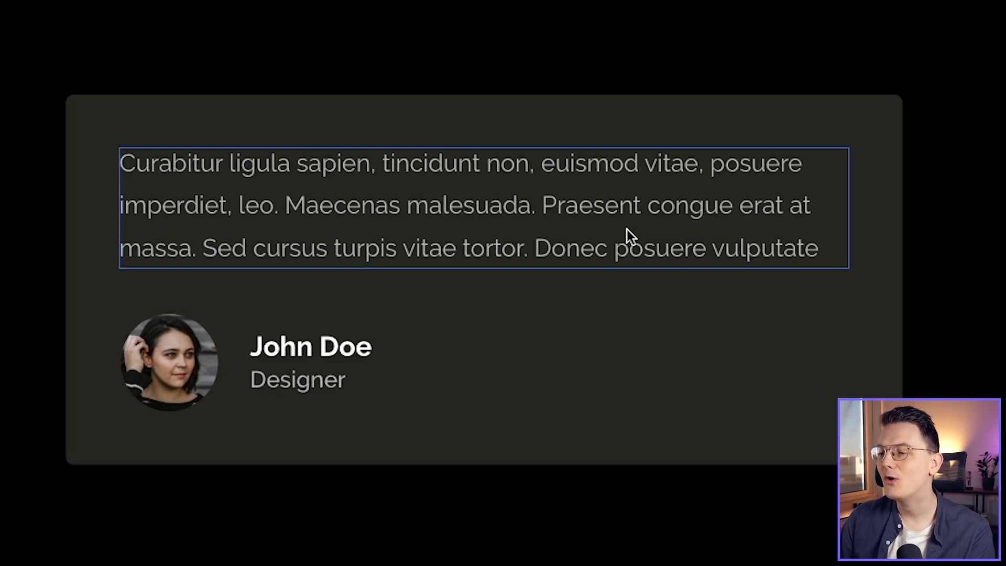
- Try widening the testimonial text box beyond the card's background rectangle
drag(721, 232, 706, 226)
click(753, 204)
drag(838, 205, 904, 207)
click(702, 296)
click(667, 272)
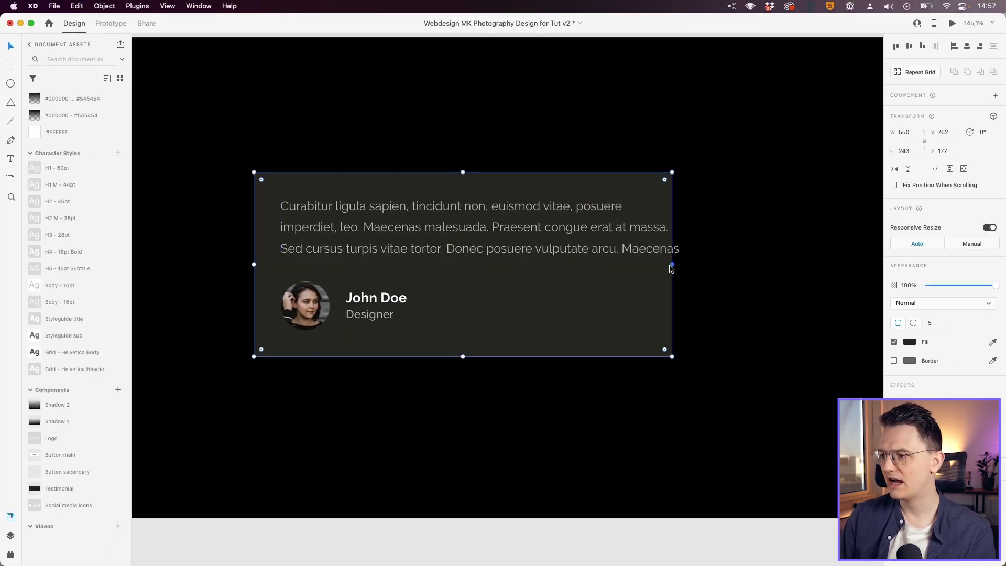
- Widen the card's background rectangle manually to about 597 px around the enlarged testimonial text
drag(673, 265, 718, 264)
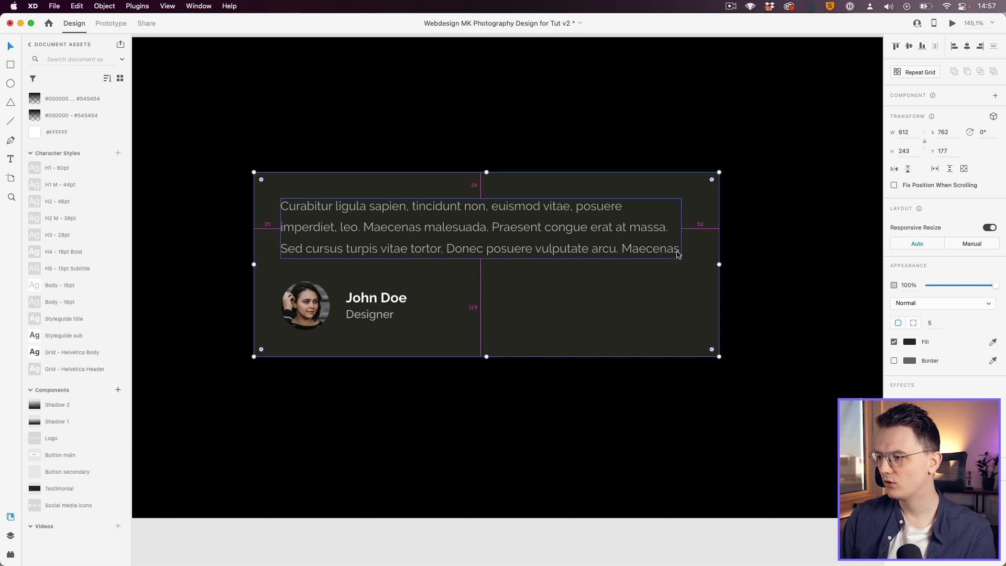
scroll(674, 242, up, 3)
scroll(674, 243, up, 2)
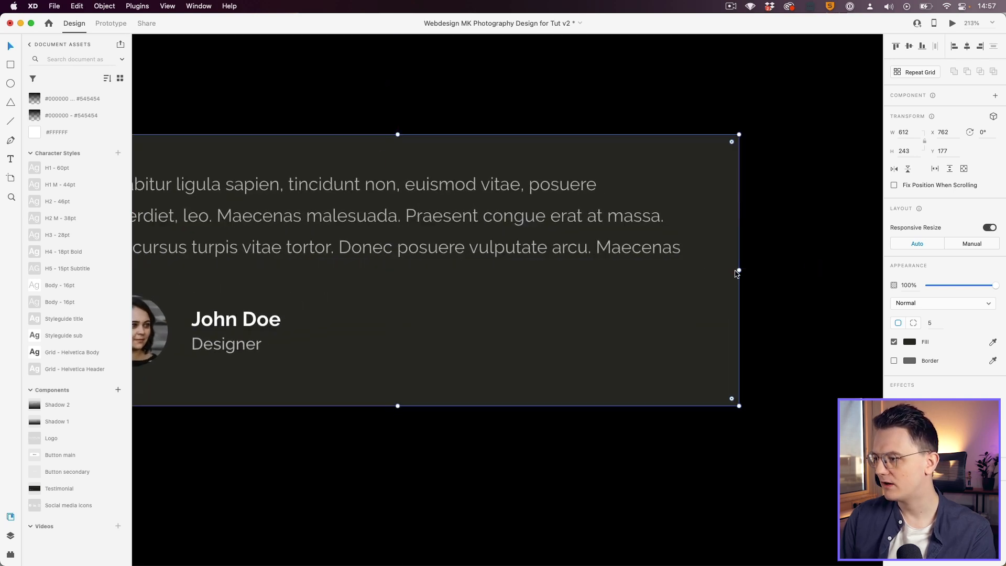
mouse_move(738, 270)
mouse_down()
mouse_move(714, 269)
mouse_move(724, 277)
mouse_up()
key(super+z)
scroll(715, 273, up, 5)
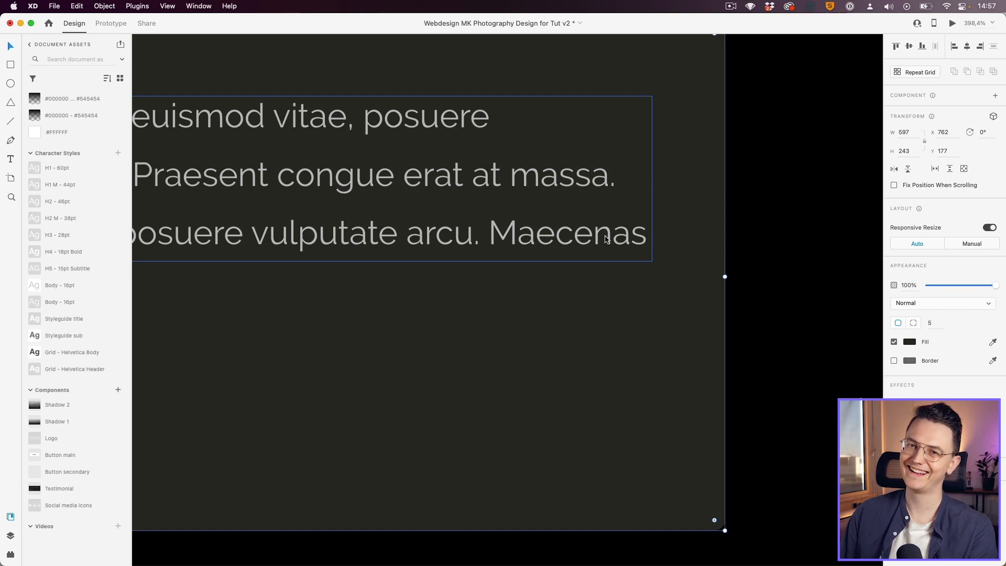
scroll(606, 239, down, 8)
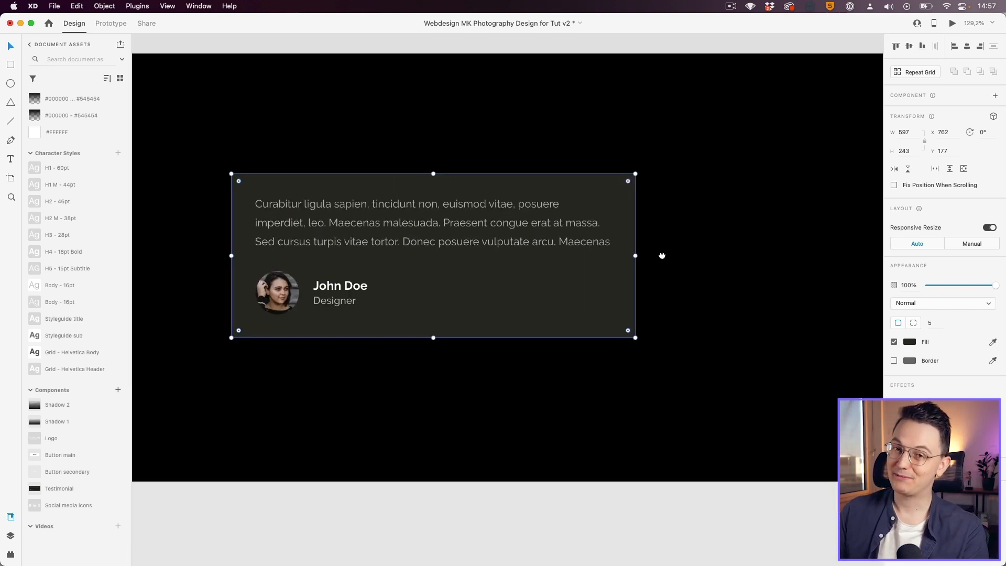
drag(661, 256, 671, 264)
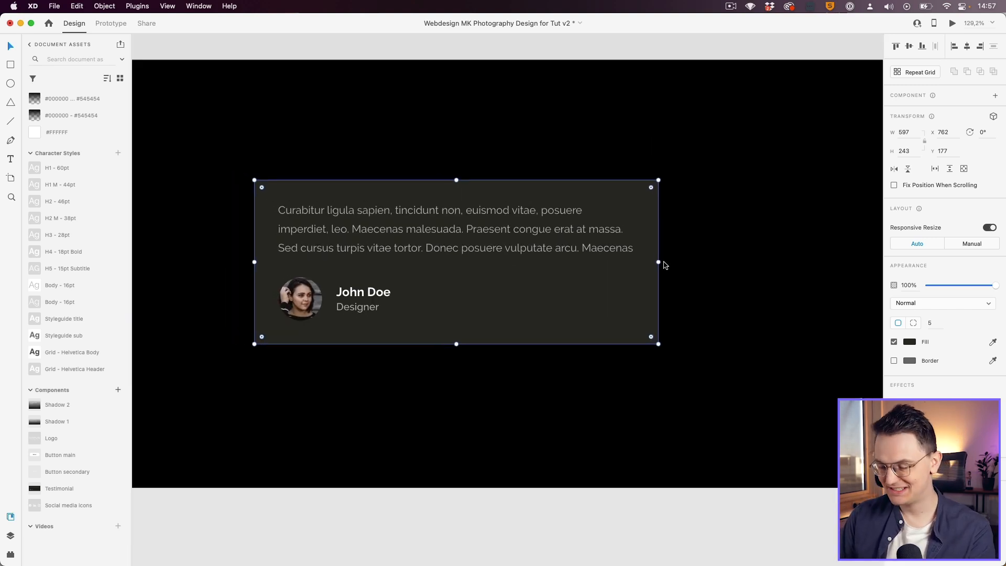
- Undo the manual resizing of the testimonial text box and its background rectangle
key(super+z)
key(super+z)
key(super+z)
key(super+z)
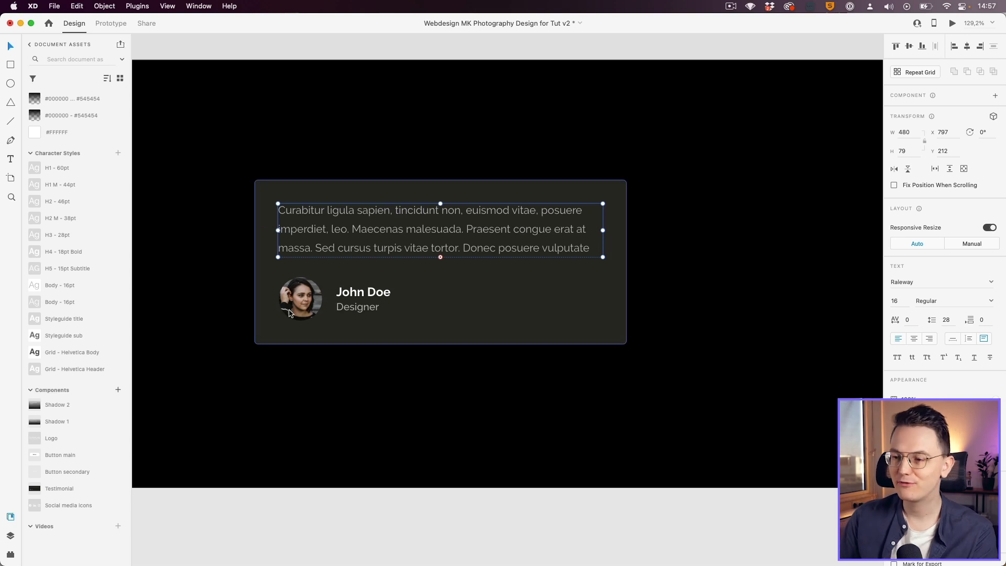
- Group the testimonial card's avatar with the author name and job title
click(313, 309)
shift+click(356, 313)
shift+click(363, 292)
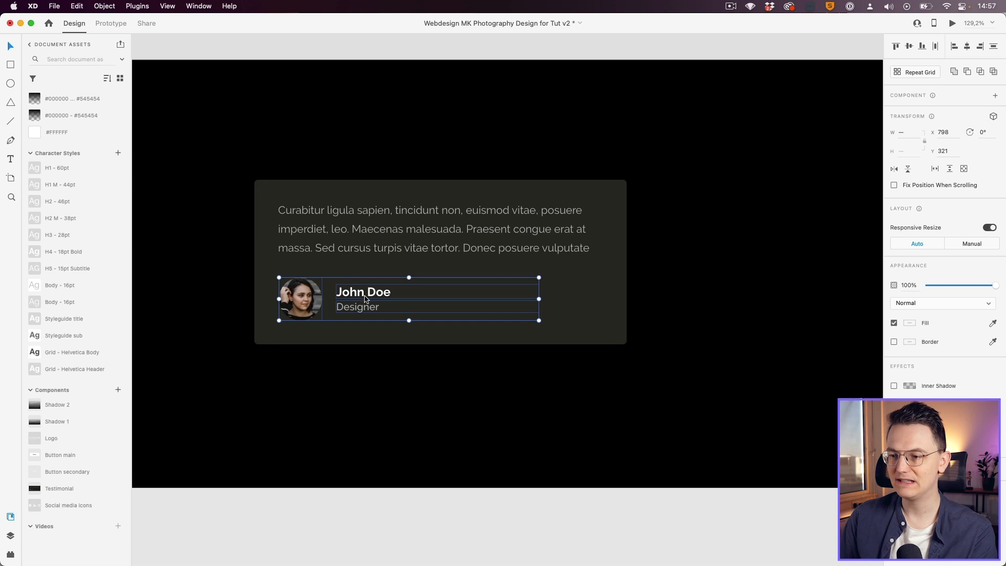
key(super+g)
- Group the testimonial text, author group and background rectangle, and turn on padding for the group
click(355, 238)
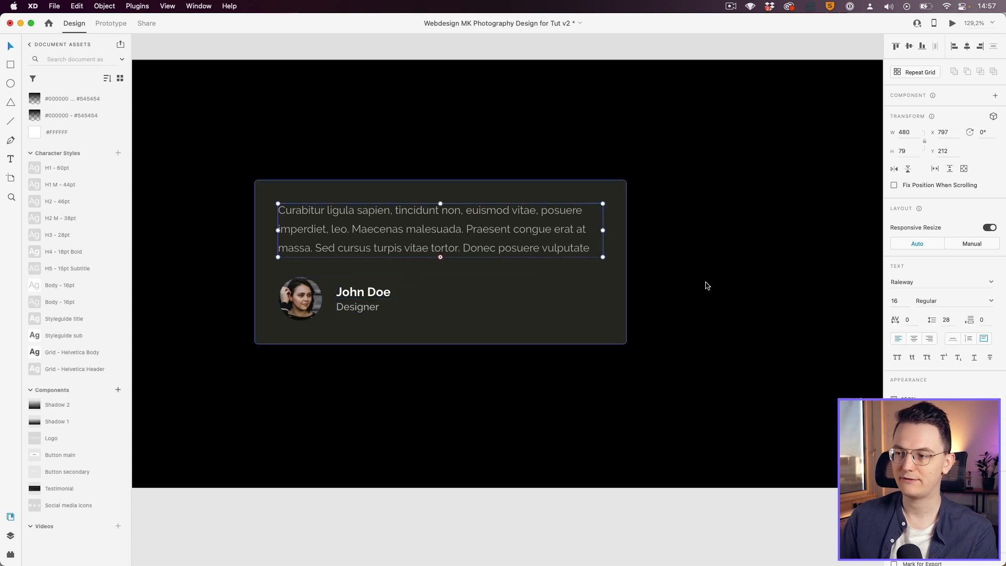
drag(225, 383, 688, 151)
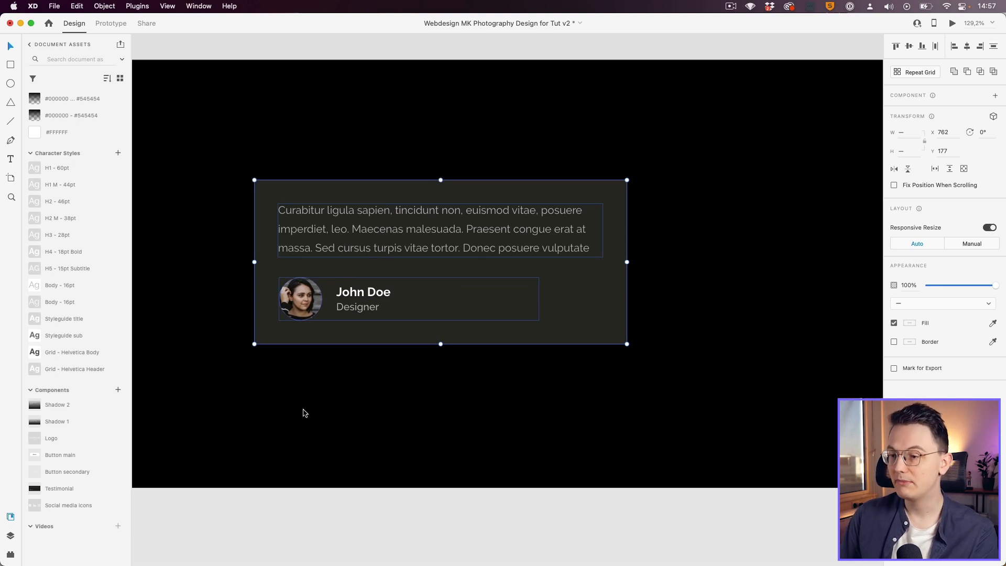
key(super+g)
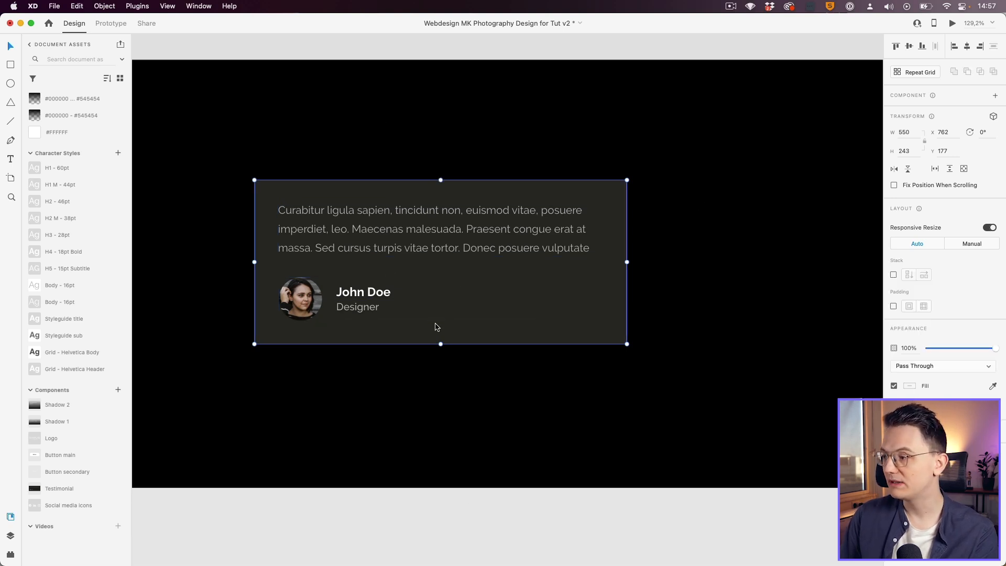
click(893, 307)
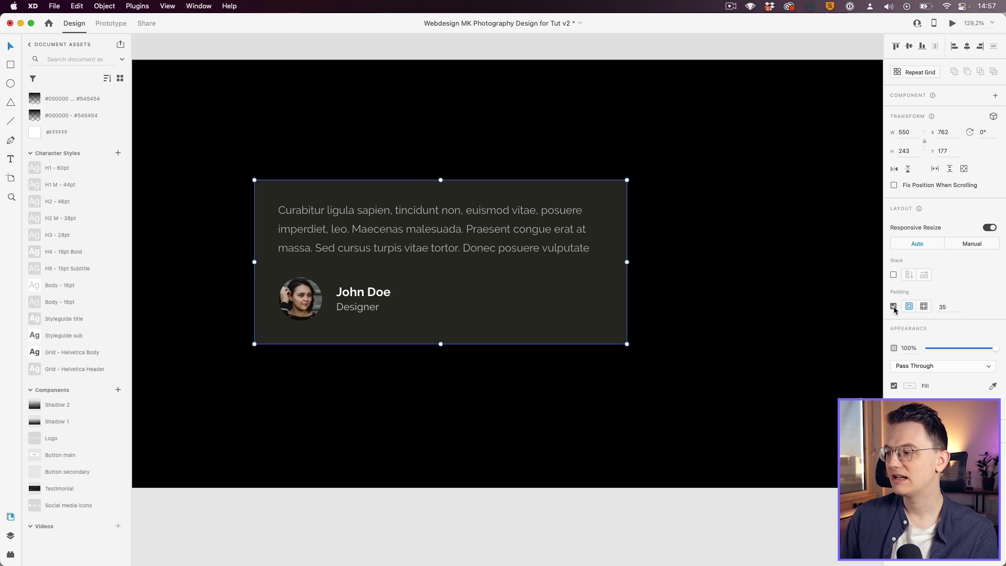
- Try uniform padding of 40 and then 50 on the testimonial card, undoing each change
click(952, 309)
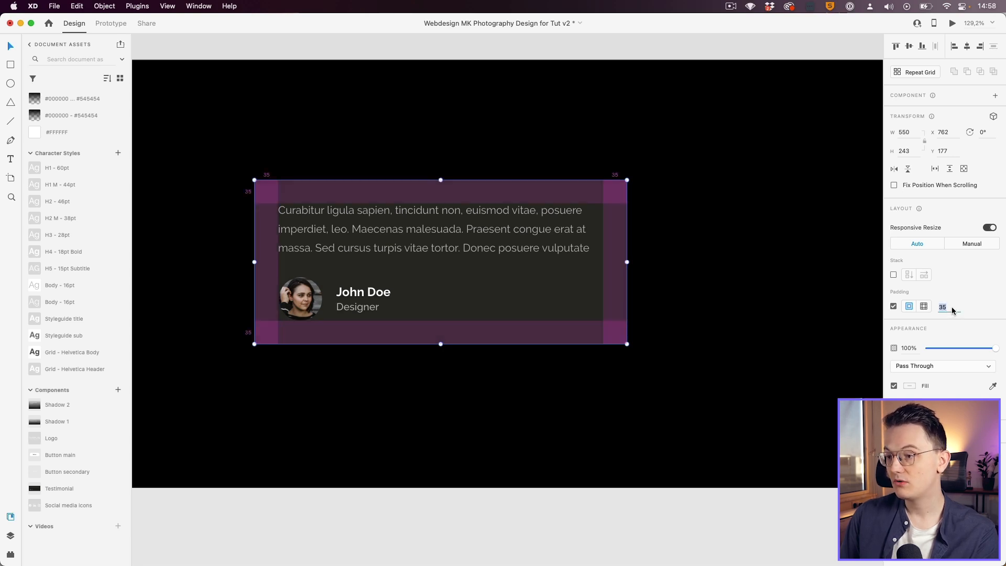
text(40)
key(Return)
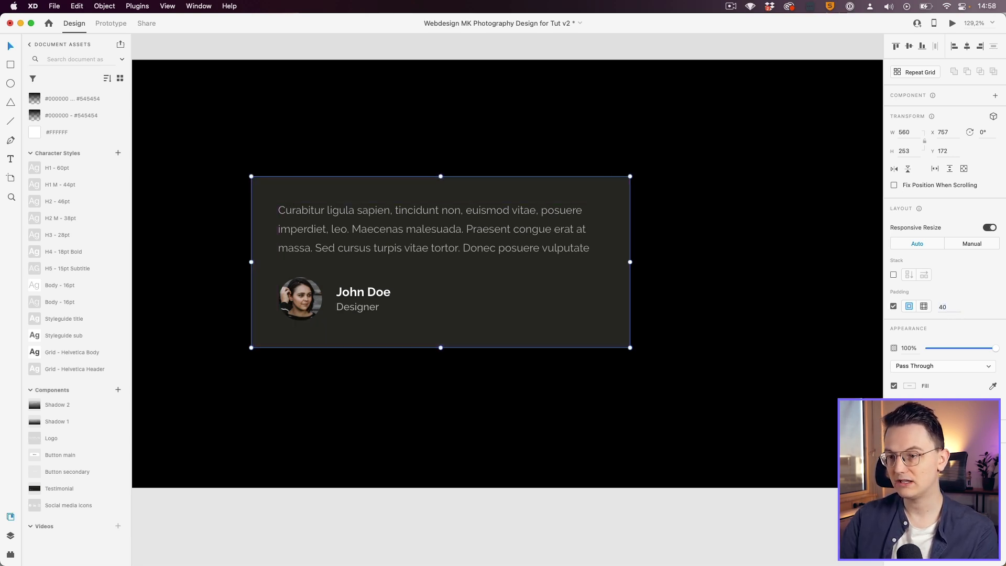
key(super+z)
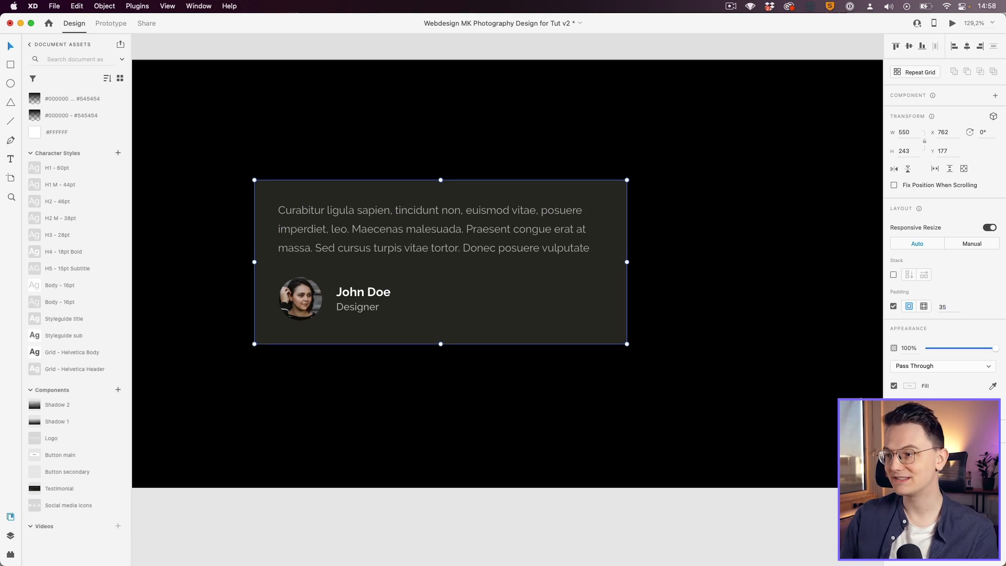
click(943, 307)
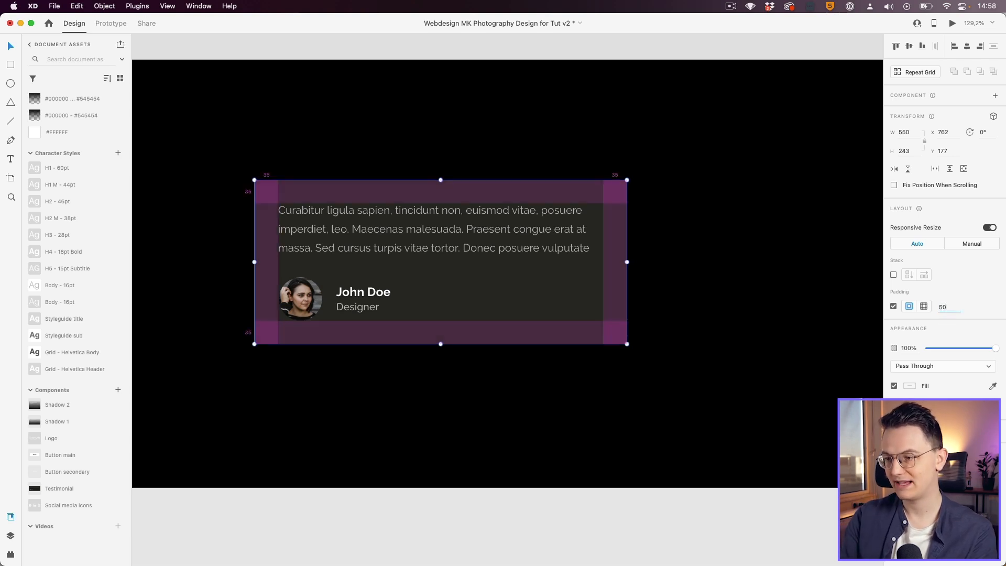
text(50)
key(Return)
key(super+z)
- Narrow the testimonial text box inside the padded group so the card becomes about 534 px wide
double_click(592, 250)
mouse_move(604, 231)
mouse_down()
mouse_move(634, 228)
mouse_move(595, 226)
mouse_up()
click(673, 256)
click(557, 197)
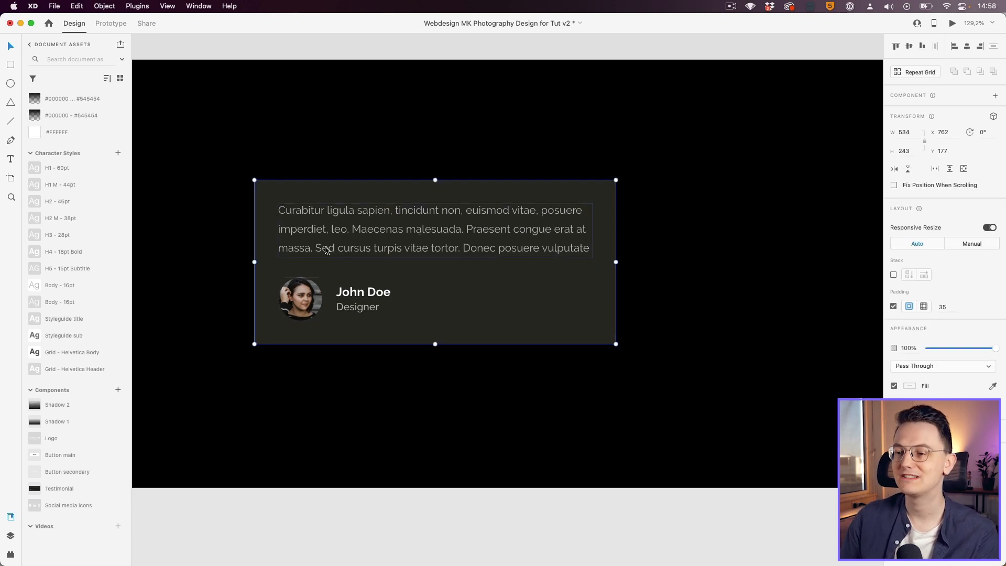
- Move the testimonial text and author group together 2 px right and 2 px down inside the card
double_click(308, 300)
shift+click(312, 240)
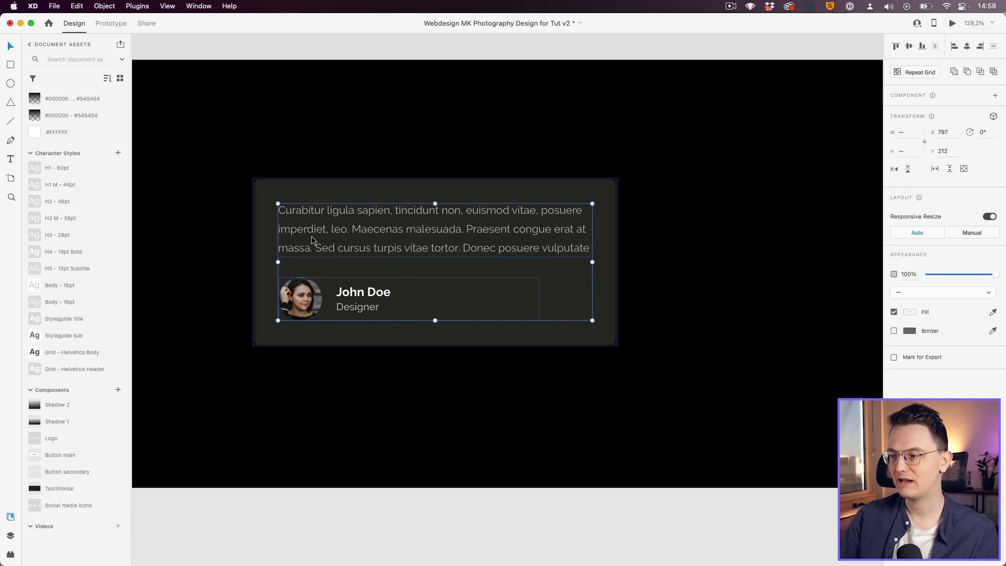
key(Right)
key(Right)
key(Down)
key(Down)
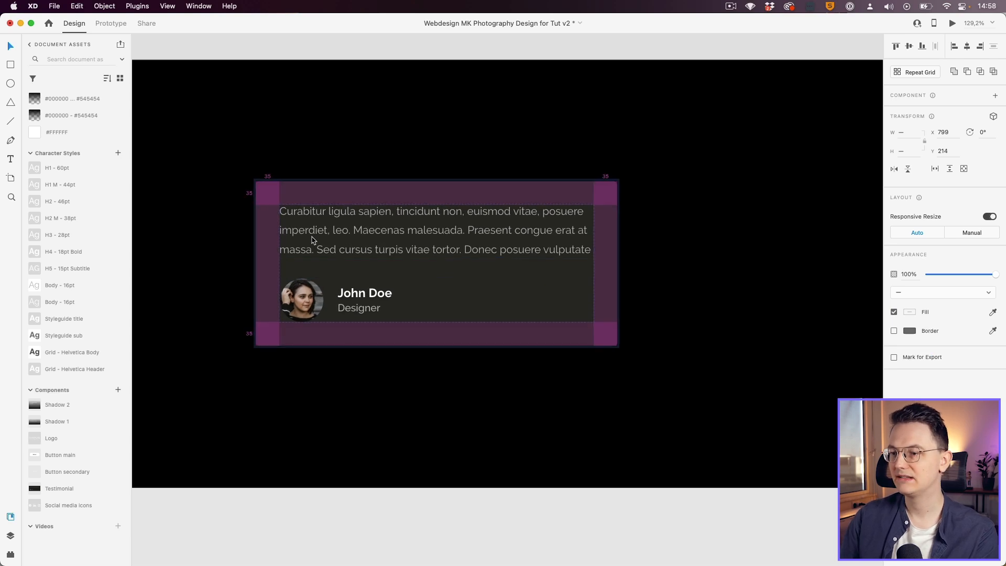
key(Escape)
- Switch the testimonial card to the same padding for all edges and set it to 35
click(609, 321)
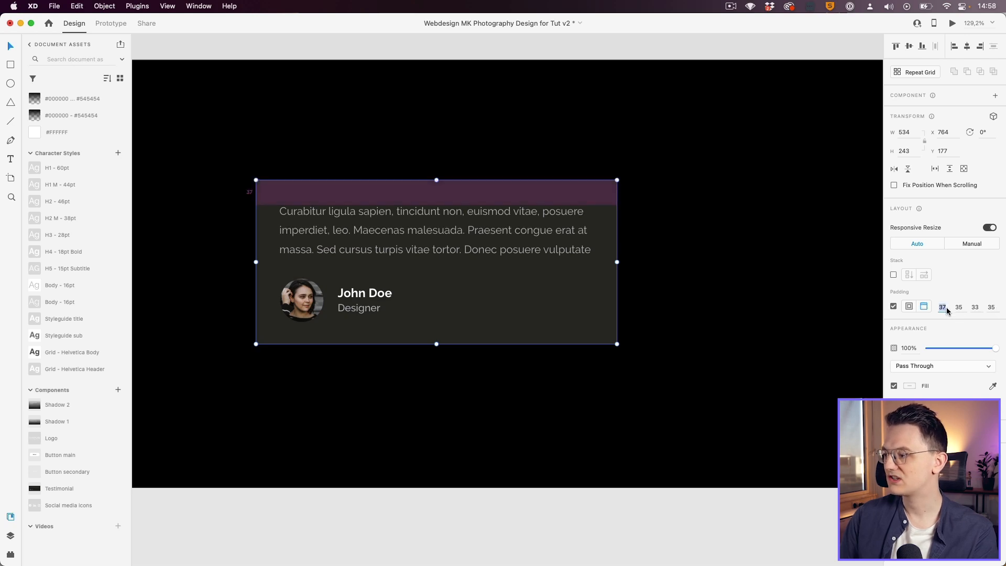
click(909, 307)
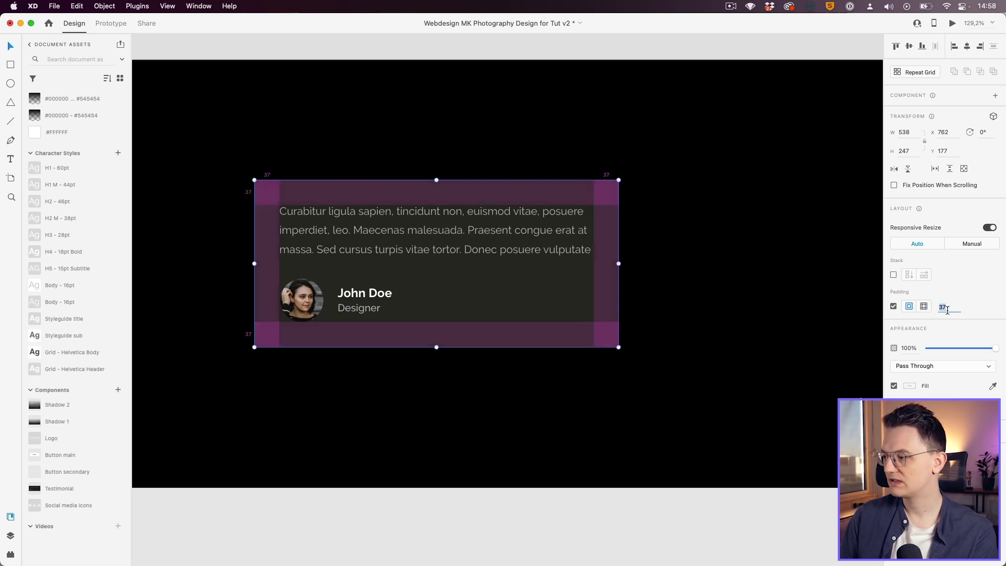
text(35)
key(Return)
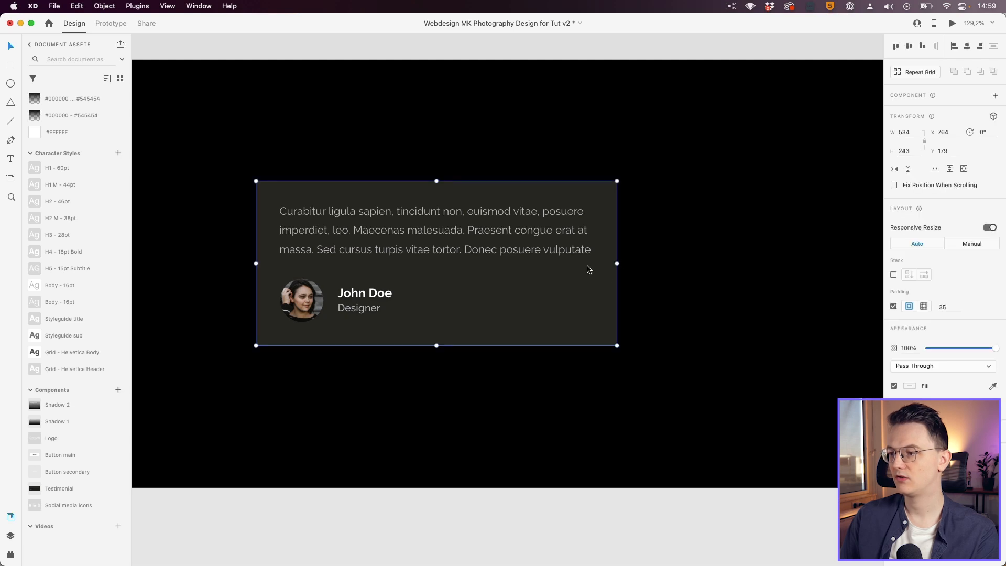
- Narrow the testimonial card slightly from its right edge
mouse_move(617, 263)
mouse_down()
mouse_move(673, 262)
mouse_move(610, 257)
mouse_up()
click(700, 278)
- Move the gradient overlay out beside the Portrait shoots card to show its linear gradient, and put it back in place
scroll(448, 309, down, 5)
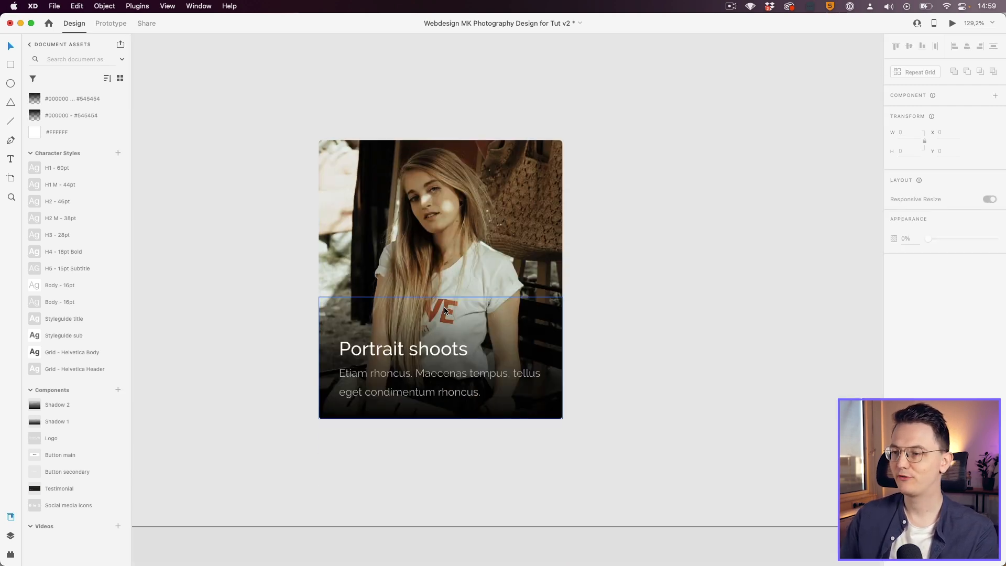
click(278, 110)
drag(475, 356, 675, 339)
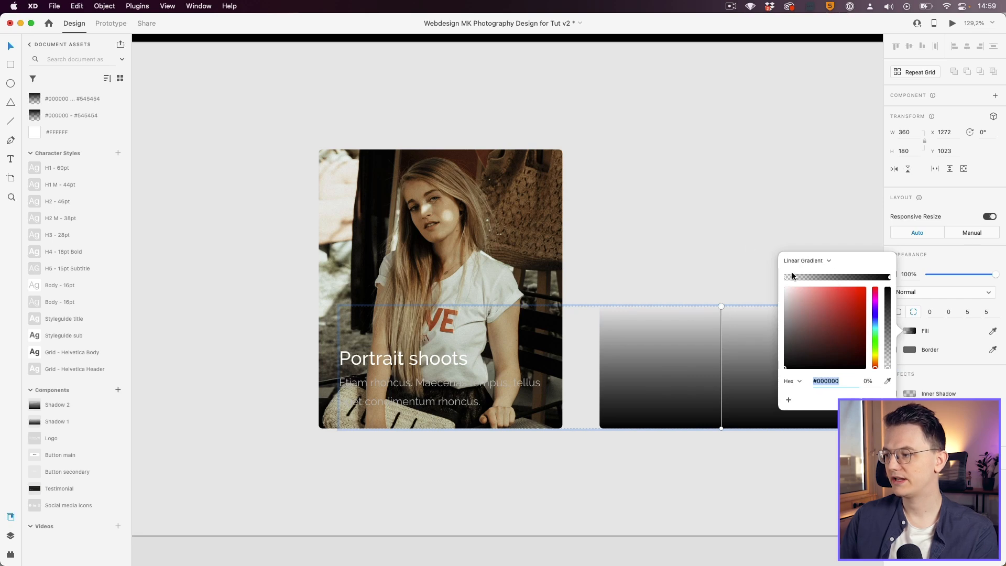
drag(730, 377, 443, 372)
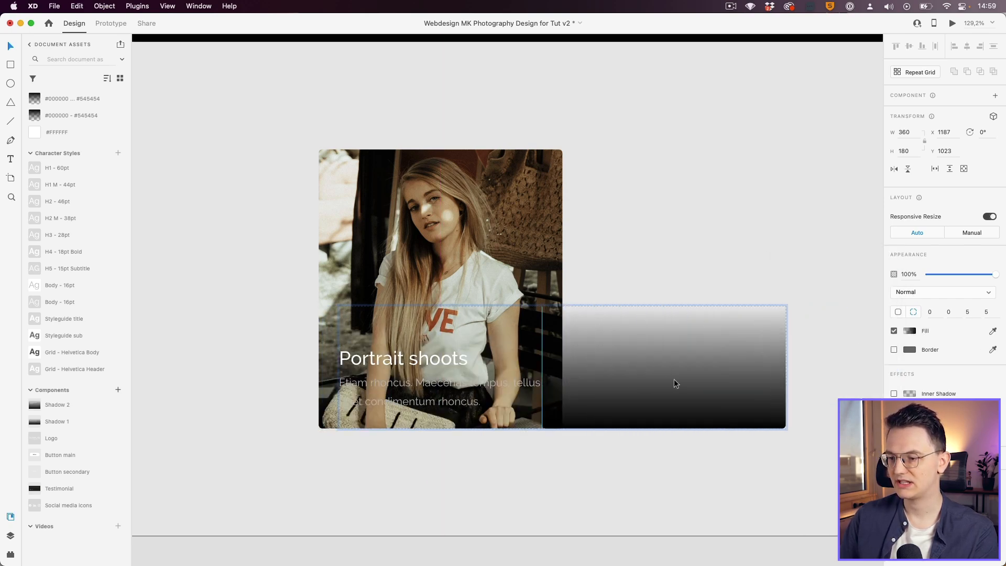
click(724, 342)
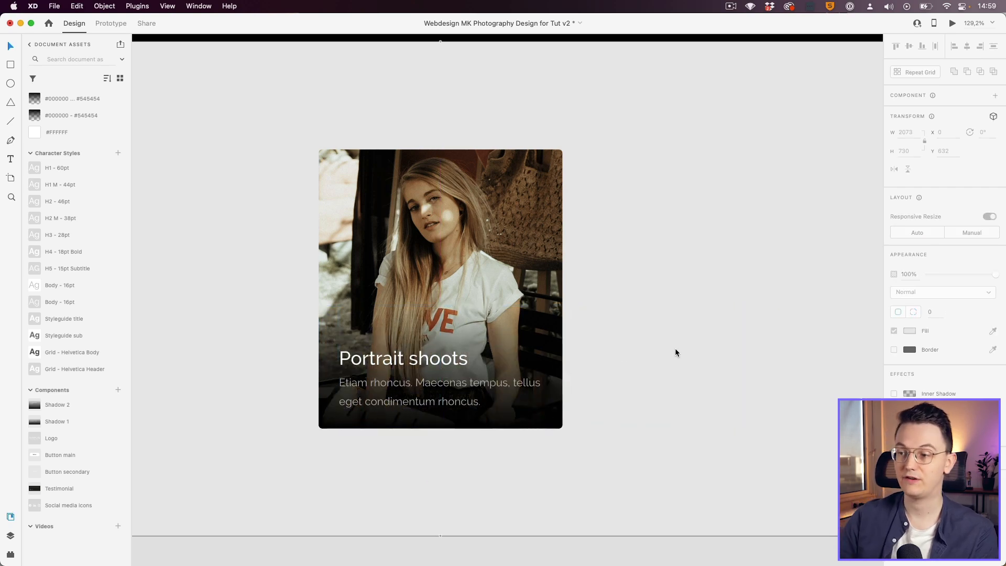
click(402, 364)
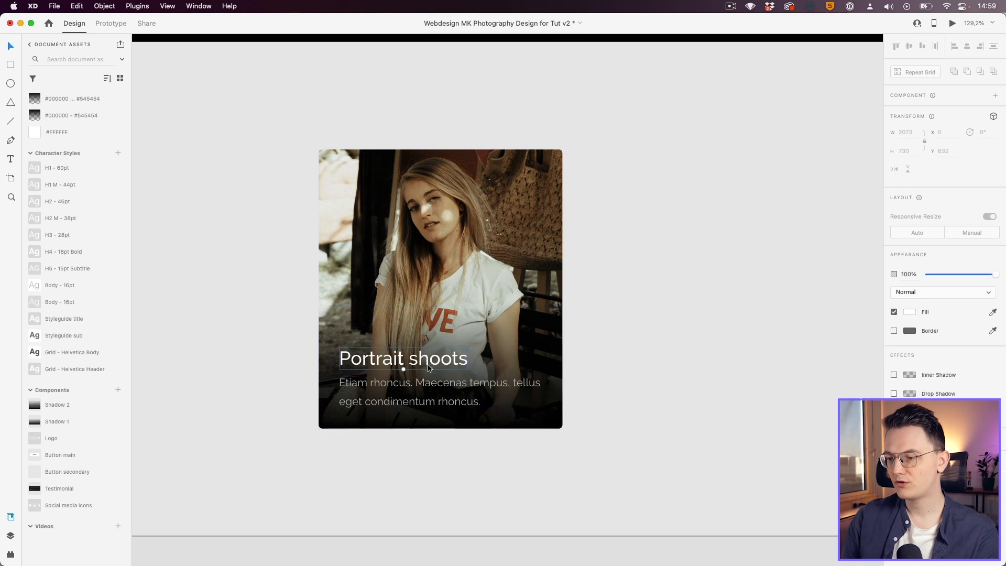
shift+click(416, 384)
shift+click(519, 331)
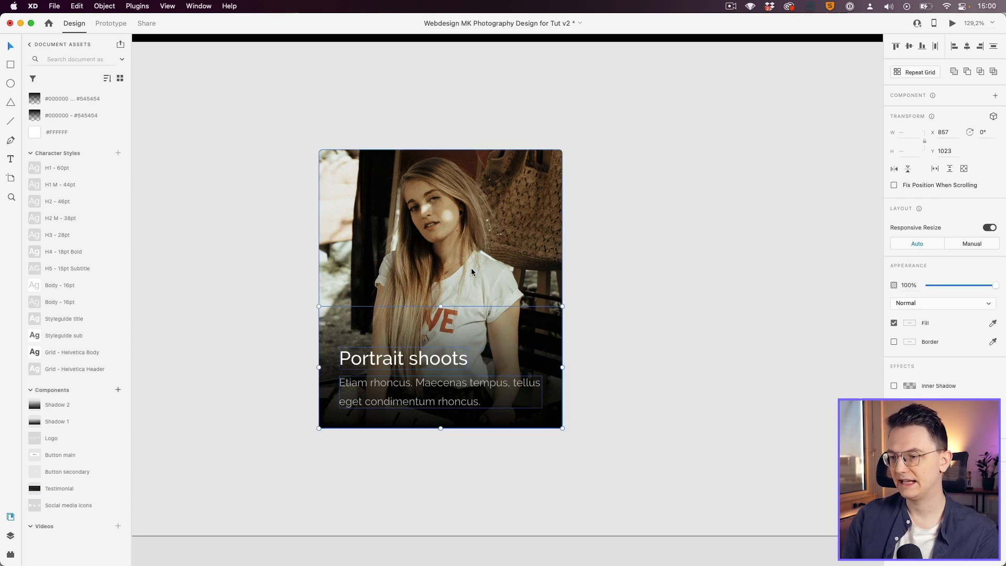
key(super+g)
click(893, 307)
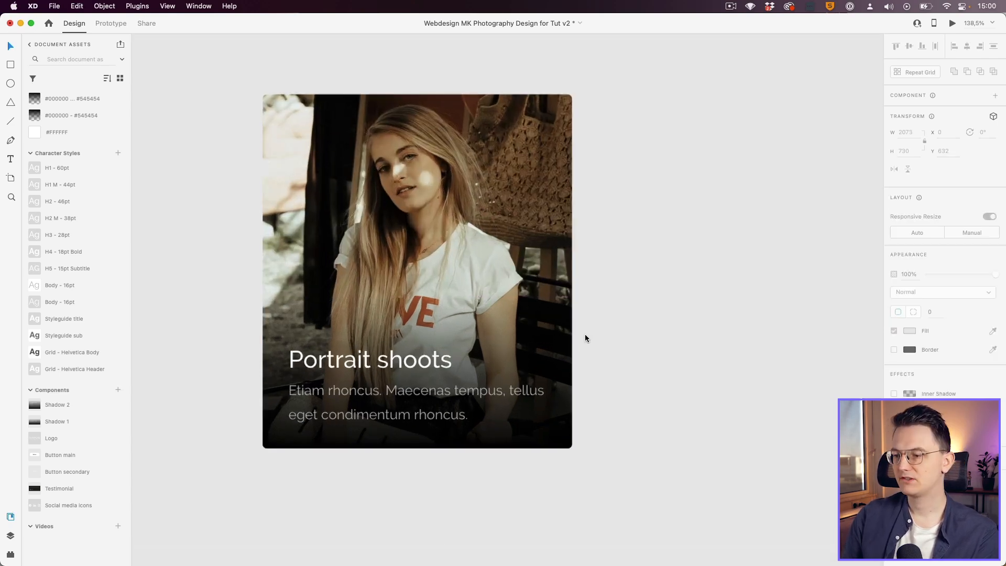
- Group the Portrait shoots title, its description and the gradient overlay, enable padding on the group, and inspect its individual edge paddings
click(391, 360)
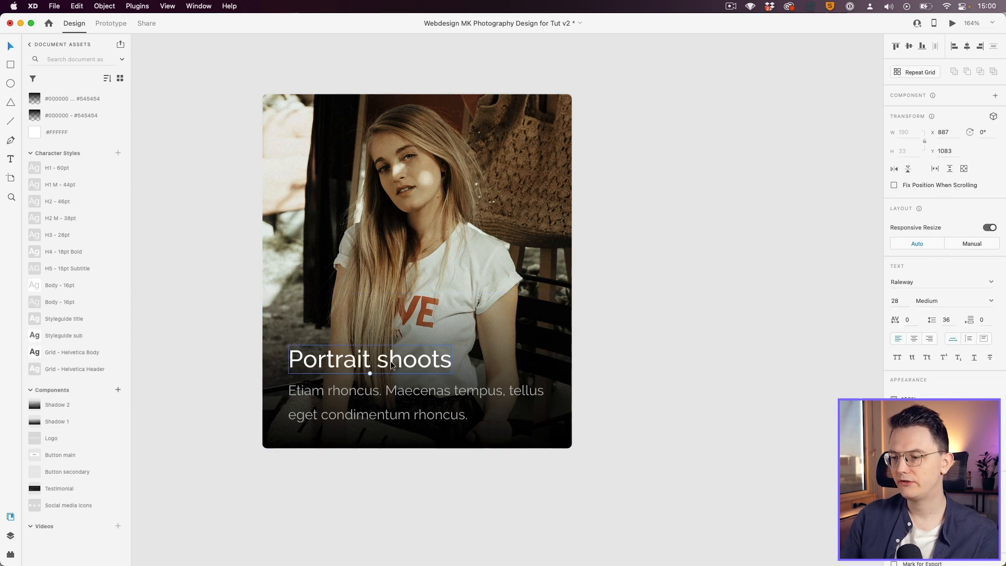
shift+click(394, 402)
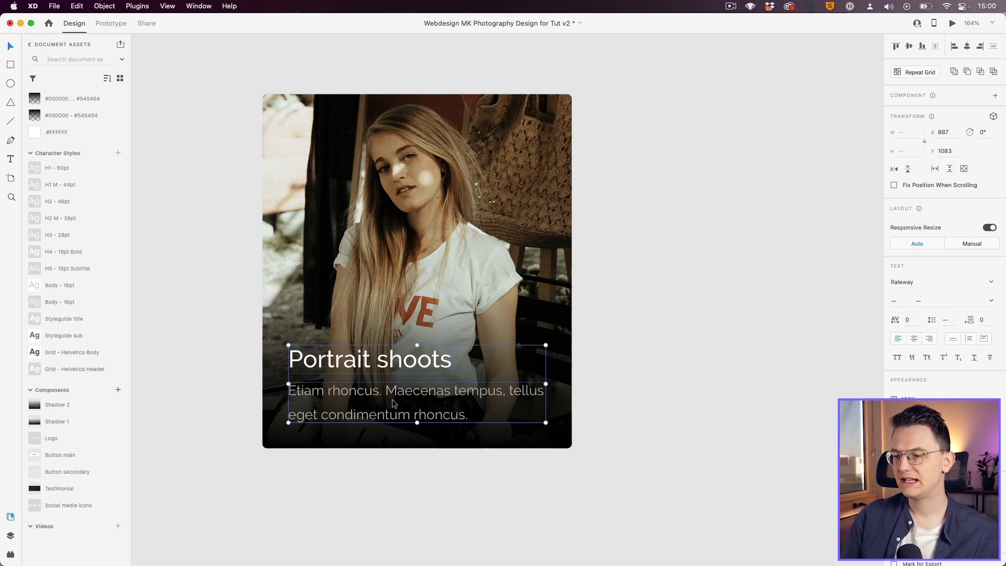
click(425, 326)
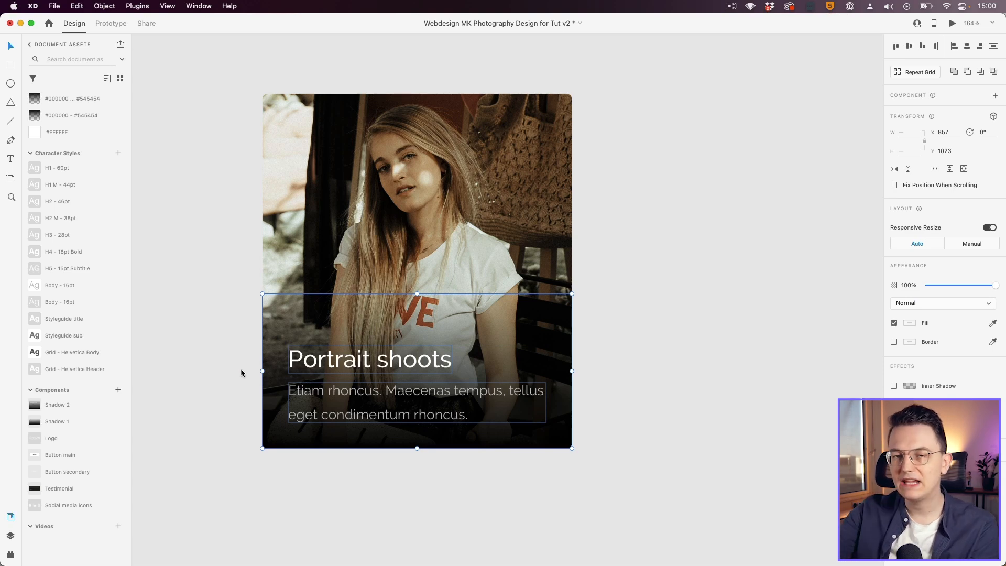
key(super+g)
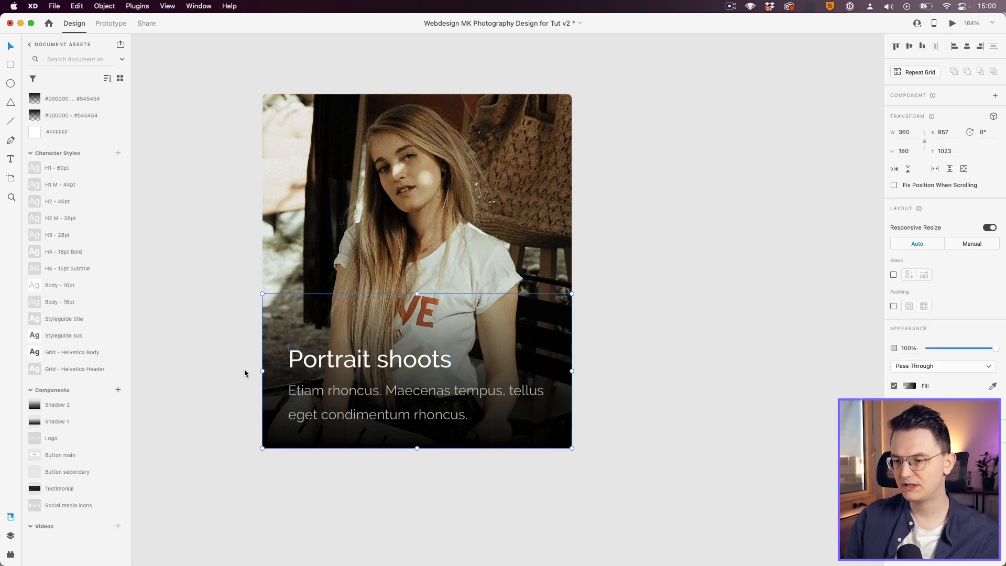
click(893, 307)
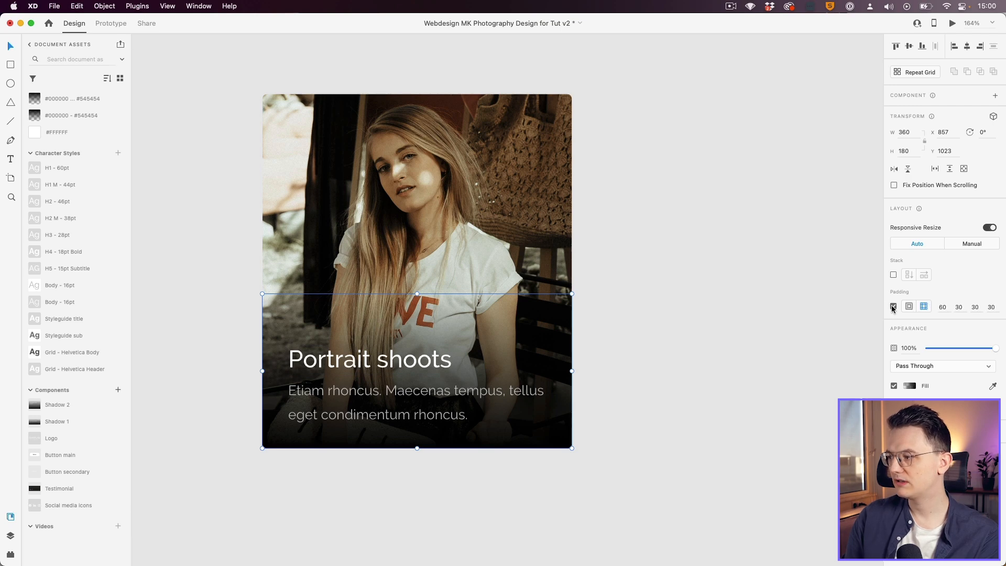
click(944, 308)
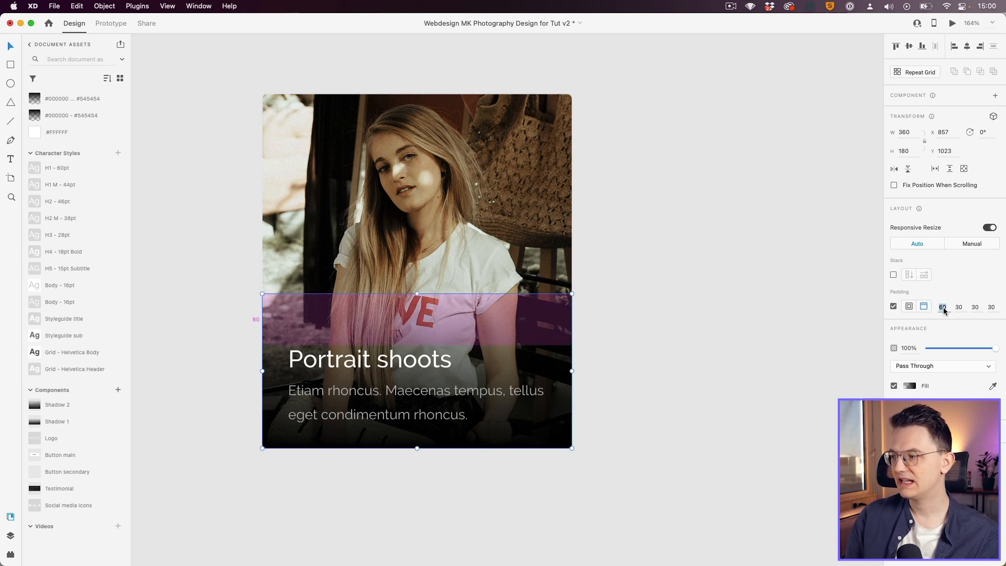
click(959, 308)
click(977, 308)
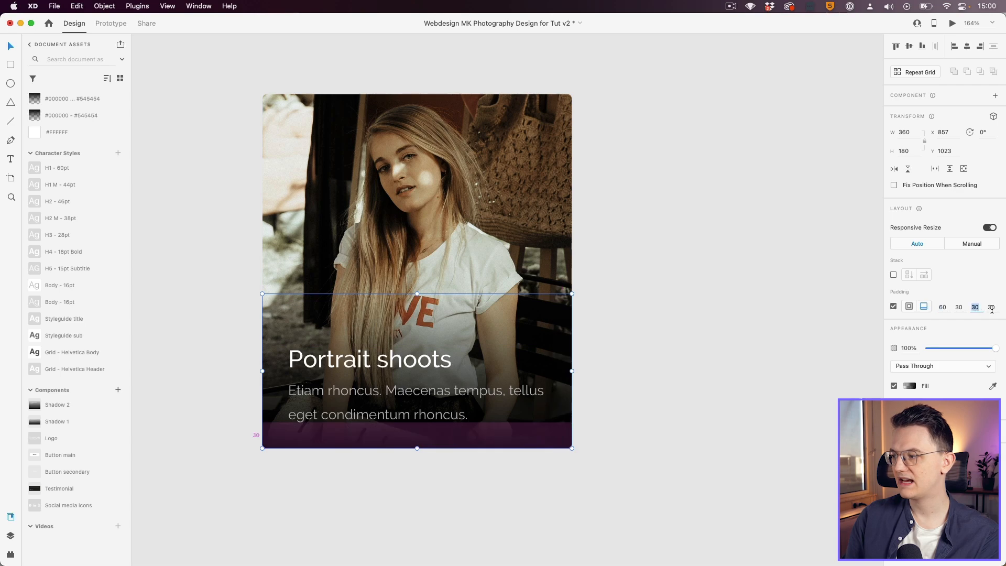
- Try moving the text overlay group and the photo separately, undoing each move
click(681, 327)
scroll(400, 306, down, 1)
drag(329, 321, 358, 341)
key(super+z)
drag(344, 236, 357, 244)
key(super+z)
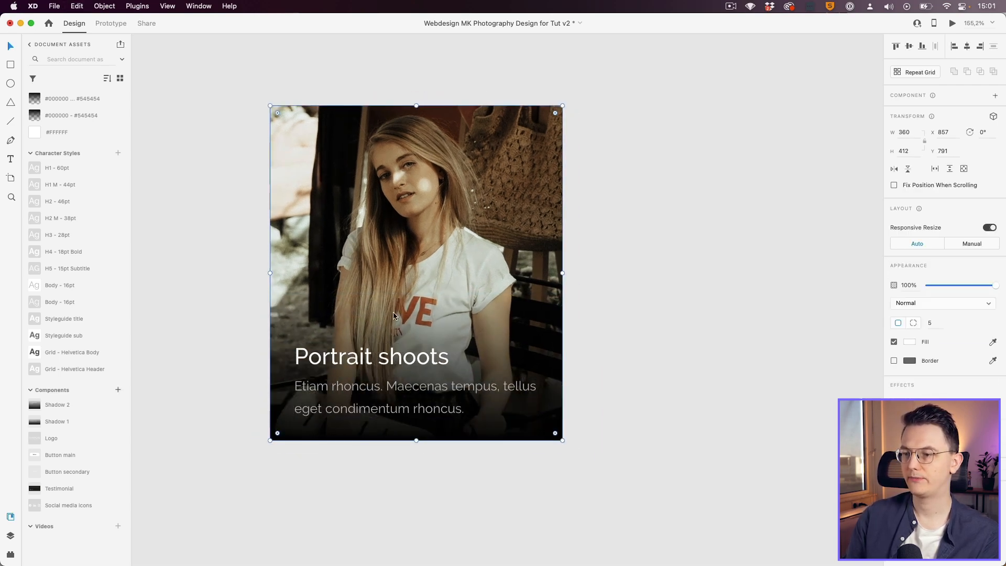
- Group the text overlay group with the portrait photo and enable padding on the combined card
scroll(457, 316, up, 1)
scroll(457, 316, left, 1)
click(457, 317)
shift+click(543, 265)
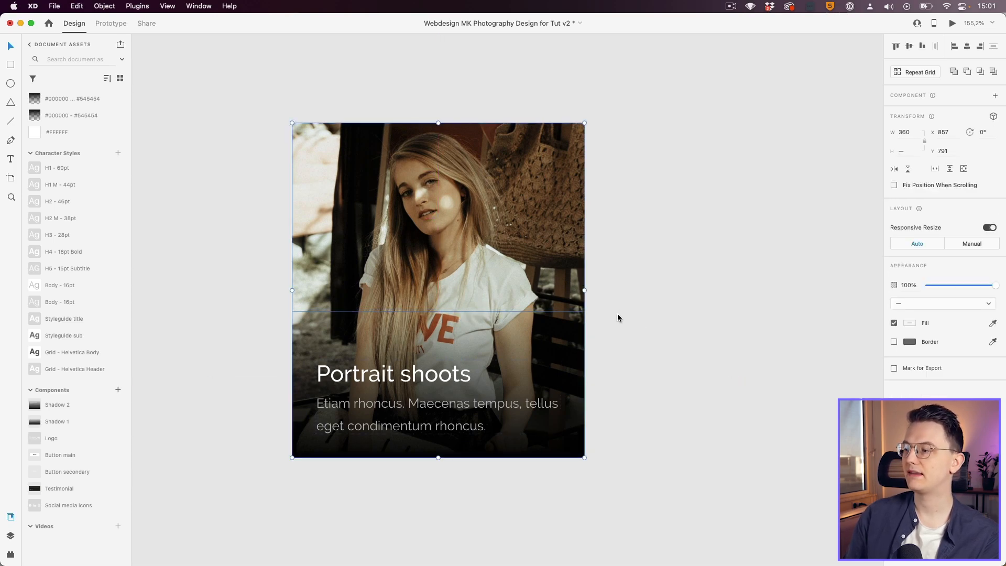
key(super+g)
click(895, 306)
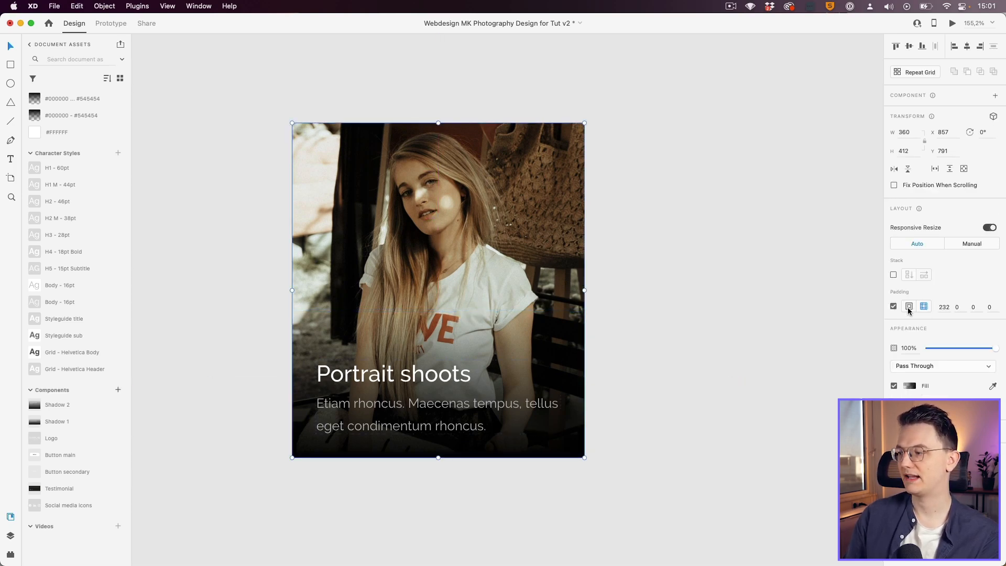
- Set the card's top padding to 250 and reduce it to 230 directly on the canvas
click(945, 308)
text(250)
key(Return)
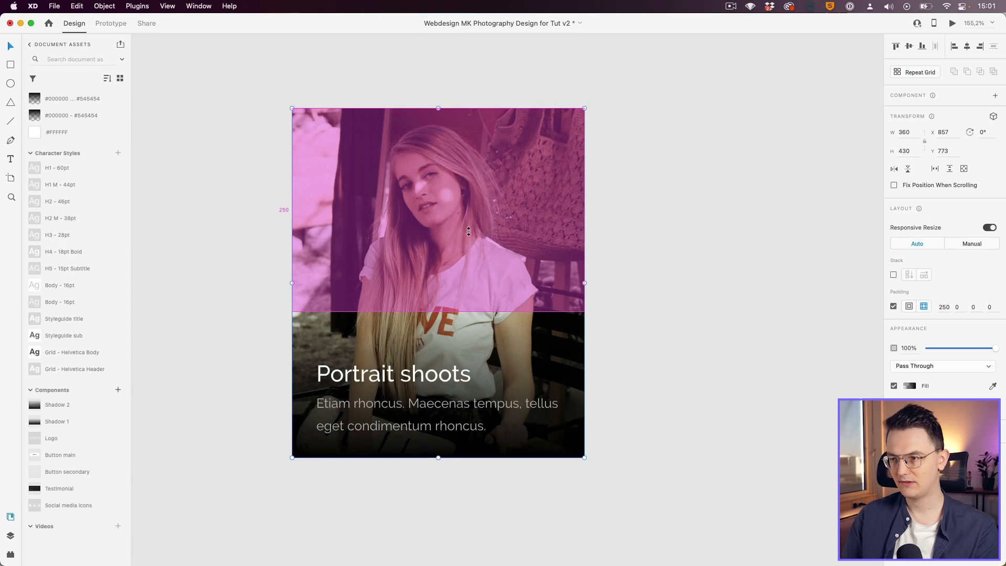
mouse_move(468, 231)
mouse_down()
mouse_move(470, 256)
mouse_move(470, 222)
mouse_move(471, 267)
mouse_move(472, 247)
mouse_up()
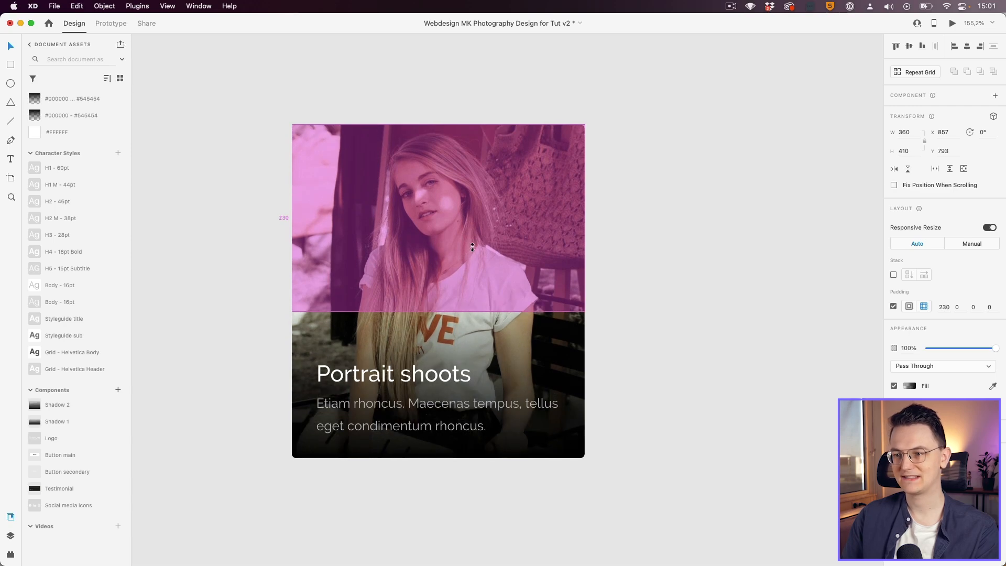
drag(472, 247, 472, 247)
- Move the Portrait shoots title slightly upward inside the card's overlay group
click(552, 336)
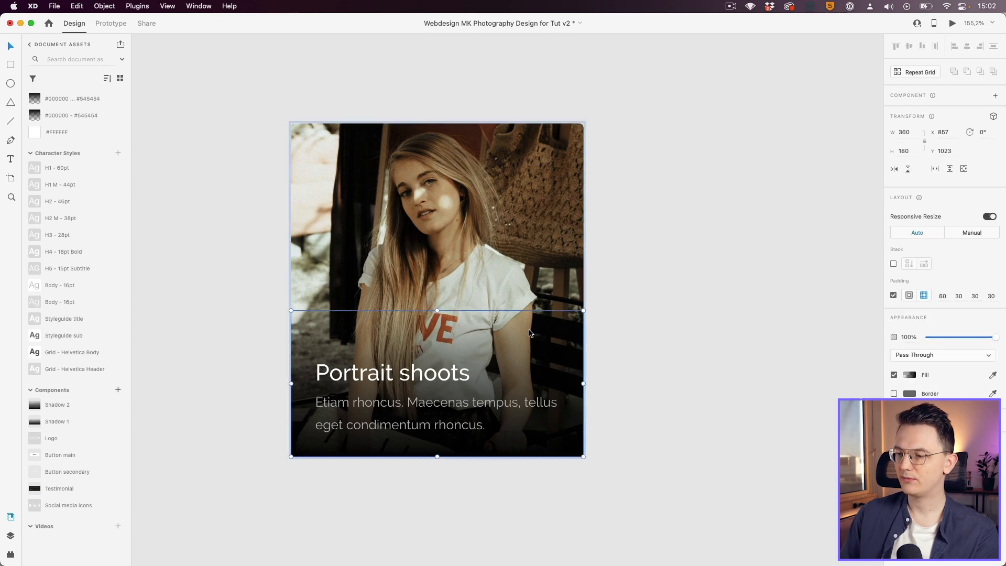
double_click(374, 373)
mouse_move(375, 374)
mouse_down()
mouse_move(374, 334)
mouse_move(379, 361)
mouse_up()
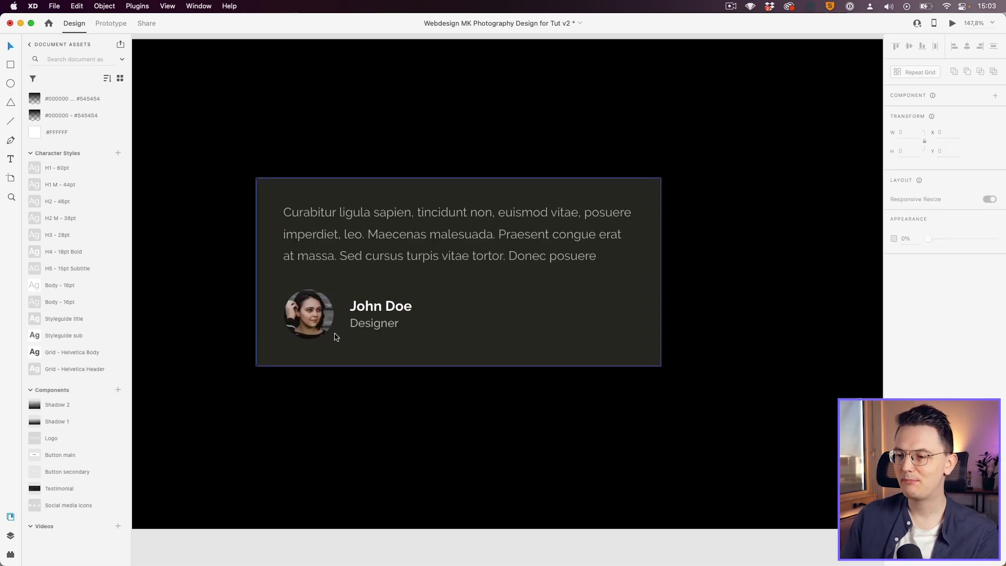
- Add an auto-width "Read more" text below the author in the testimonial card by duplicating and rewriting the testimonial paragraph
double_click(394, 246)
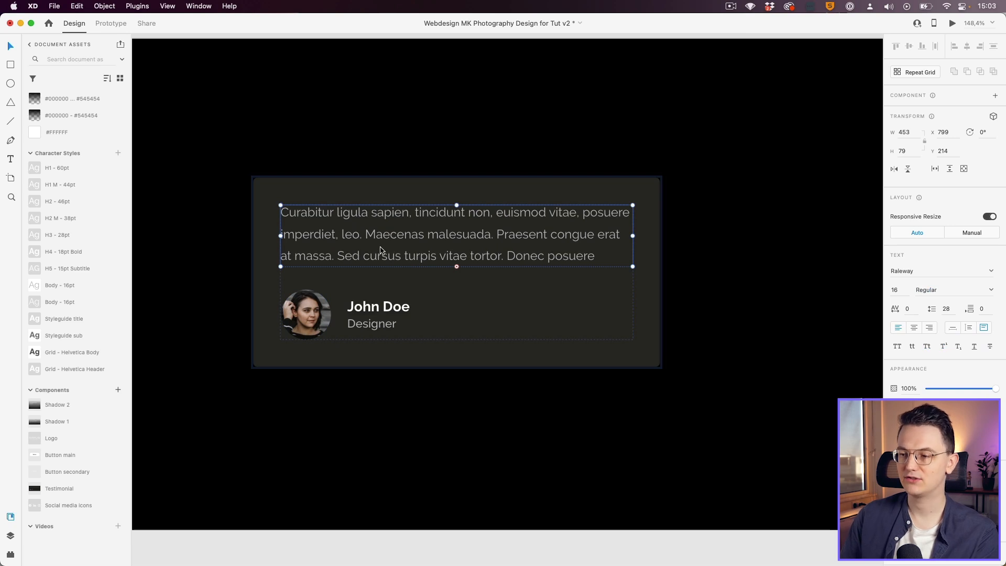
drag(395, 258, 377, 388)
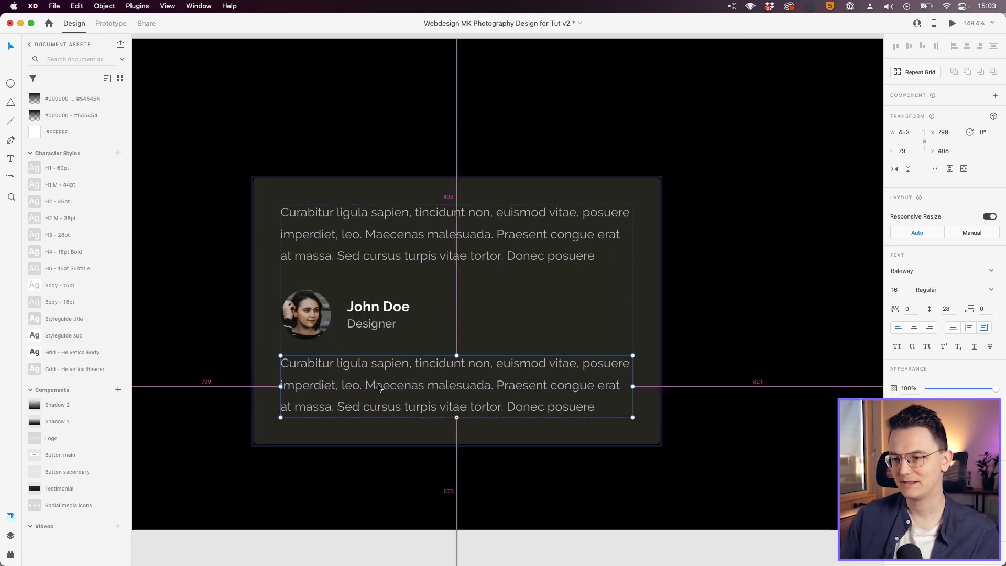
key(super+z)
drag(341, 256, 360, 399)
double_click(358, 373)
text(Read more)
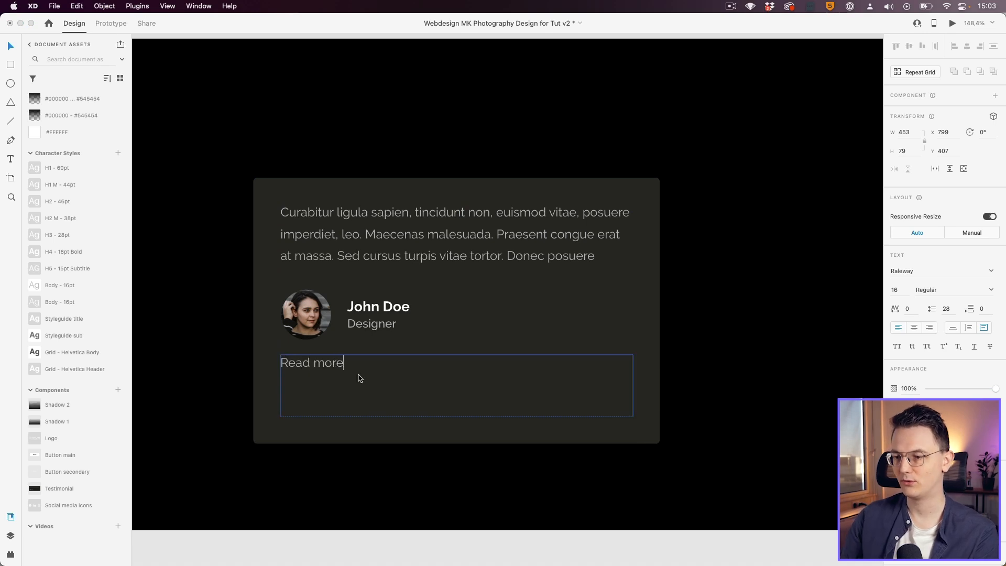
key(Escape)
click(953, 327)
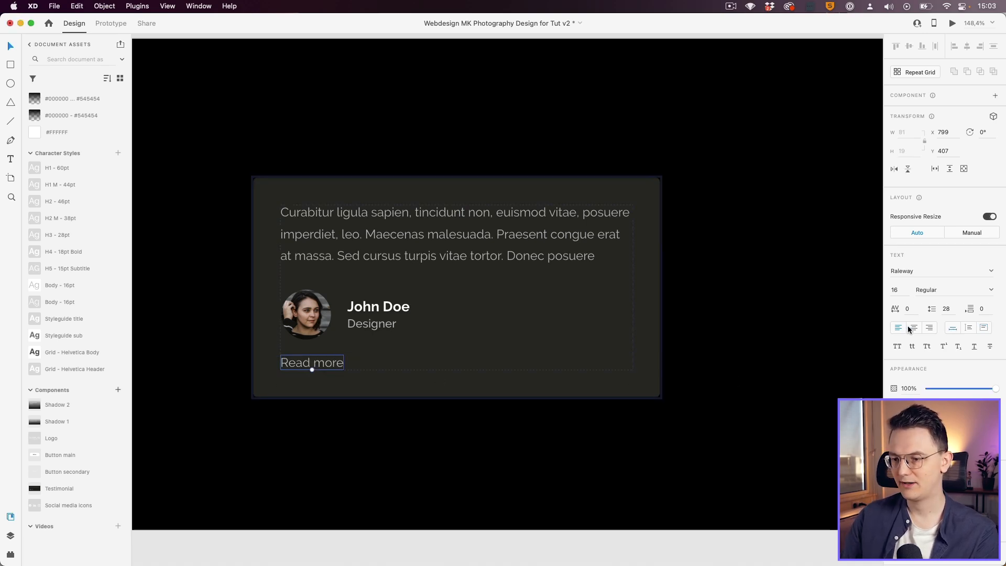
- Try moving the "Read more" text out past the testimonial card's left edge, and undo the move
drag(313, 363, 251, 340)
key(super+z)
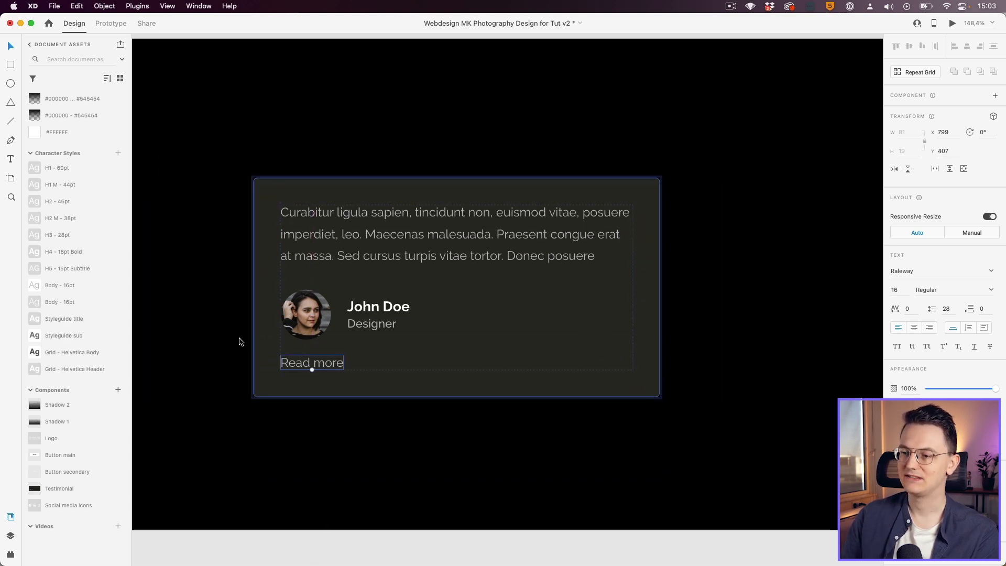
click(220, 332)
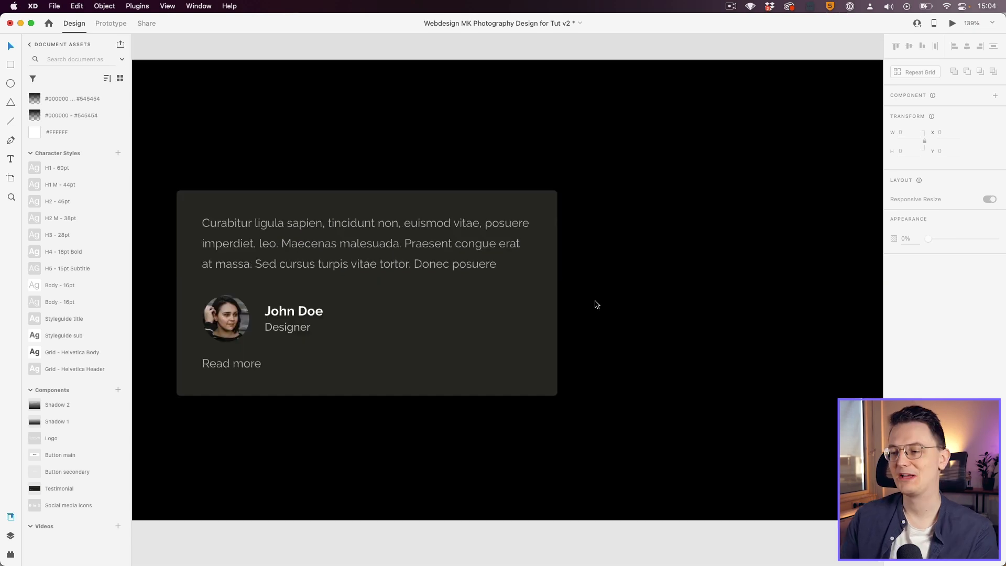
- Draw a pill-shaped button background about 130 × 46 px beside the testimonial card, with a blue fill and no border
drag(630, 287, 386, 259)
scroll(523, 294, up, 3)
scroll(386, 259, up, 3)
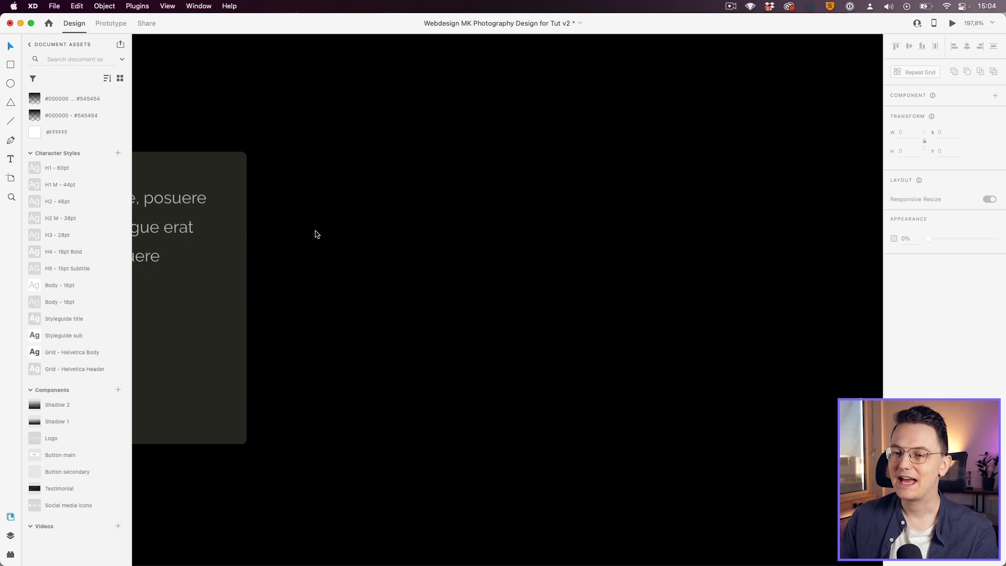
click(11, 65)
mouse_move(407, 241)
mouse_down()
mouse_move(529, 274)
mouse_move(423, 286)
mouse_up()
scroll(519, 247, up, 5)
click(895, 361)
click(909, 343)
click(629, 267)
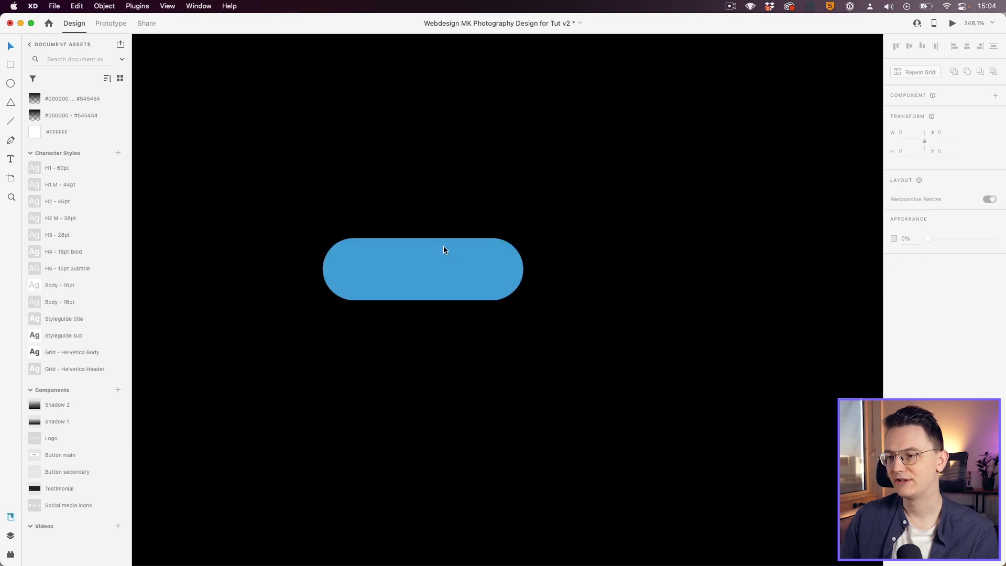
- Add a white "Button" text label centred on the blue pill
scroll(449, 254, up, 2)
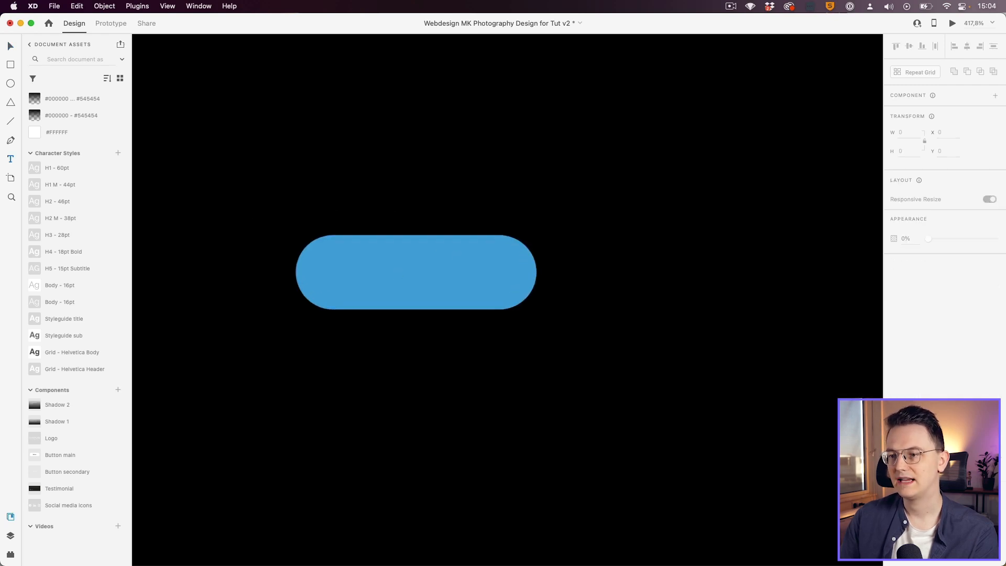
click(347, 218)
text(Butt)
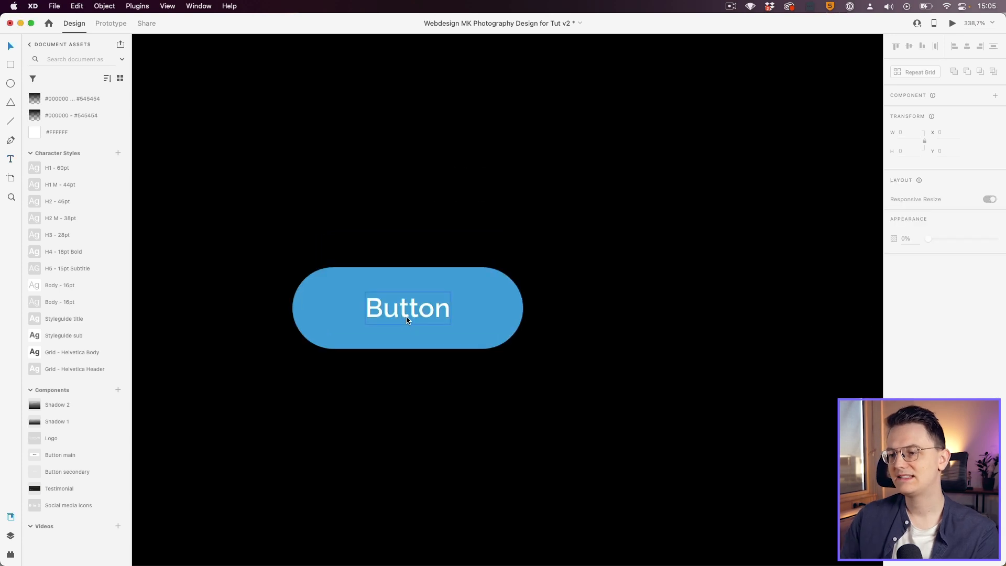
- Measure the label's distances to the pill's edges and narrow the pill evenly from both sides to 128 px wide
scroll(379, 320, up, 2)
click(379, 320)
key(alt)
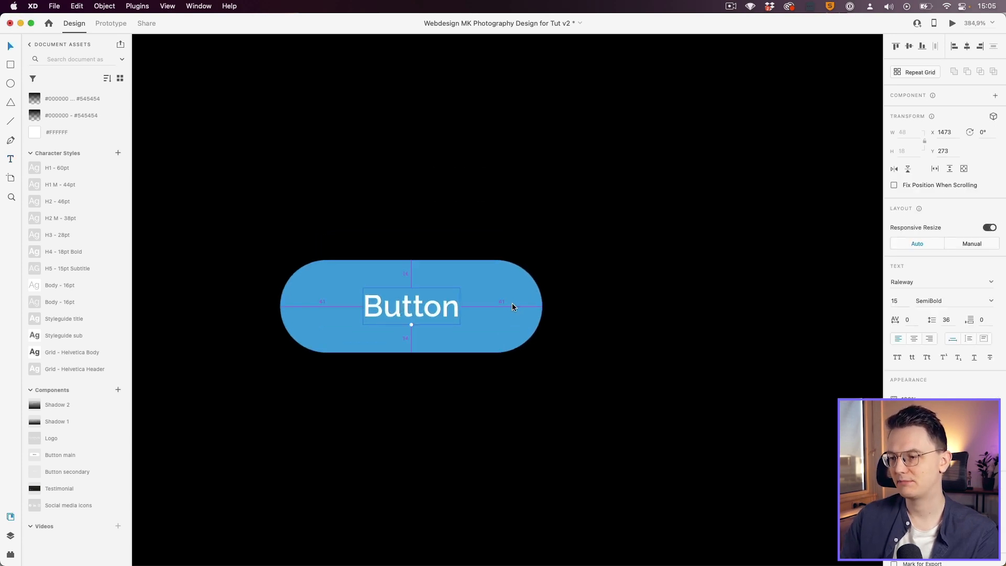
click(316, 310)
scroll(316, 307, up, 2)
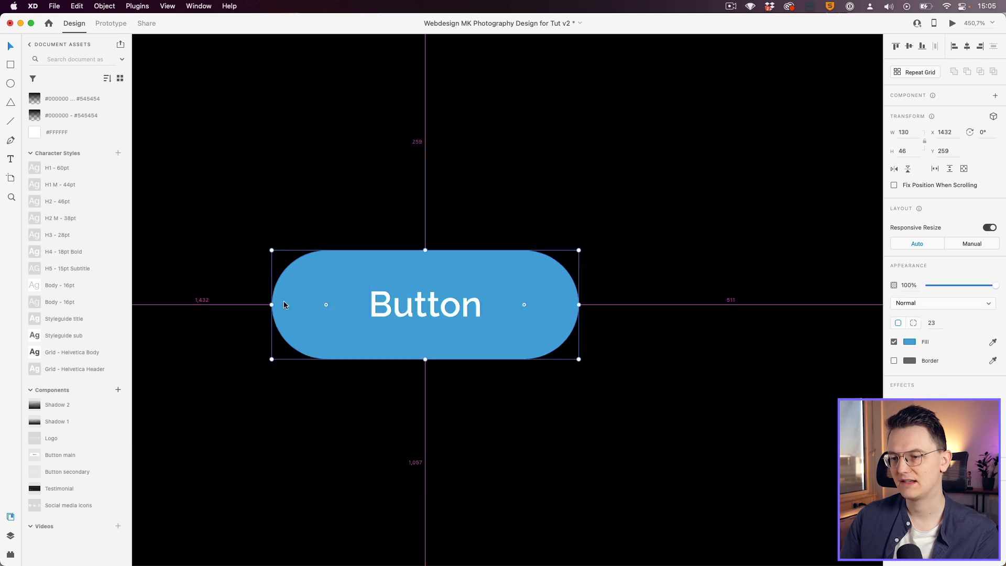
drag(272, 305, 274, 304)
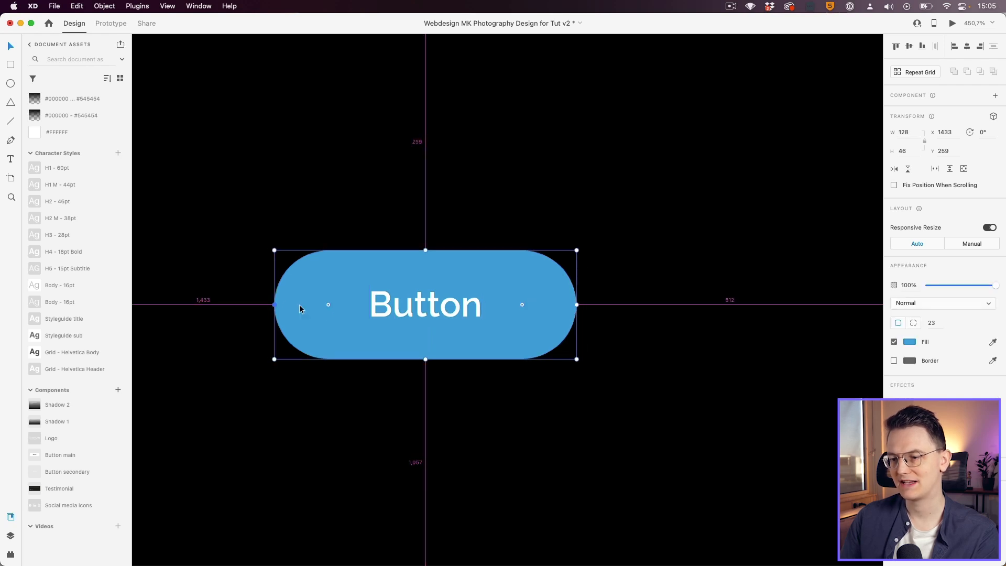
double_click(409, 304)
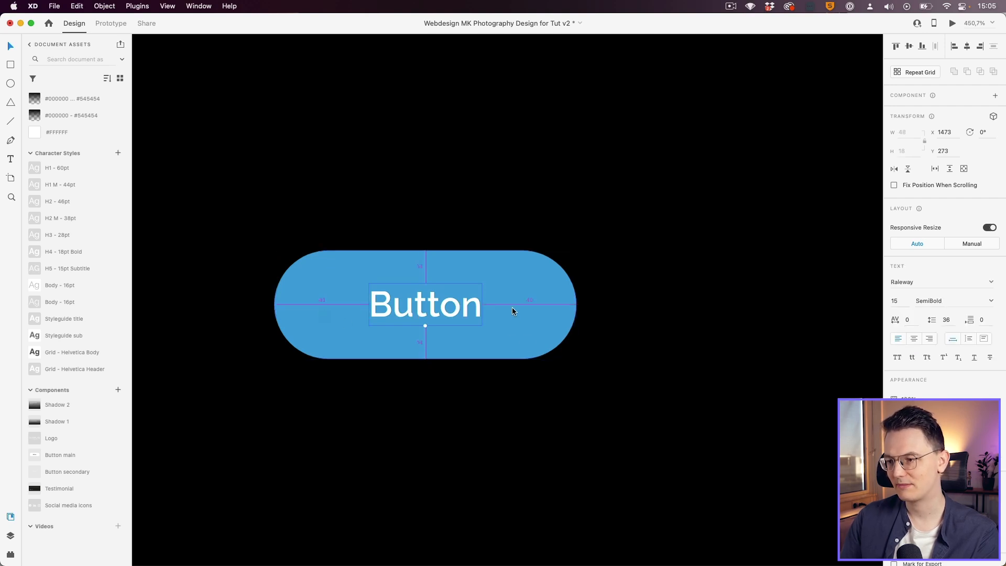
- Group the button label with its blue pill background and enable padding on the group
scroll(493, 346, down, 2)
click(592, 393)
drag(624, 400, 285, 210)
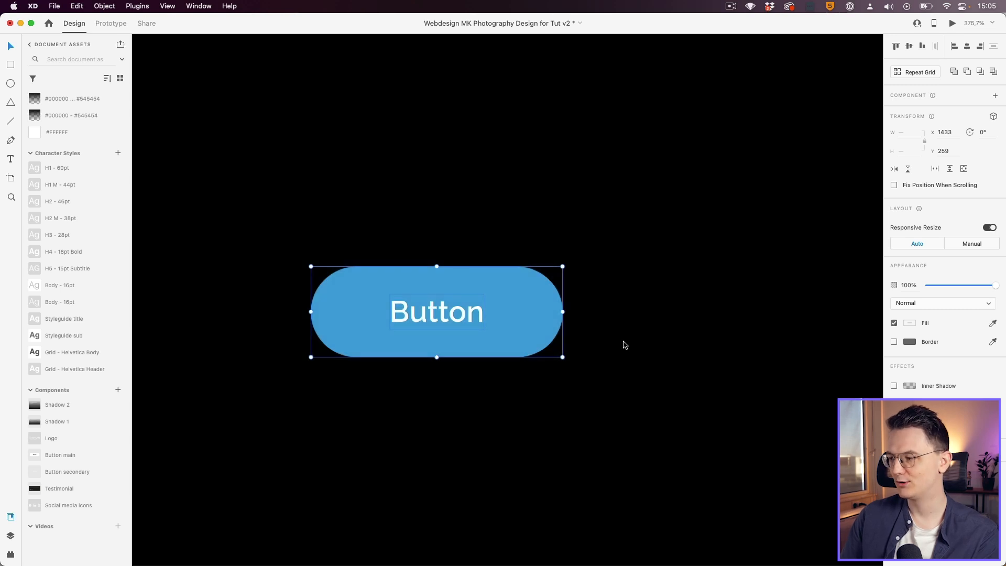
key(super+g)
click(894, 307)
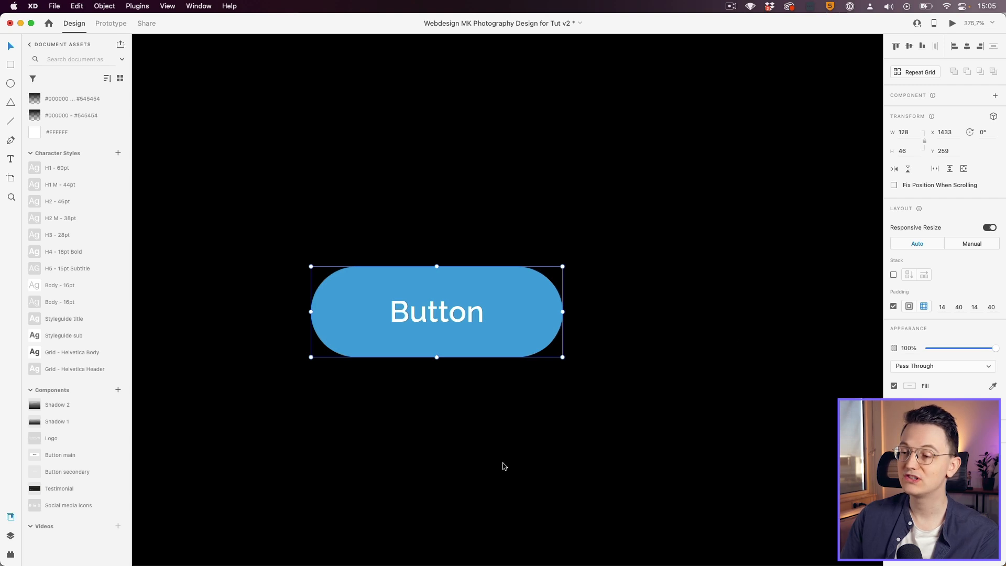
- Change the button label to "Click over here" and centre-align its text
double_click(439, 313)
double_click(438, 313)
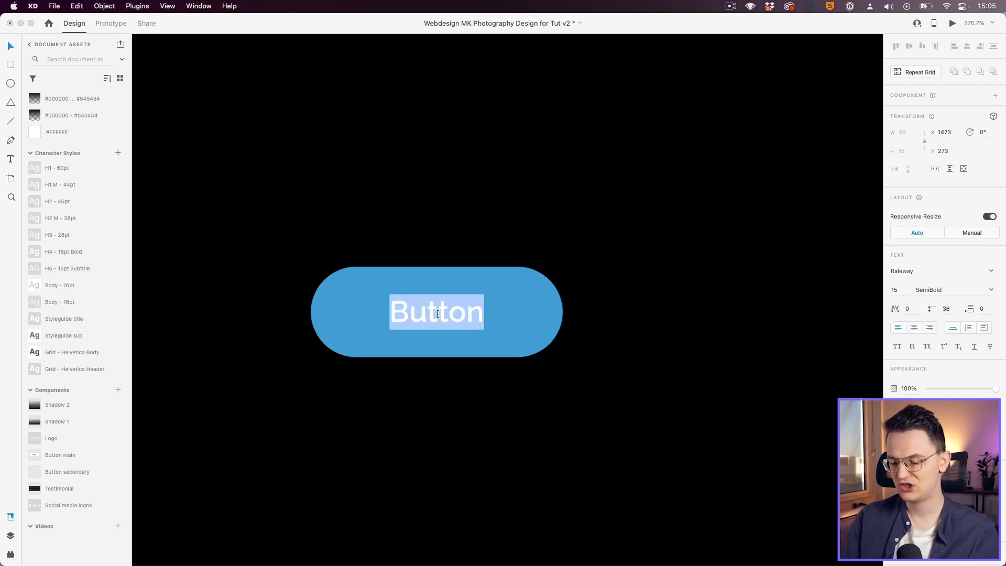
text(Click of)
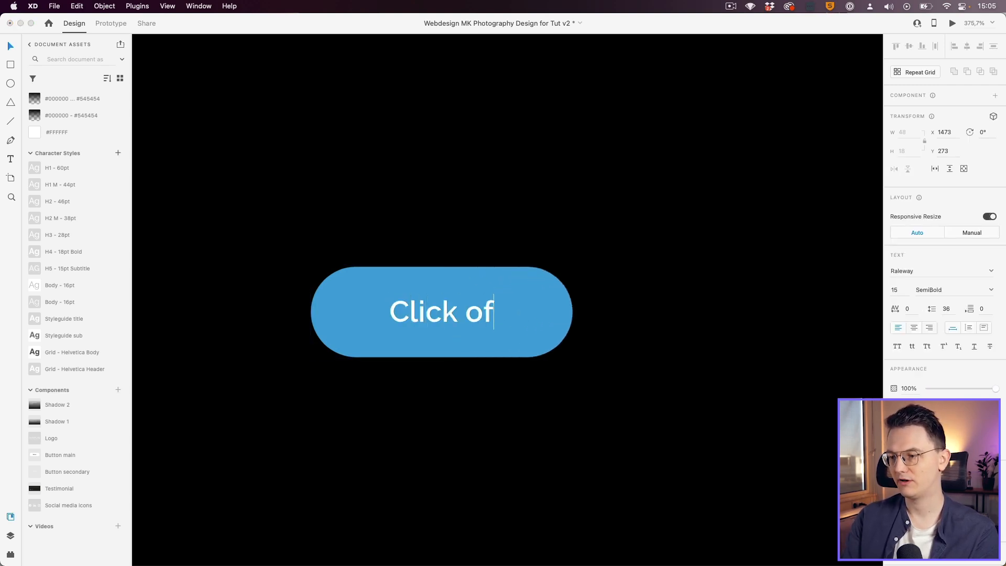
key(BackSpace)
text(ver here)
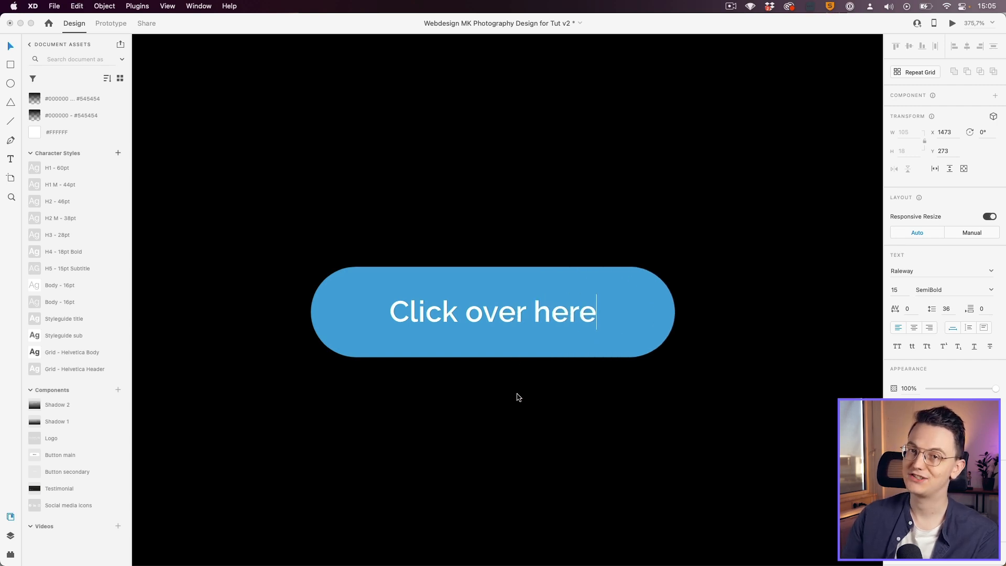
key(Escape)
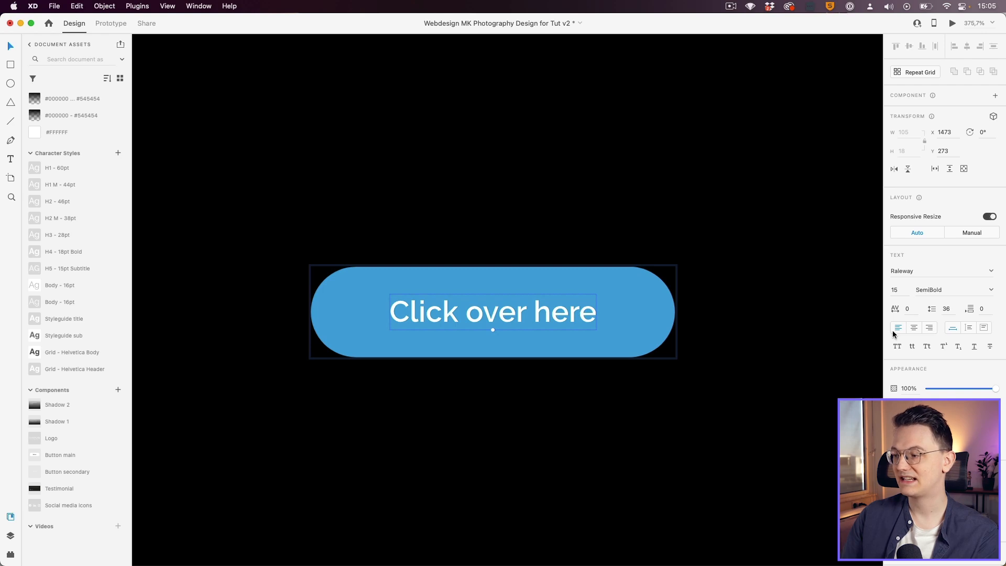
click(913, 328)
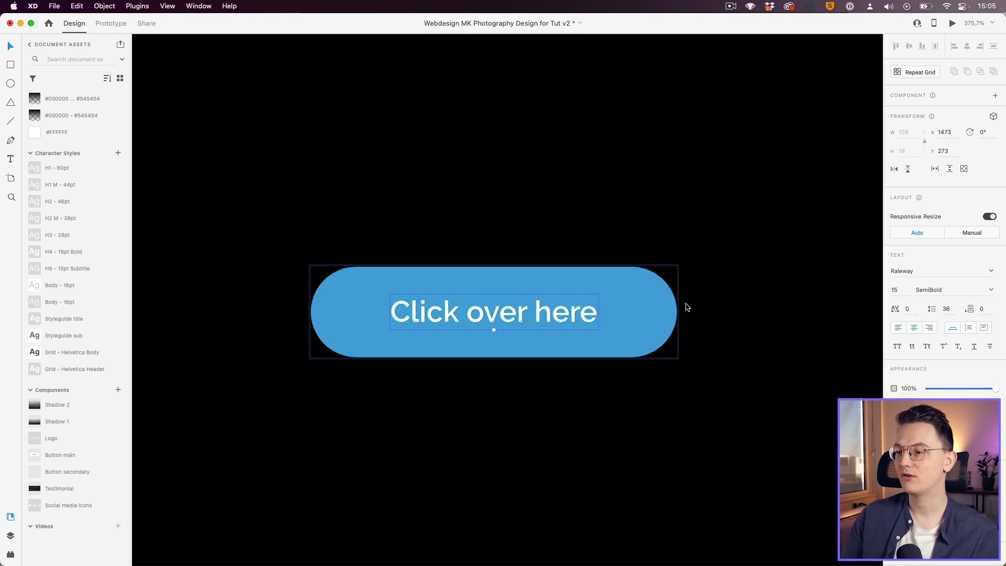
- Retype the blue button's label as "Click over here" and deselect it
double_click(520, 322)
text(Click over here)
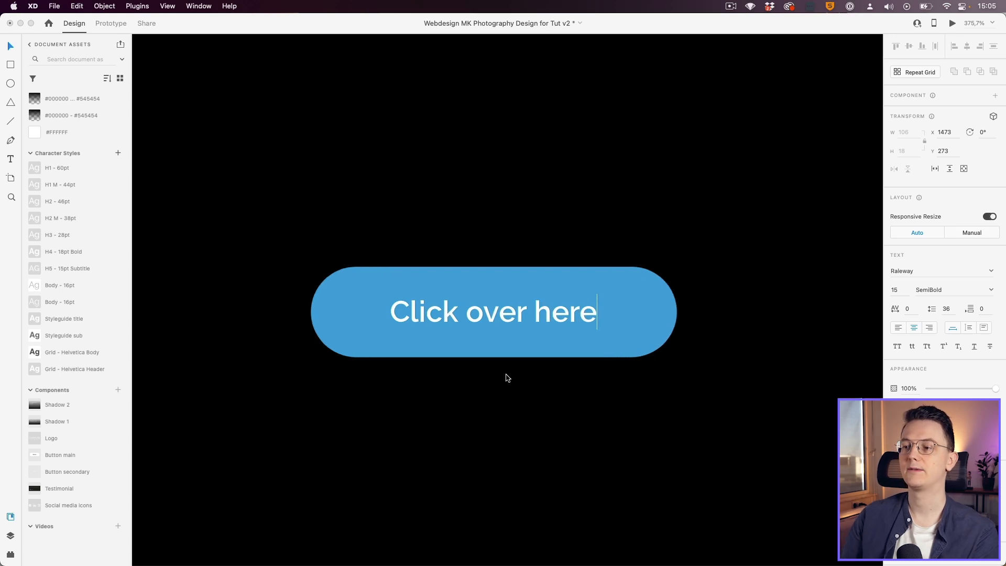
key(Escape)
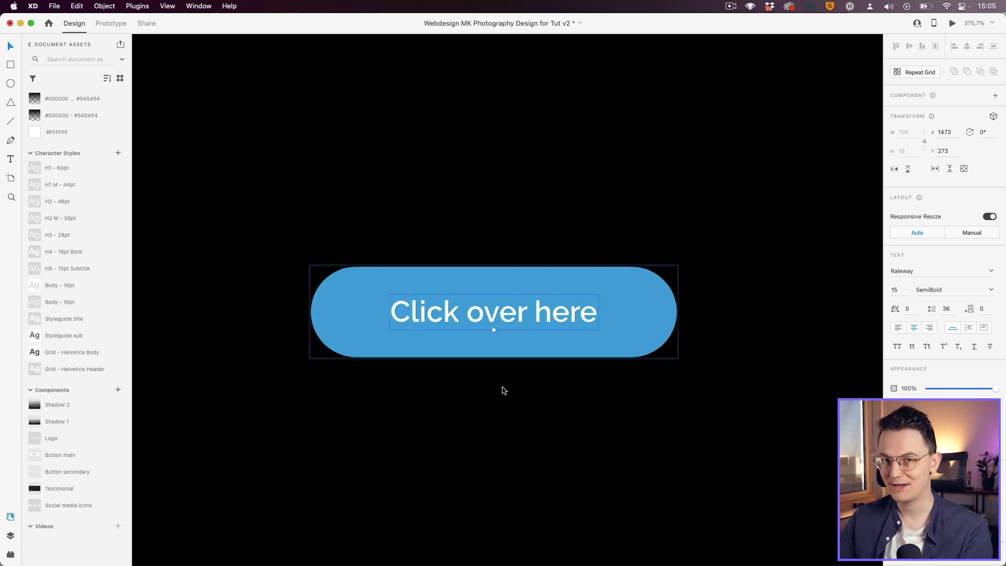
click(506, 386)
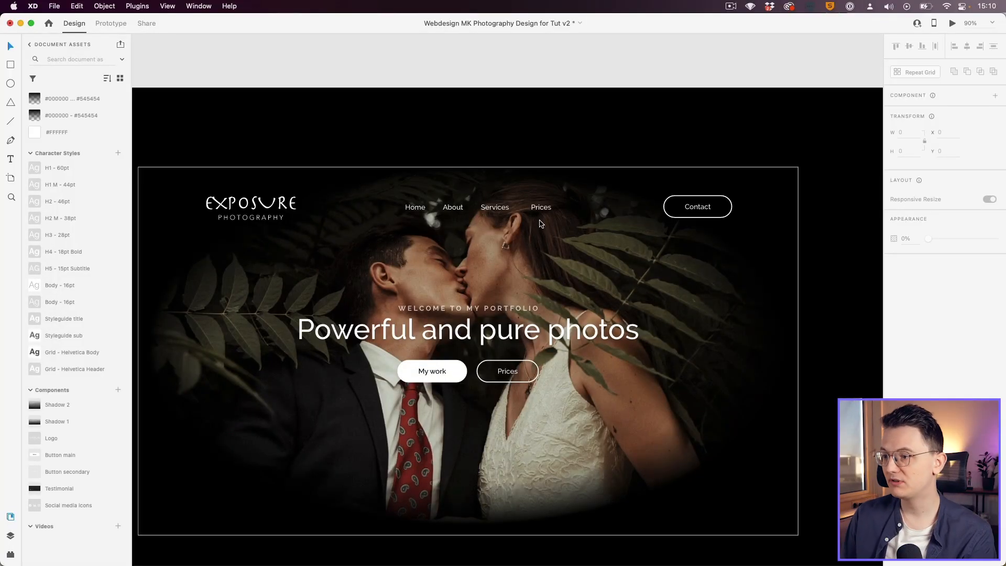
- Move the Home navigation label 2 px left to X 902
scroll(540, 222, up, 5)
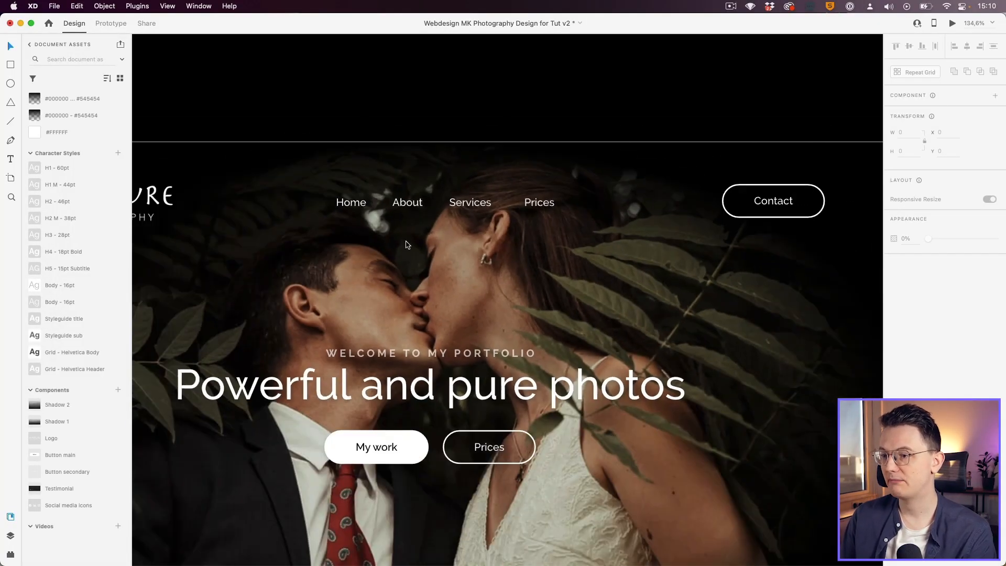
drag(300, 253, 608, 190)
click(560, 208)
scroll(466, 203, up, 3)
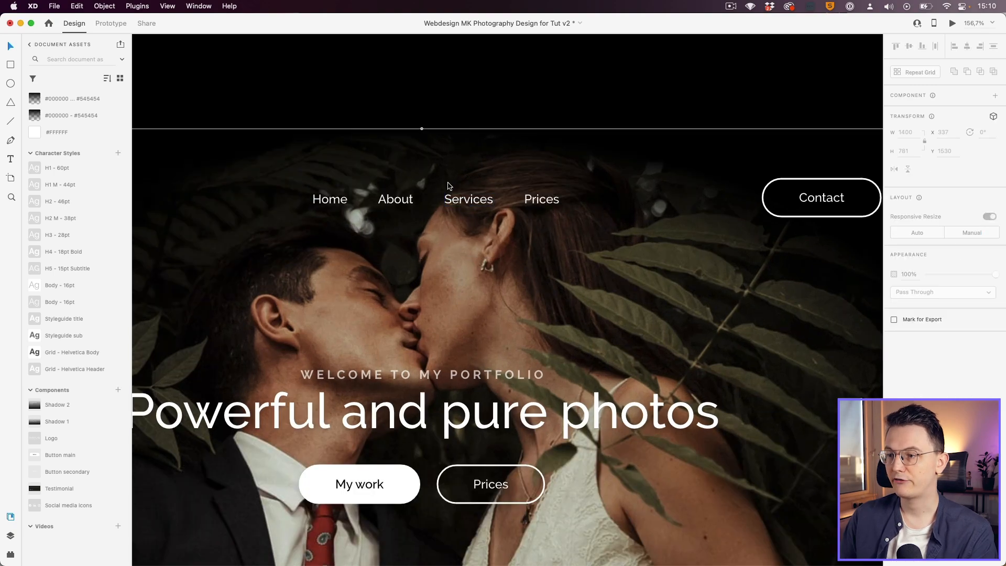
double_click(470, 204)
click(310, 203)
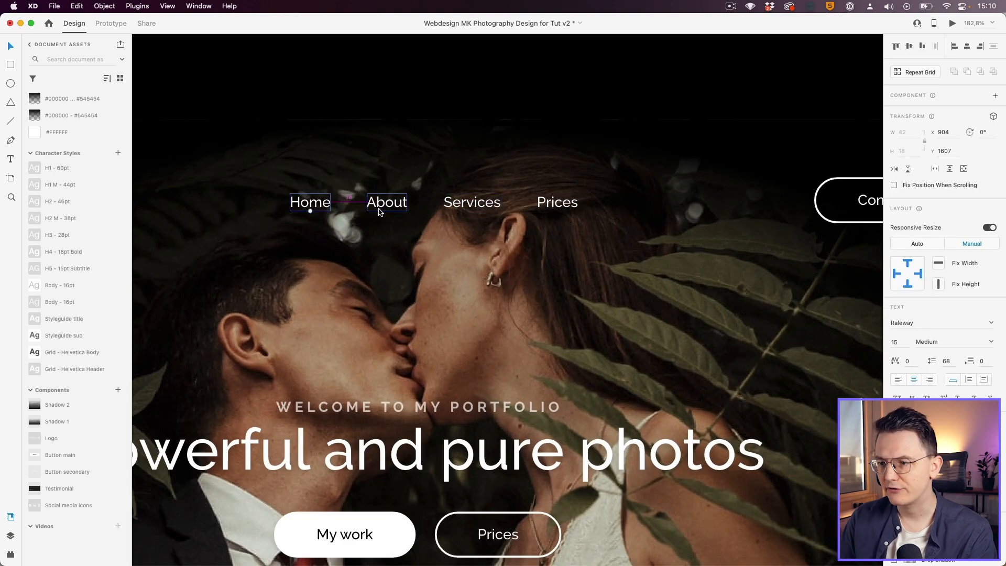
key(Left)
key(Left)
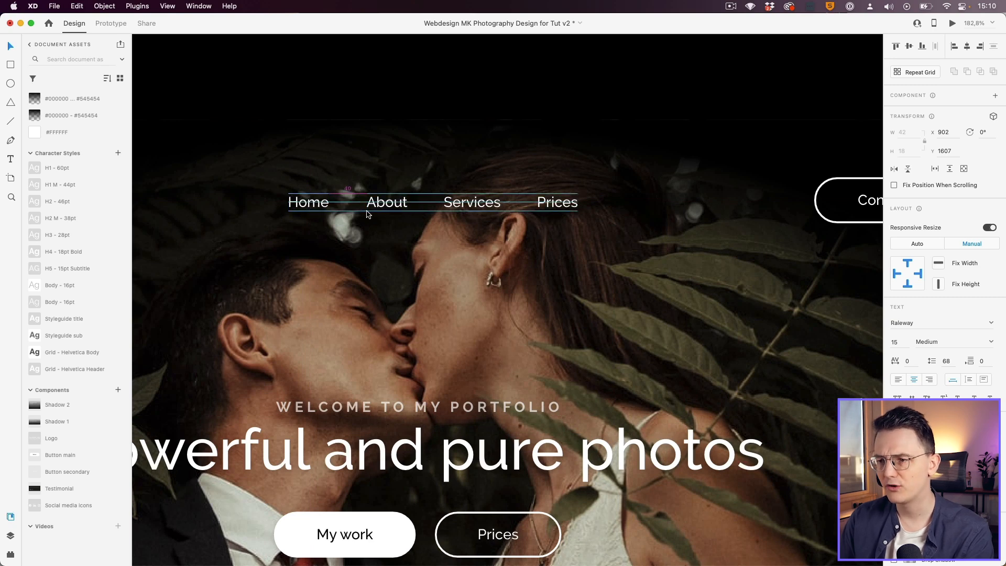
- Move the Services label to X 1066 and the Prices label to X 1166 for even 40 px gaps
click(461, 209)
key(Right)
key(Right)
click(554, 202)
key(Right)
key(Right)
key(Right)
key(Right)
key(Right)
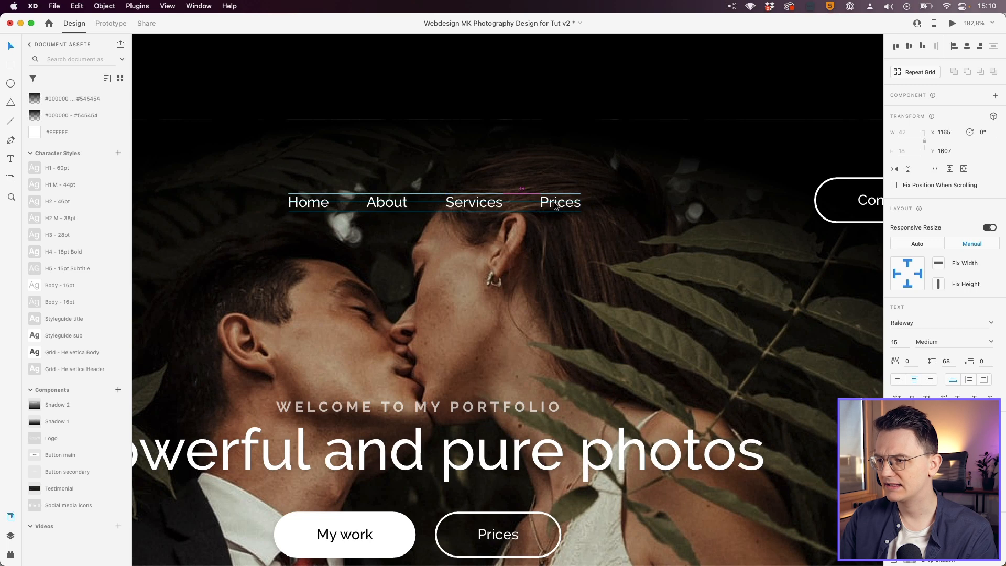
key(Left)
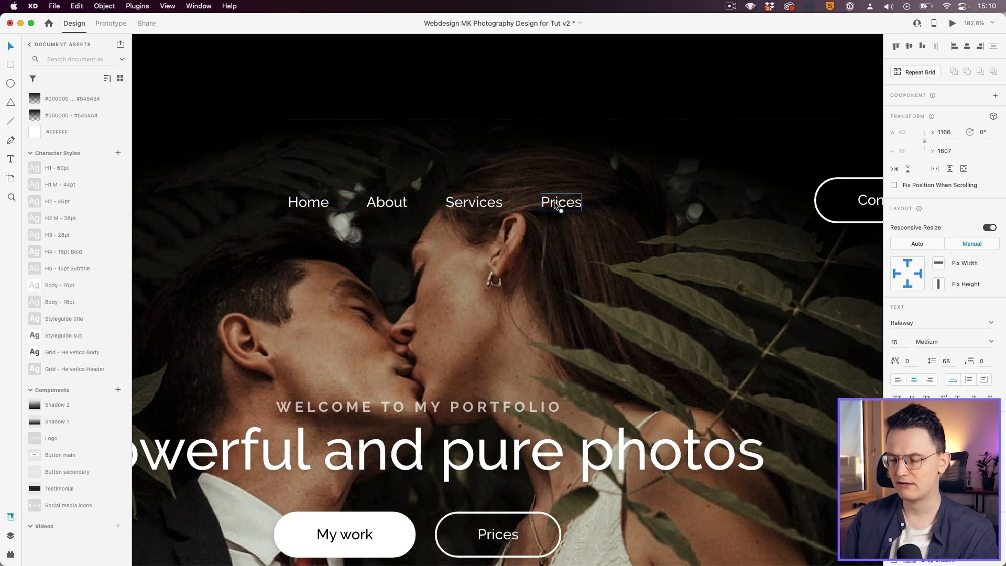
key(shift+Right)
key(shift+Left)
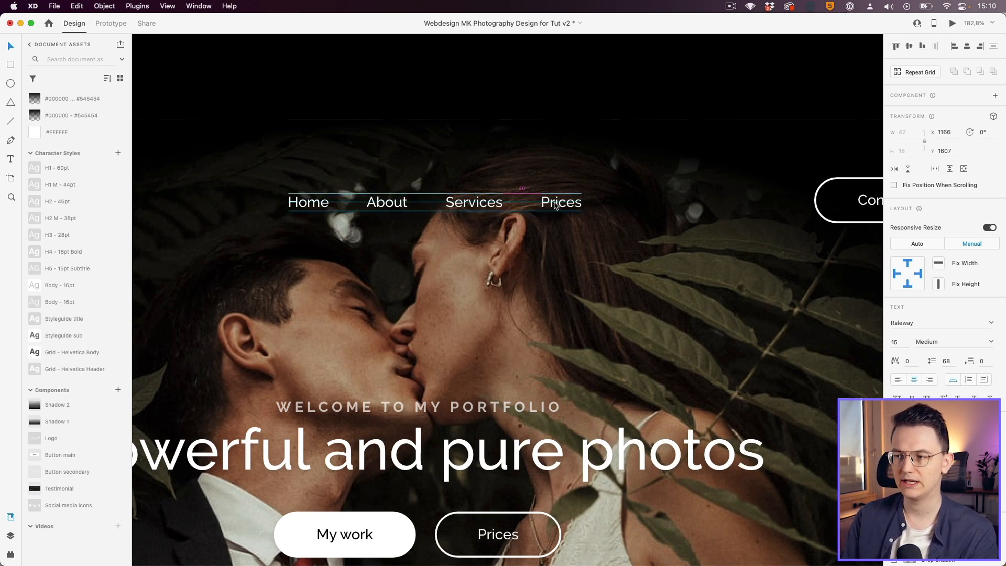
key(shift+Right)
key(shift+Left)
key(shift+Tab)
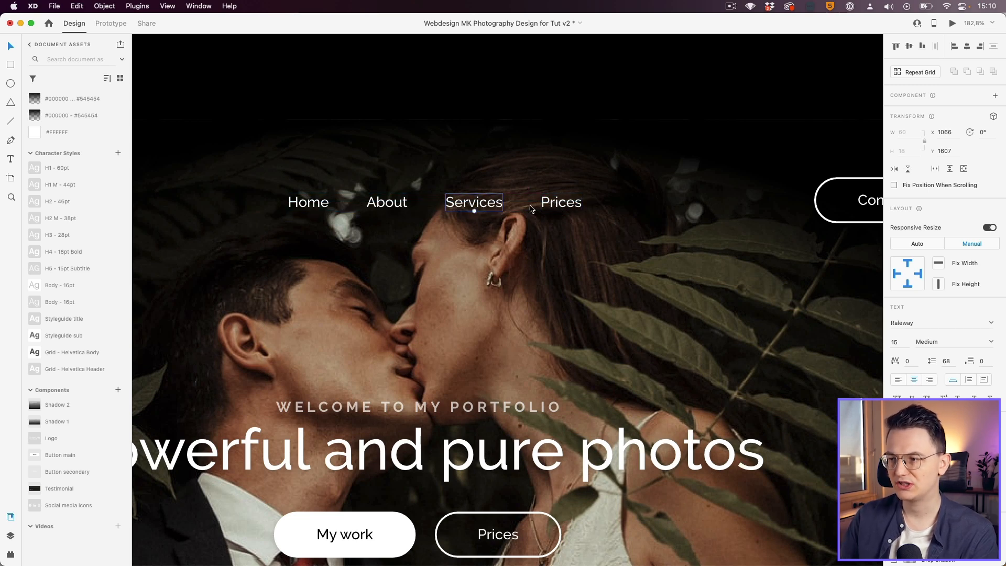
- Try shortening the Services navigation label to "Service" and undo the edit
click(599, 209)
scroll(535, 203, down, 1)
double_click(485, 199)
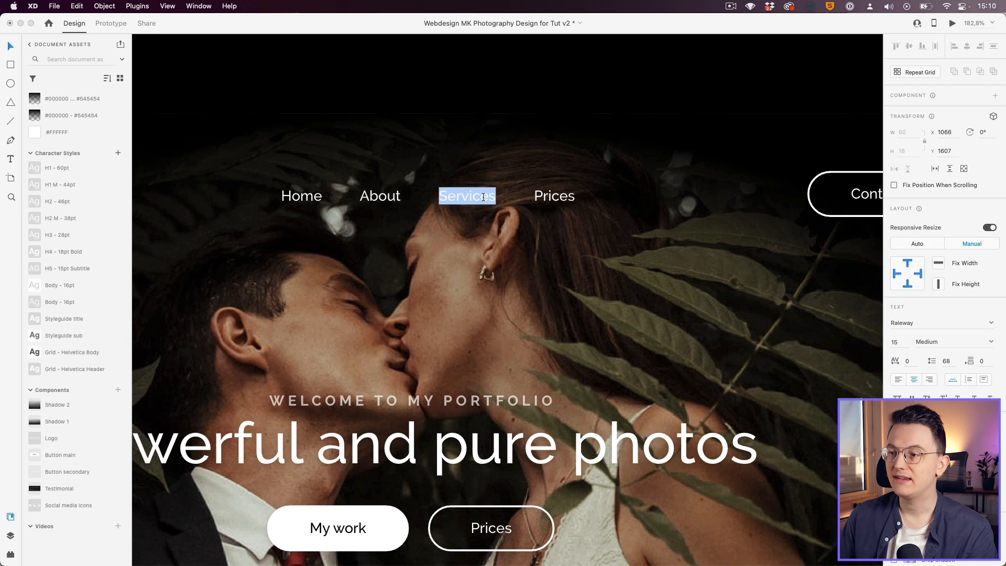
key(Right)
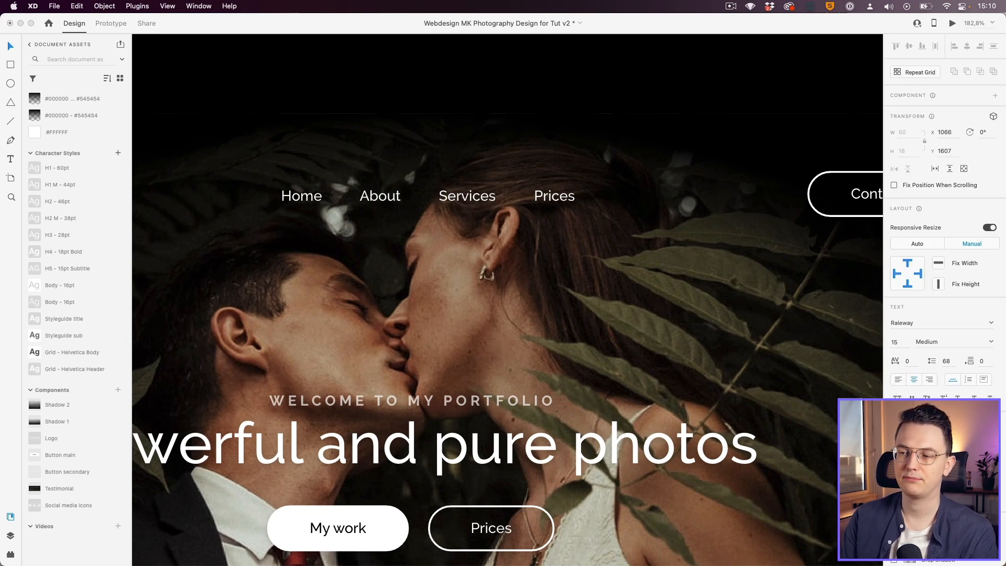
key(BackSpace)
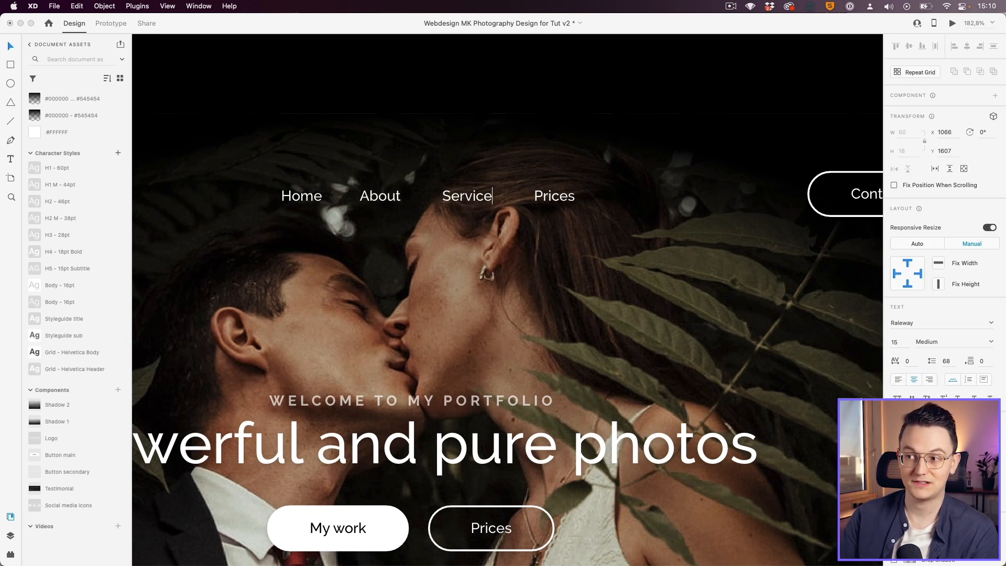
key(Escape)
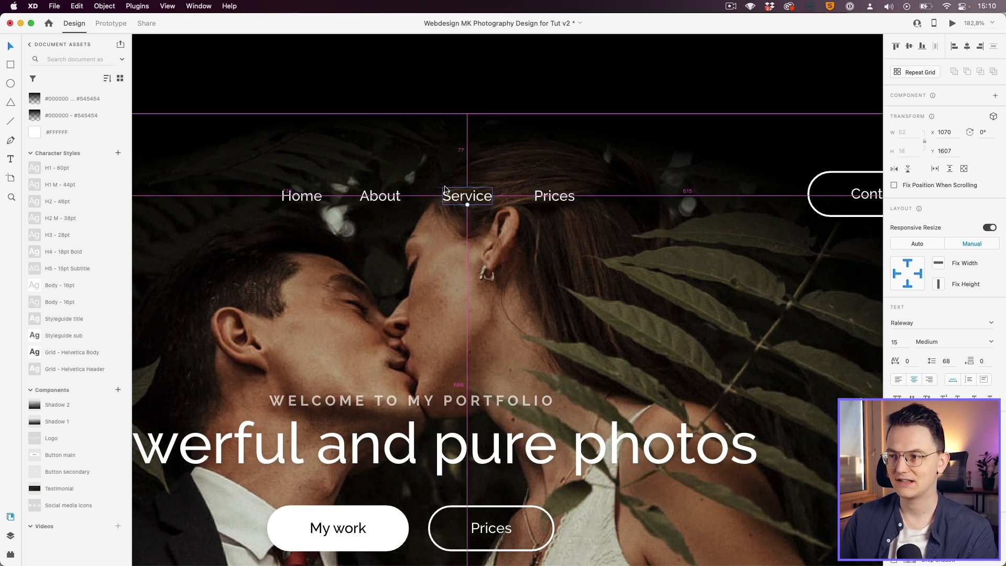
key(super+z)
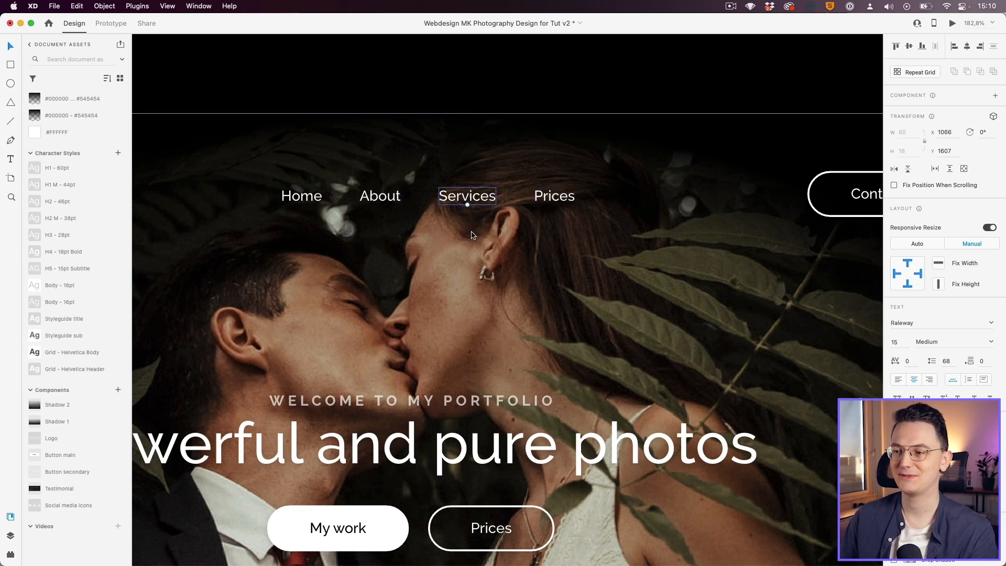
- Group the Home, About, Services and Prices labels and enable Stack on the group
click(316, 200)
shift+click(403, 200)
shift+click(470, 199)
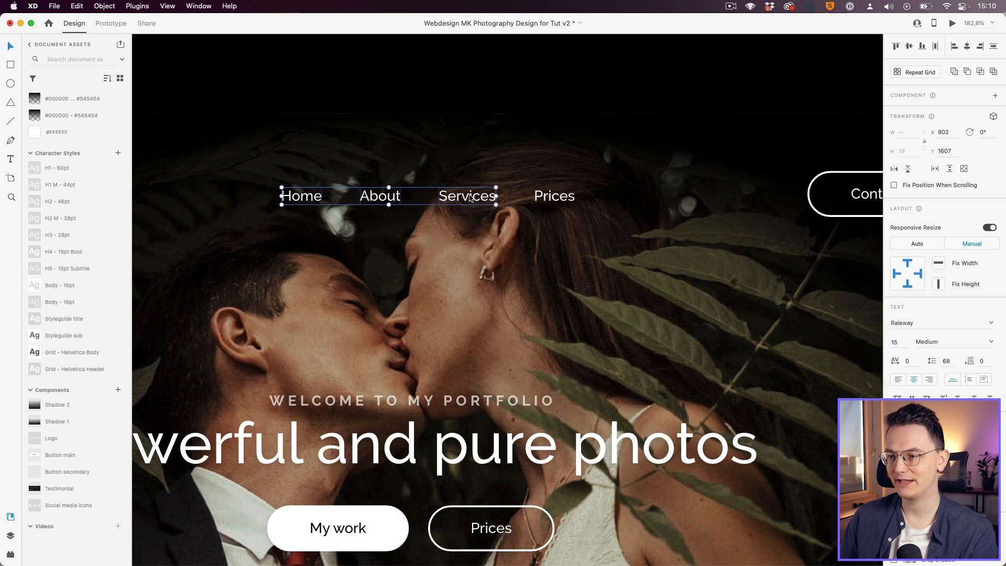
shift+click(563, 201)
key(super+g)
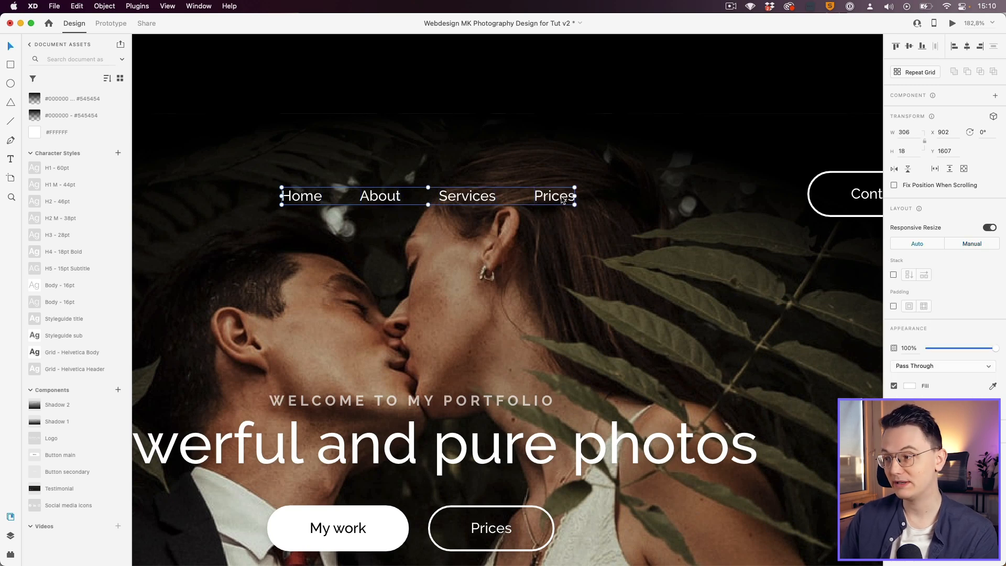
click(893, 275)
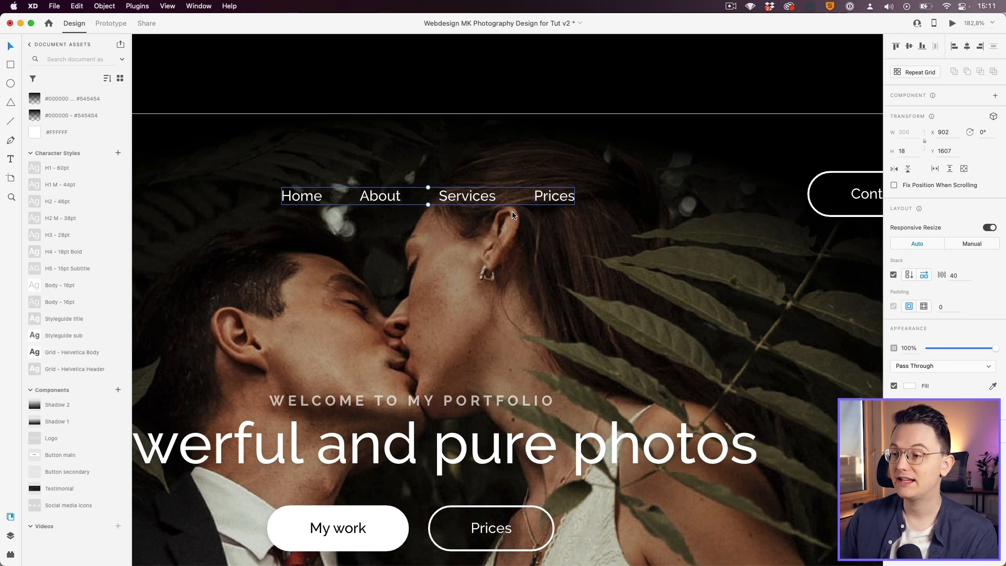
- Undo the navigation labels' stacked group and move the Prices label 1 px right to X 1167
double_click(546, 204)
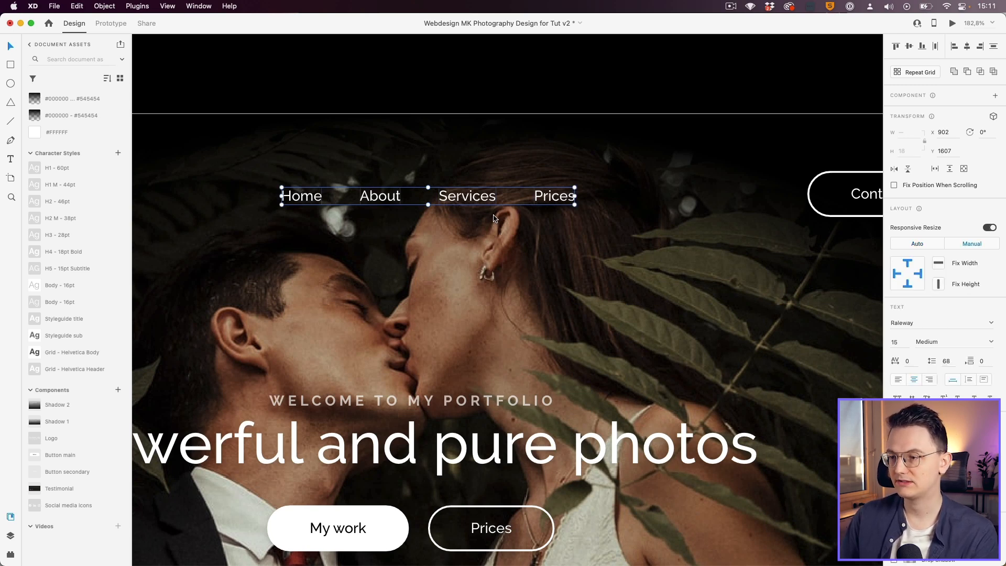
key(Right)
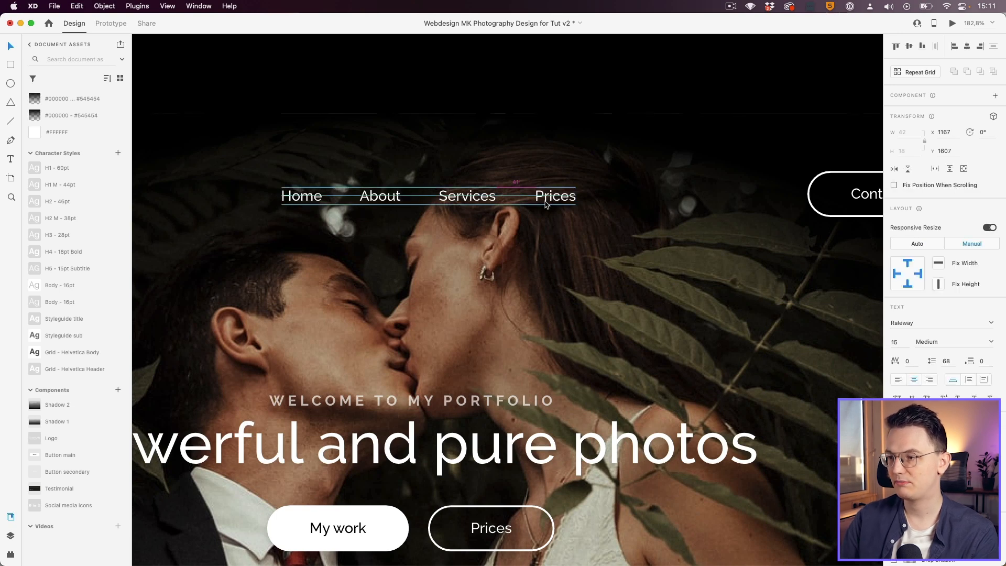
- Group the four navigation labels again, enable a horizontal Stack and set the spacing between items to 40
shift+click(474, 197)
shift+click(385, 198)
shift+click(310, 198)
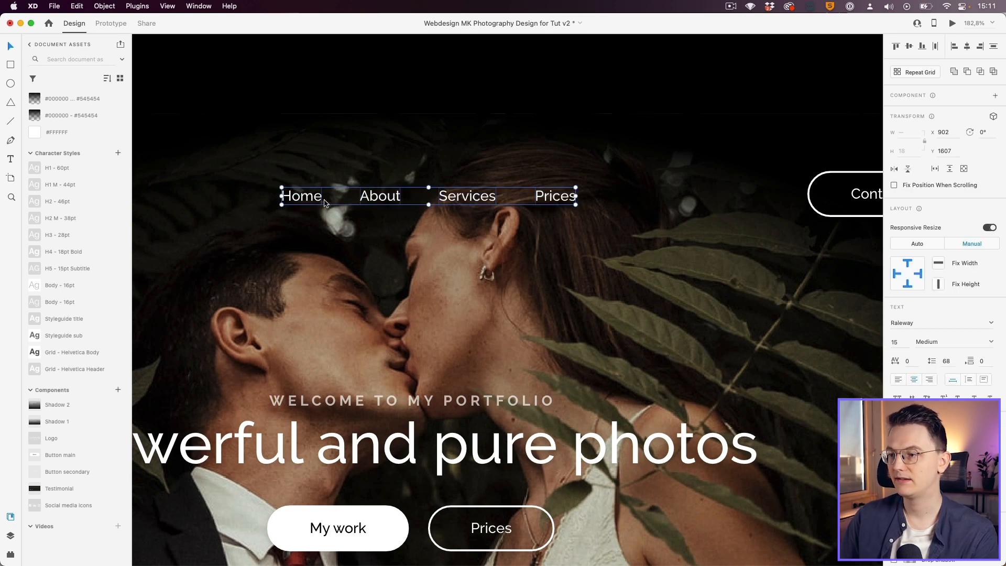
key(super+g)
click(894, 274)
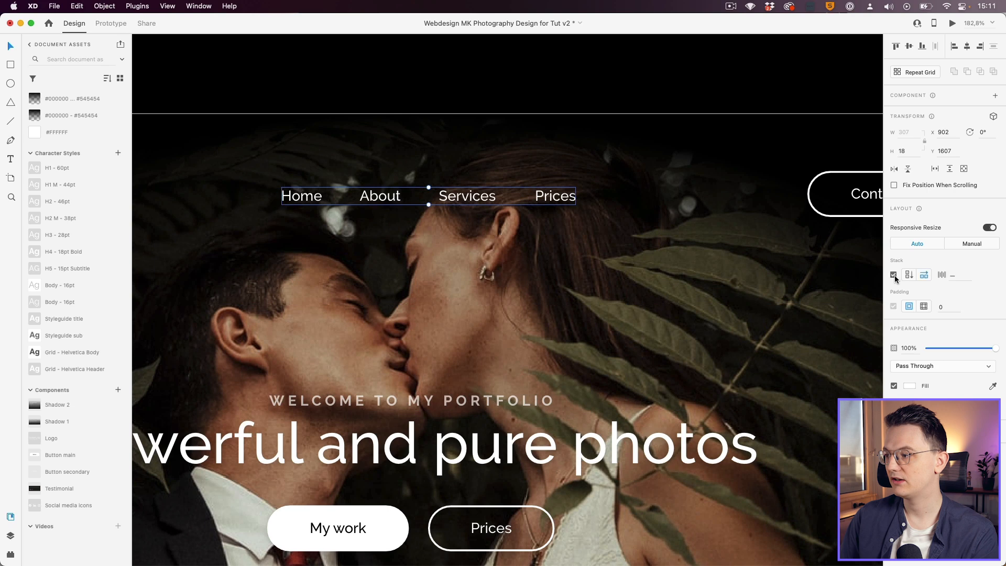
click(957, 277)
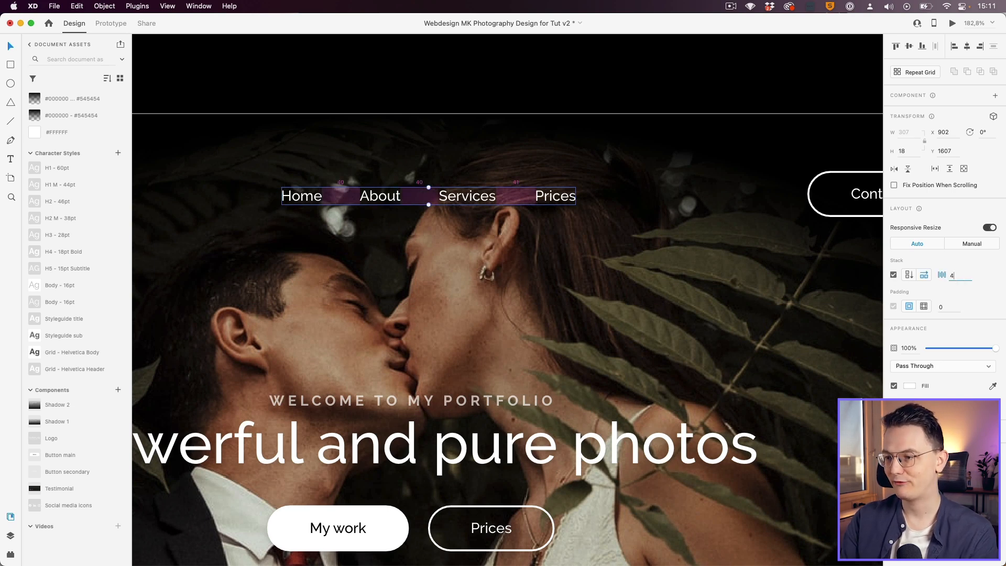
text(40)
key(Return)
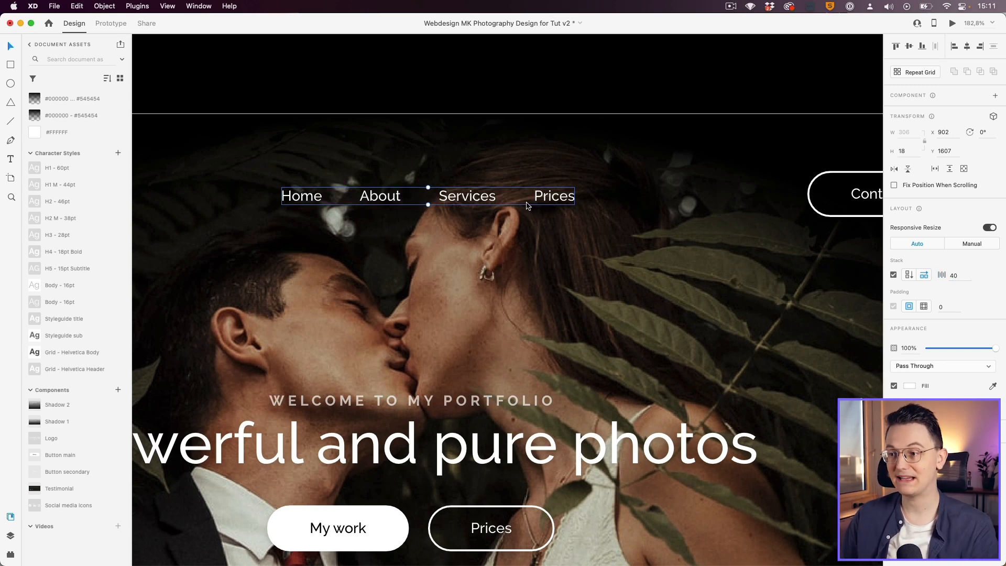
- Shorten the Services label inside the stacked navigation group to "Service"
click(507, 222)
double_click(473, 199)
double_click(473, 199)
key(Right)
key(BackSpace)
key(Escape)
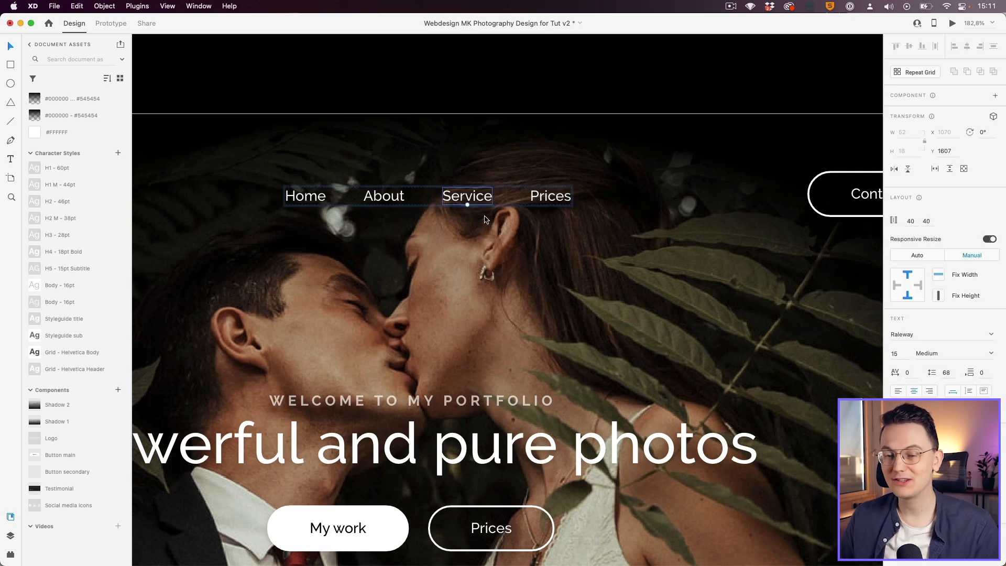
click(486, 220)
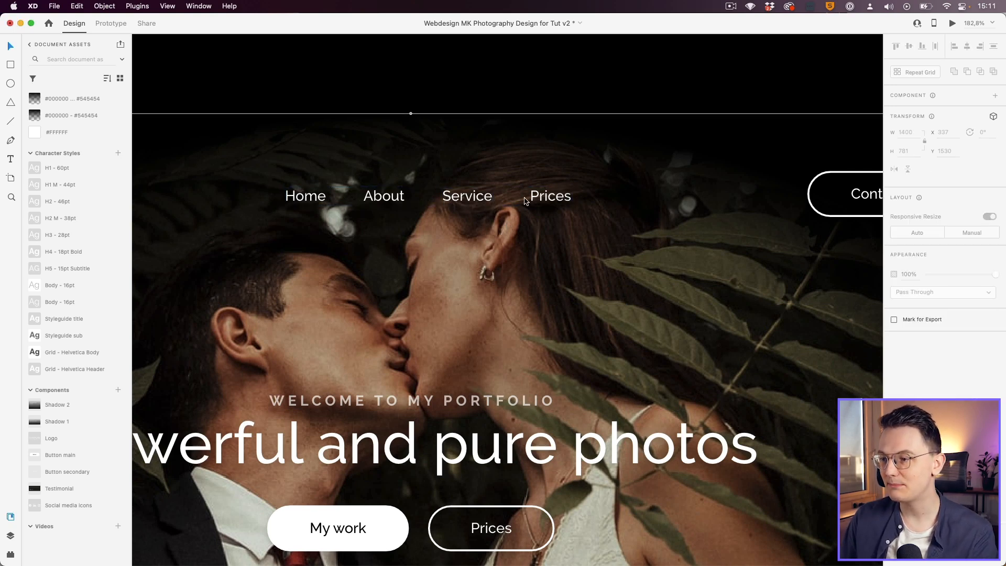
- Change the third label in the stacked navigation to "Our services"
double_click(471, 197)
text(Our)
key(Right)
key(BackSpace)
text(s)
key(super+Right)
text(cv)
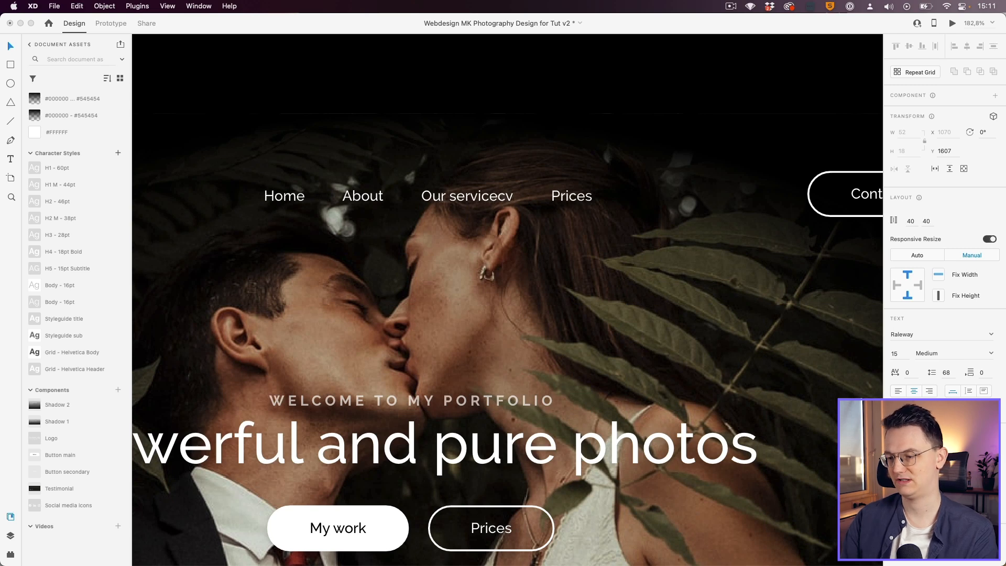
key(BackSpace)
key(BackSpace)
text(s)
key(Escape)
scroll(455, 172, down, 1)
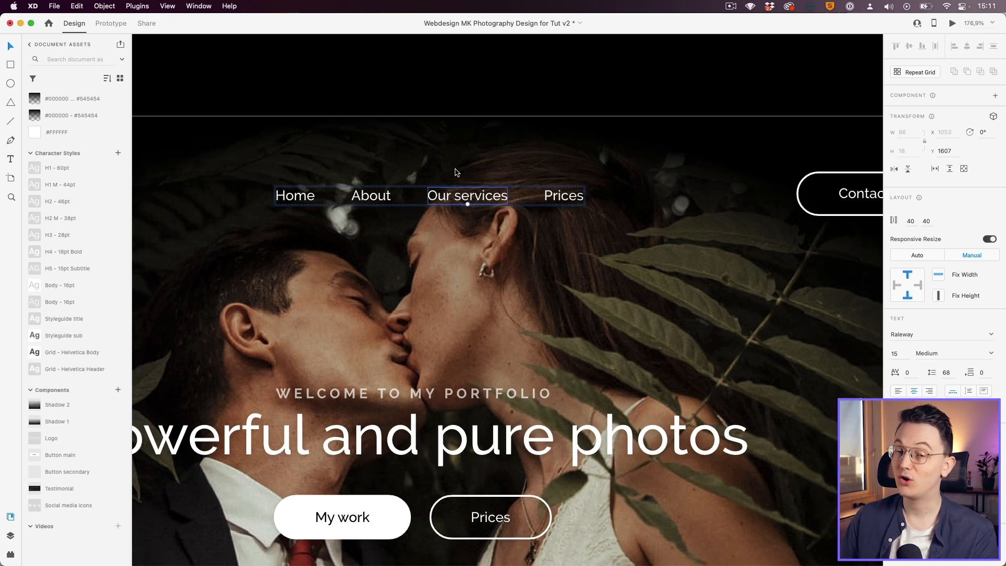
- Duplicate the About label within the navigation stack and rename the second About to "Contact"
click(381, 198)
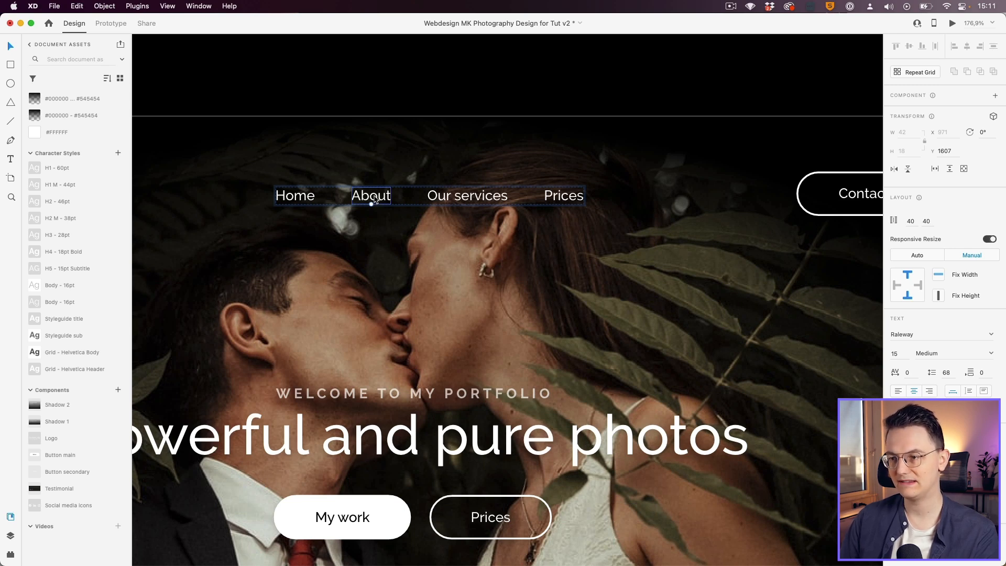
right_click(375, 199)
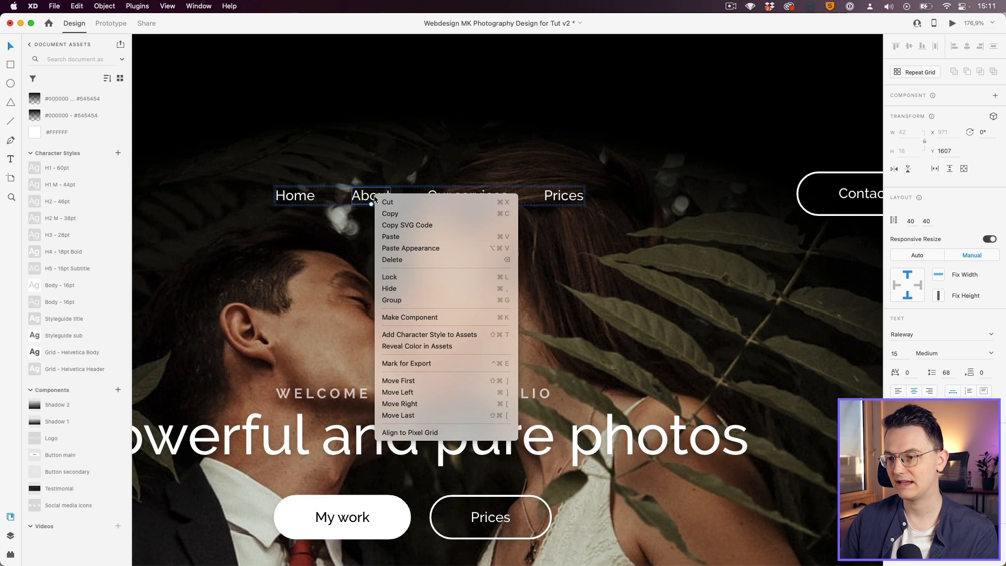
click(371, 197)
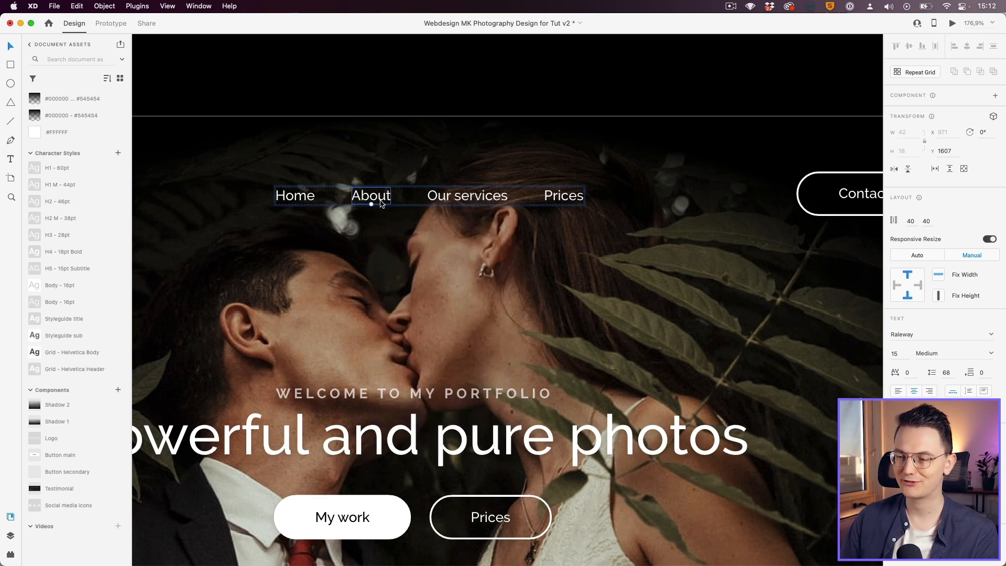
key(super+d)
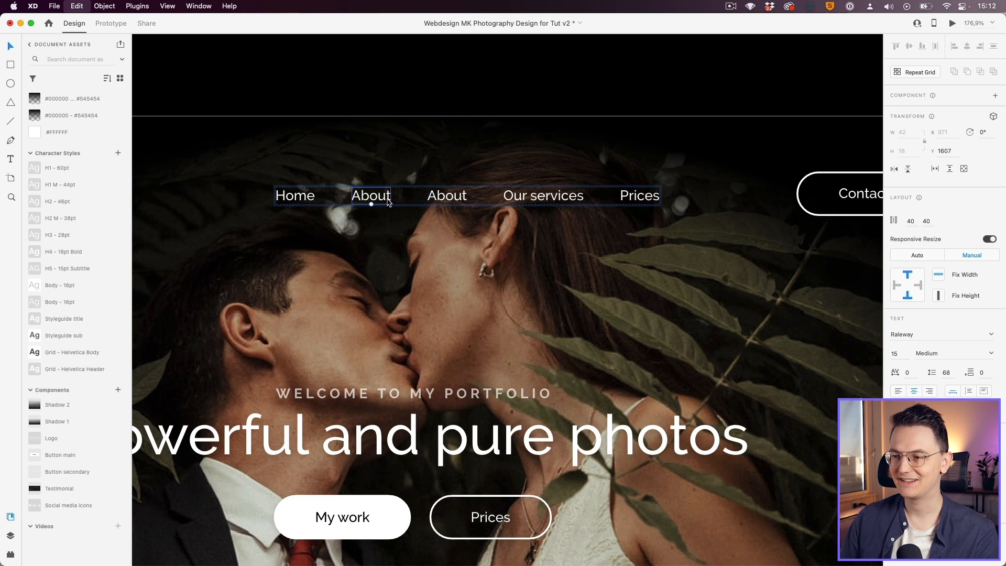
double_click(449, 198)
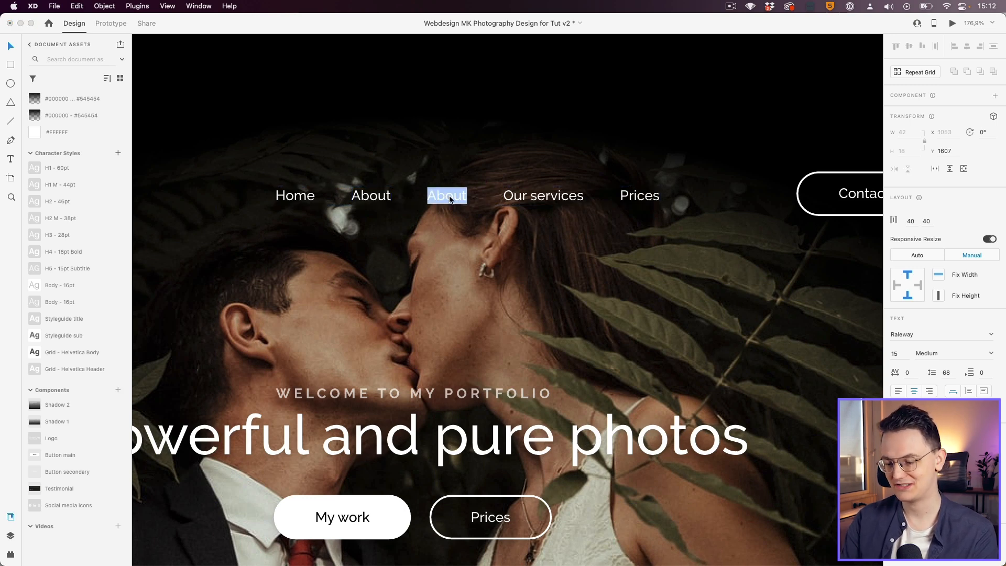
text(Contact)
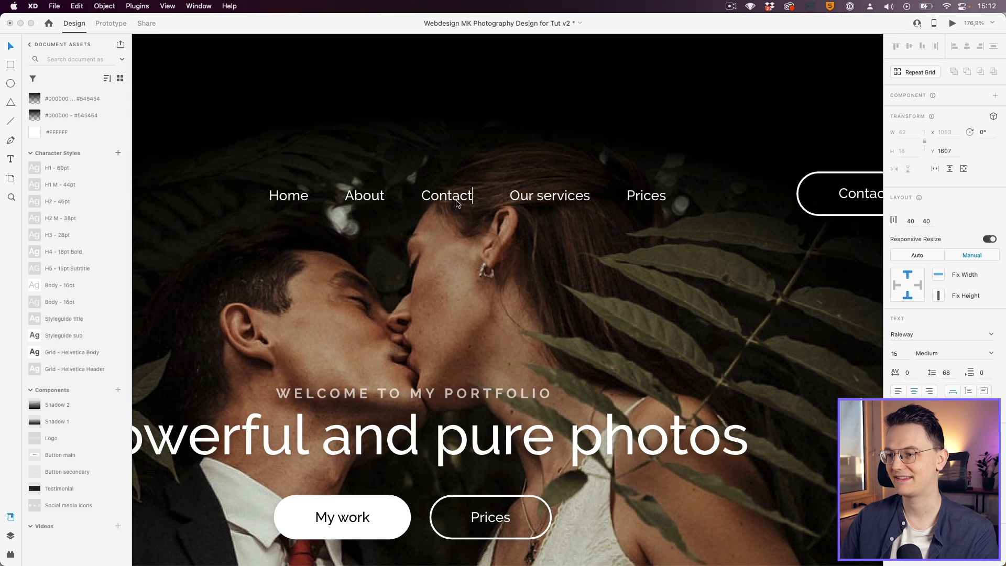
- Delete the outlined Contact button beside the navigation labels in the hero header
key(Escape)
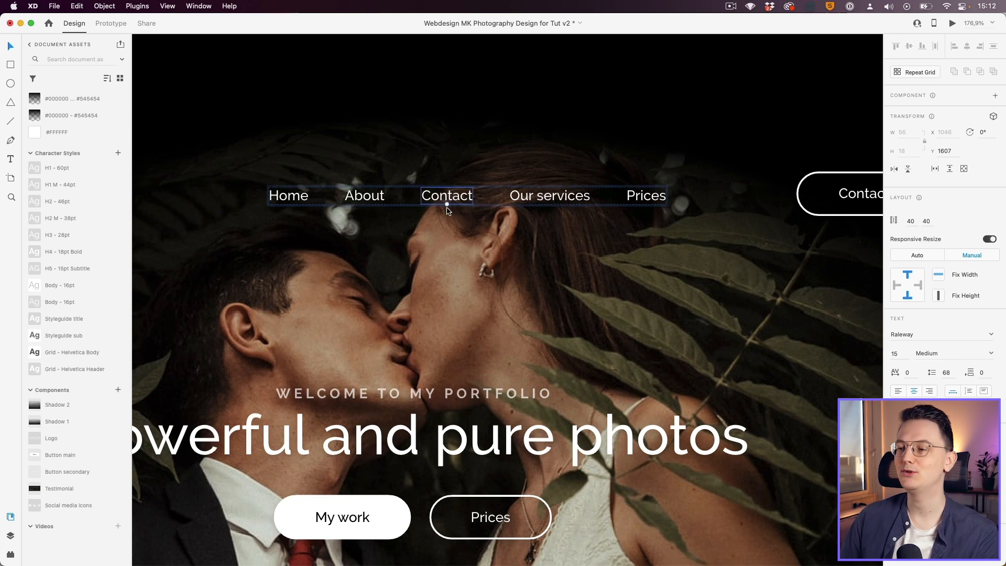
click(457, 251)
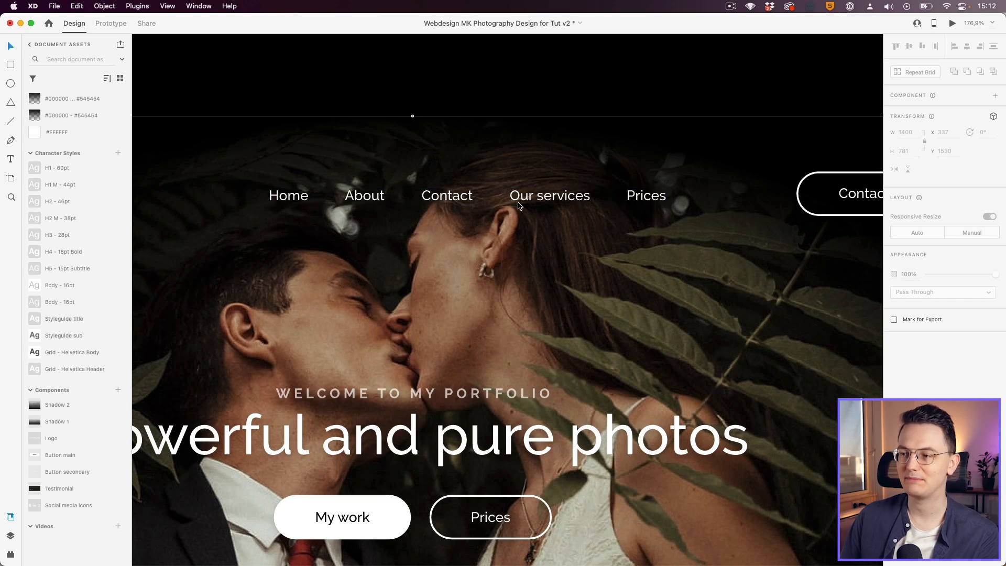
double_click(453, 198)
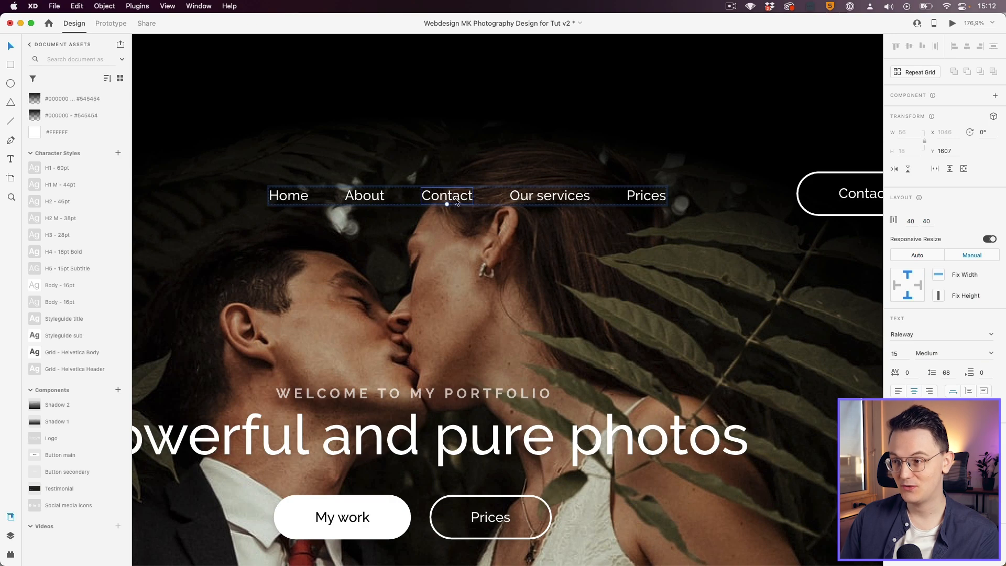
click(848, 200)
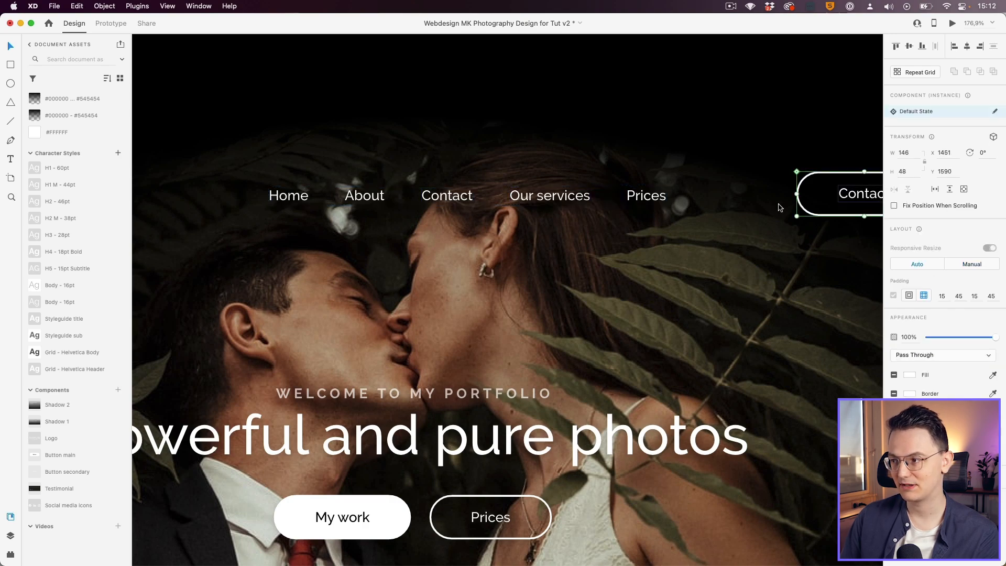
scroll(768, 205, down, 3)
drag(767, 205, 678, 206)
key(Delete)
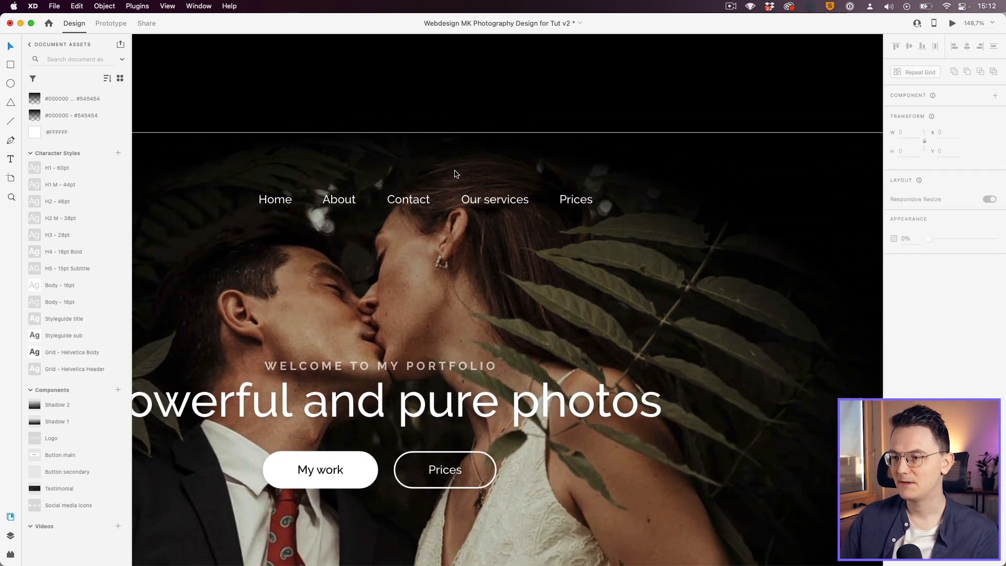
- Reorder the navigation stack so that Contact becomes the last label, after Prices
double_click(414, 202)
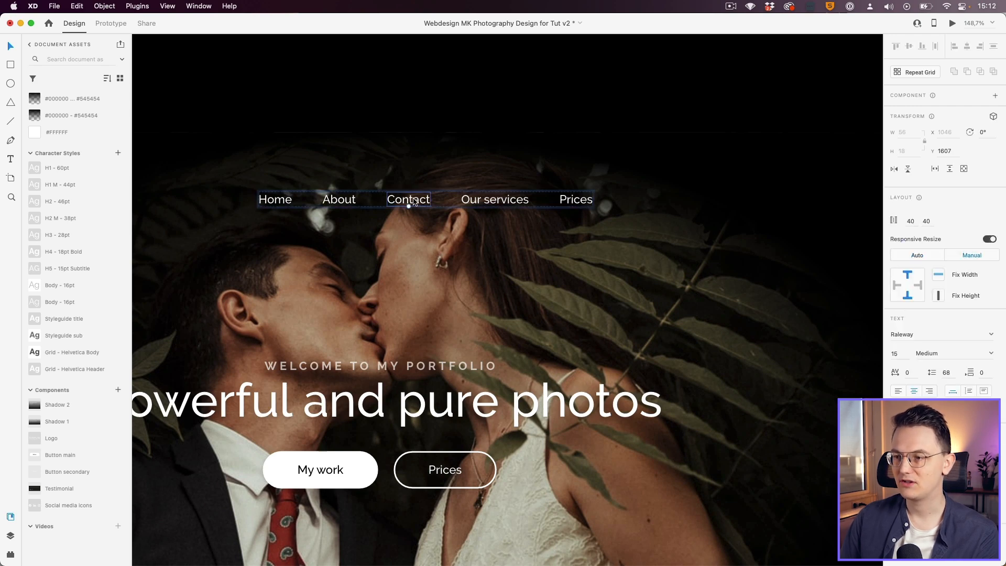
drag(403, 201, 563, 202)
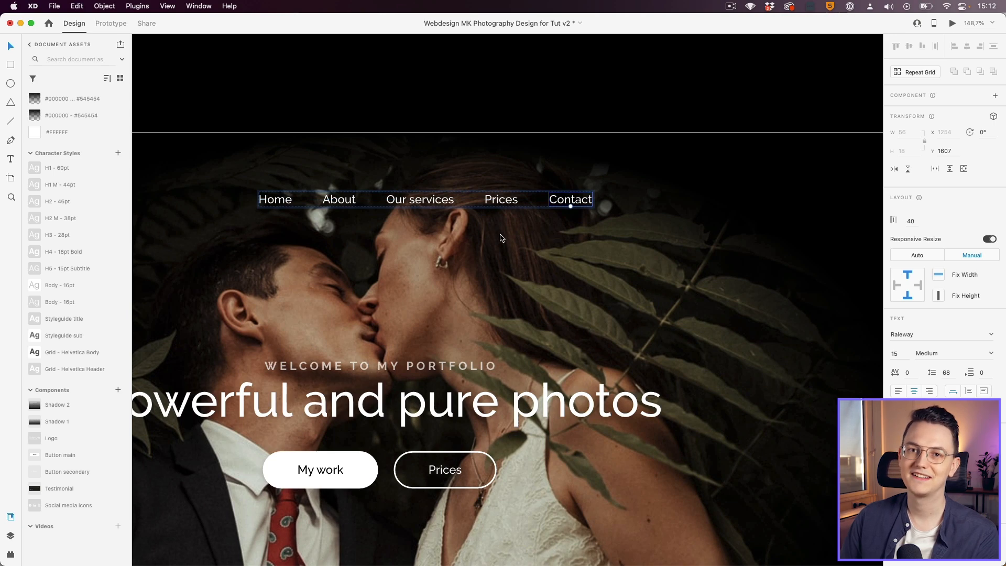
scroll(498, 236, down, 2)
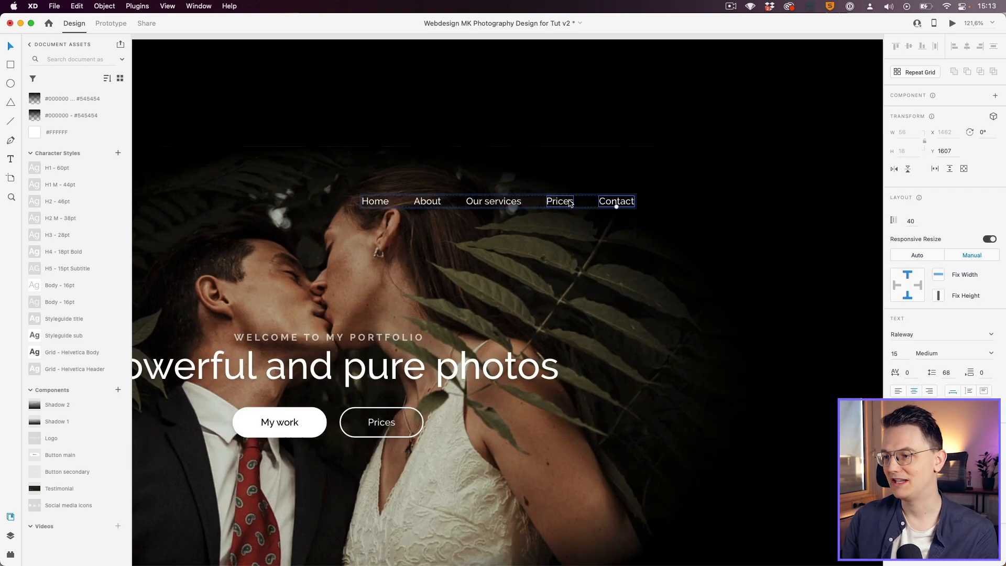
- Select all five labels inside the navigation stack and set their text alignment to right
shift+click(567, 203)
shift+click(497, 204)
shift+click(428, 204)
shift+click(376, 203)
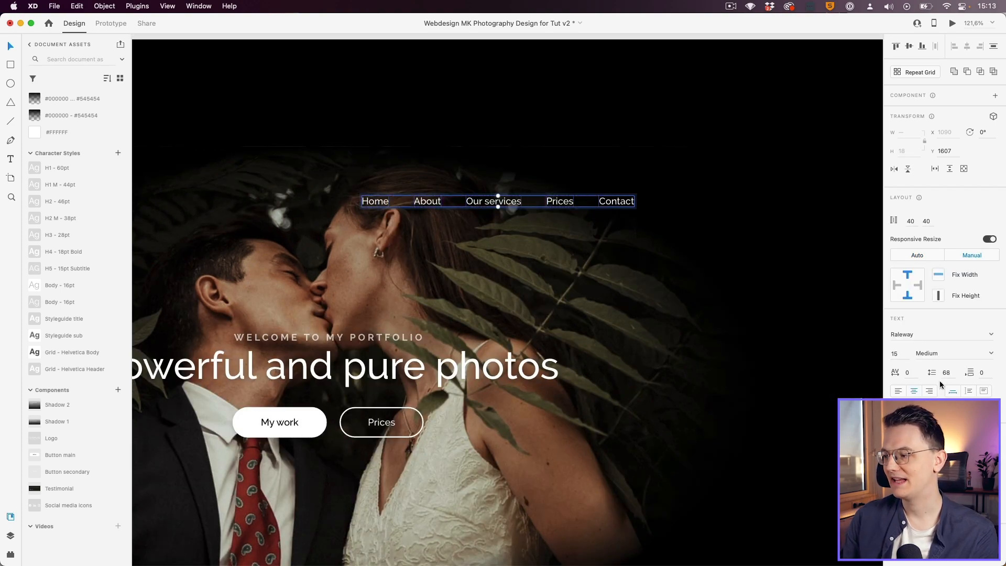
click(618, 230)
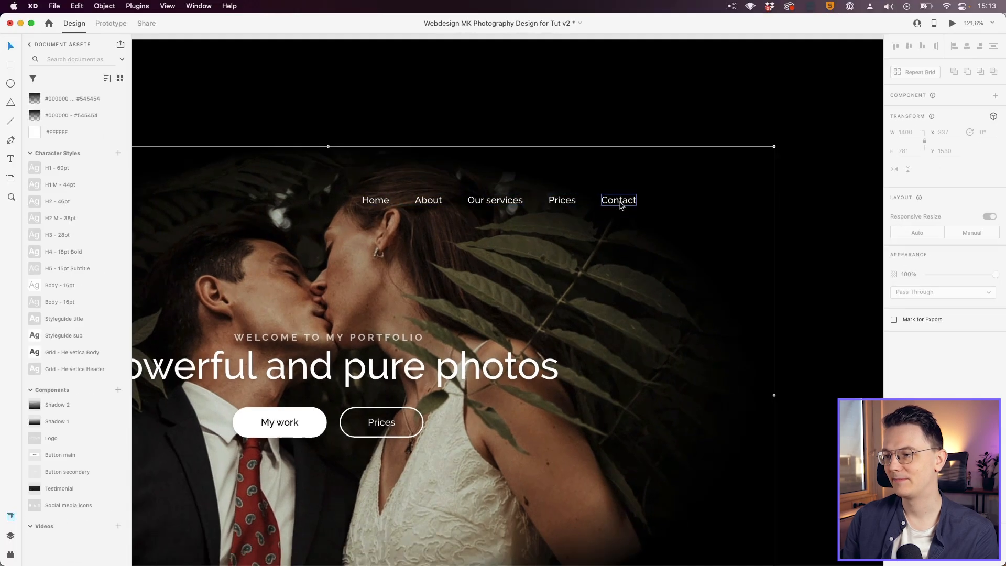
- Extend the last navigation label to read "Contact us"
double_click(620, 205)
key(Right)
text(us)
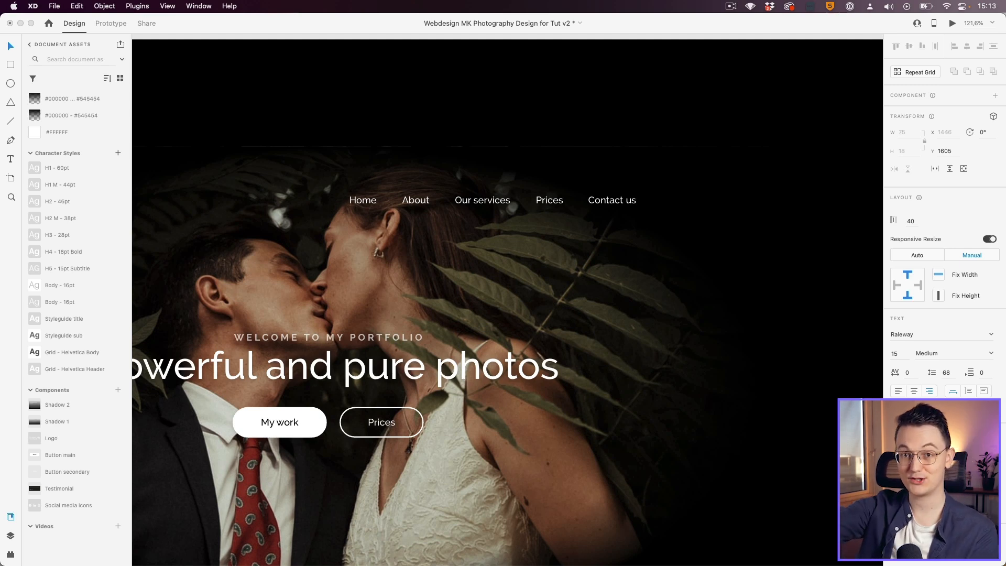
key(Escape)
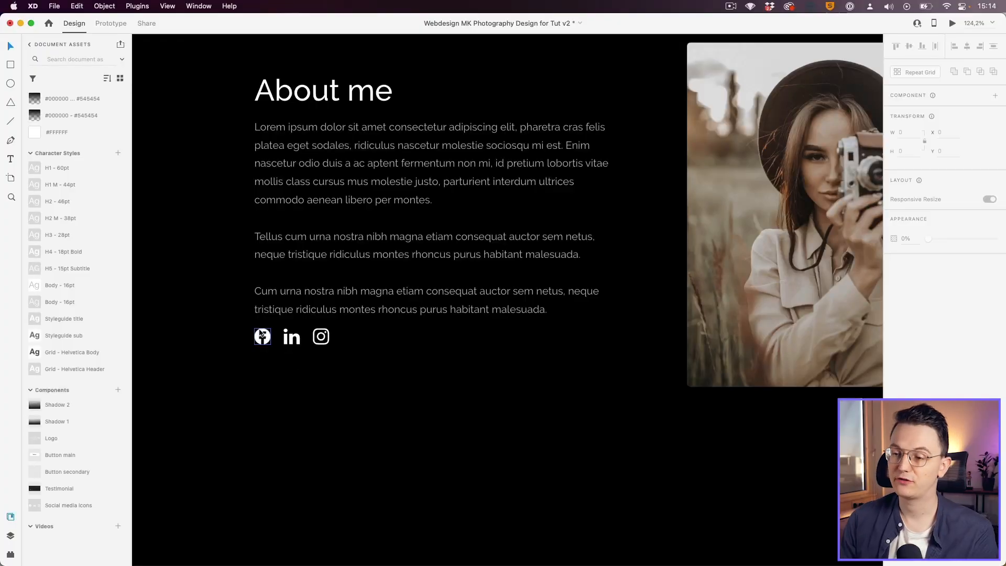
scroll(278, 349, up, 3)
drag(218, 368, 400, 326)
click(396, 377)
click(315, 340)
click(329, 373)
drag(317, 342, 323, 356)
key(super+z)
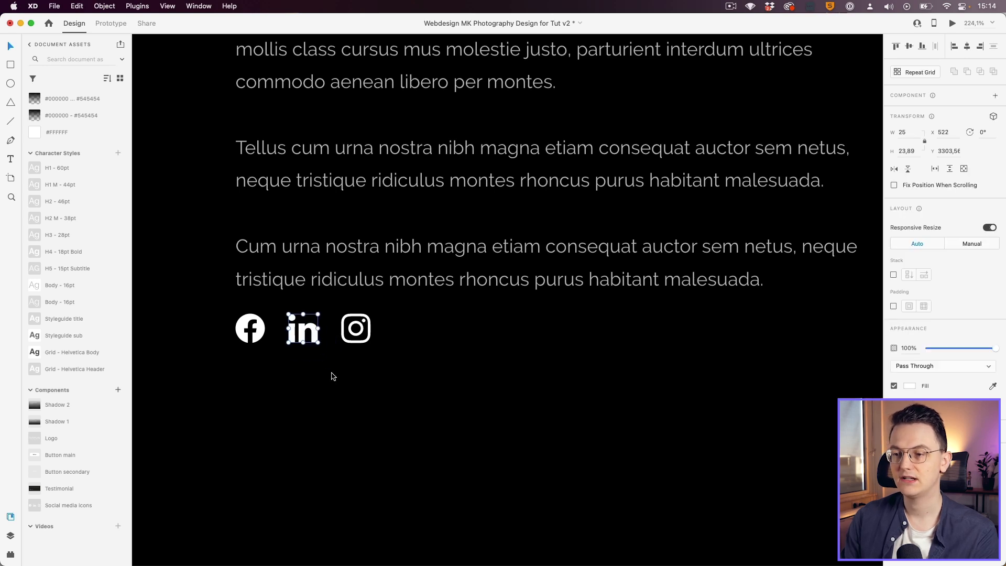
click(419, 381)
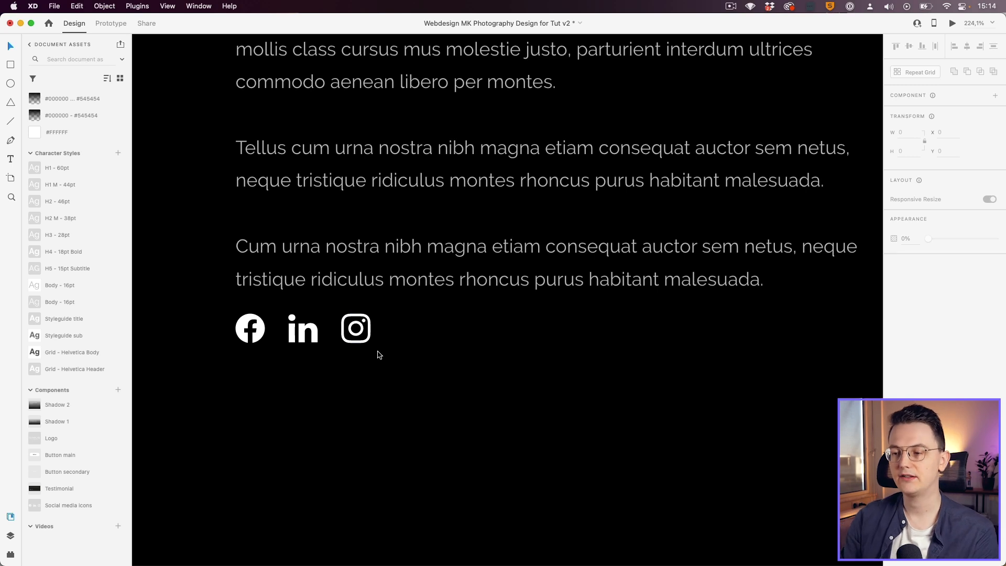
- Paste the copied YouTube icon and place it just below the row of social icons in the About me section
key(super+v)
drag(512, 289, 330, 377)
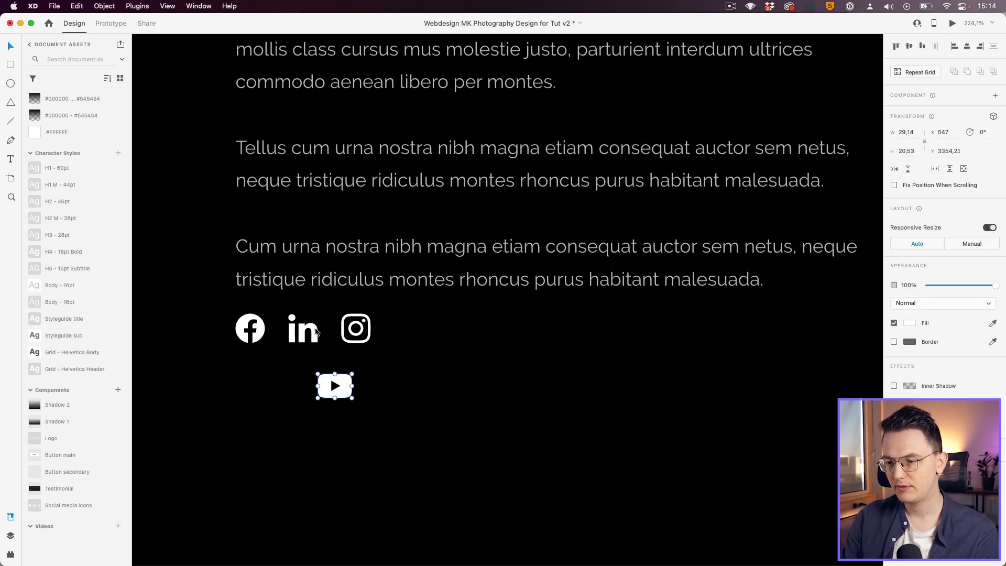
click(315, 334)
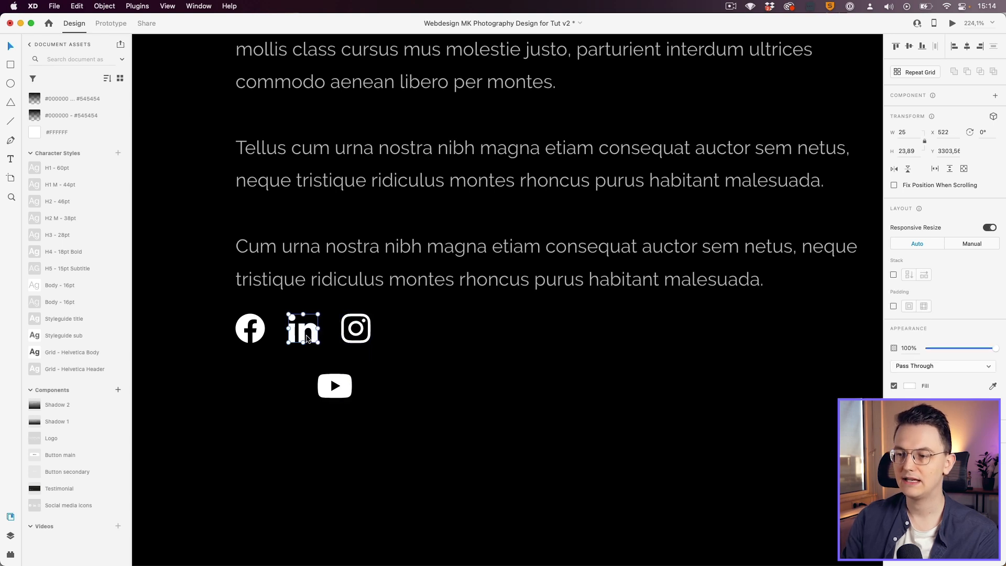
mouse_move(340, 385)
mouse_down()
mouse_move(356, 331)
mouse_move(350, 393)
mouse_up()
- Group the Facebook, LinkedIn and Instagram icons and enable a horizontal Stack on the group
drag(421, 350, 203, 307)
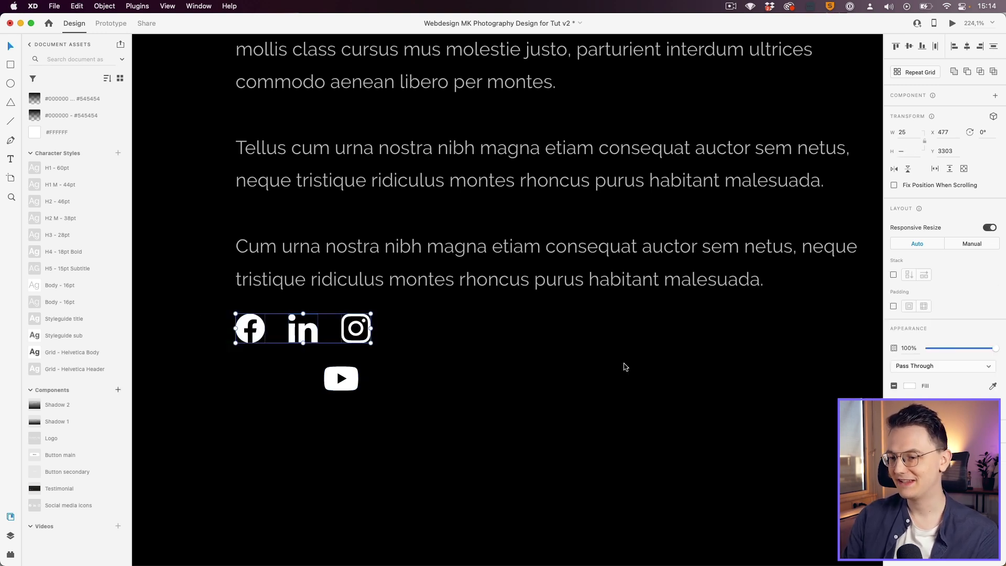
right_click(311, 332)
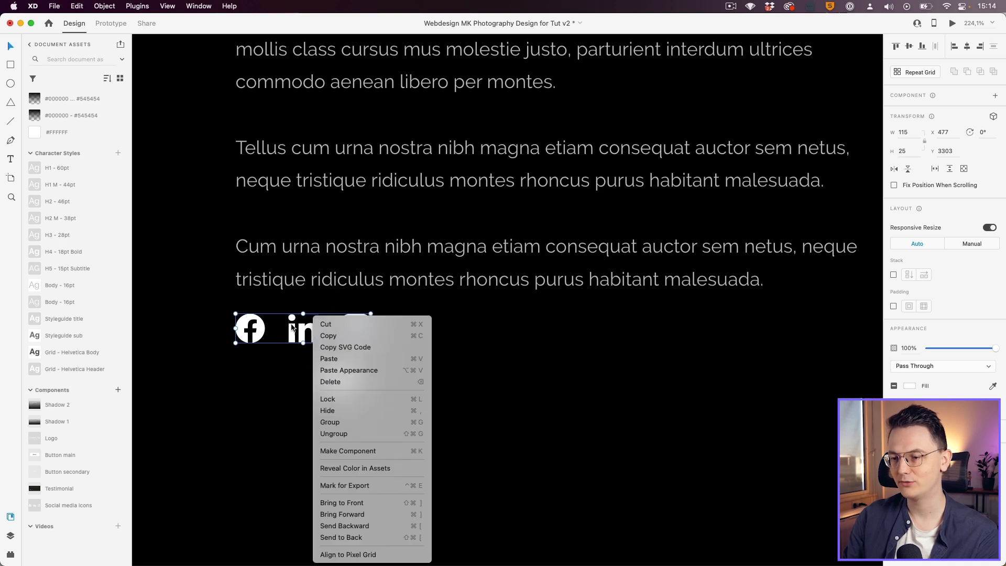
click(289, 327)
click(893, 275)
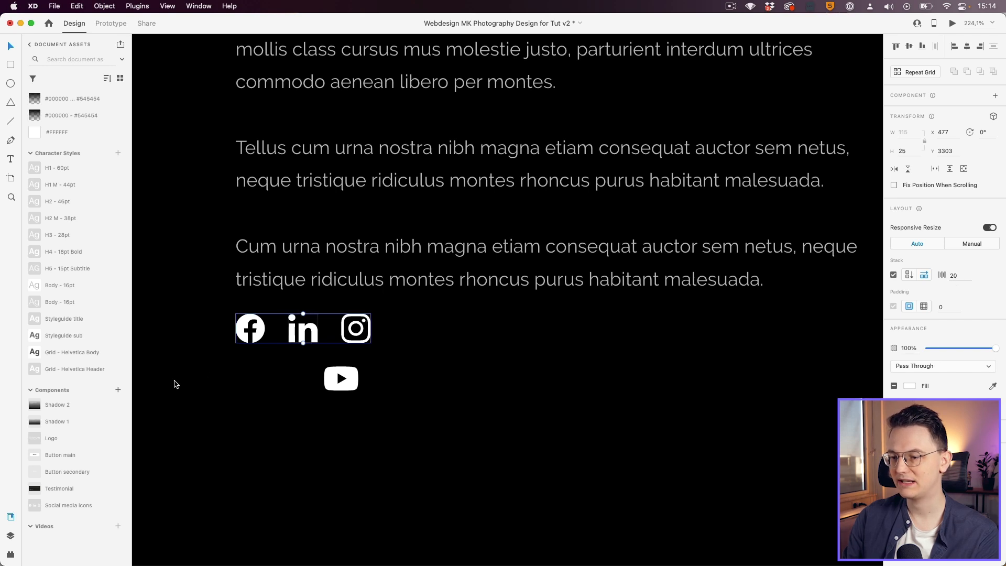
- Cut the loose YouTube icon and paste it into the social icon stack directly after the LinkedIn icon
click(338, 387)
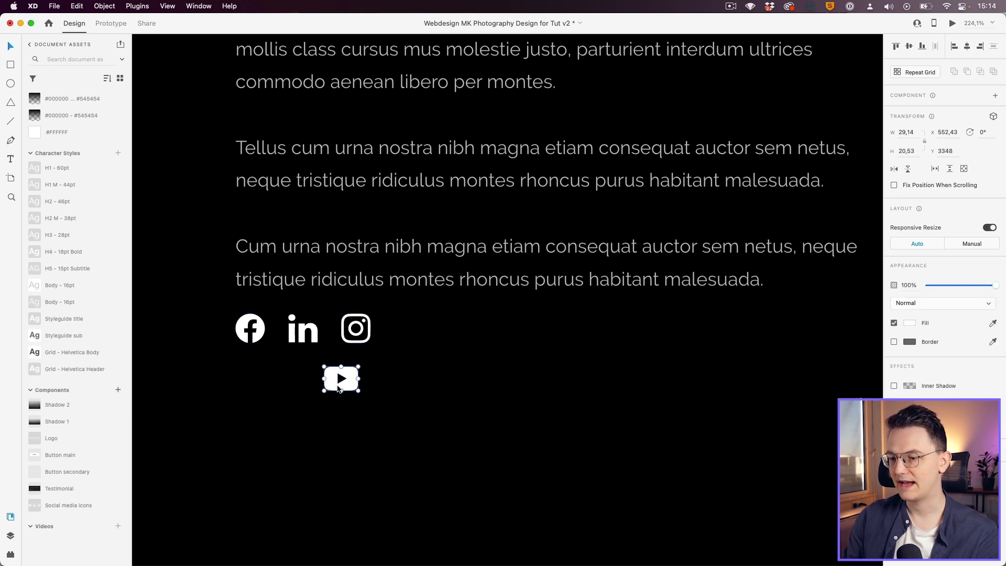
drag(331, 344, 331, 382)
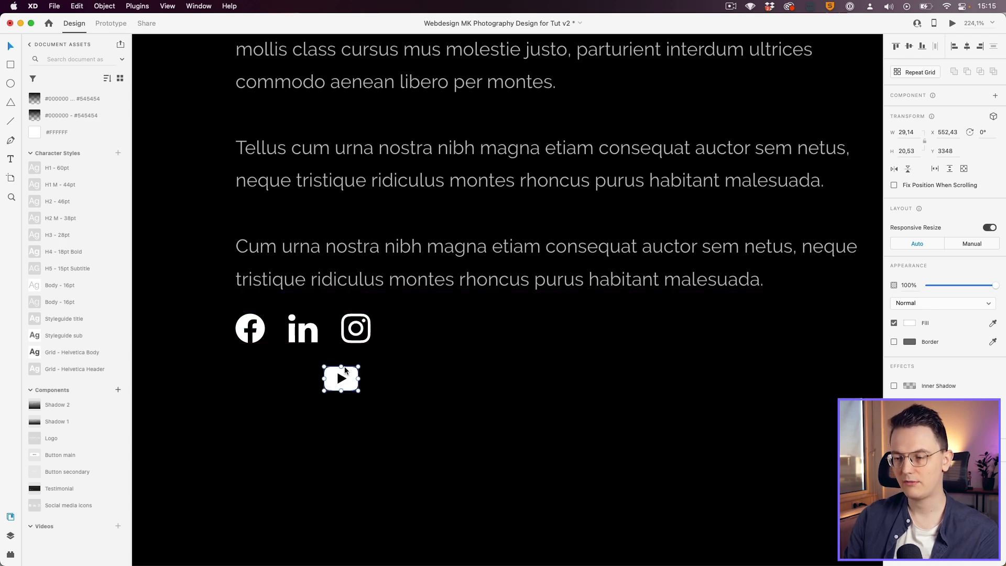
right_click(345, 372)
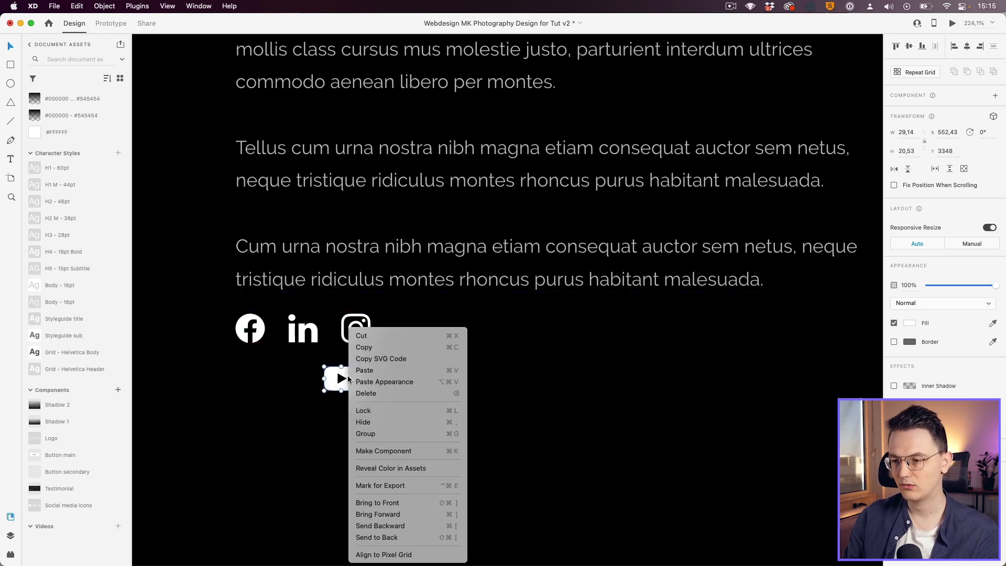
click(379, 337)
double_click(354, 336)
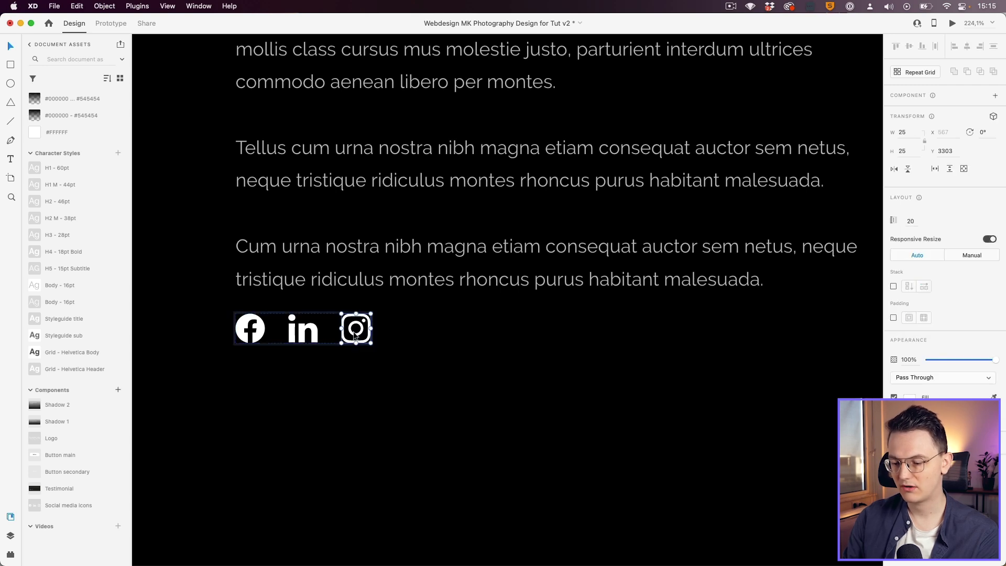
click(316, 336)
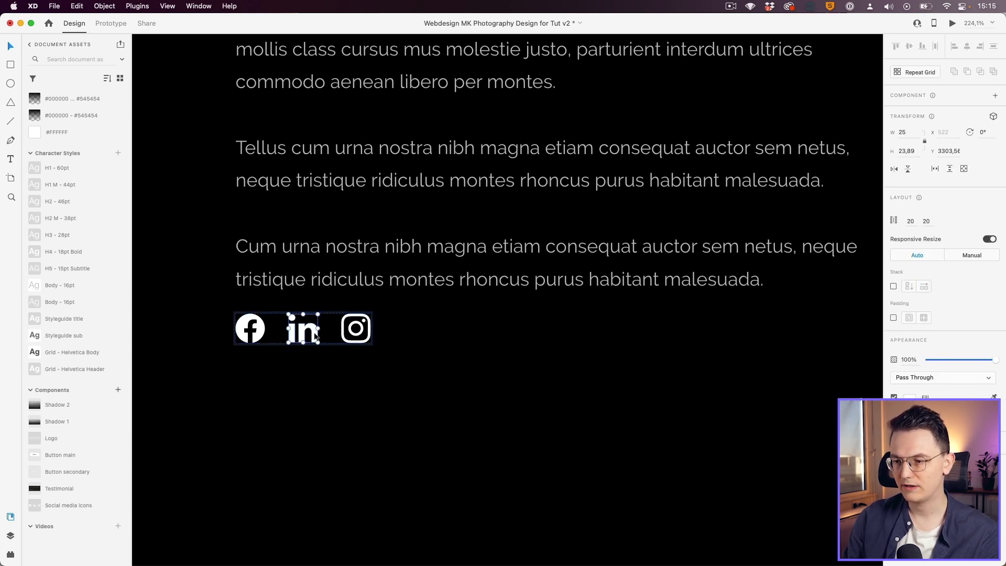
right_click(316, 334)
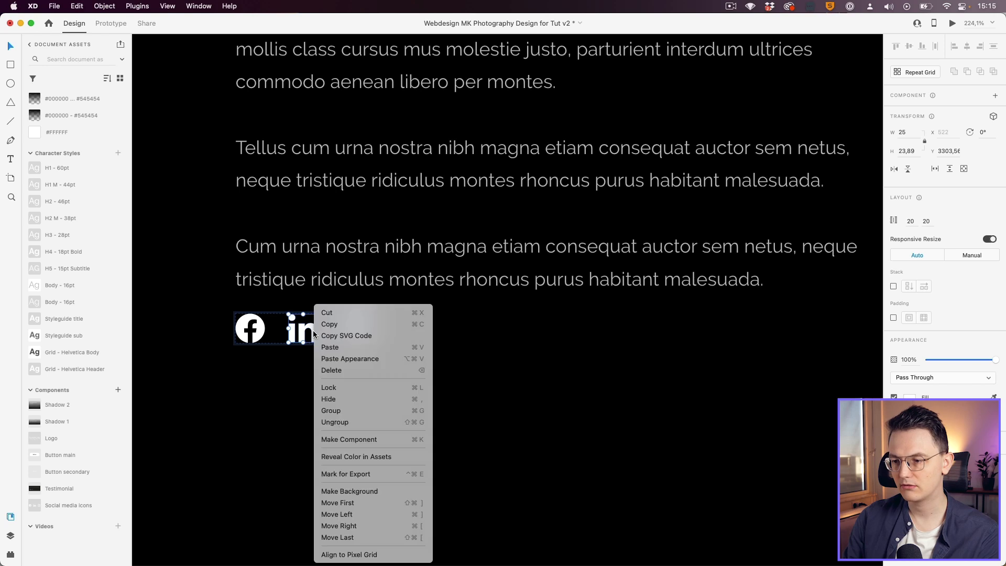
click(346, 347)
drag(353, 369, 363, 336)
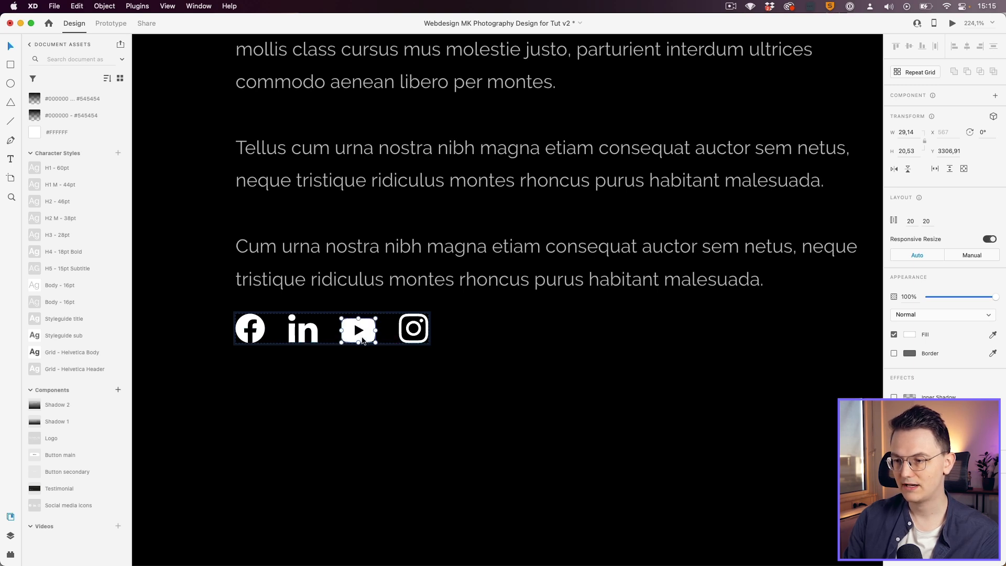
- Select the social icon stack and set the spacing between its items to 30
mouse_move(303, 330)
mouse_down()
mouse_move(355, 339)
mouse_move(307, 338)
mouse_up()
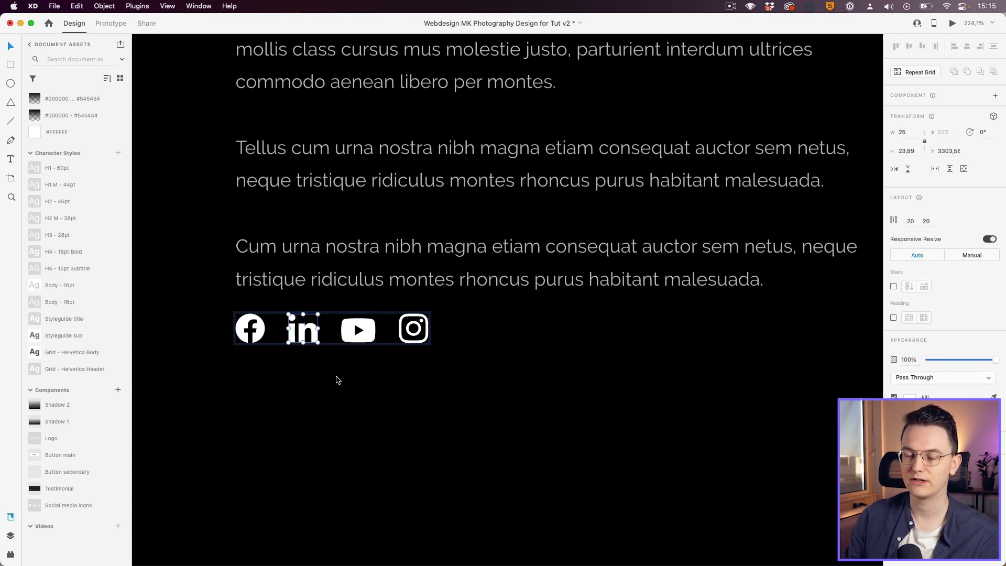
click(336, 375)
click(344, 340)
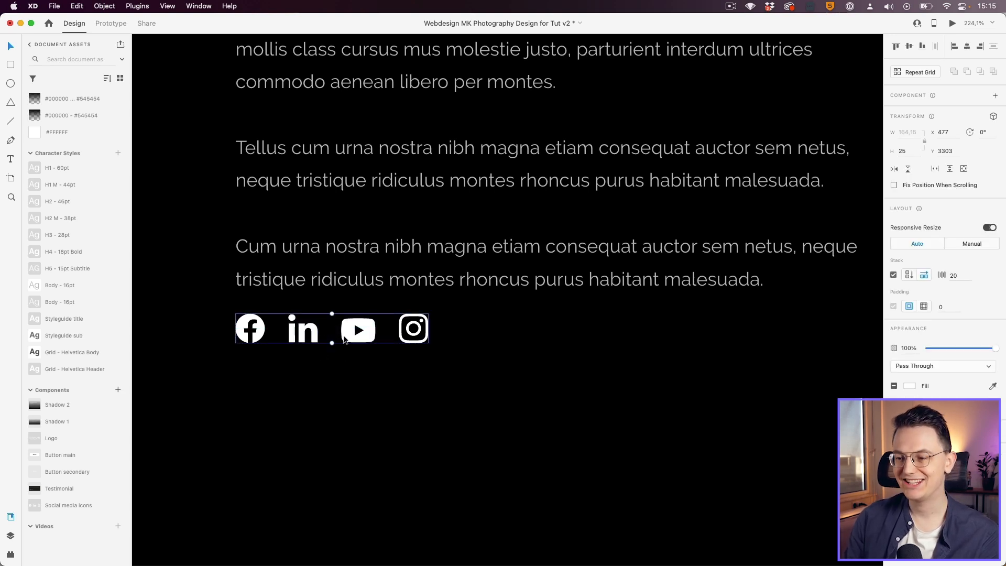
scroll(343, 350, down, 5)
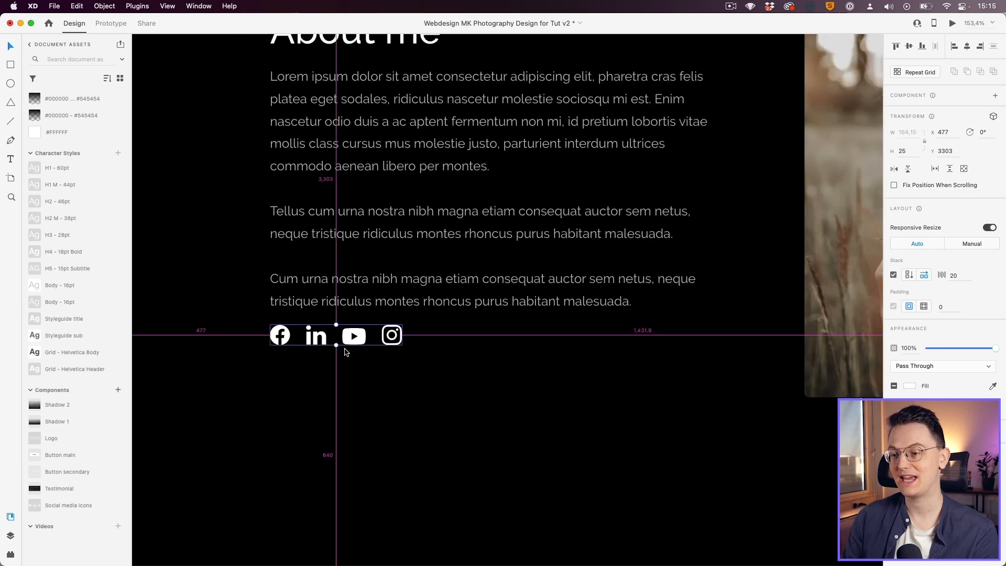
scroll(356, 335, up, 5)
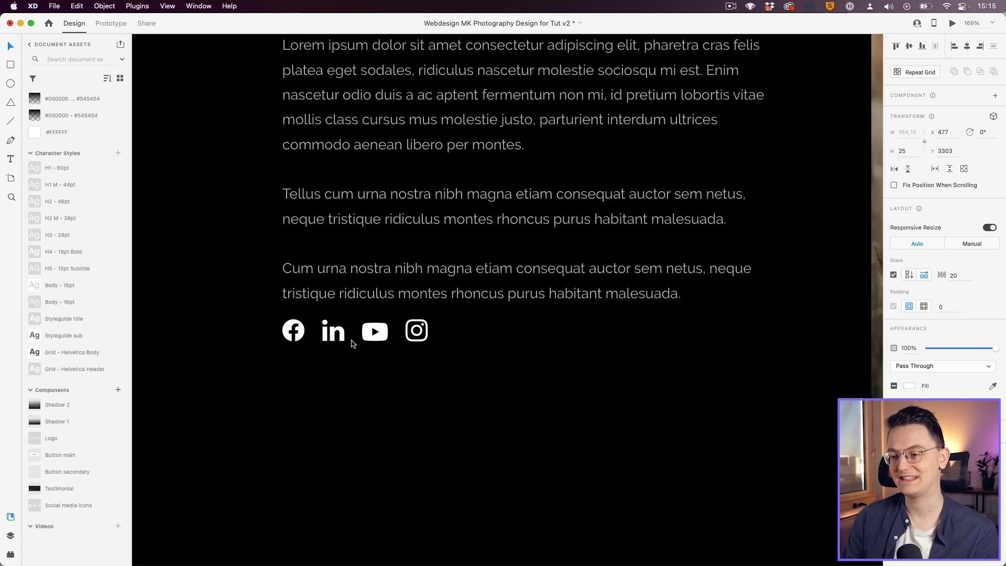
click(953, 276)
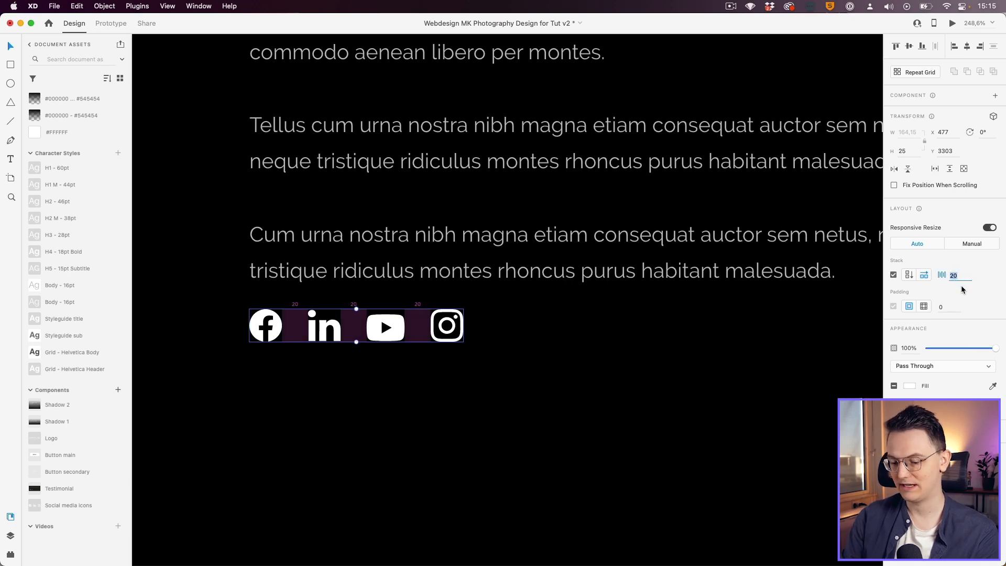
key(Return)
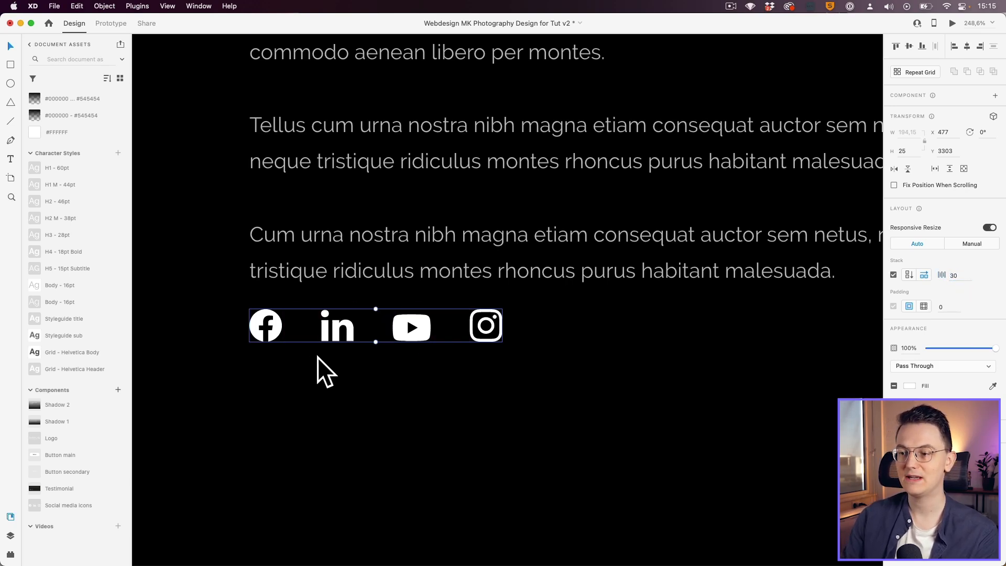
- Reduce the spacing between the stacked social icons to 25 by adjusting the gap directly on the canvas
scroll(330, 352, down, 5)
scroll(341, 348, up, 4)
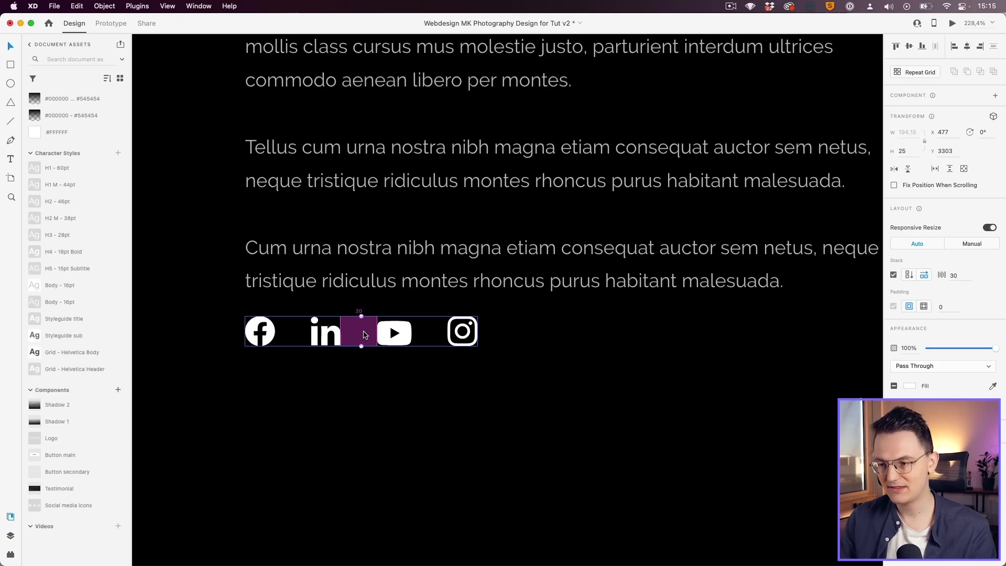
drag(365, 334, 362, 333)
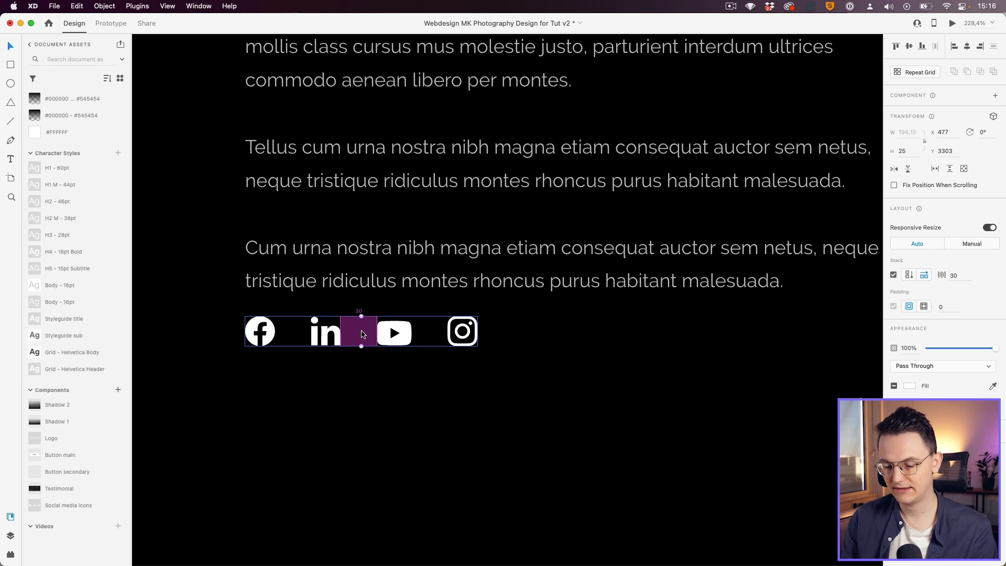
mouse_move(362, 334)
mouse_down()
mouse_move(333, 331)
mouse_move(359, 331)
mouse_move(349, 330)
mouse_up()
scroll(348, 377, down, 5)
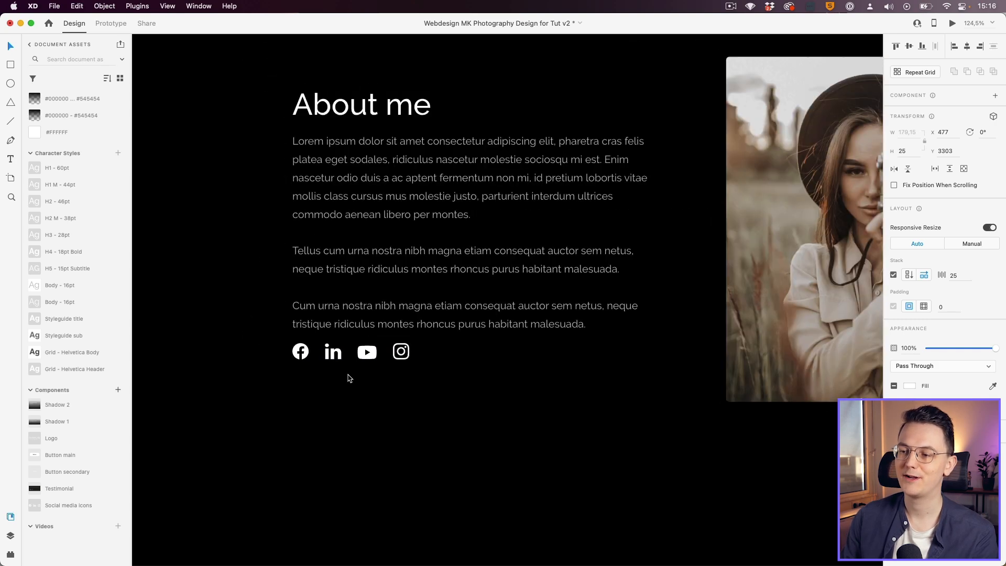
- Group the About me heading, the body text and the social icon stack, and enable a vertical Stack on the group
click(400, 404)
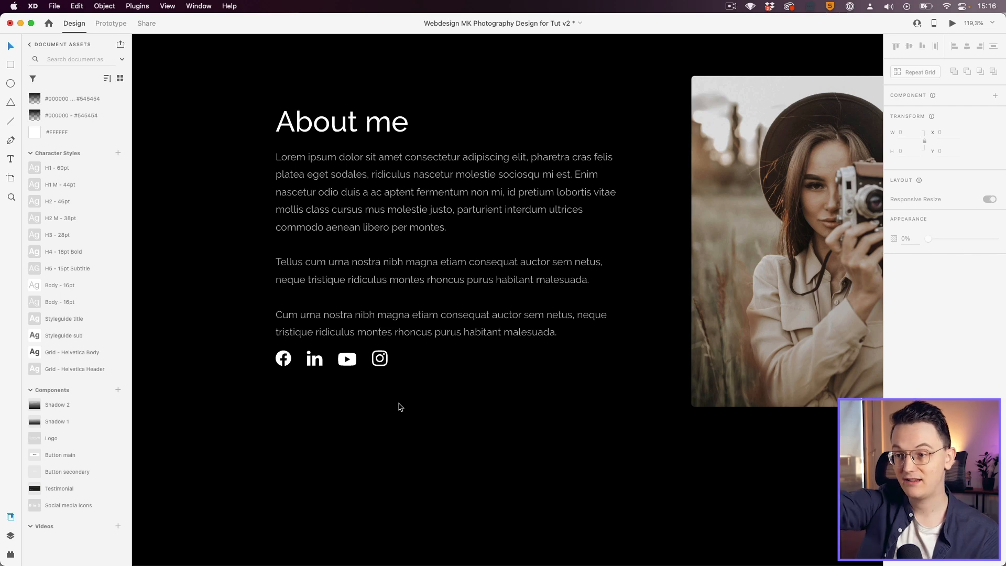
scroll(398, 406, down, 2)
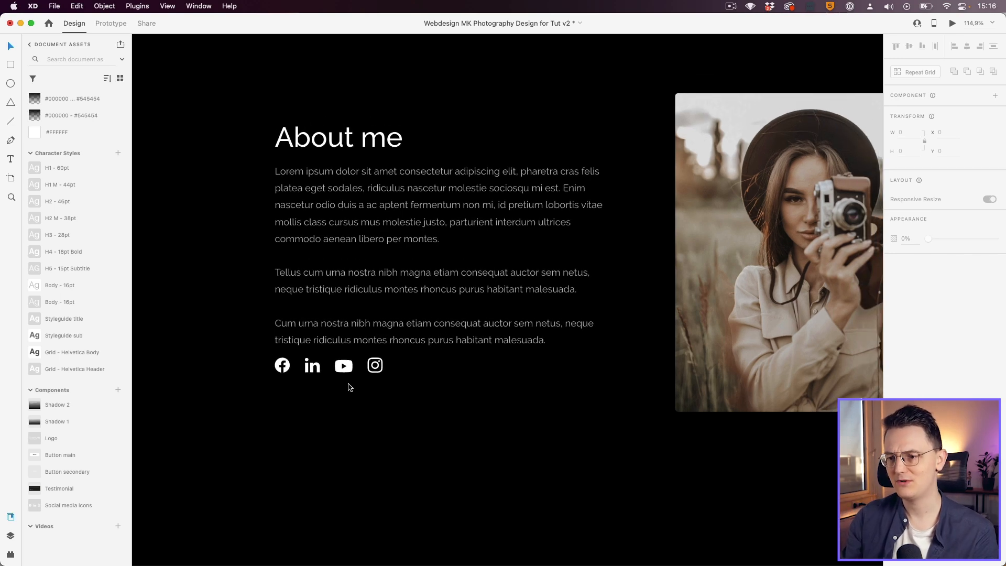
drag(213, 445, 379, 148)
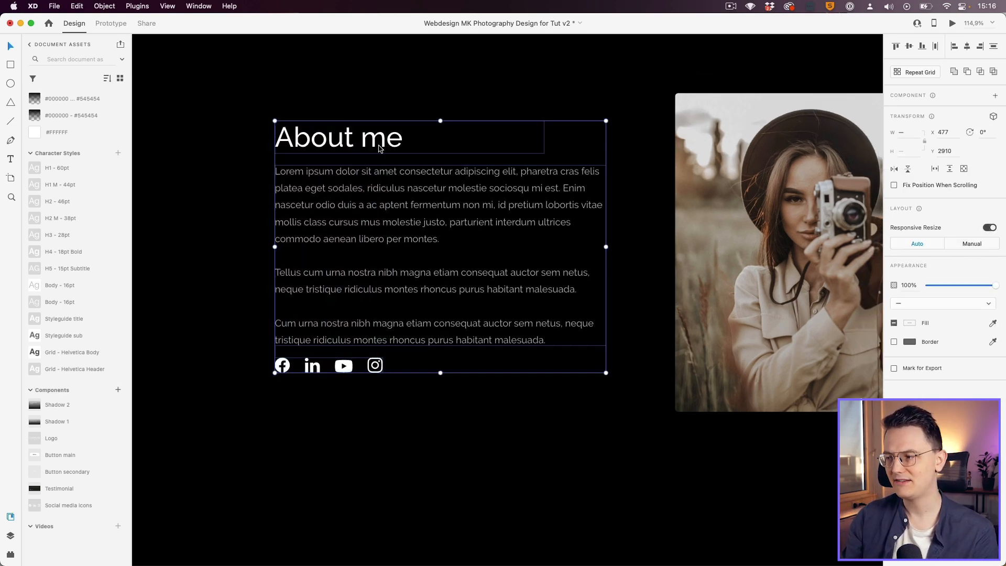
right_click(391, 250)
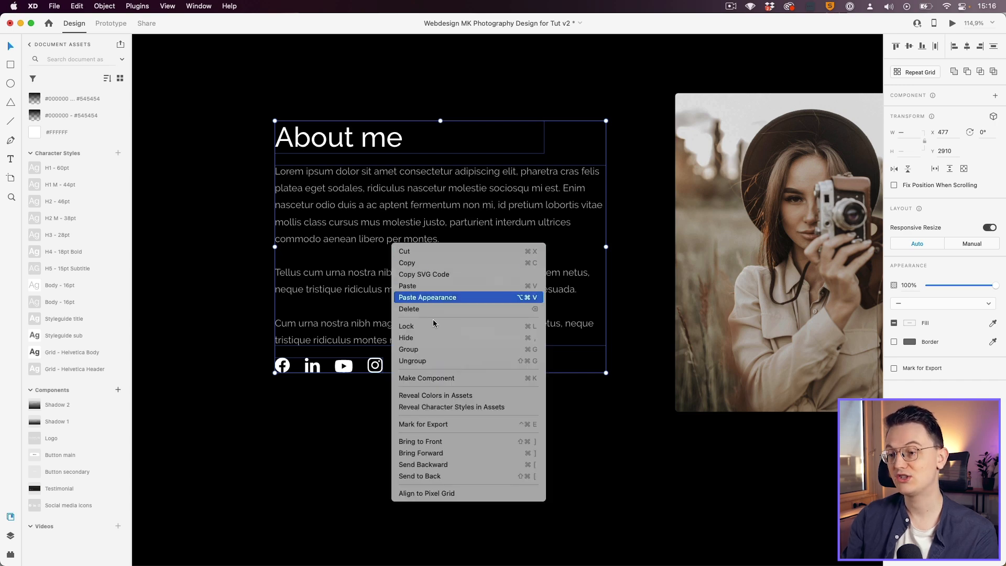
click(429, 351)
click(894, 275)
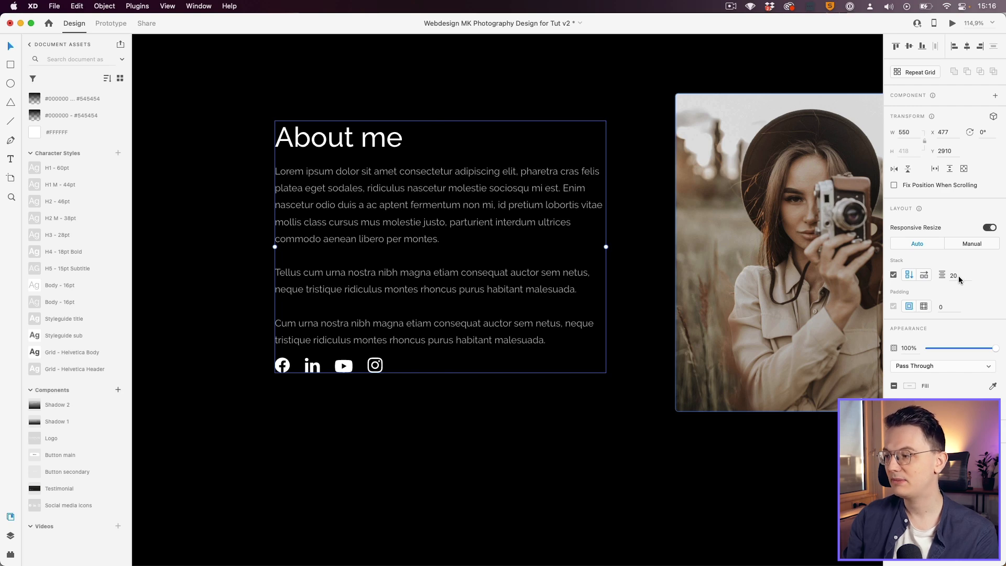
- Increase the spacing between the About me stack's items to 30 by adjusting the gap below the heading on the canvas
click(229, 197)
double_click(338, 184)
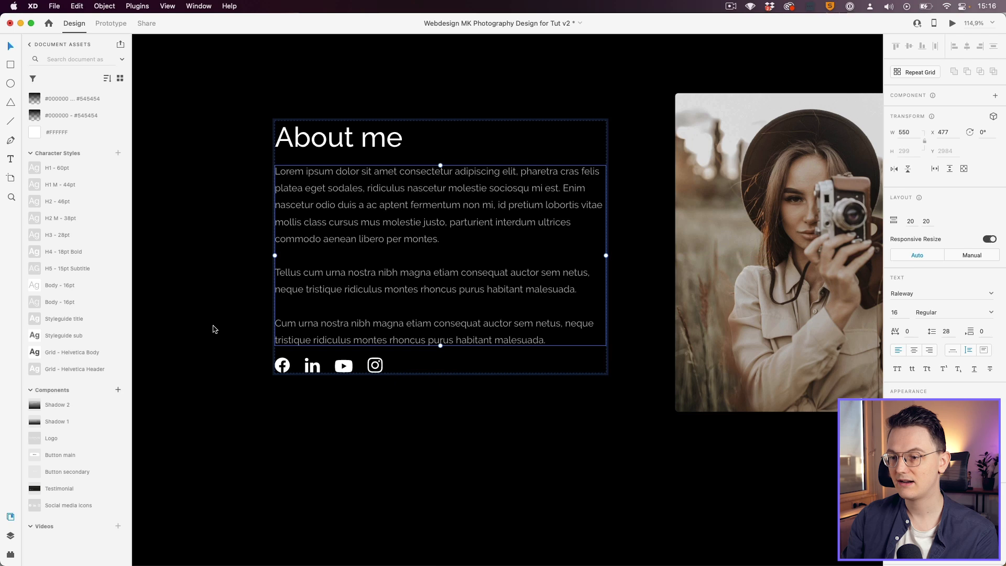
key(alt)
click(371, 404)
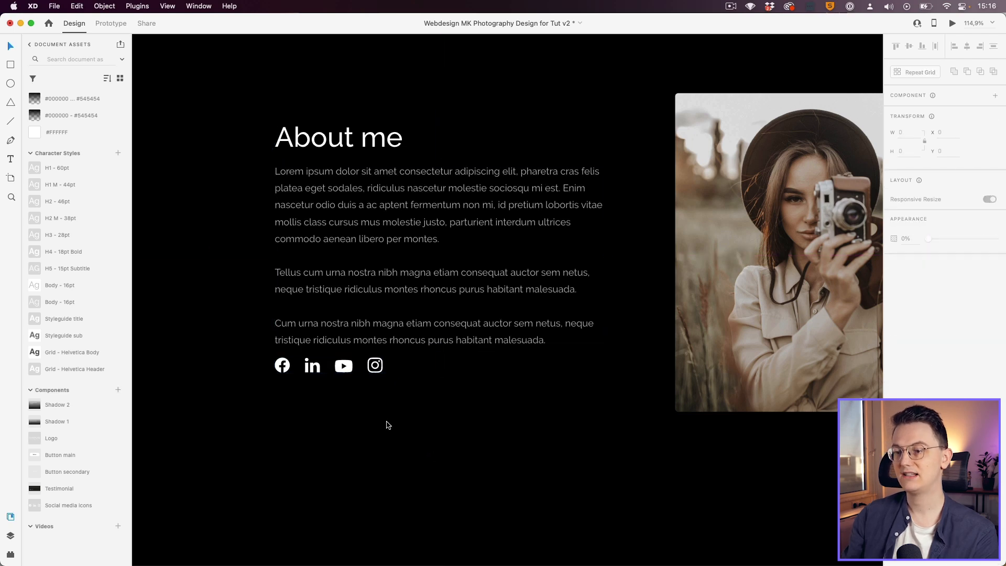
scroll(365, 282, right, 2)
click(365, 282)
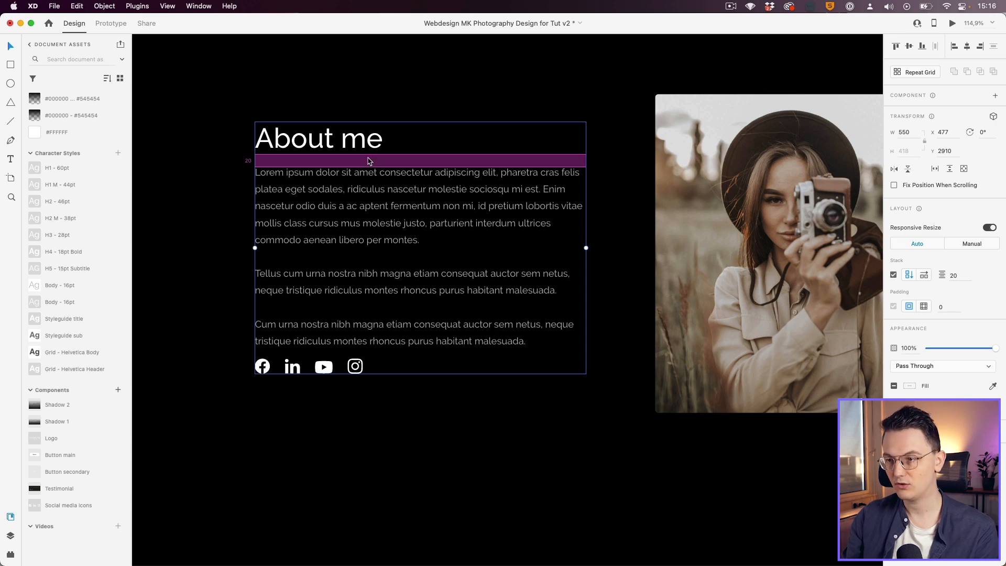
drag(369, 161, 368, 165)
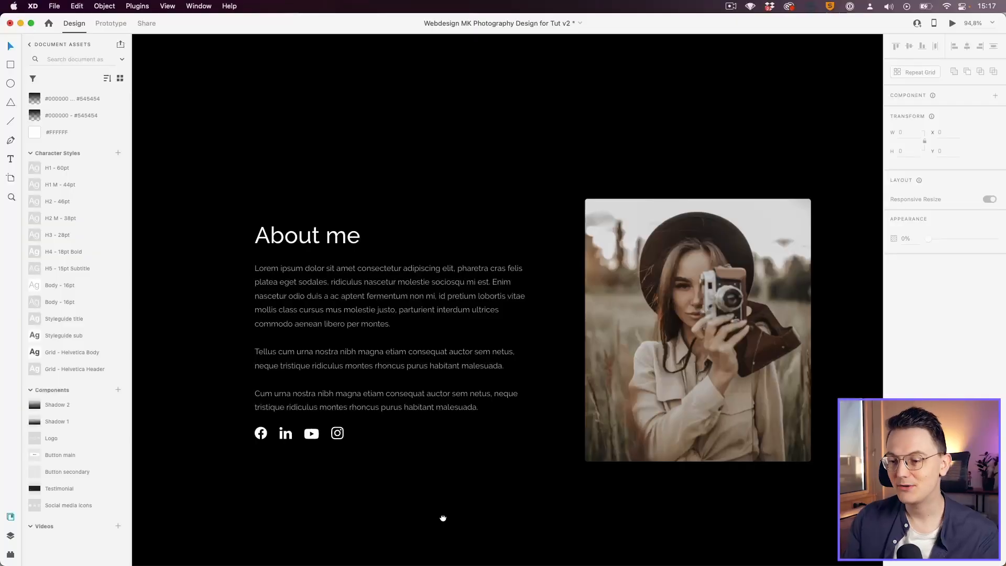
- Move the loose Contact button closer, cut it, paste it into the About me stack and place it below the social icons
scroll(442, 518, down, 3)
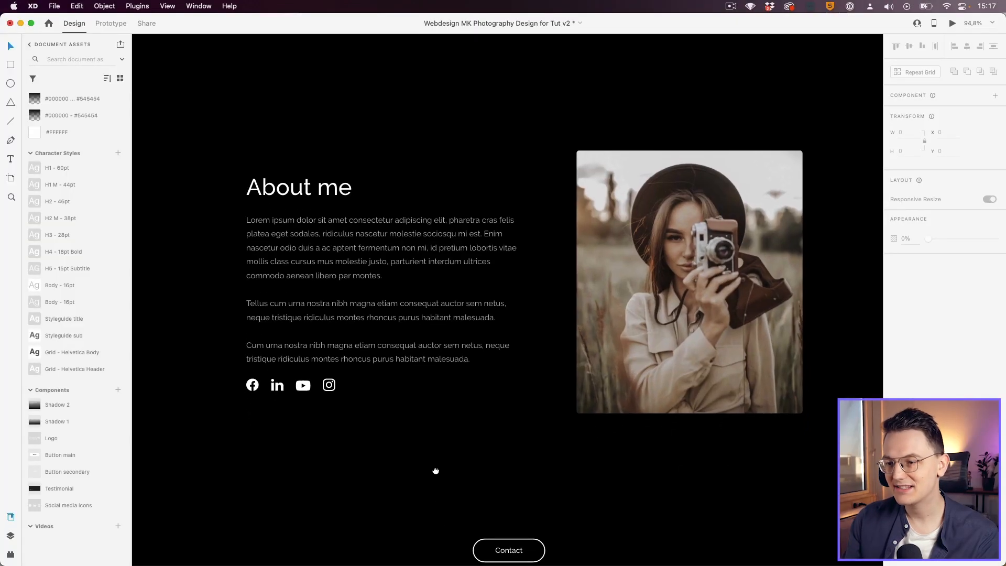
drag(514, 530, 467, 413)
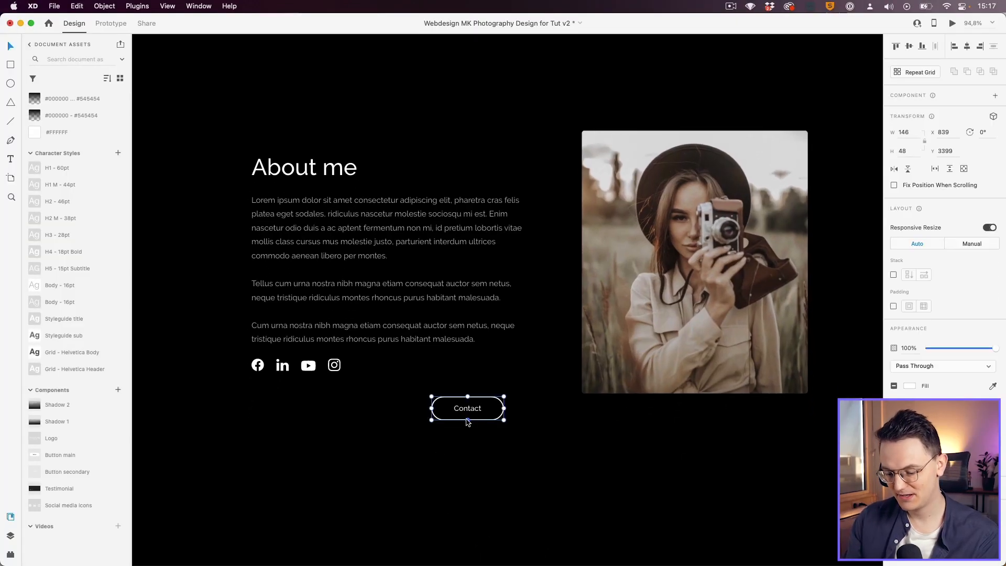
right_click(468, 412)
click(494, 305)
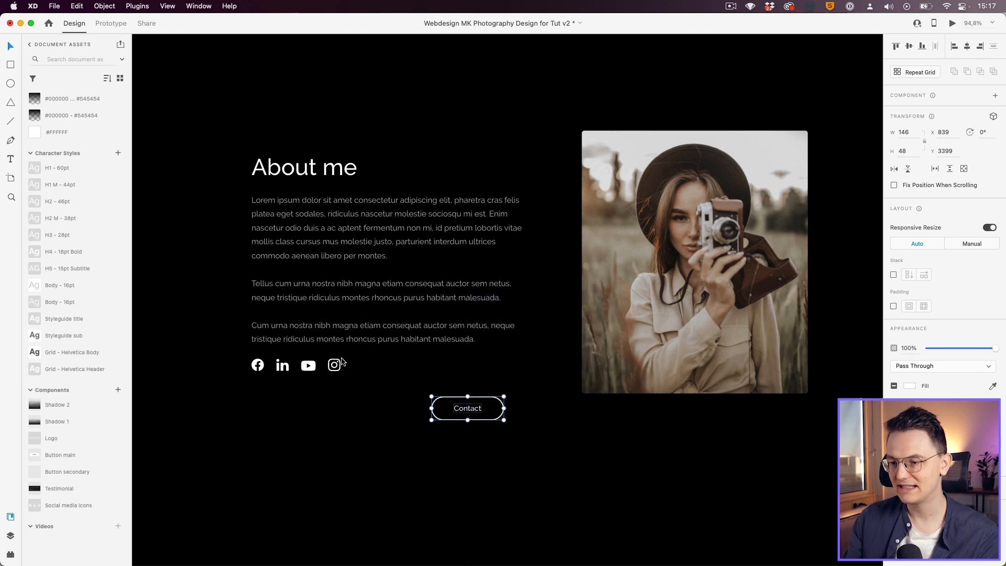
double_click(321, 332)
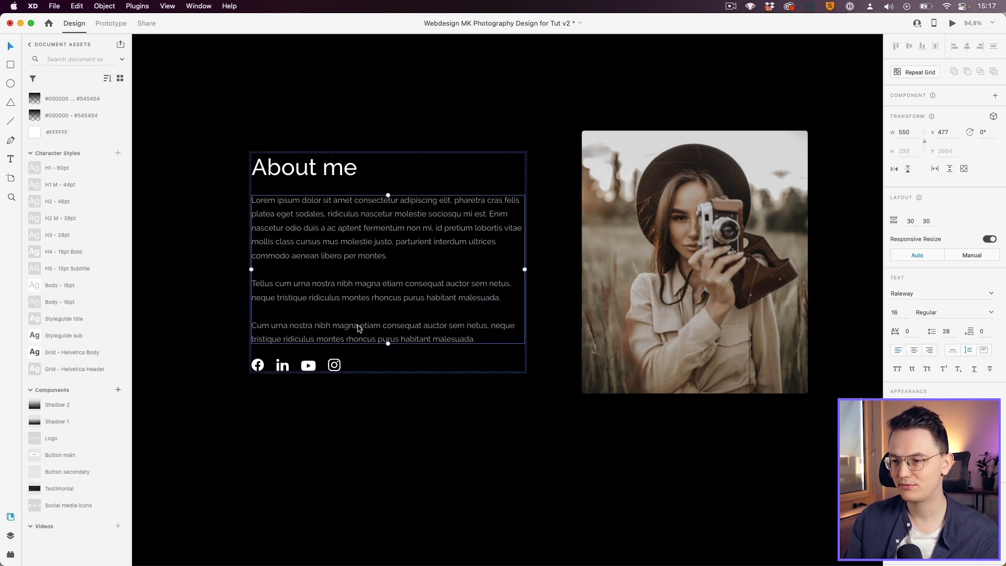
key(super+v)
drag(488, 369, 295, 378)
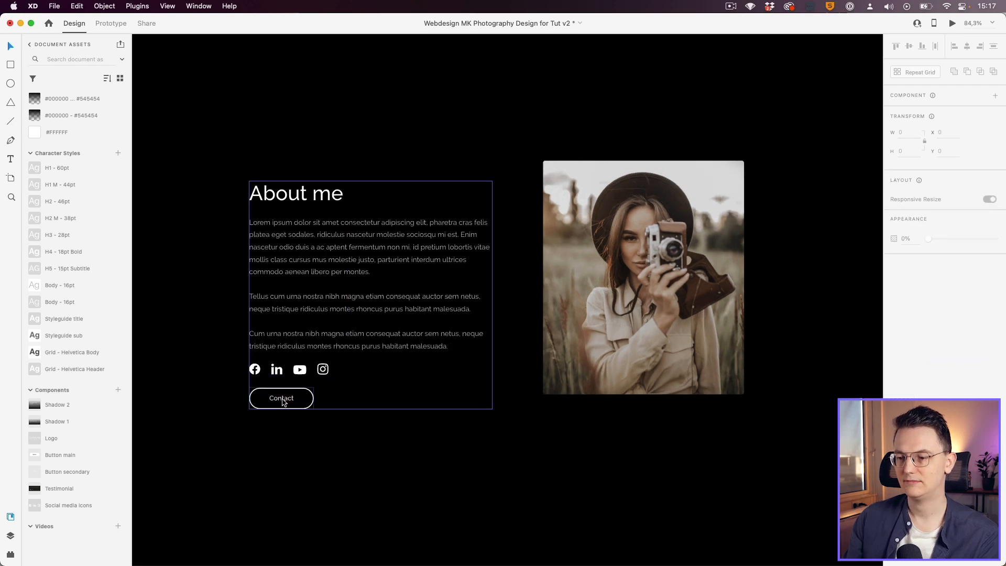
- Delete the Contact button from the About me stack
double_click(283, 402)
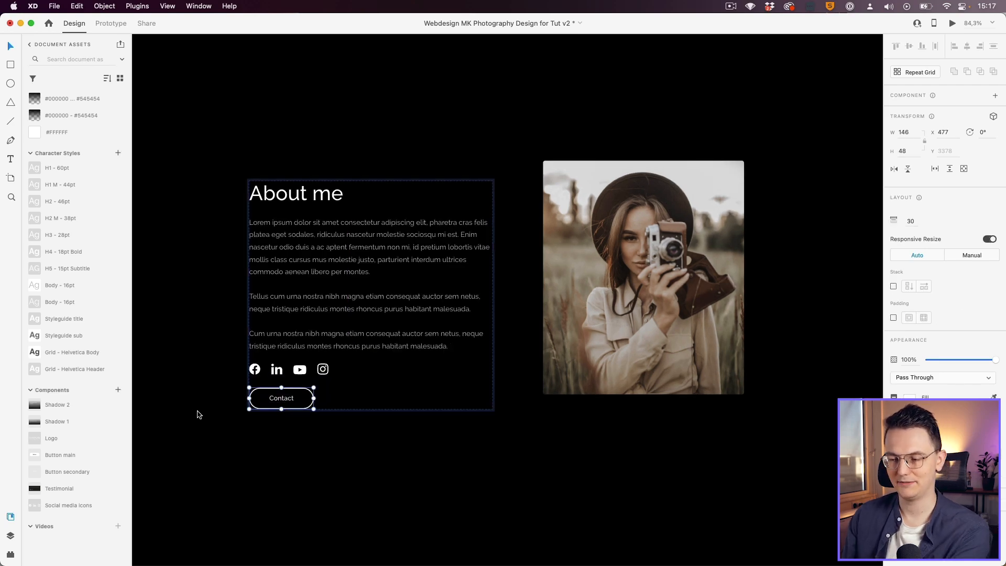
key(Delete)
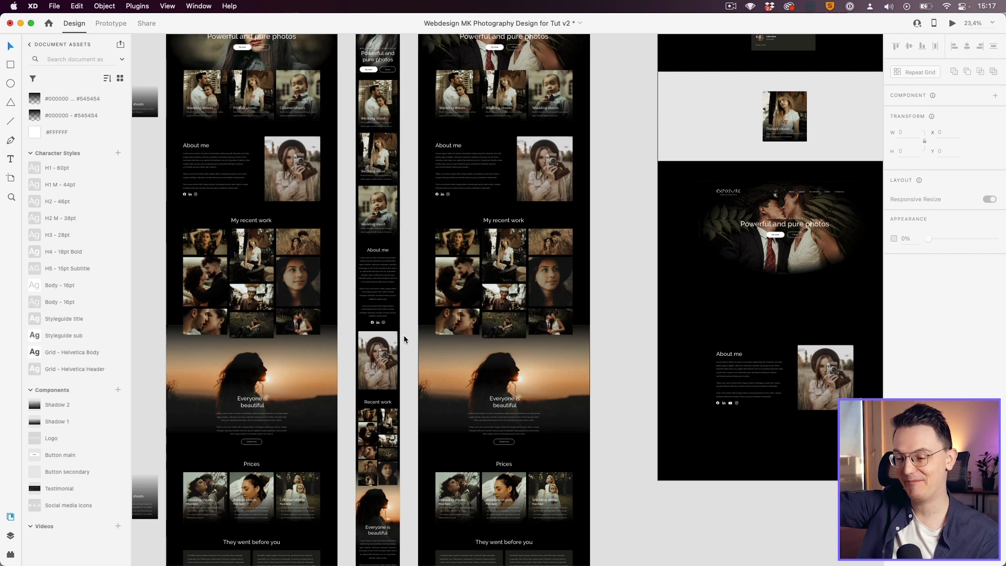
- Select the page section stack on the Photography portfolio - Desktop artboard and check the spacing around its About me section
drag(346, 265, 355, 269)
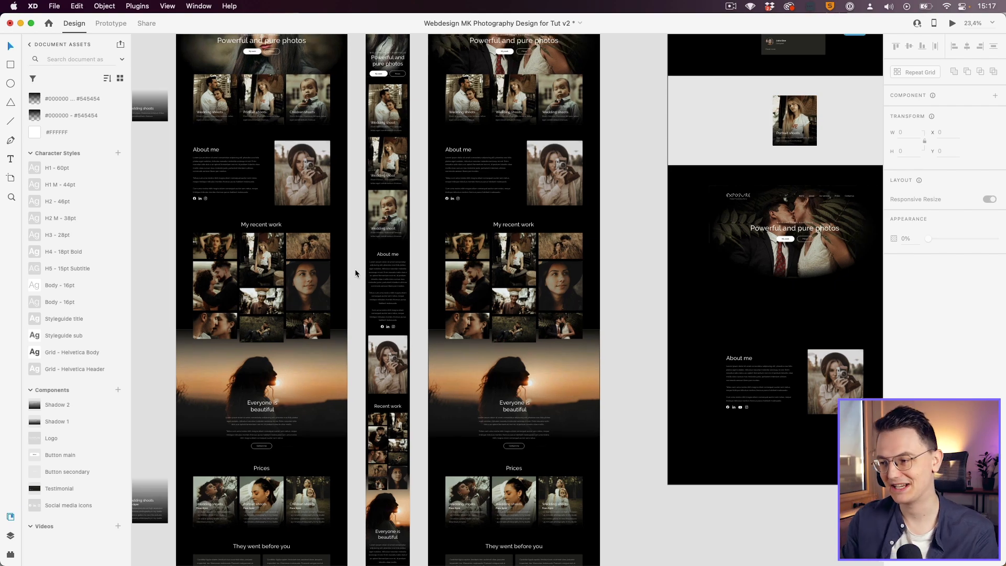
scroll(500, 226, right, 5)
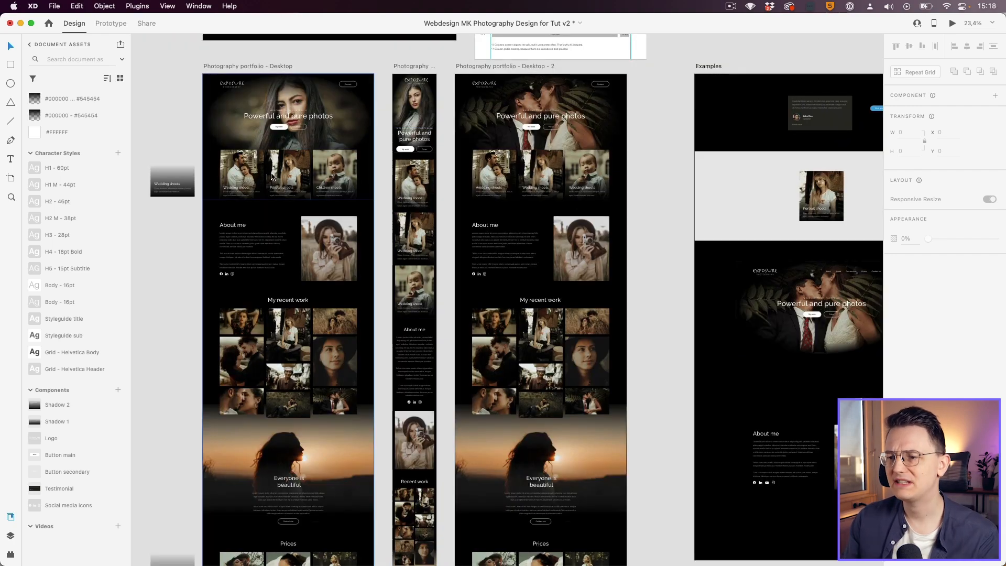
scroll(217, 187, up, 5)
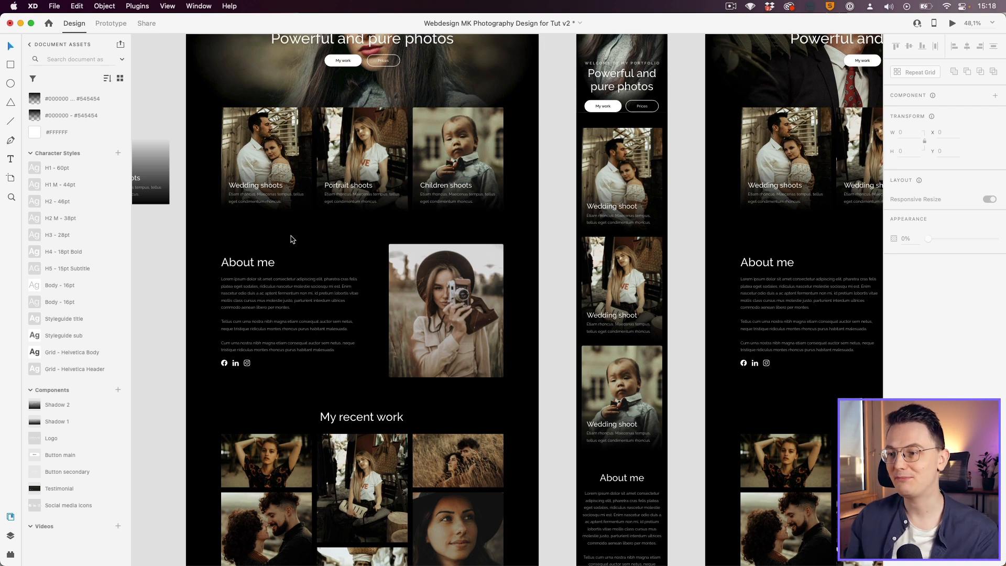
scroll(302, 239, up, 2)
click(302, 239)
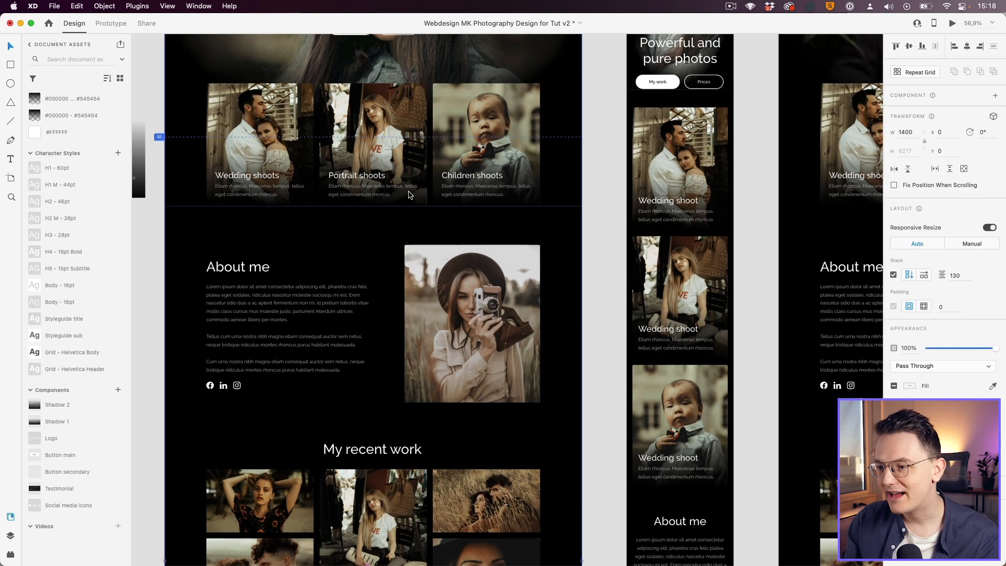
double_click(437, 260)
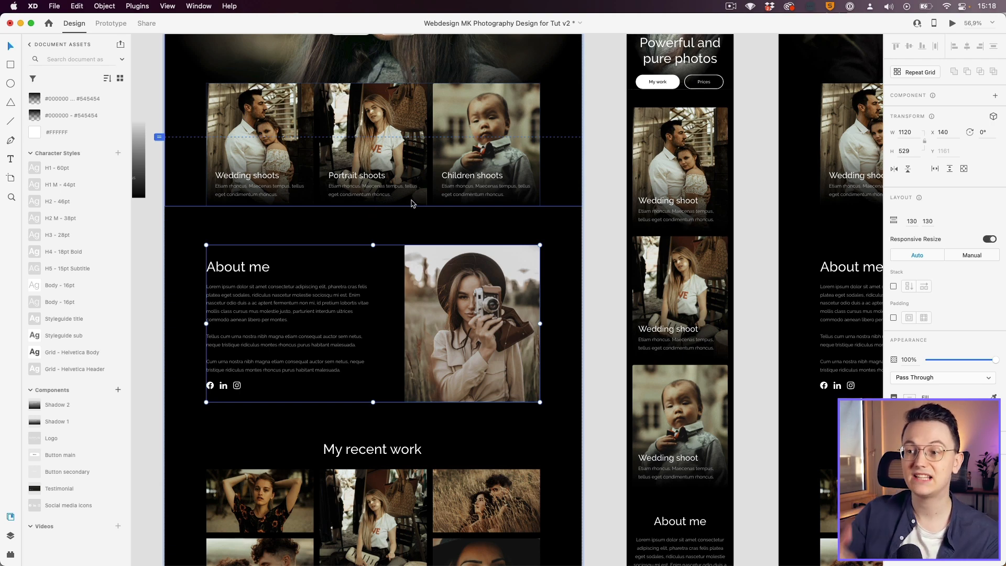
- Calculate 130/2 with the system search to work out half of the section spacing
scroll(411, 203, up, 2)
key(super+space)
text(13)
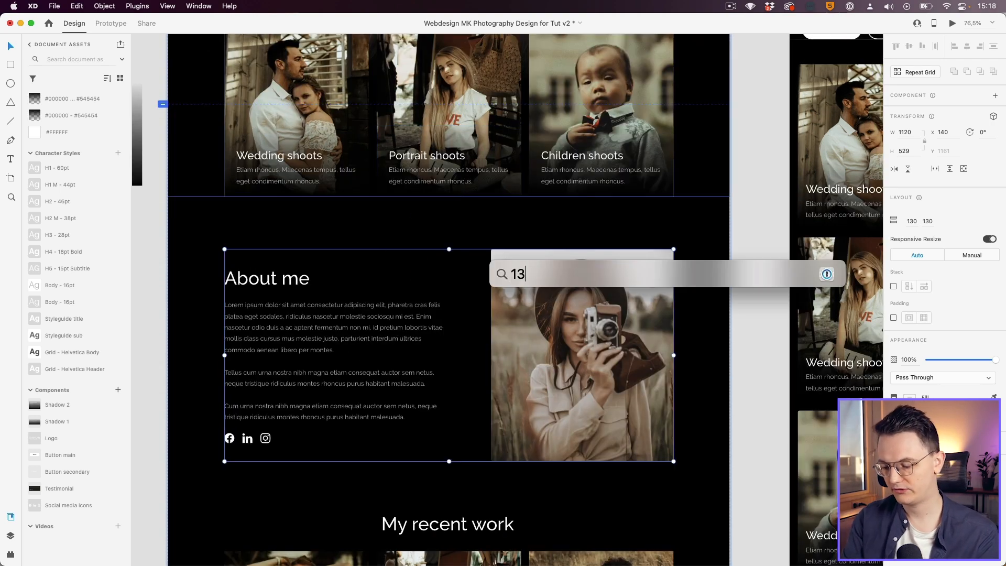
text(0/2)
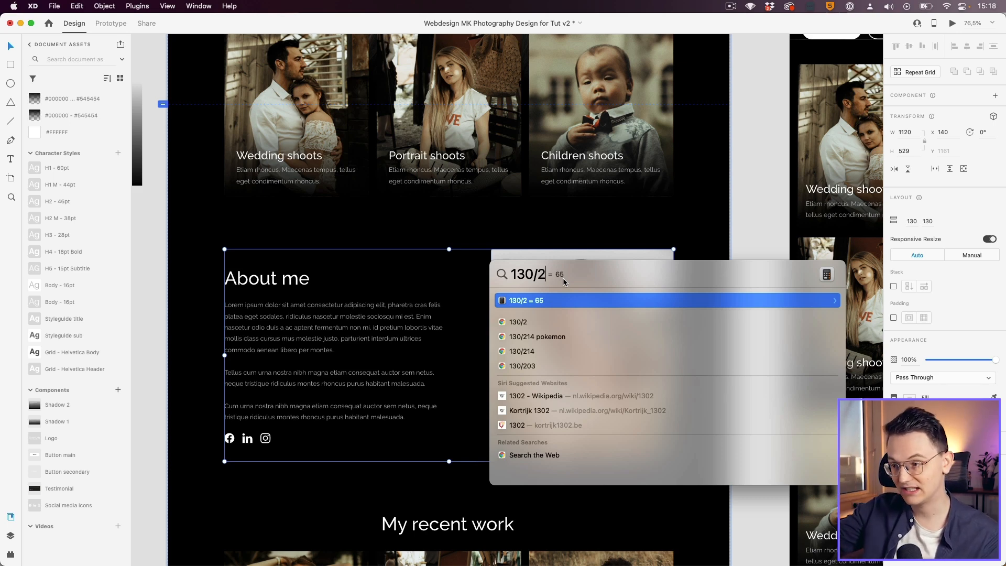
key(Escape)
- Examine how the Desktop artboard's hero section and the sections below it are arranged in the page stack
scroll(419, 246, down, 6)
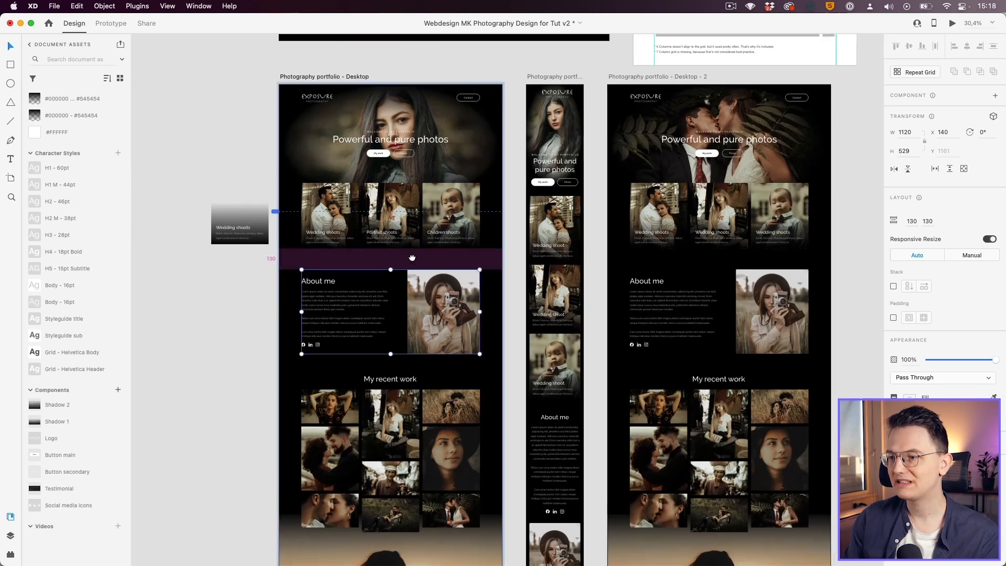
click(399, 214)
scroll(402, 215, down, 1)
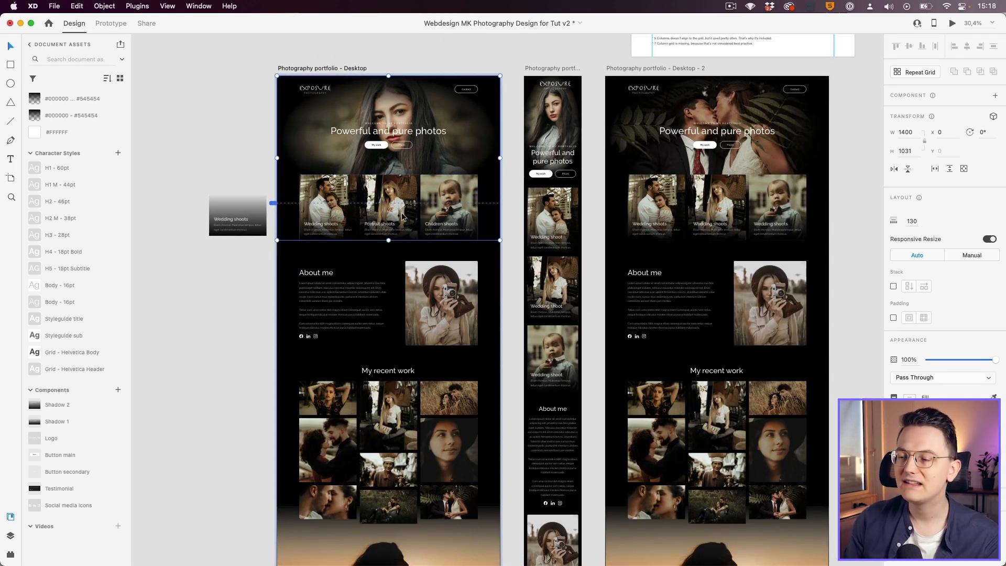
scroll(382, 189, up, 2)
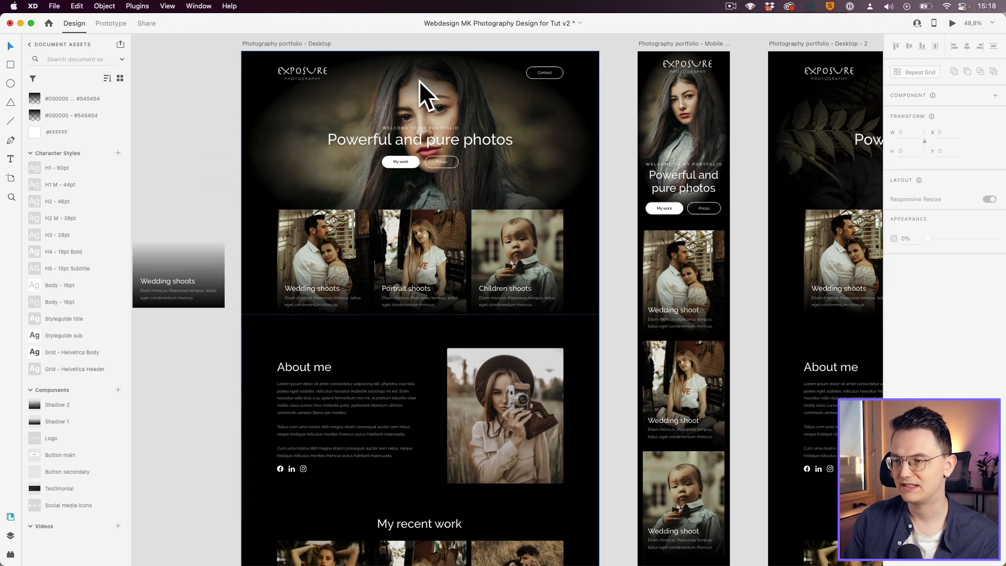
scroll(514, 203, down, 2)
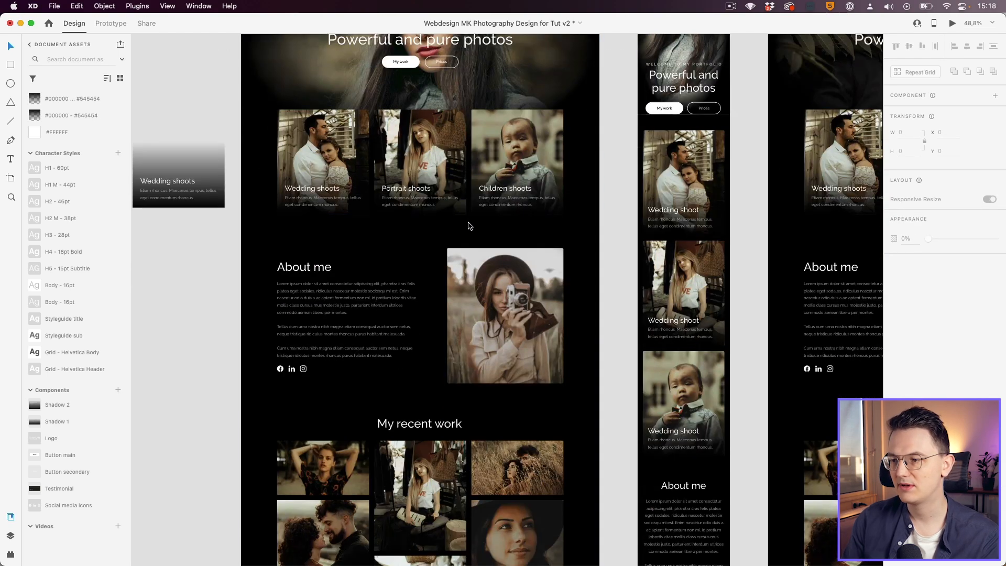
click(466, 230)
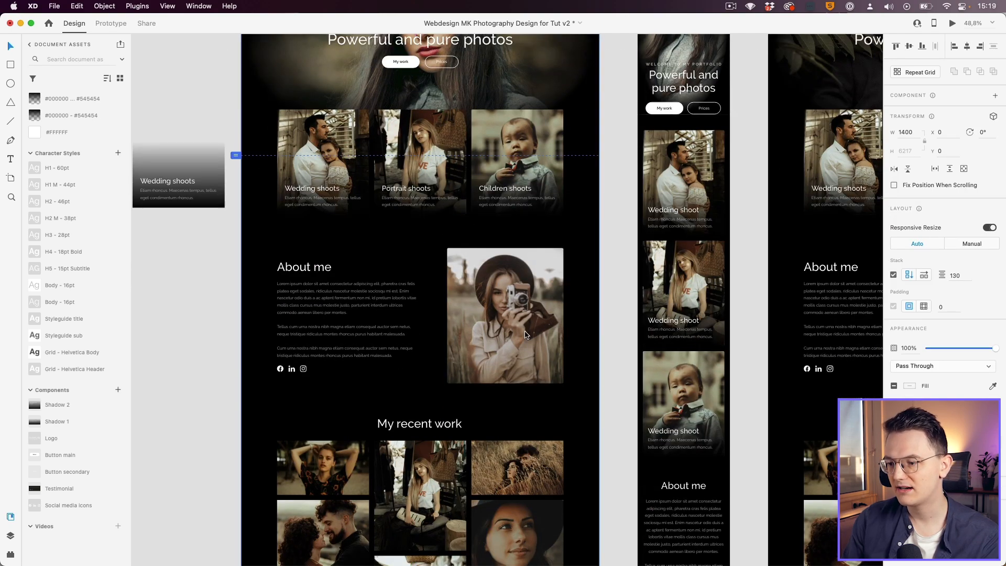
scroll(523, 333, down, 2)
scroll(524, 333, right, 1)
scroll(429, 307, down, 12)
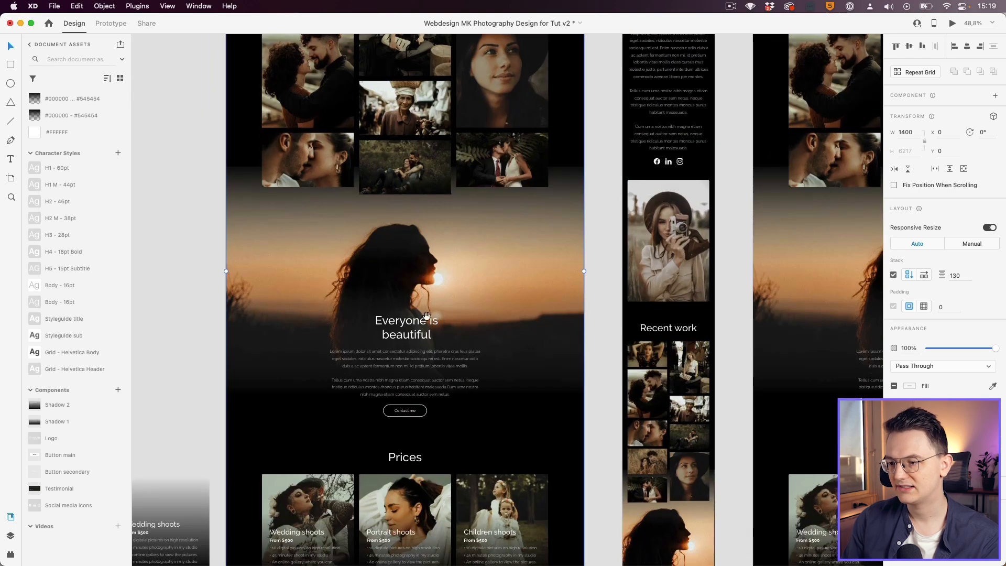
- Undo the accidental displacement of the page section stack on the Desktop artboard
scroll(410, 284, down, 3)
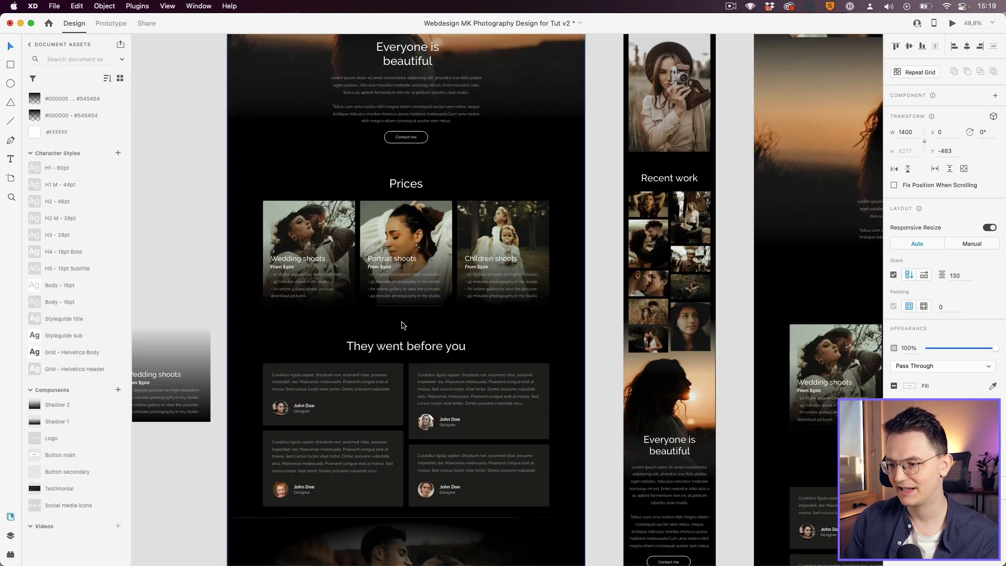
scroll(398, 367, down, 5)
click(396, 372)
click(408, 331)
scroll(399, 293, up, 3)
click(400, 266)
scroll(401, 215, up, 5)
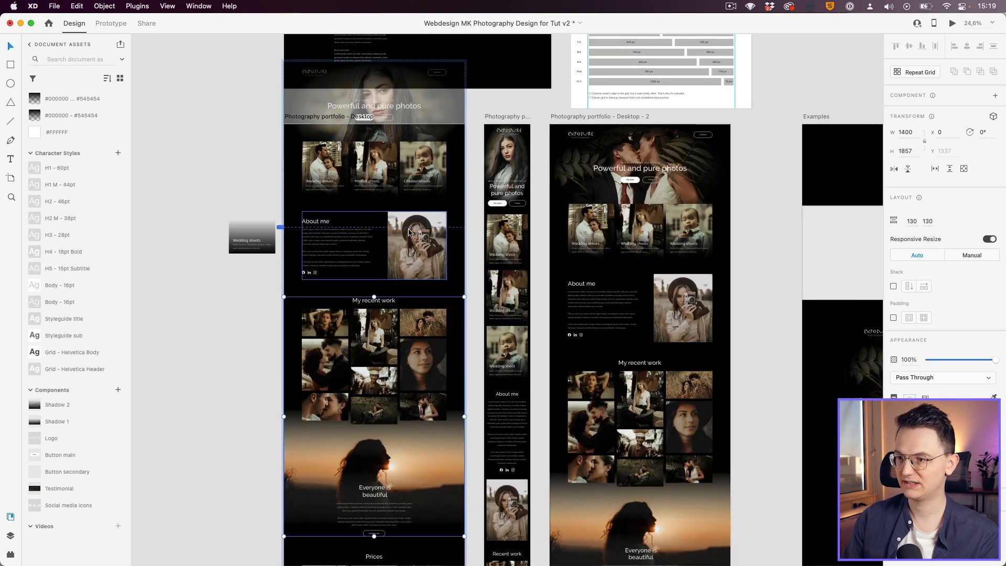
click(411, 233)
click(378, 175)
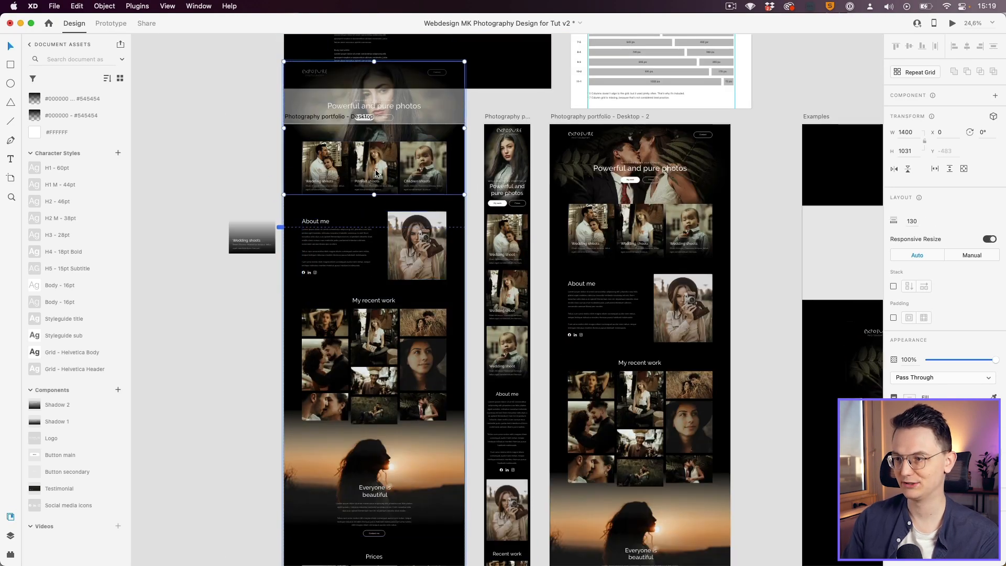
scroll(378, 173, down, 5)
key(Escape)
drag(378, 153, 378, 185)
key(ctrl+z)
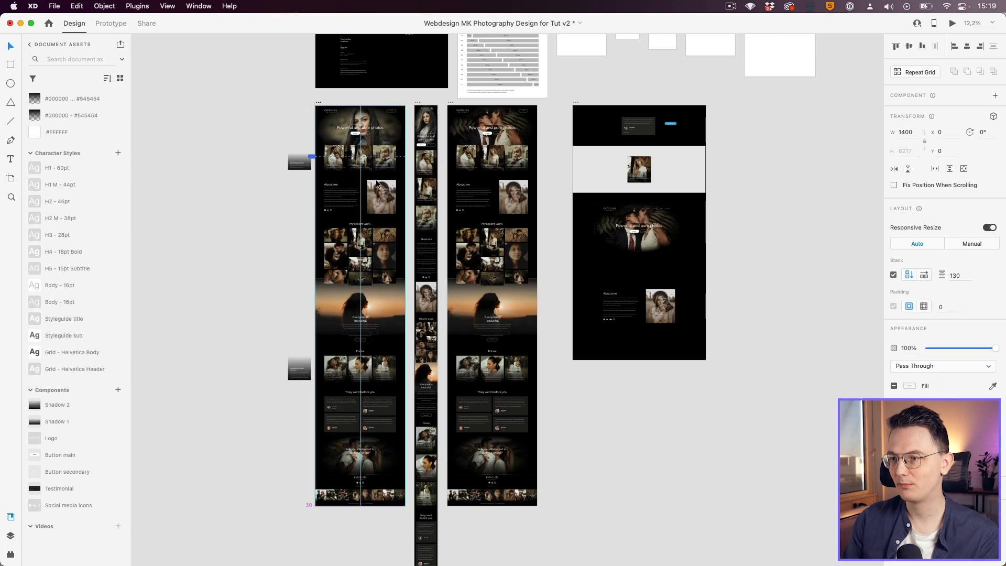
- Examine the stack spacing areas between the page sections on the Photography portfolio - Desktop artboard, especially the one above About me
scroll(376, 184, up, 3)
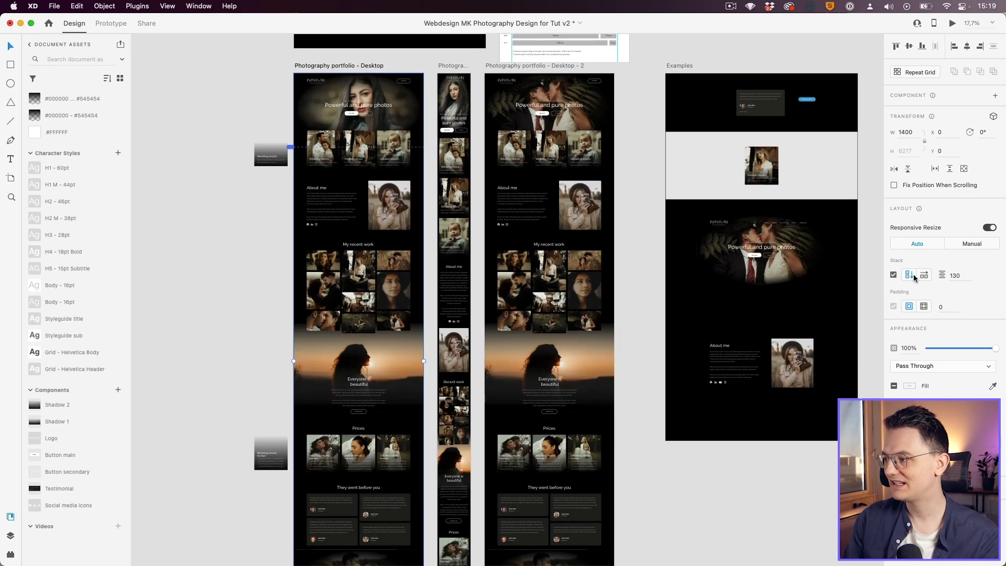
click(960, 275)
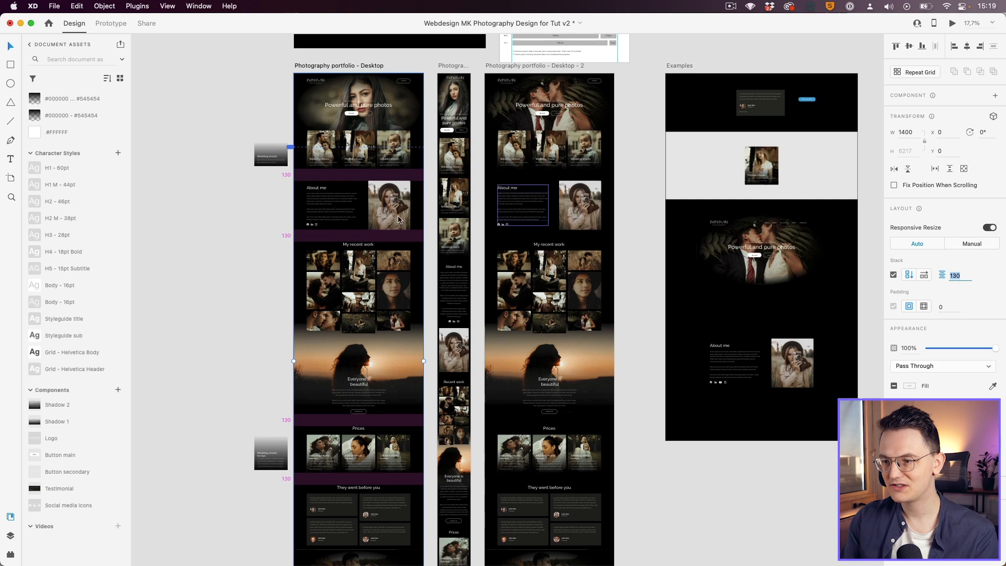
scroll(359, 184, up, 2)
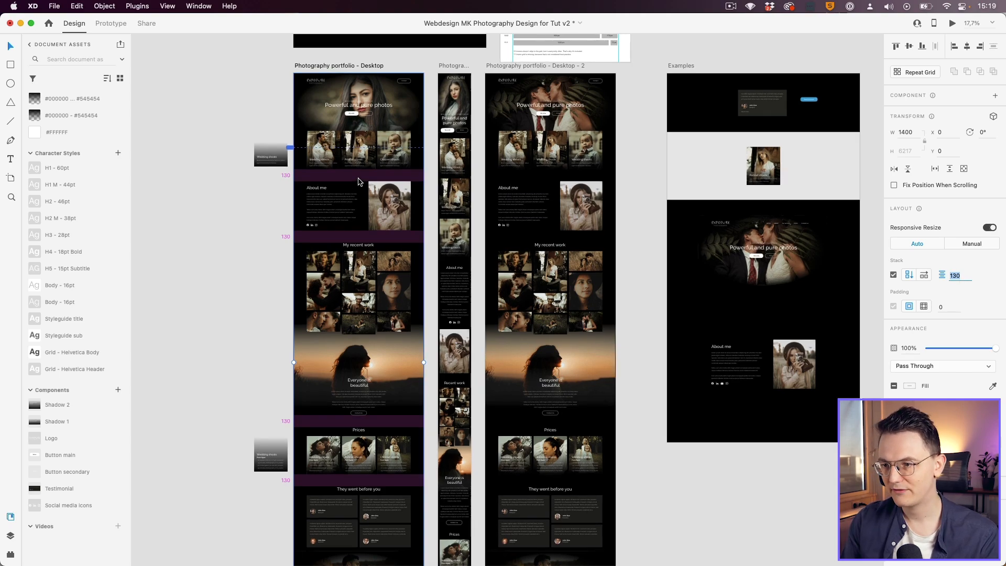
scroll(361, 181, up, 2)
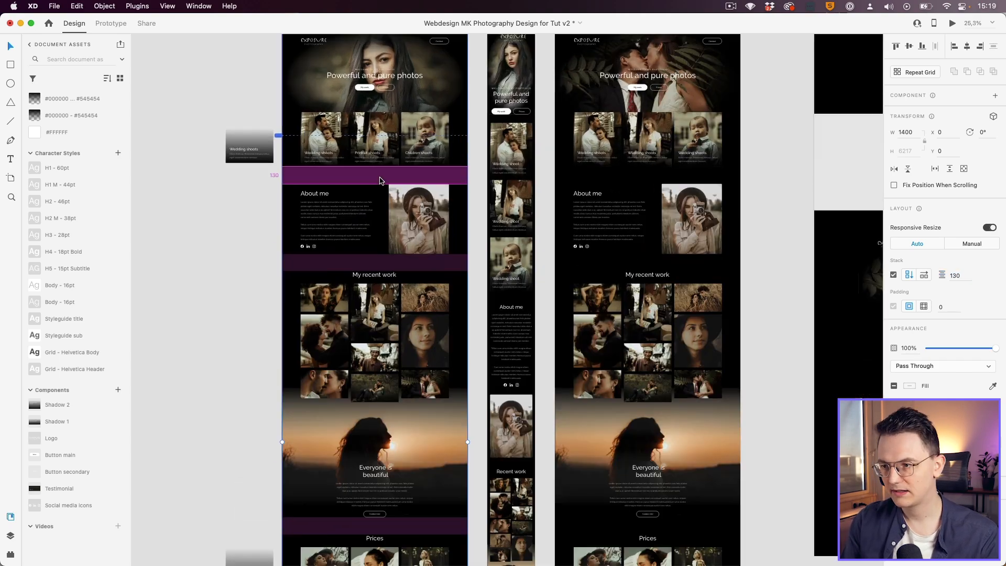
drag(375, 174, 375, 173)
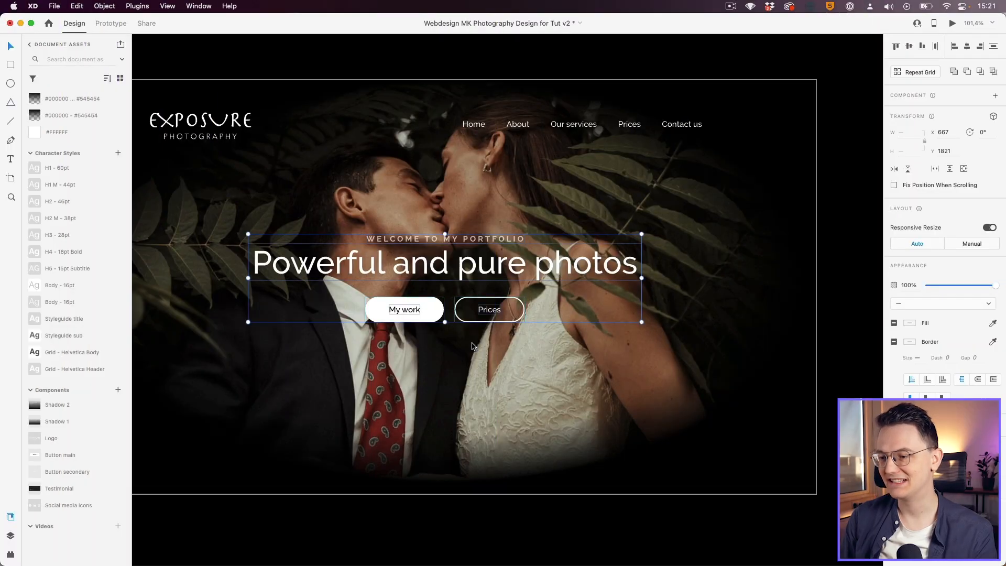
- Try moving the Prices button out of line with the My work button in the example hero section, and undo the move
click(470, 341)
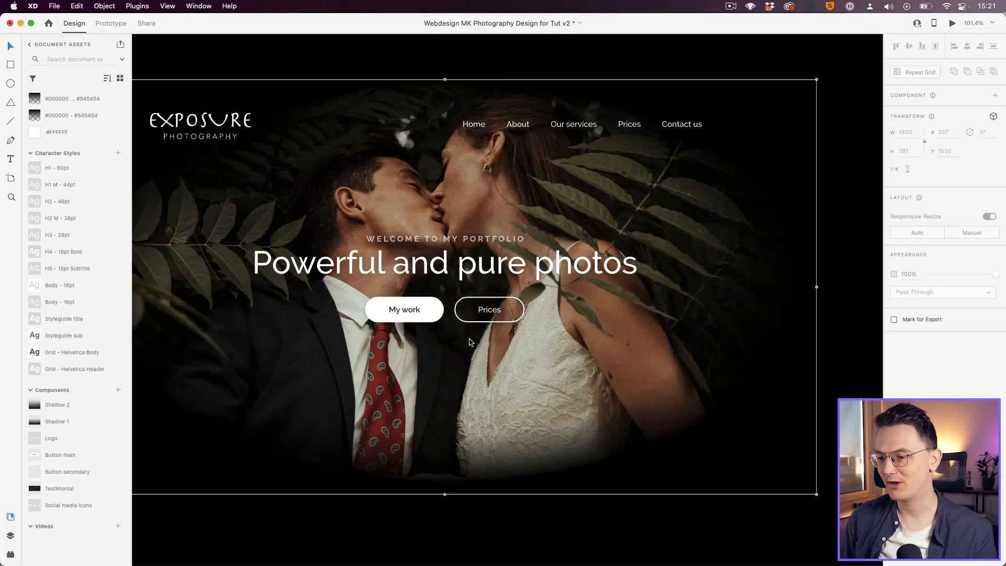
scroll(404, 313, up, 3)
double_click(402, 312)
click(520, 313)
scroll(442, 310, down, 3)
scroll(442, 311, up, 3)
click(425, 308)
shift+click(456, 310)
click(518, 309)
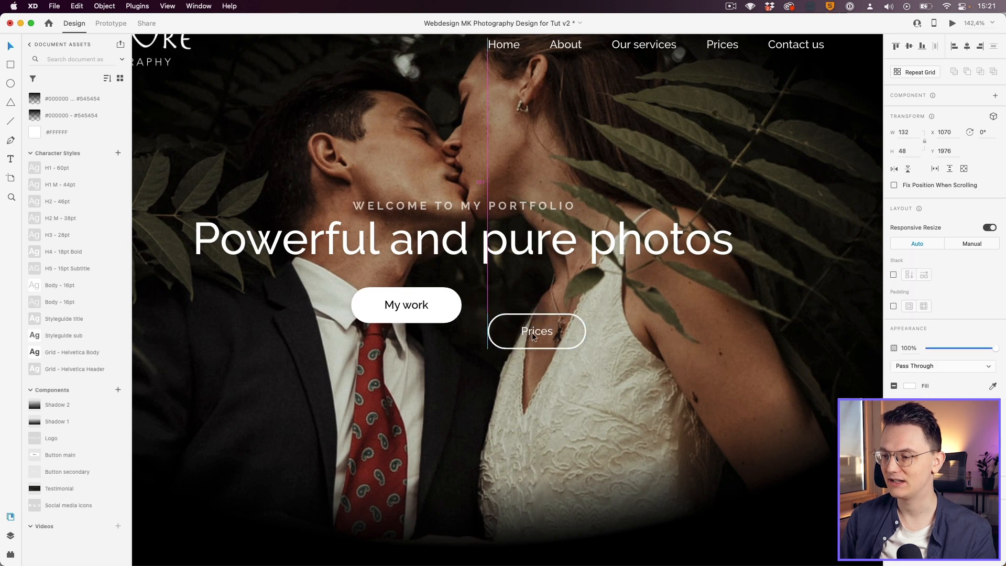
drag(439, 311, 444, 325)
key(super+z)
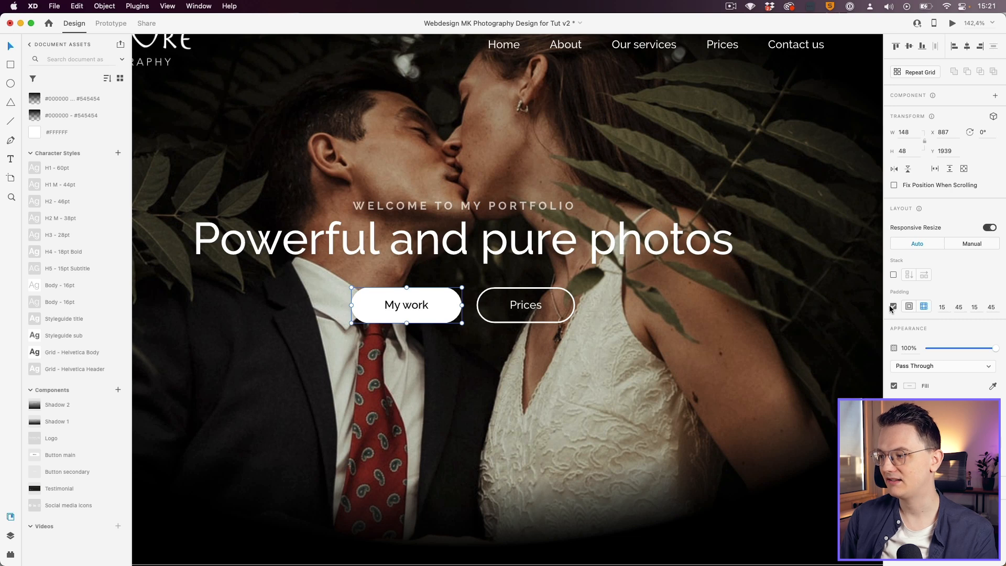
- Try lengthening the My work button's label with "sdgdsgsd" to test its padding, and undo the text change
double_click(416, 309)
double_click(417, 309)
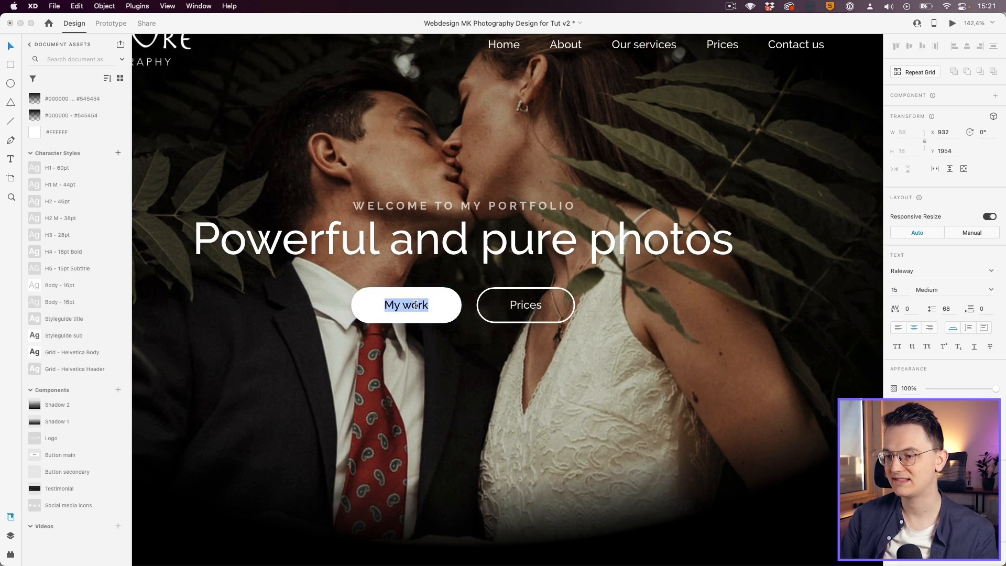
key(Right)
text(sdgdsgsd)
key(Escape)
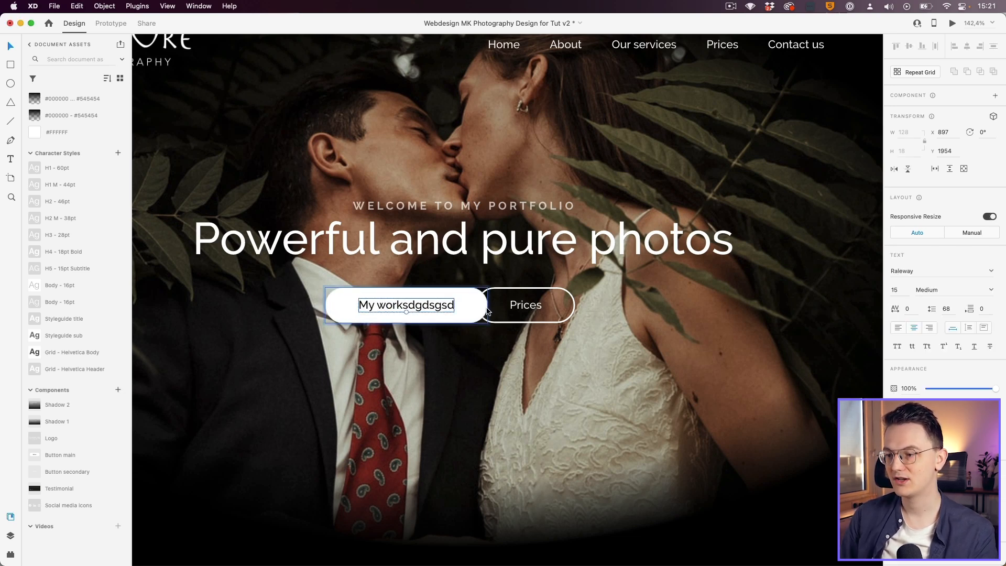
key(cmd+z)
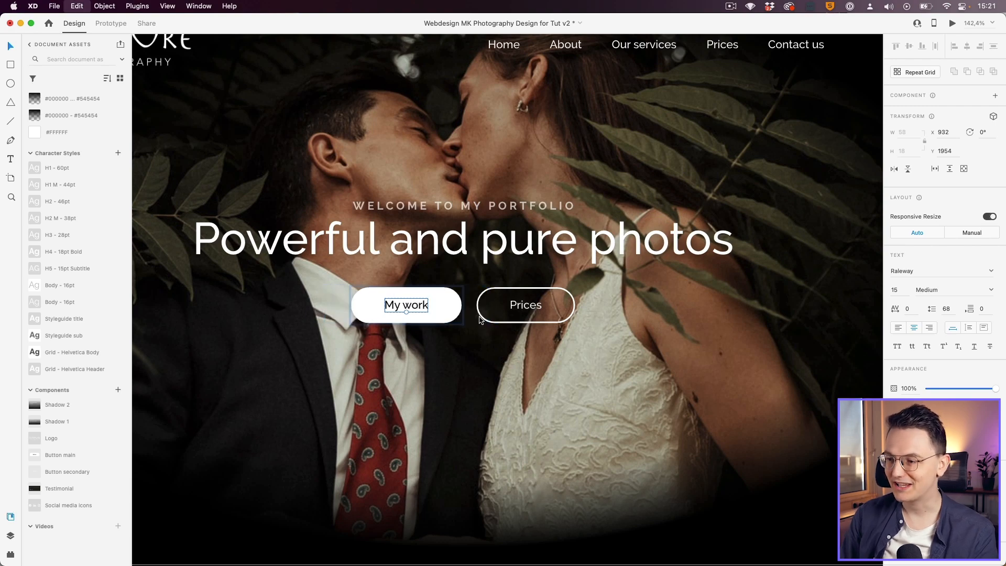
key(Escape)
- Measure the gap between the My work and Prices buttons in the example hero section
scroll(471, 315, up, 5)
click(451, 306)
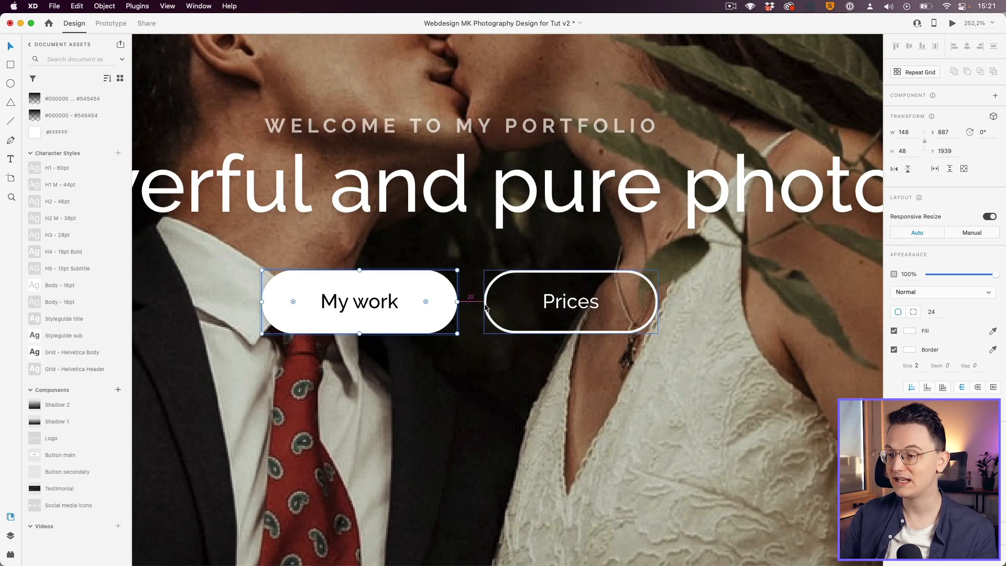
scroll(487, 309, down, 2)
- Try replacing the Prices button's label with random characters to test its resizing, and undo the text change
click(559, 307)
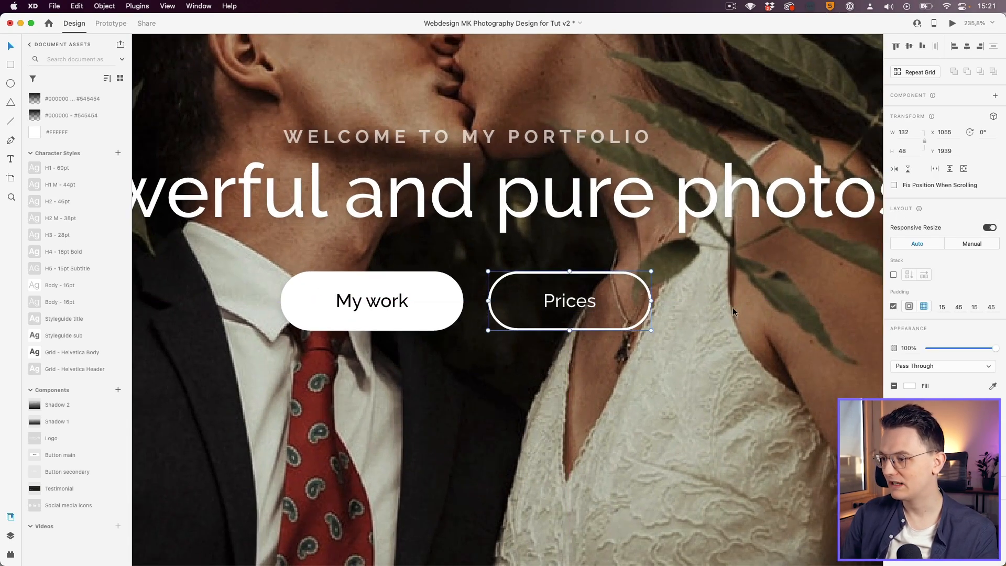
double_click(579, 307)
double_click(586, 306)
text(2re2r2r)
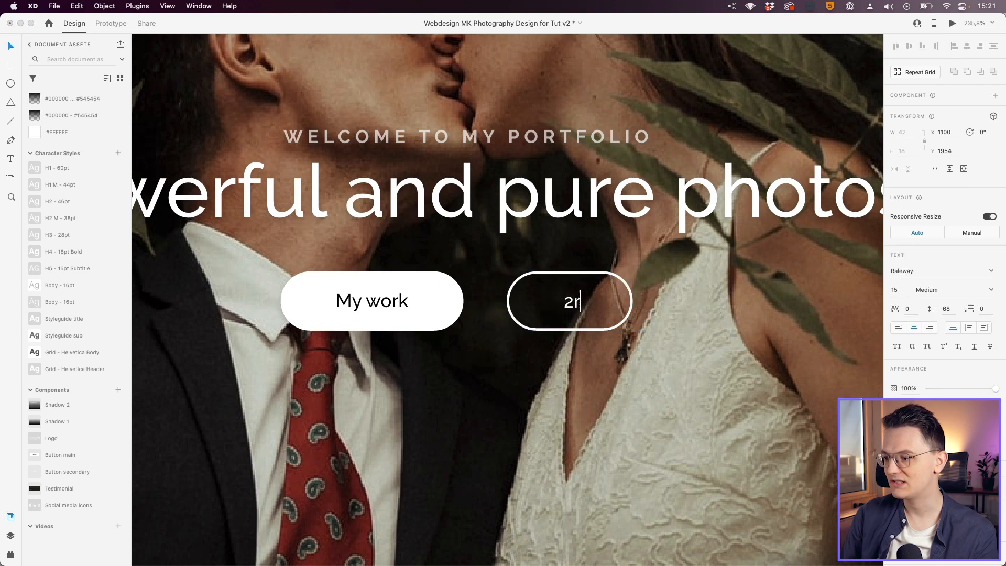
key(Escape)
key(super+z)
click(569, 318)
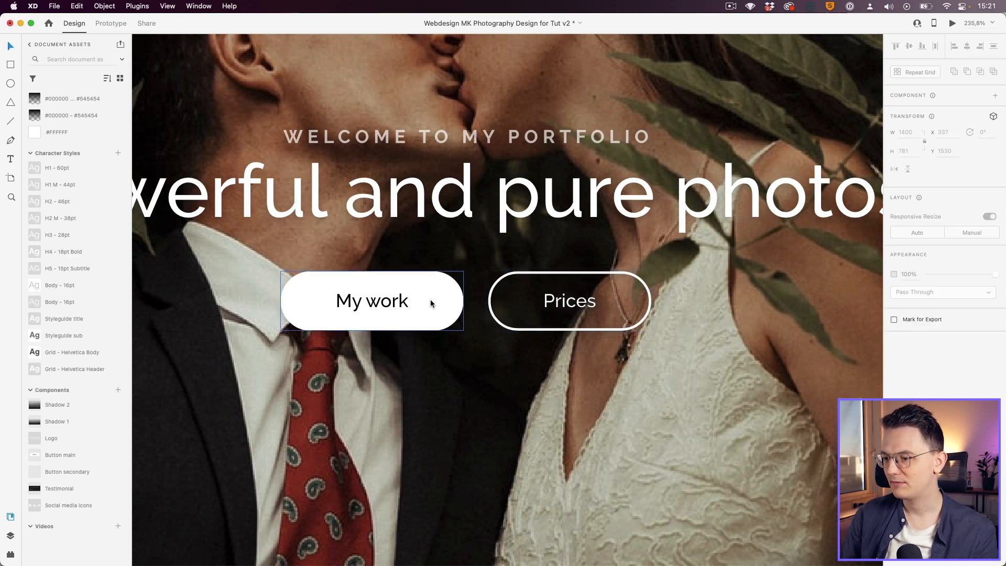
- Group the My work and Prices buttons and turn the group into a horizontal stack
click(429, 299)
scroll(430, 299, down, 1)
shift+click(544, 308)
scroll(543, 306, down, 3)
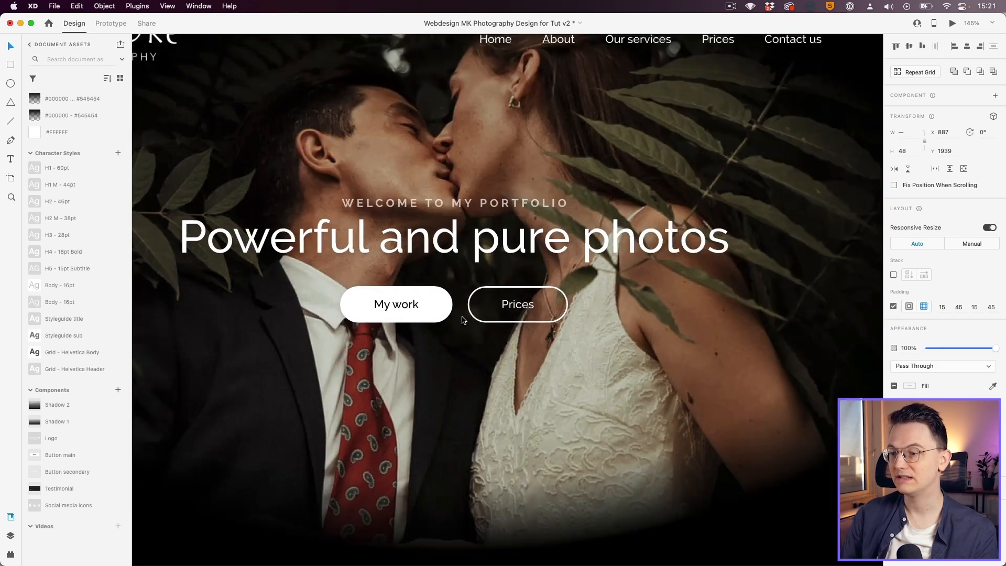
key(super+g)
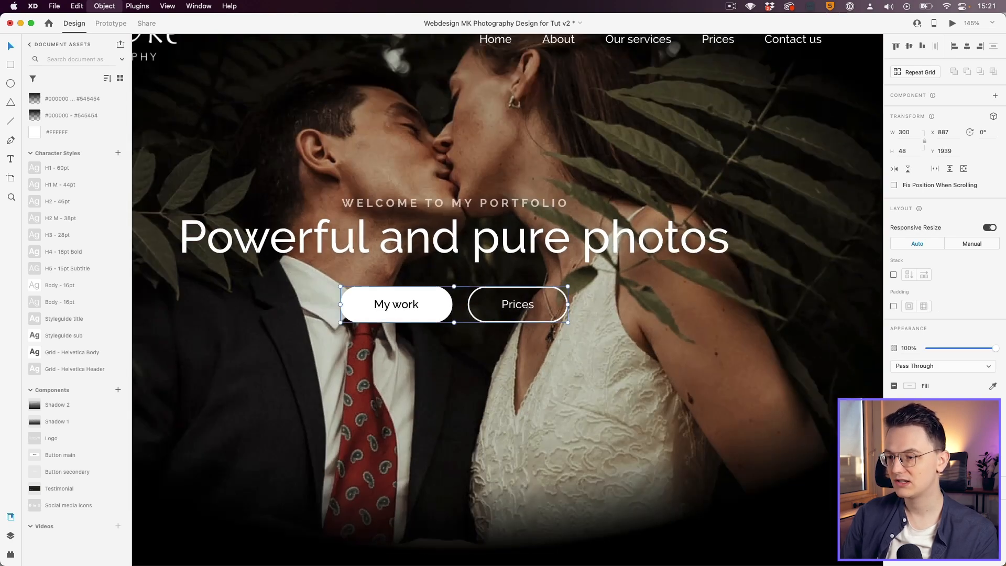
click(893, 275)
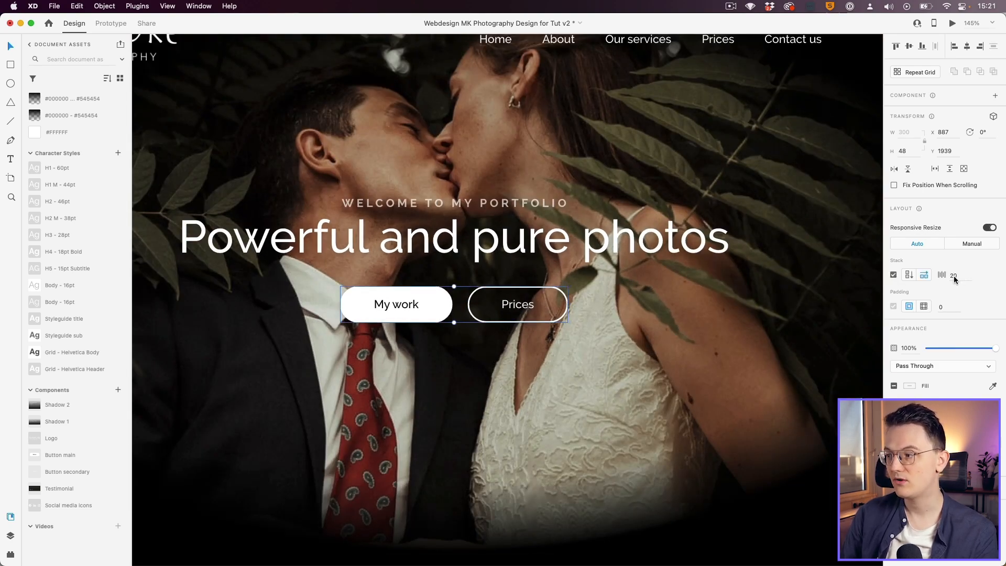
scroll(485, 337, up, 3)
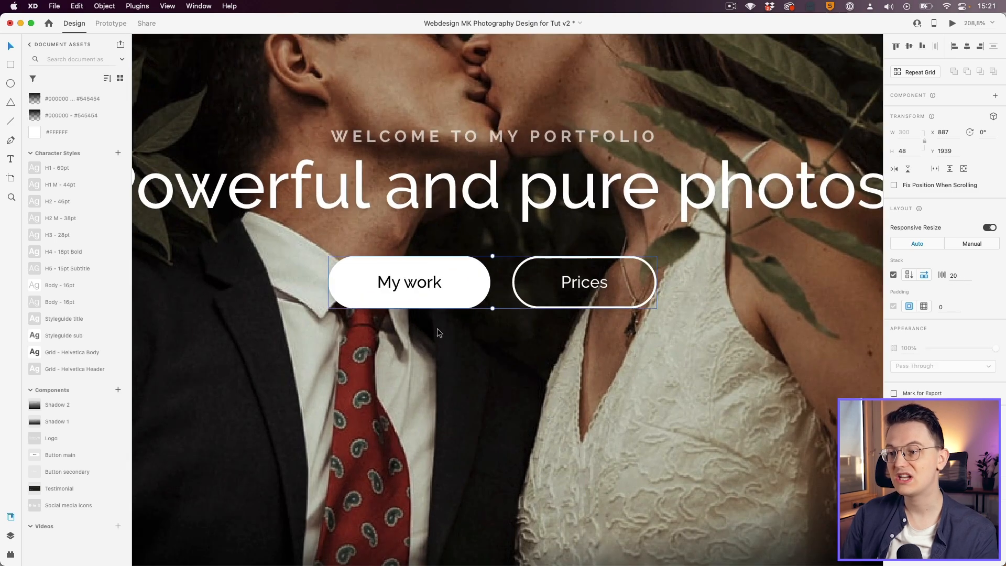
- Change the My work button's label to "Our services" inside the button stack
double_click(421, 283)
double_click(425, 285)
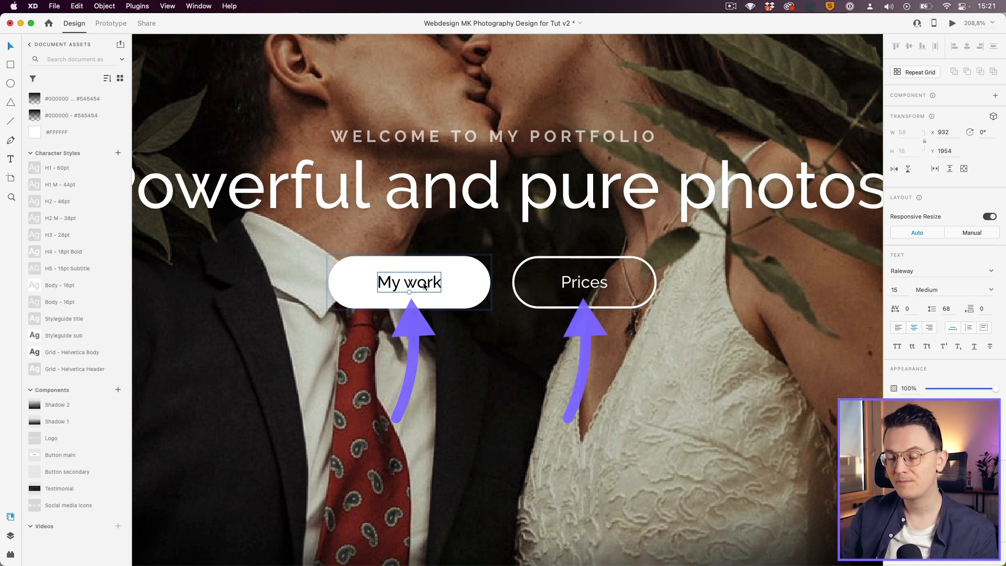
scroll(422, 314, down, 5)
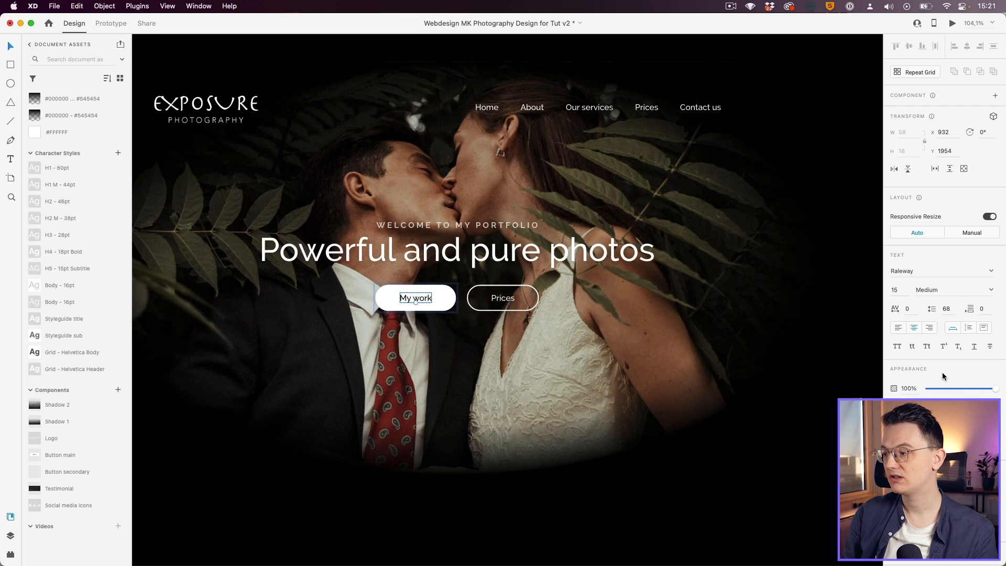
scroll(427, 299, down, 3)
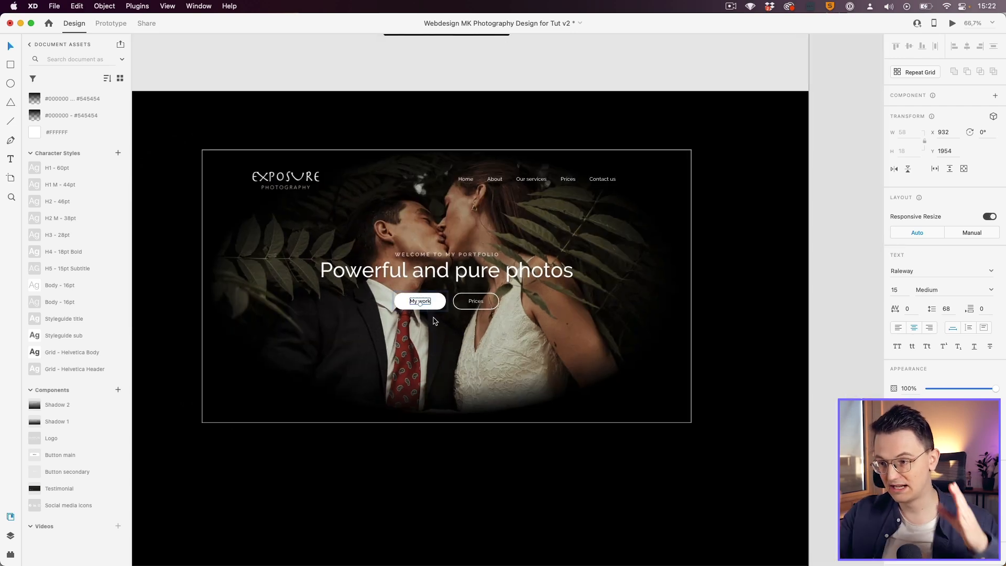
scroll(434, 320, up, 2)
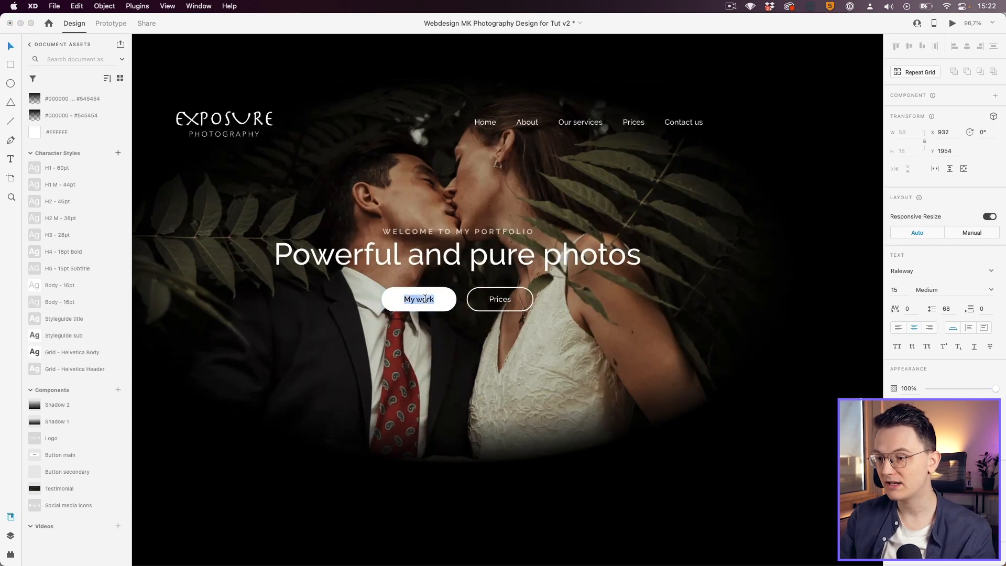
text(Our services)
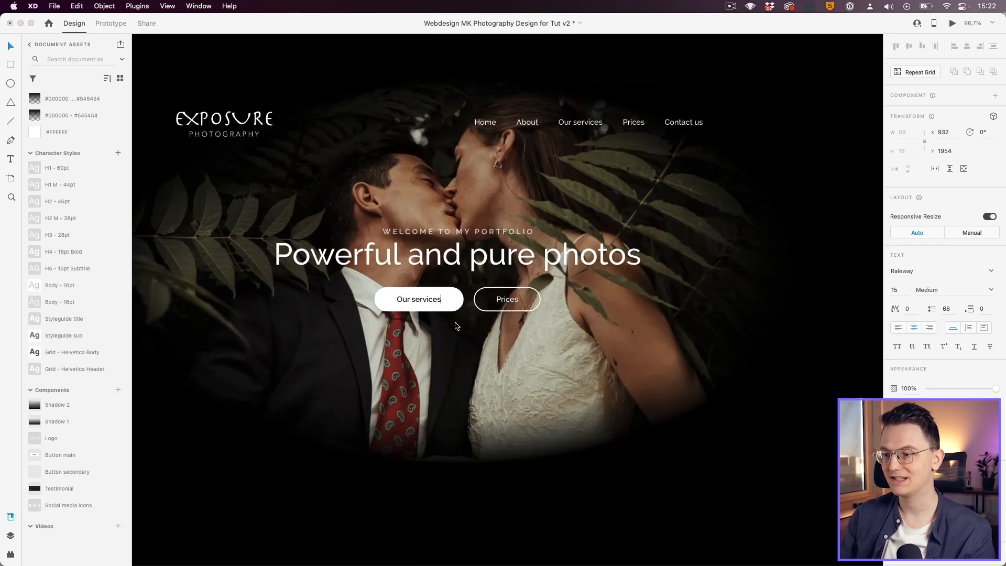
key(Escape)
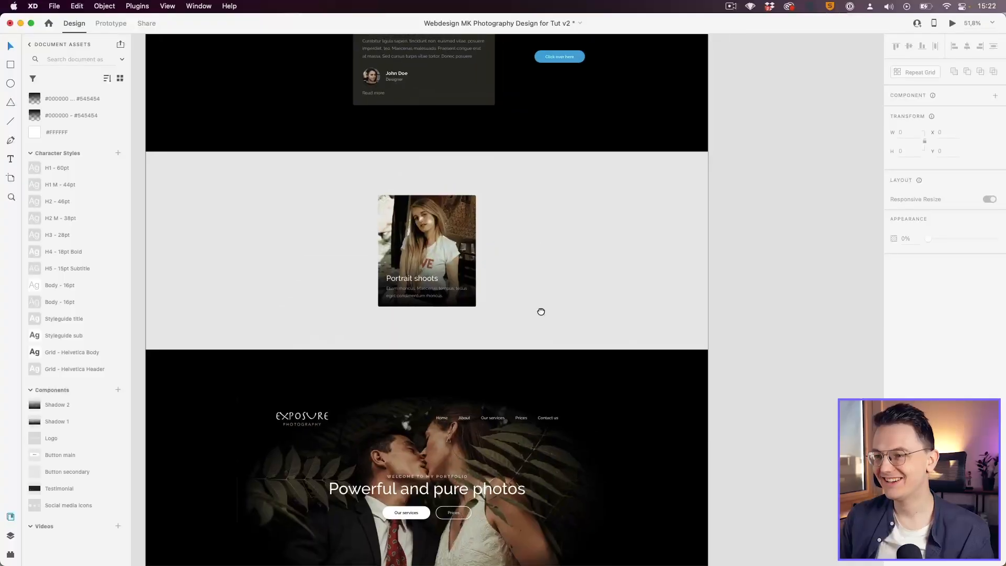
- Group the paragraph, author block and Read more text inside the testimonial card on the Examples artboard
scroll(539, 312, up, 5)
scroll(442, 337, up, 3)
scroll(432, 329, up, 3)
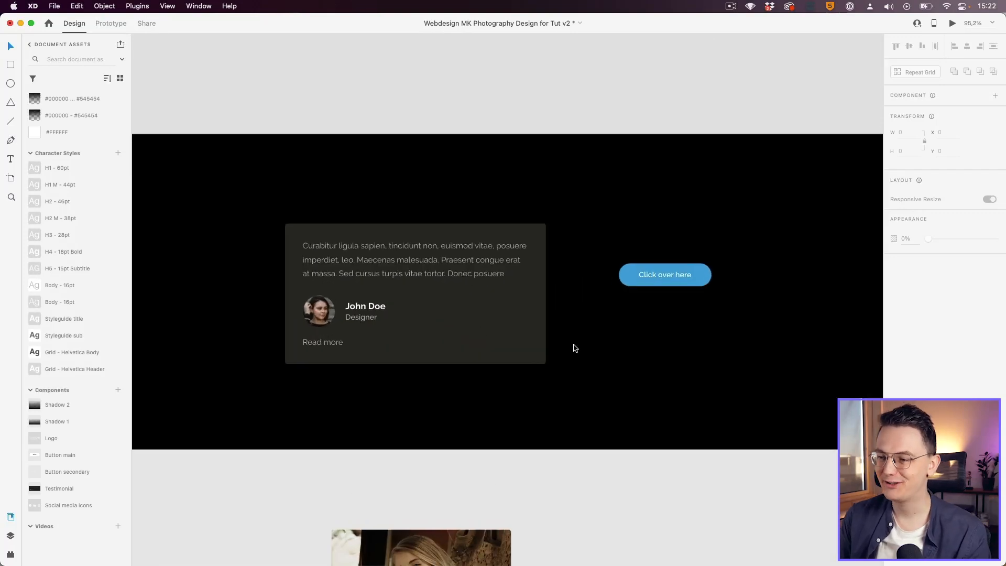
click(210, 248)
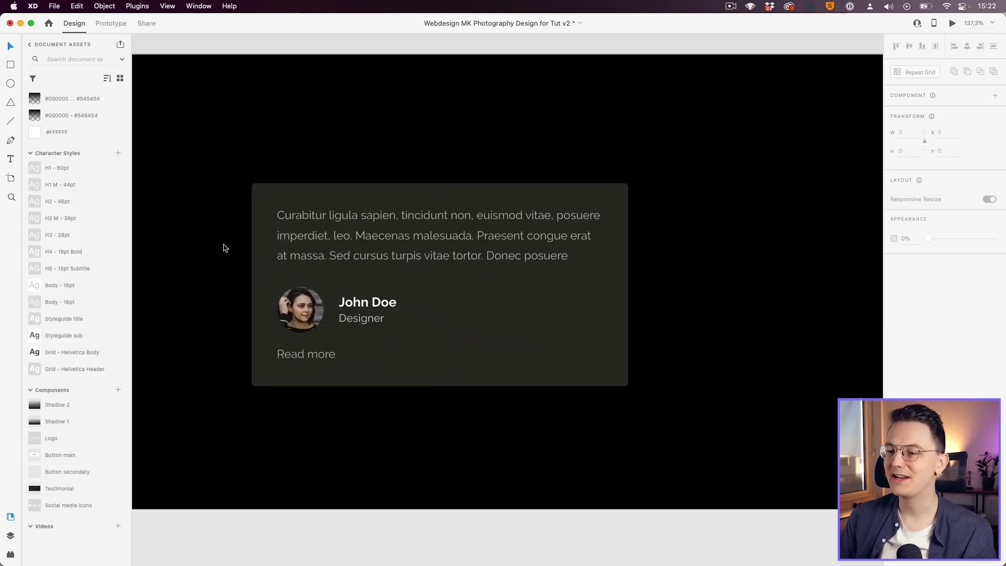
click(264, 205)
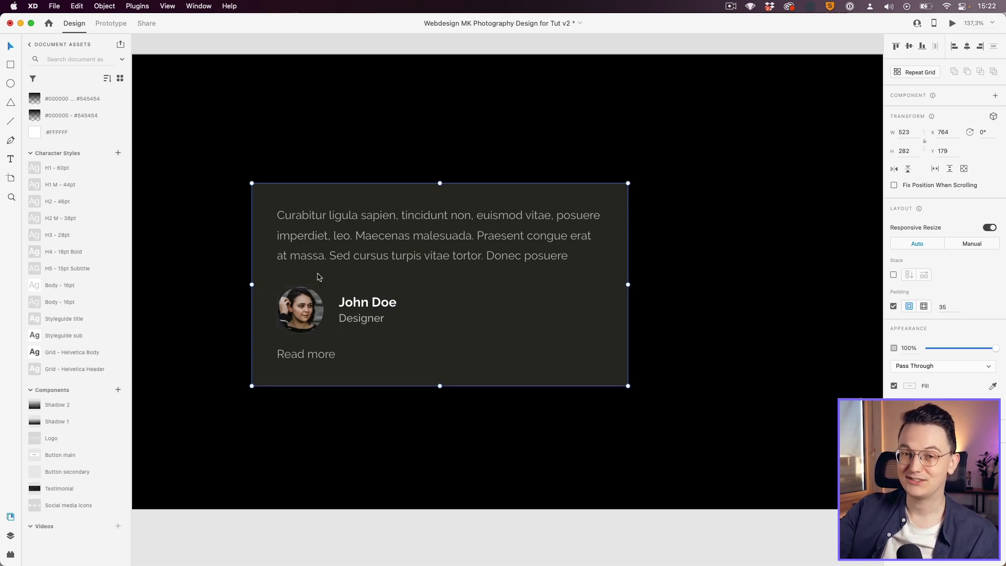
double_click(304, 246)
shift+click(303, 321)
shift+click(306, 356)
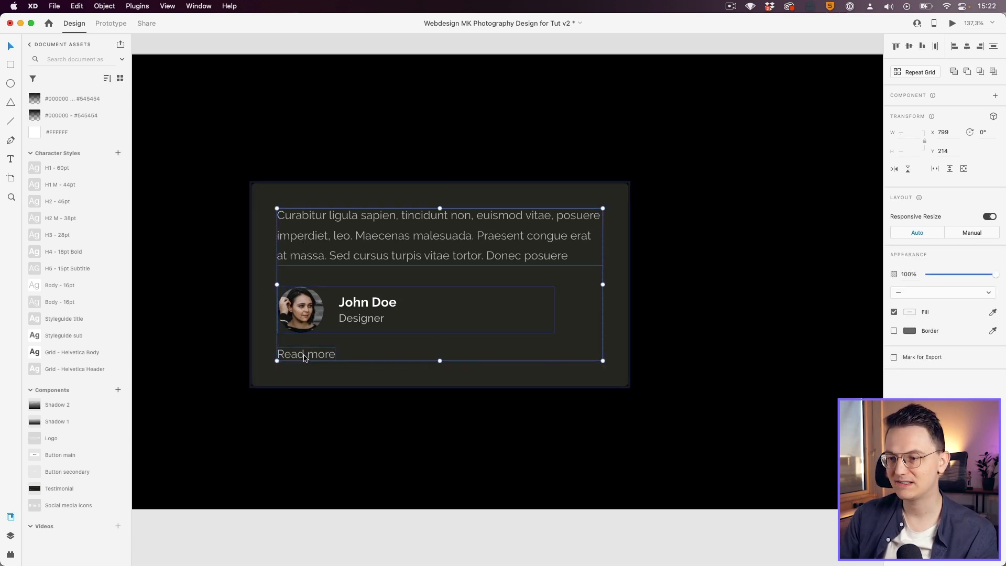
scroll(228, 301, up, 1)
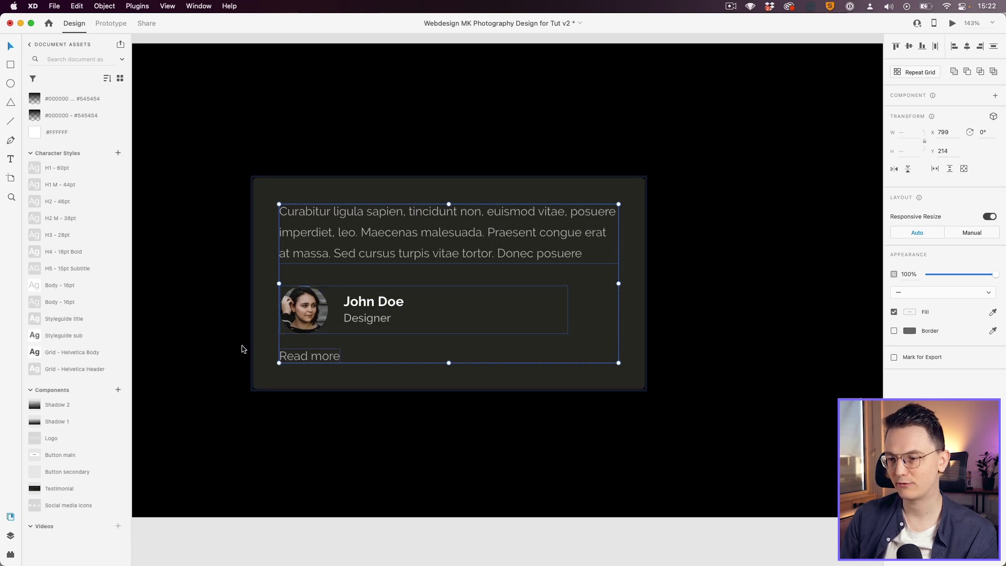
key(super+g)
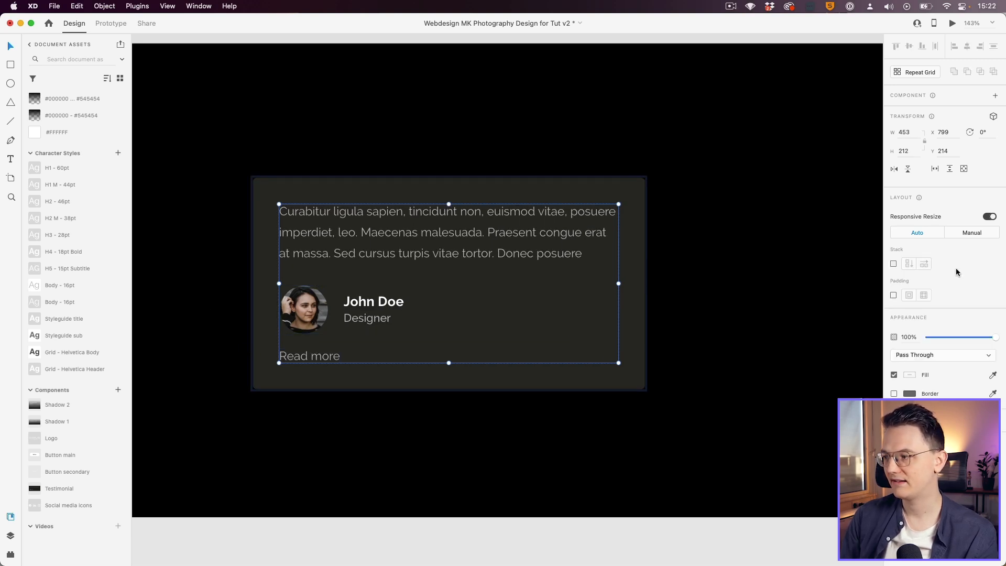
- Turn the testimonial card's content group into a vertical stack with a spacing of 30
click(893, 264)
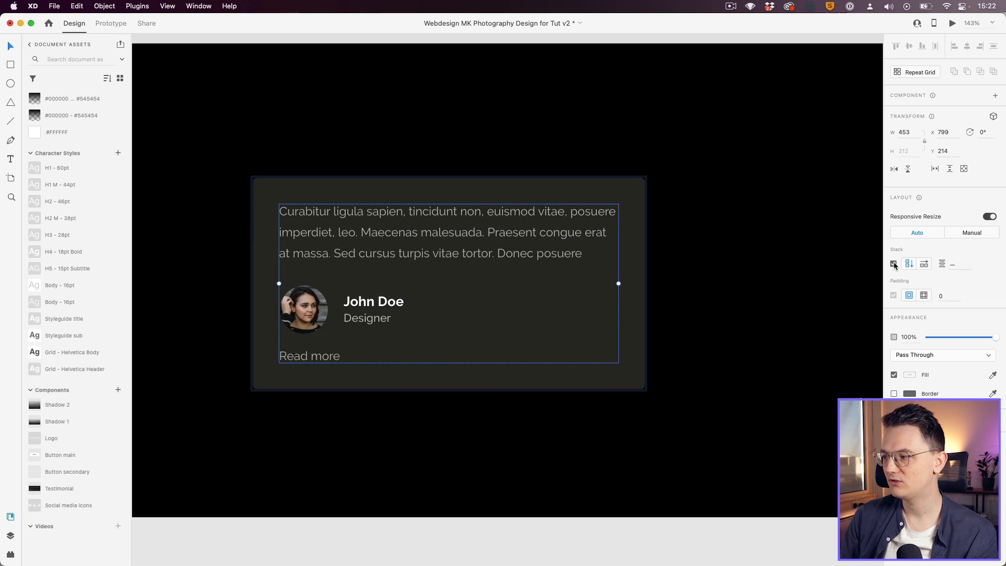
click(957, 266)
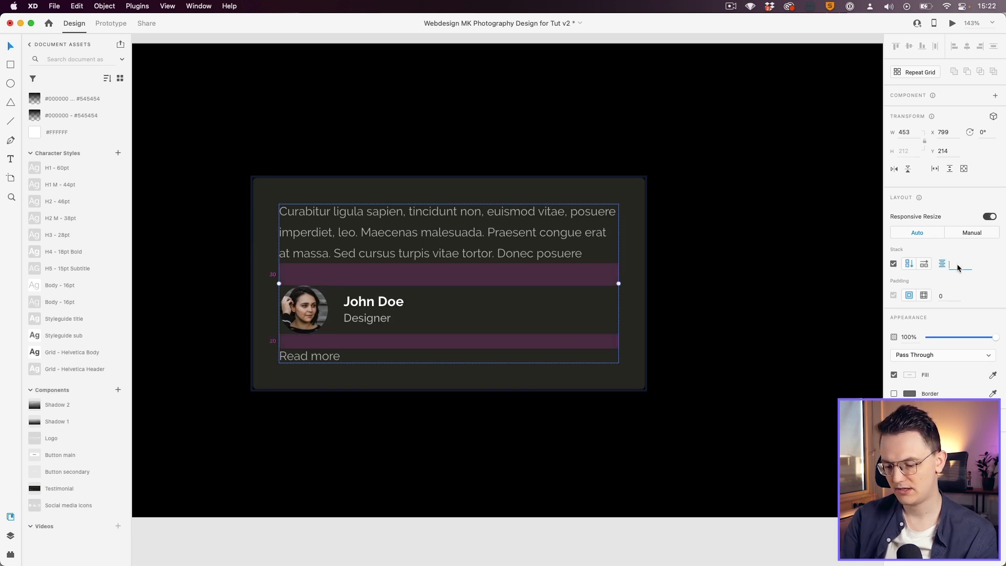
text(30)
key(Return)
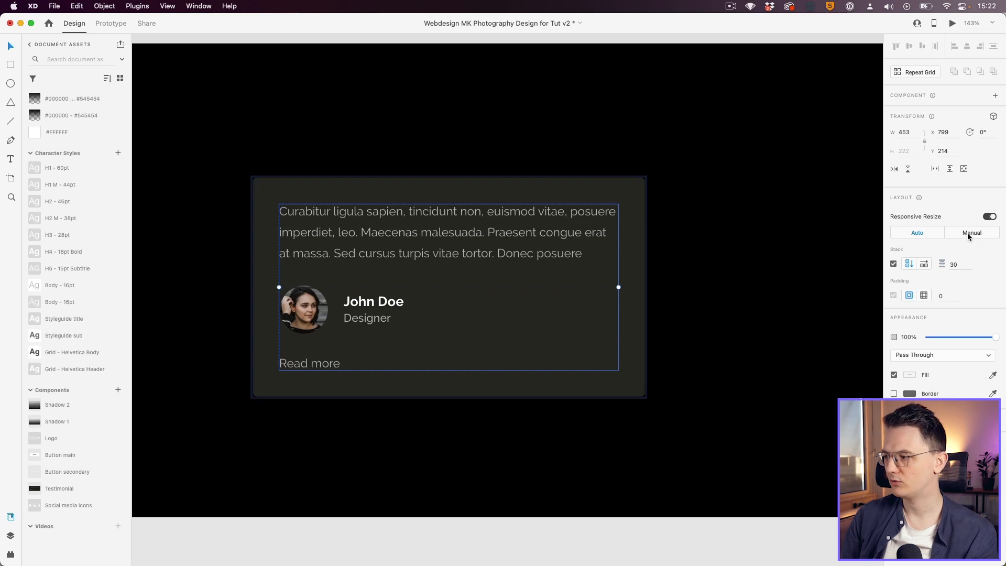
- Stretch the paragraph's text box in the testimonial card to a height of 133, and shorten it to 75
scroll(322, 337, down, 2)
double_click(297, 338)
drag(297, 338, 323, 338)
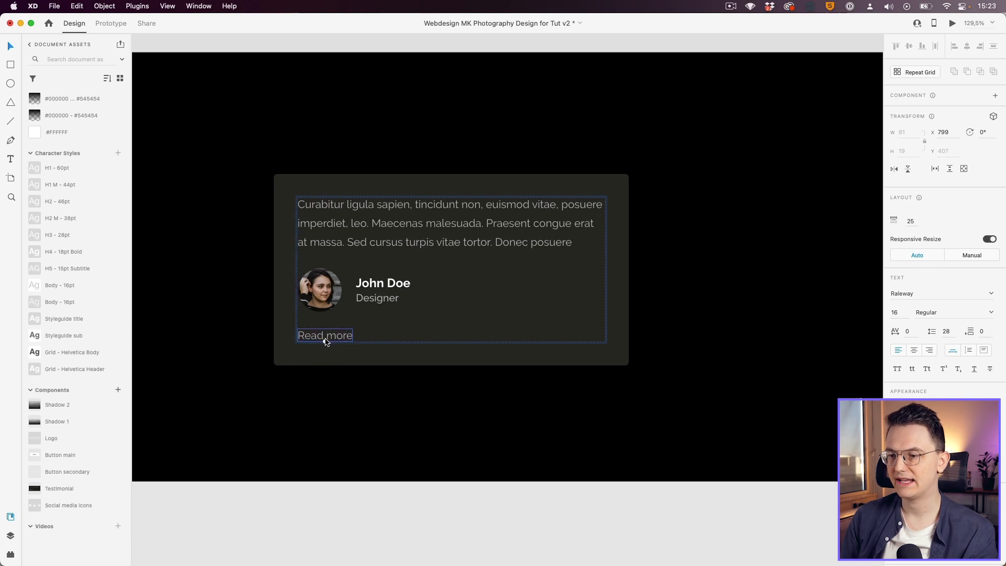
click(454, 244)
drag(451, 252, 449, 288)
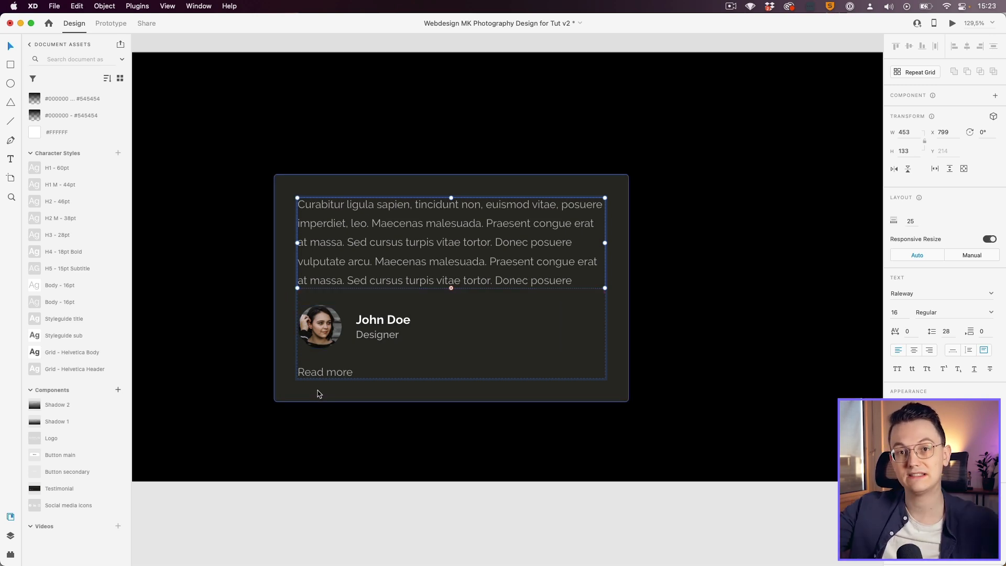
drag(450, 288, 452, 249)
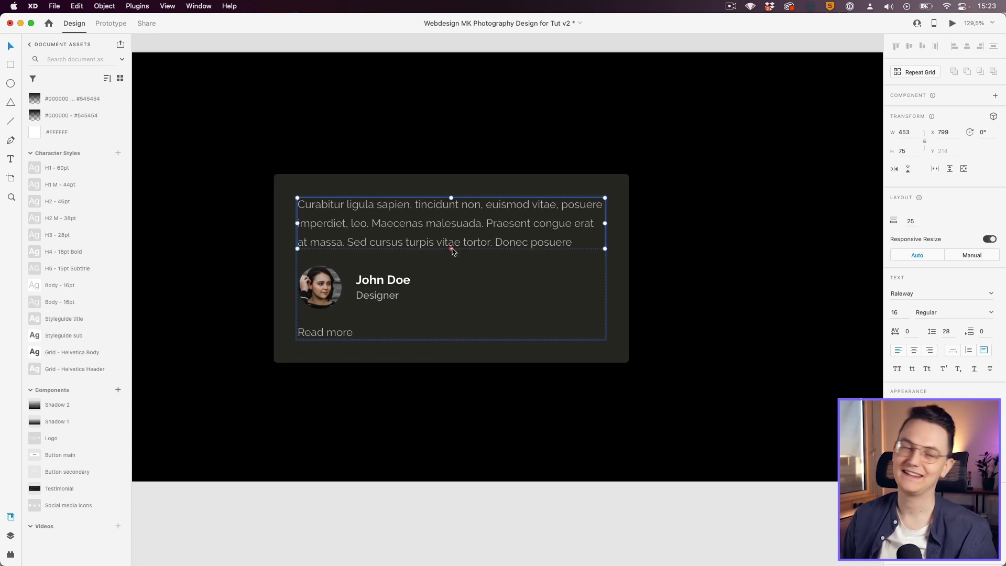
- Try enlarging the author photo inside the testimonial card and undo the resize
scroll(259, 302, down, 2)
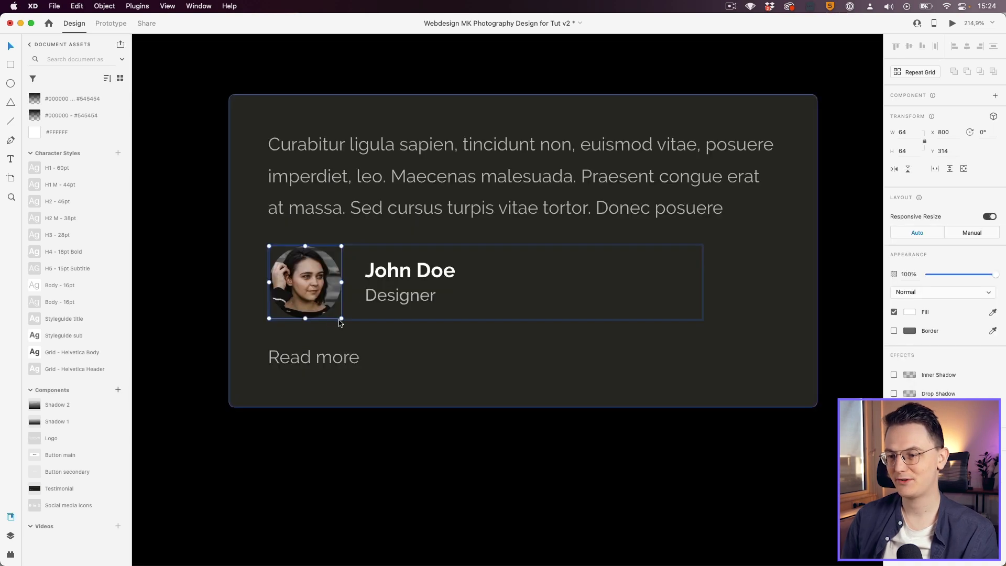
drag(341, 319, 352, 330)
key(super+z)
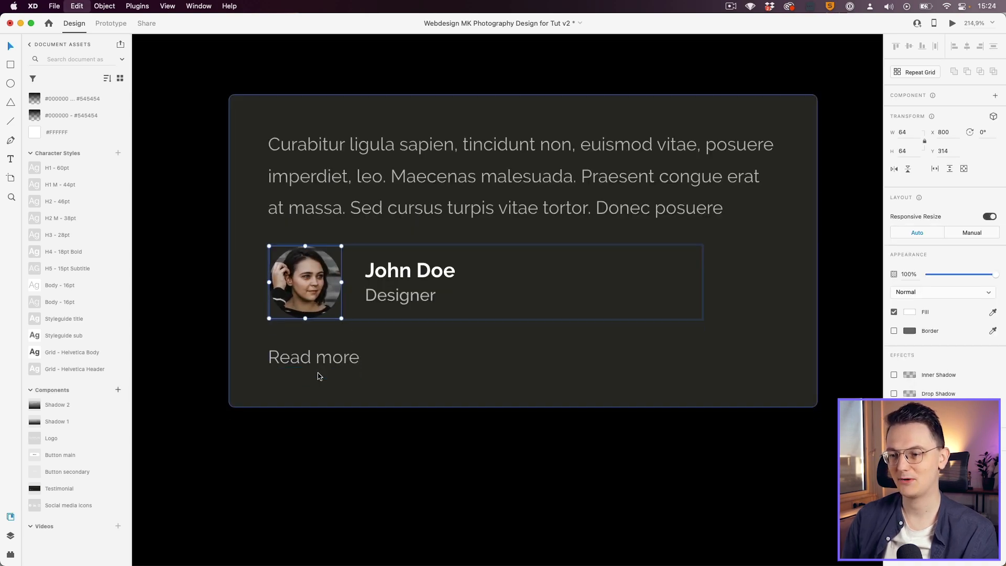
click(309, 408)
scroll(307, 386, down, 3)
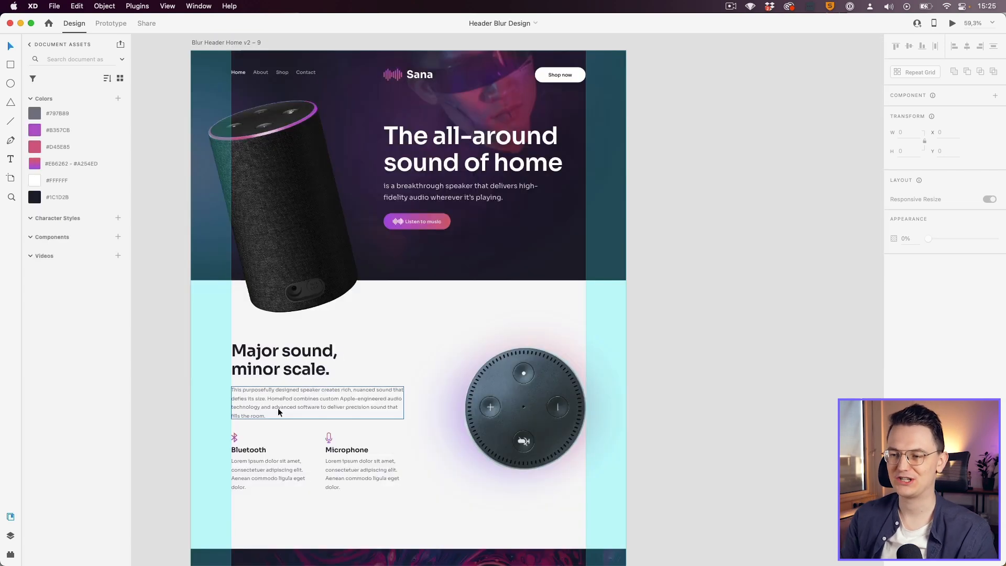
click(275, 363)
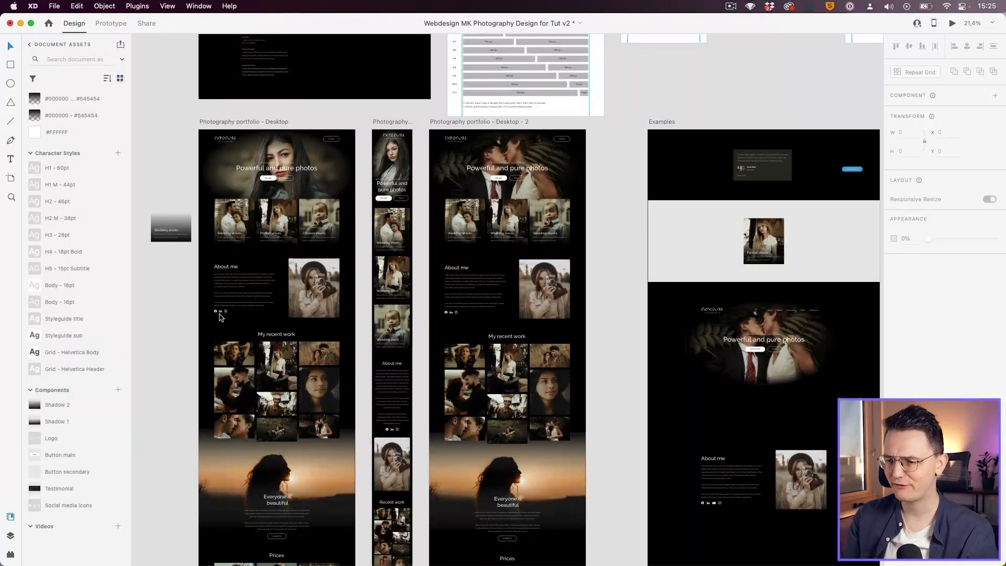
drag(190, 287, 199, 299)
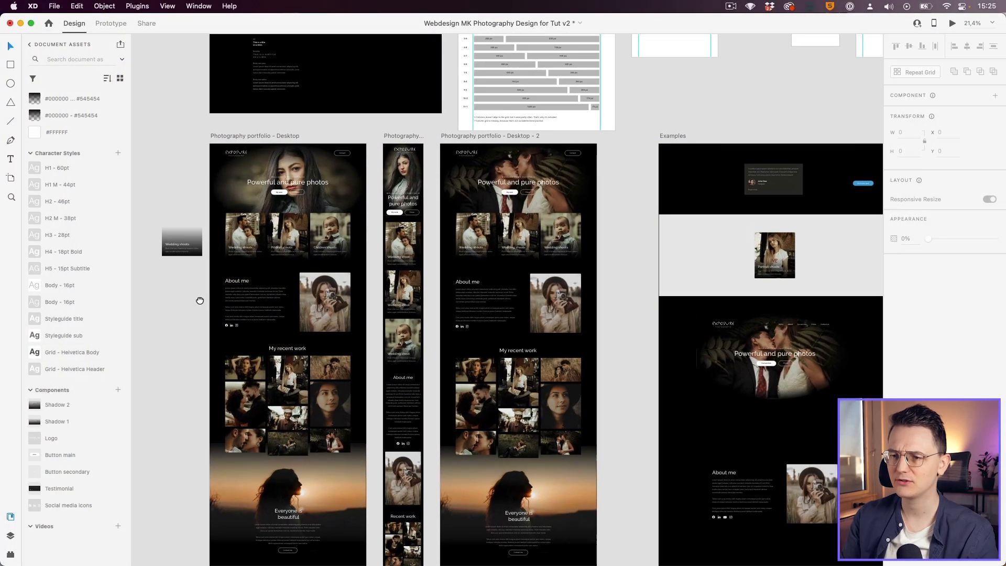
scroll(199, 193, up, 3)
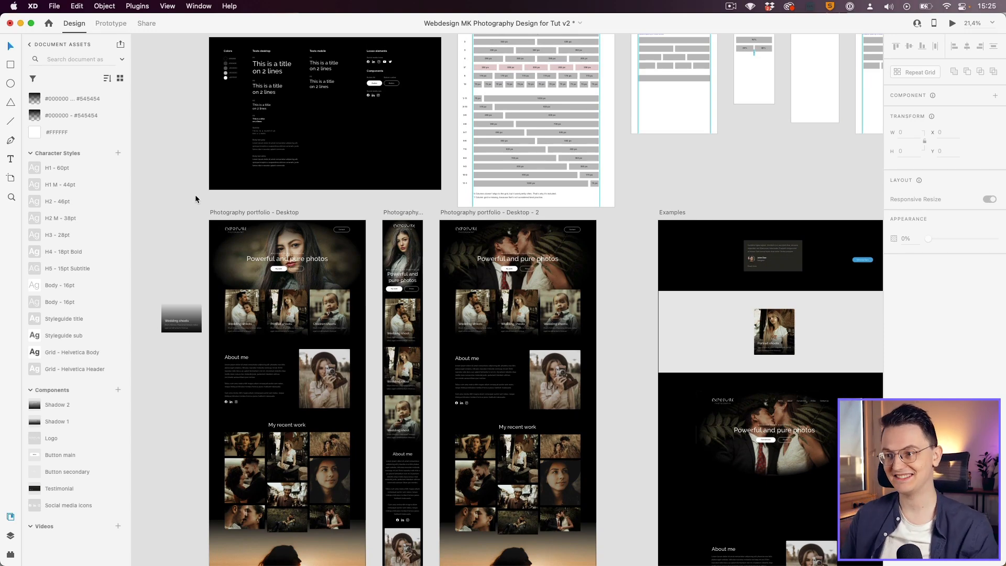
scroll(196, 196, up, 3)
scroll(350, 281, down, 3)
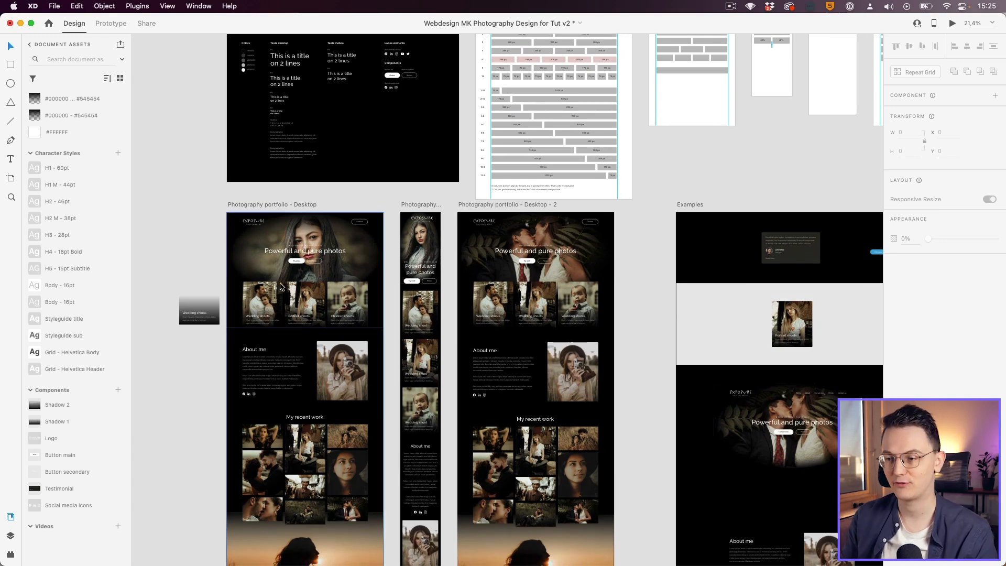
- Duplicate the blue "Click over here" button twice so three copies sit evenly spaced in a vertical column
scroll(290, 283, up, 5)
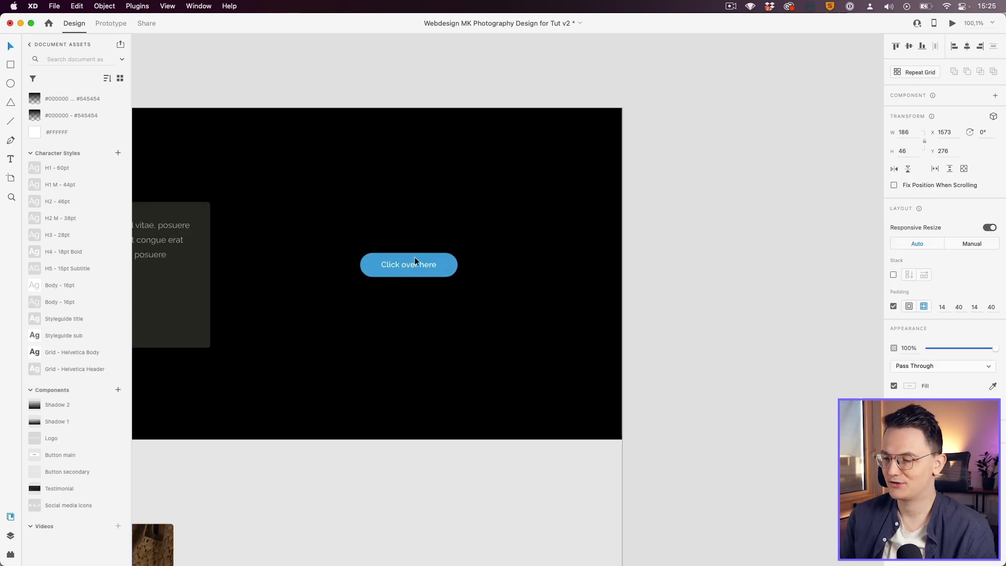
scroll(414, 257, up, 5)
drag(400, 252, 438, 339)
click(401, 333)
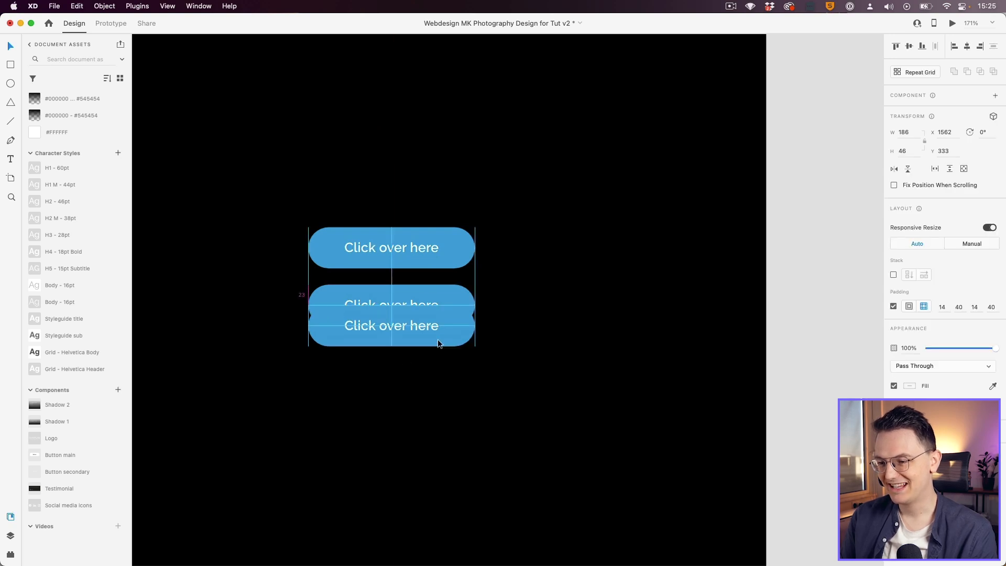
drag(438, 339, 438, 376)
click(420, 392)
scroll(420, 393, up, 2)
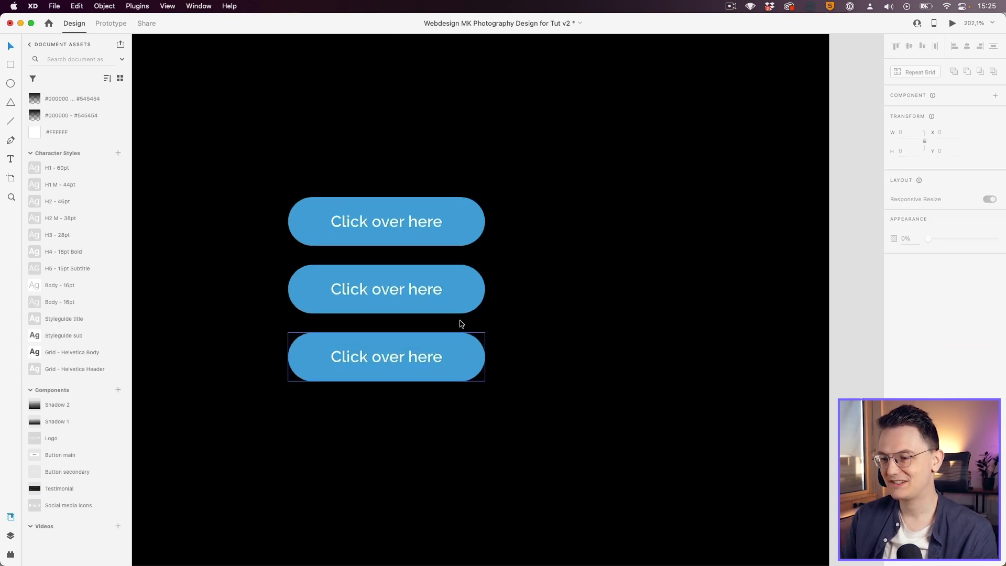
- Restyle the second button with a light #DFECF0 fill and blue text, and the third with only a blue outline
click(463, 298)
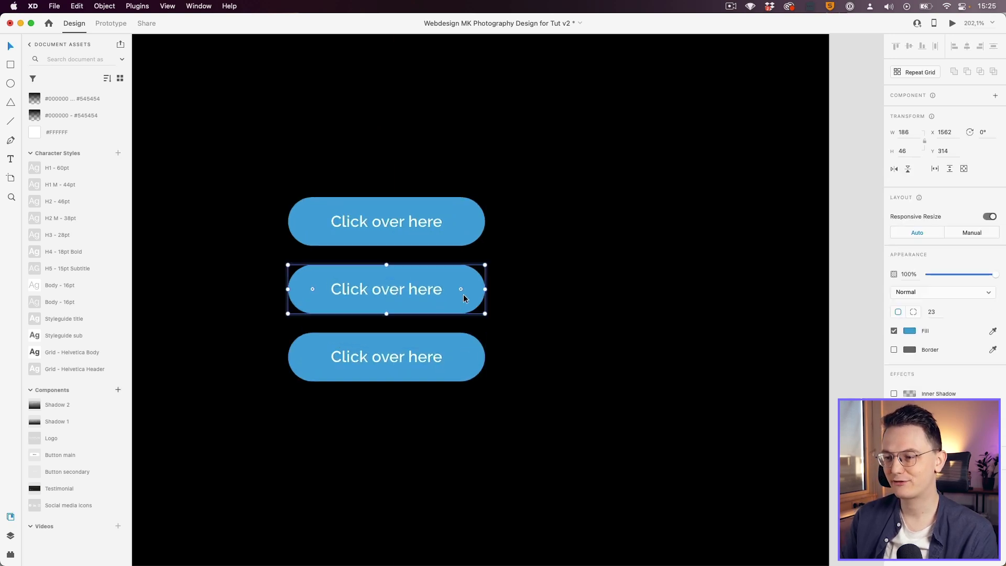
click(910, 330)
click(794, 284)
drag(244, 132, 579, 511)
click(579, 512)
drag(243, 166, 574, 471)
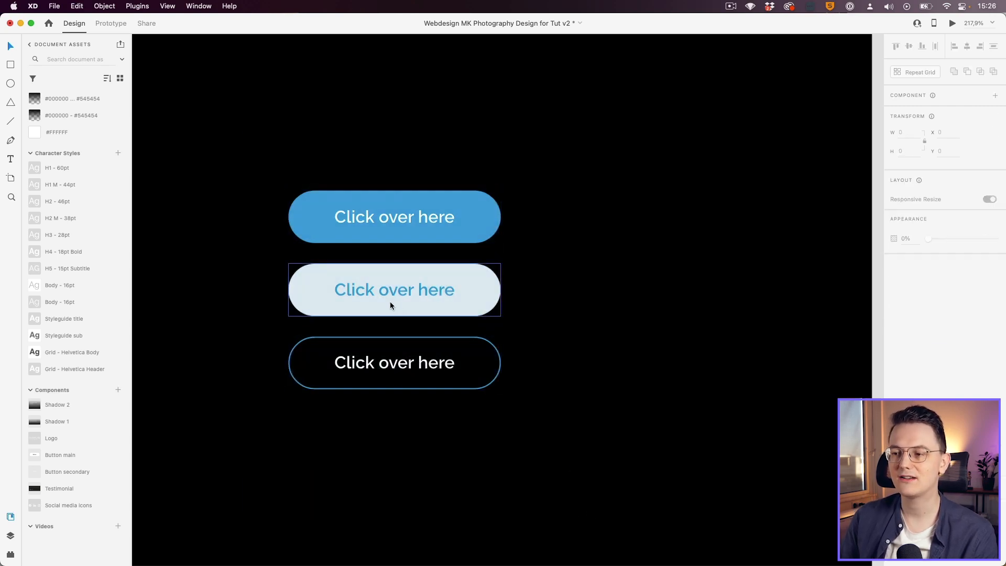
- Check the light button's fill color and compare the three button variants
double_click(340, 307)
click(911, 331)
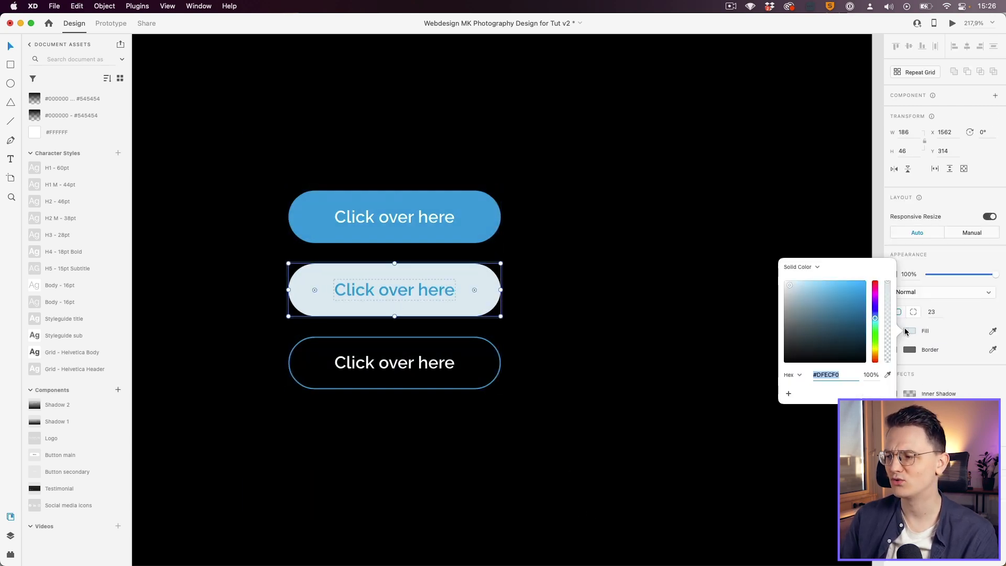
click(573, 325)
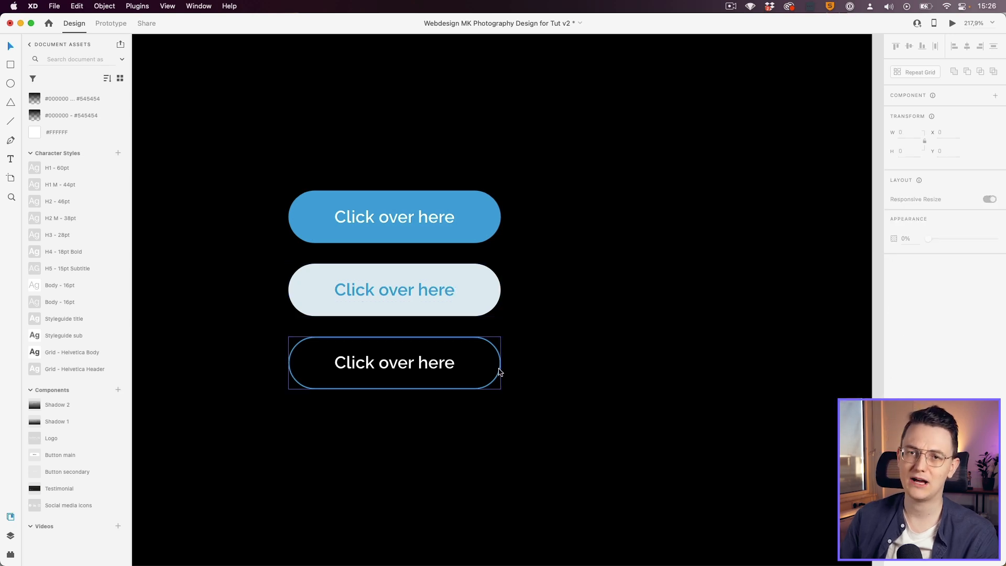
drag(548, 465, 230, 130)
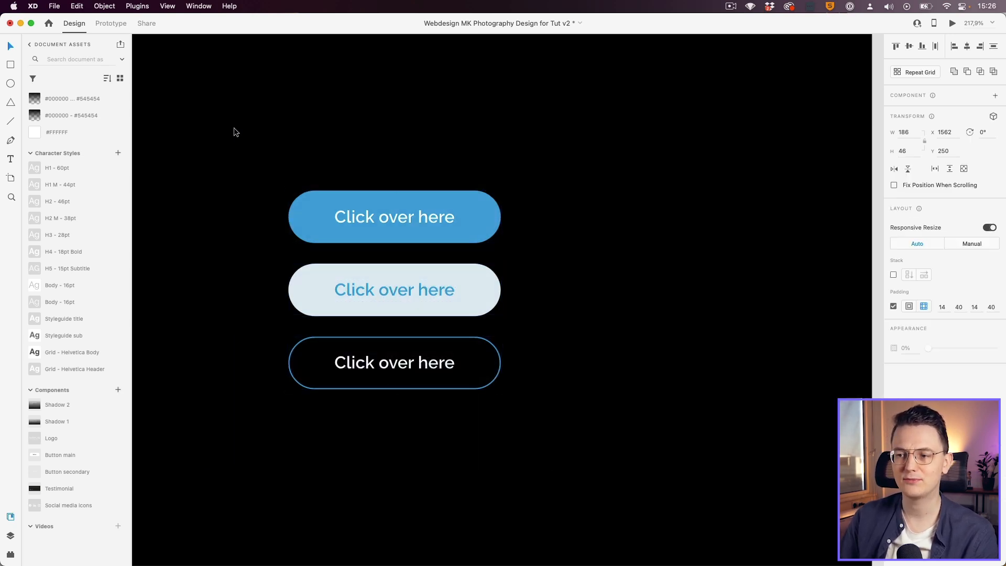
click(235, 129)
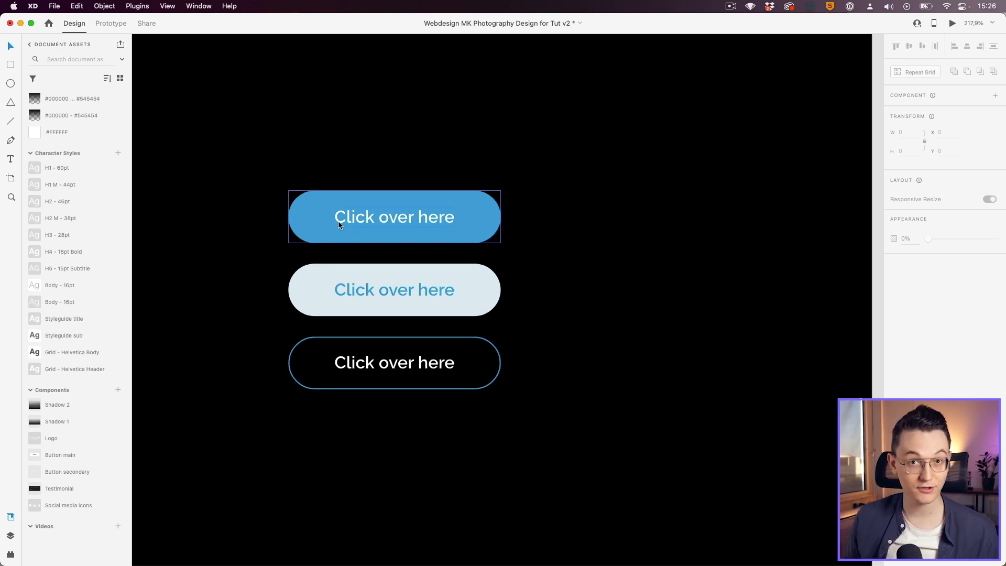
- Try moving the solid blue button out of the column and undo the move
scroll(250, 246, down, 10)
scroll(383, 256, up, 8)
drag(344, 236, 521, 366)
key(super+z)
scroll(378, 318, down, 5)
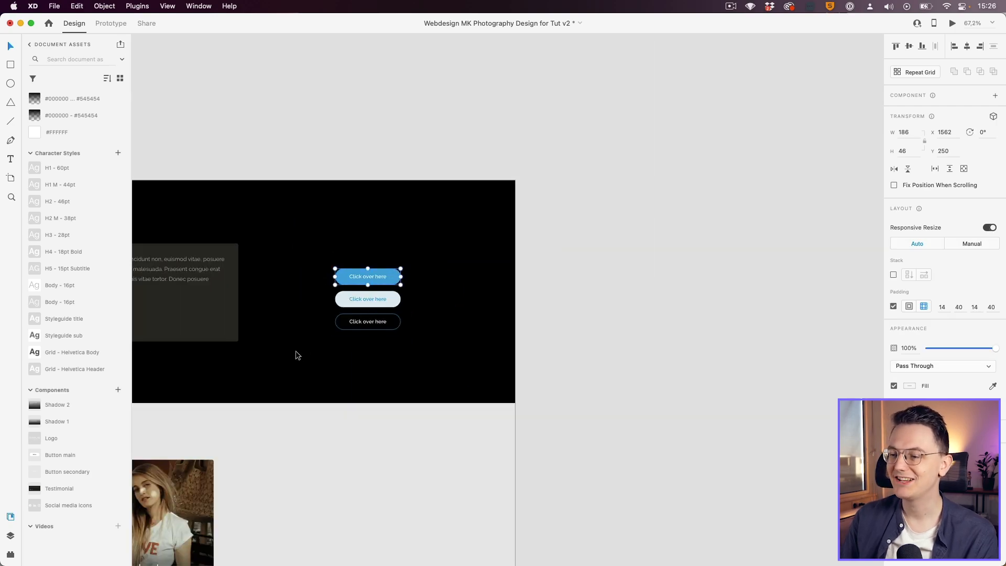
- Review how buttons are used in the hero and the lower sections of the Photography portfolio - Desktop artboard
click(296, 352)
scroll(474, 256, left, 8)
scroll(376, 258, down, 4)
scroll(375, 257, down, 6)
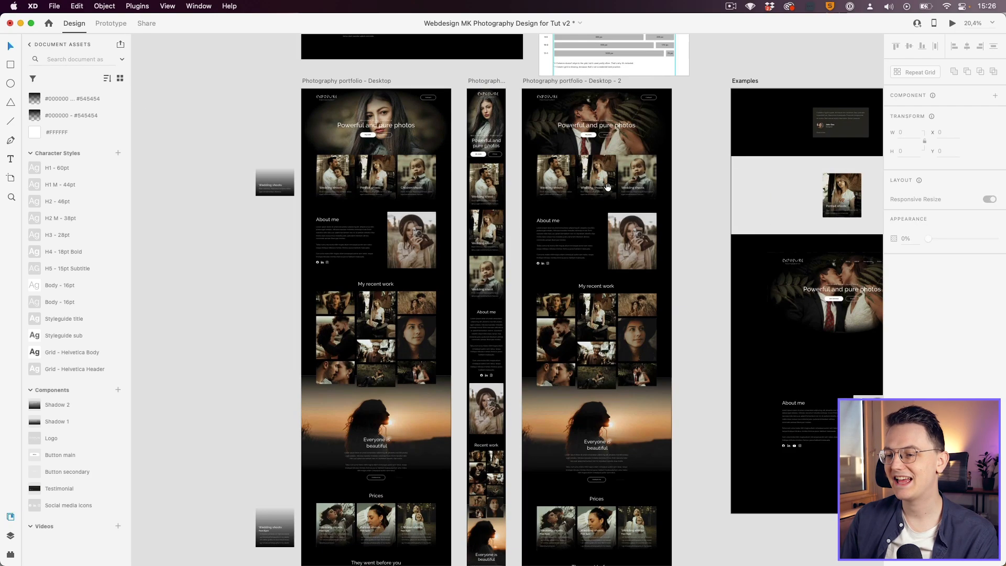
scroll(360, 104, up, 3)
scroll(360, 103, up, 5)
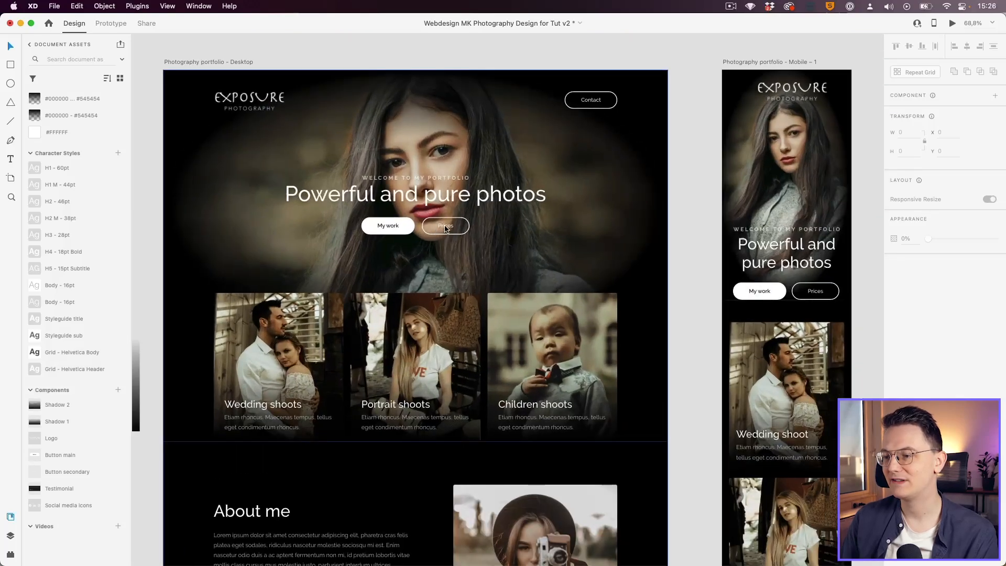
click(446, 228)
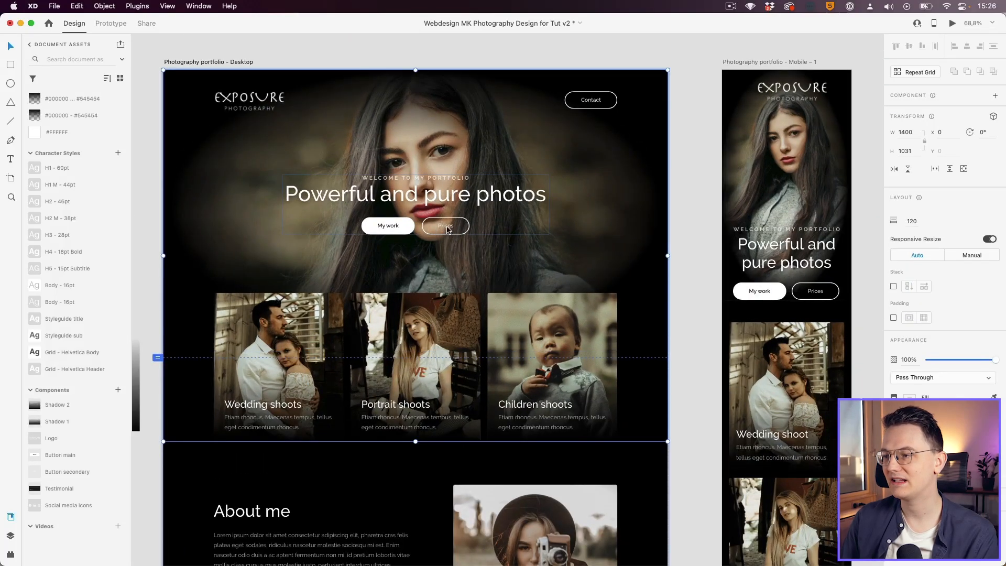
scroll(598, 100, down, 20)
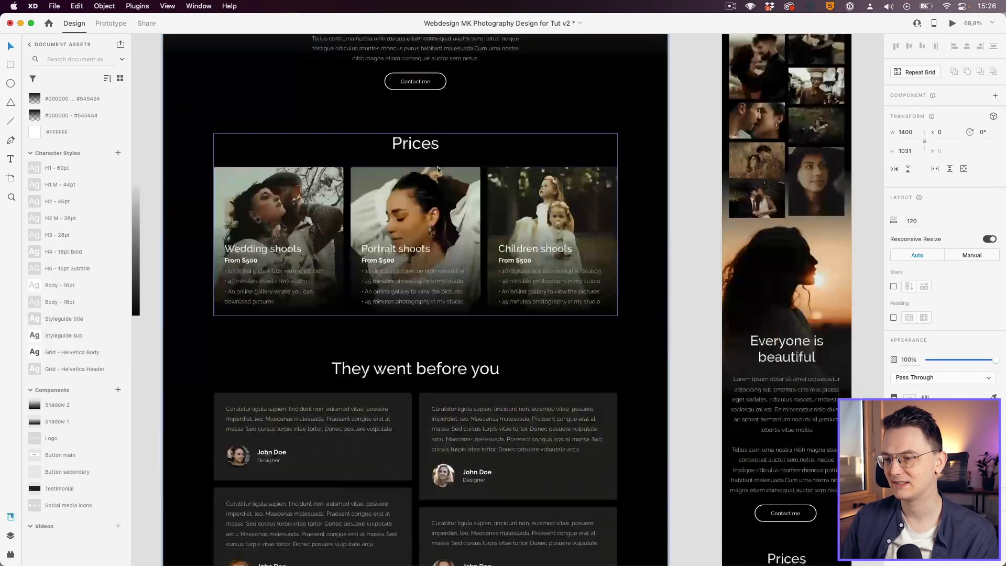
scroll(411, 382, down, 8)
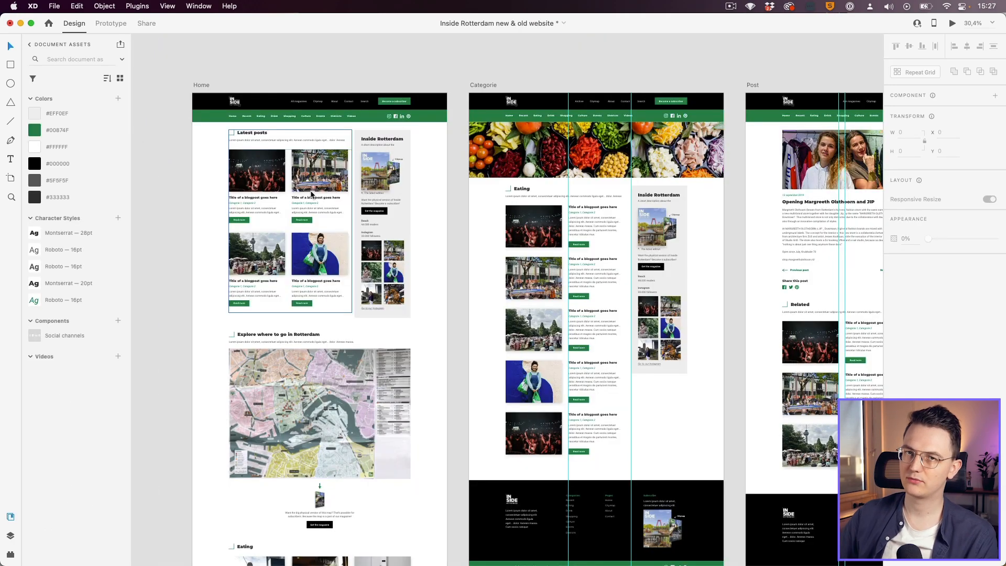
- Examine the button styles on the Home and Categorie artboards of the Inside Rotterdam design
scroll(231, 180, up, 5)
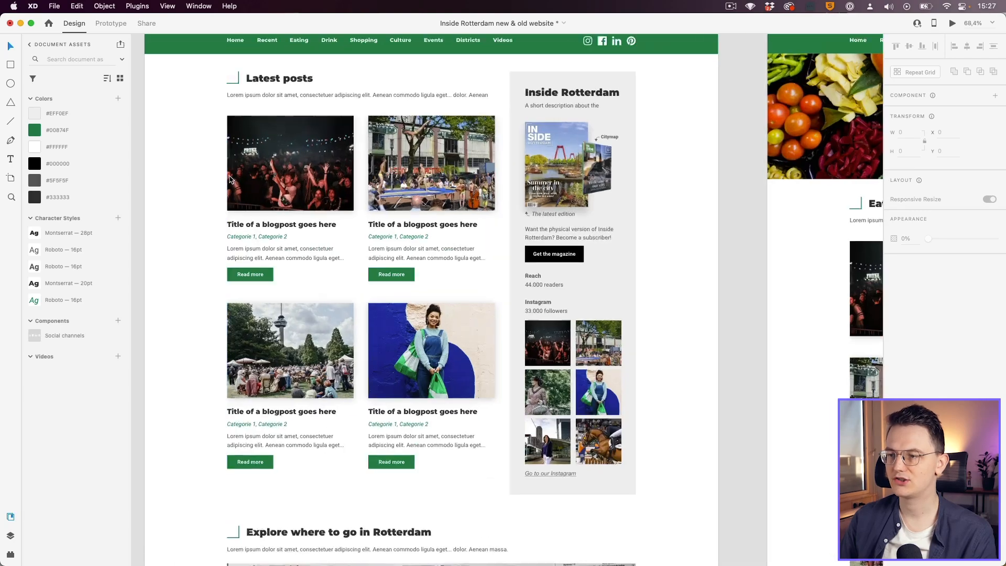
drag(209, 165, 219, 236)
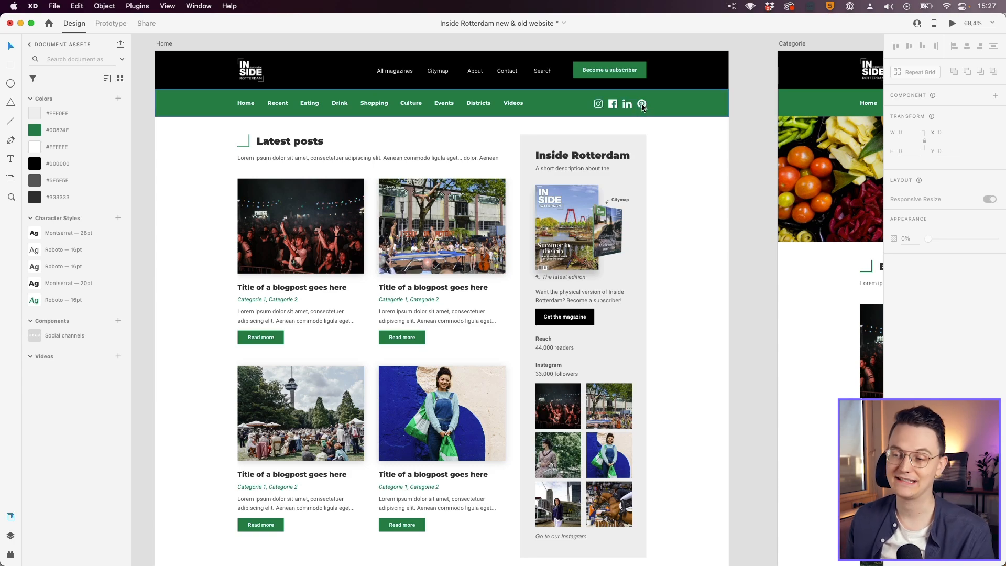
scroll(481, 353, up, 2)
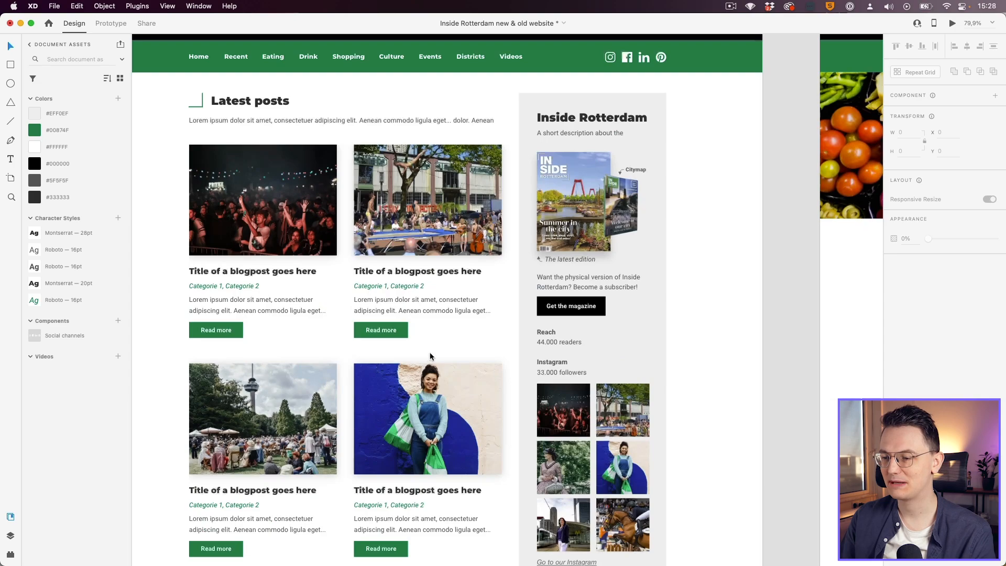
scroll(431, 355, down, 5)
scroll(541, 388, right, 8)
scroll(354, 242, up, 5)
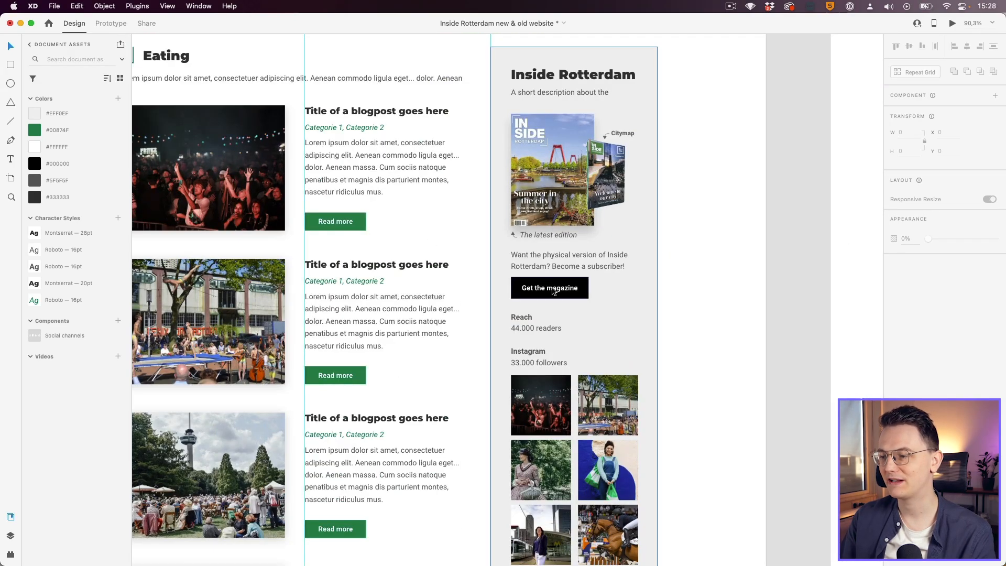
- Look over the Magazines, Web 1920 – 13, Web 1920 – 14 and Post artboards and return to the Home page
scroll(556, 292, down, 5)
scroll(564, 296, right, 8)
scroll(545, 286, down, 2)
scroll(505, 263, right, 4)
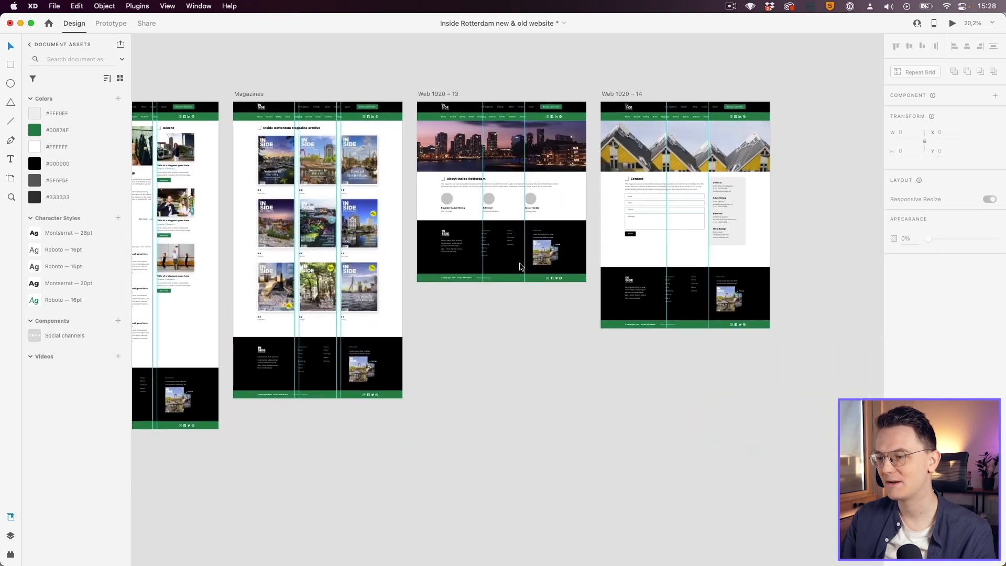
scroll(509, 264, up, 5)
scroll(511, 265, down, 5)
scroll(513, 246, left, 10)
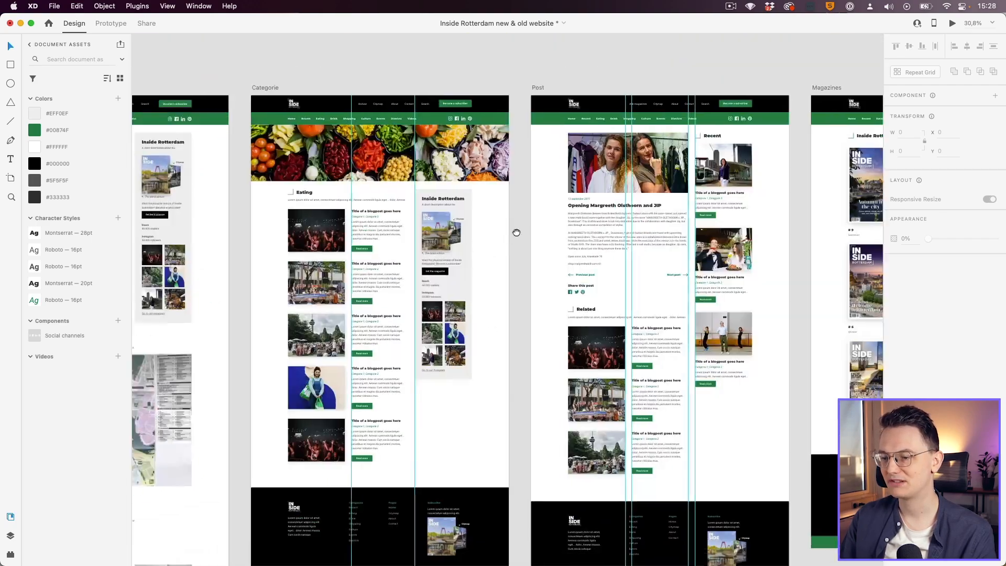
scroll(537, 249, down, 3)
scroll(330, 270, up, 5)
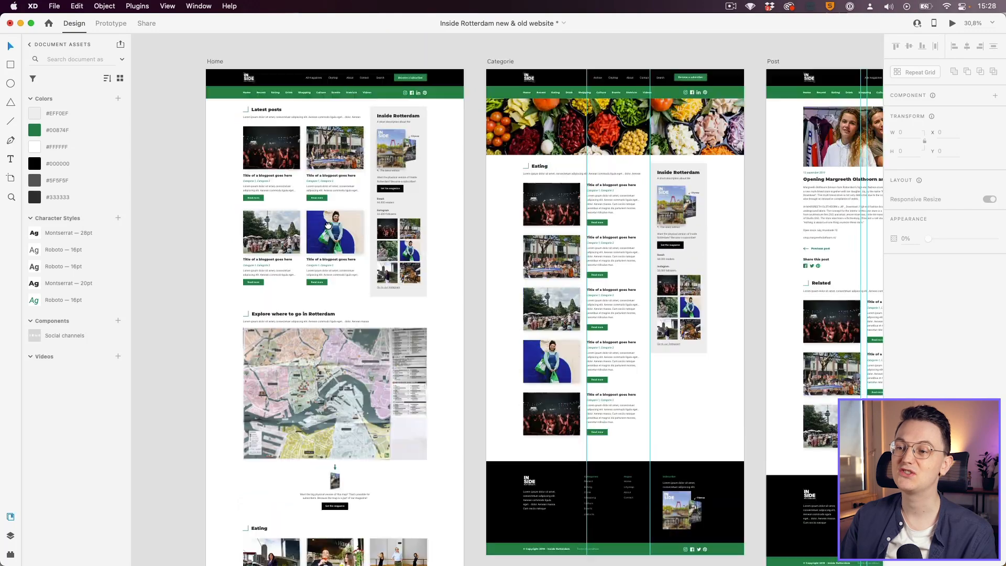
- Place the header's "Become a subscriber" button on the empty canvas above the Home artboard
scroll(308, 242, left, 2)
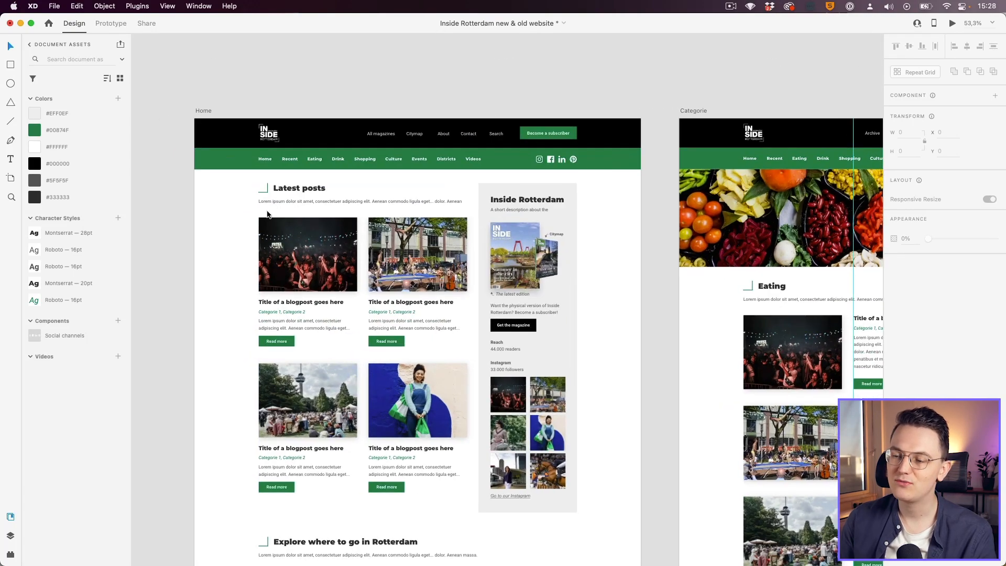
scroll(542, 149, up, 1)
click(554, 135)
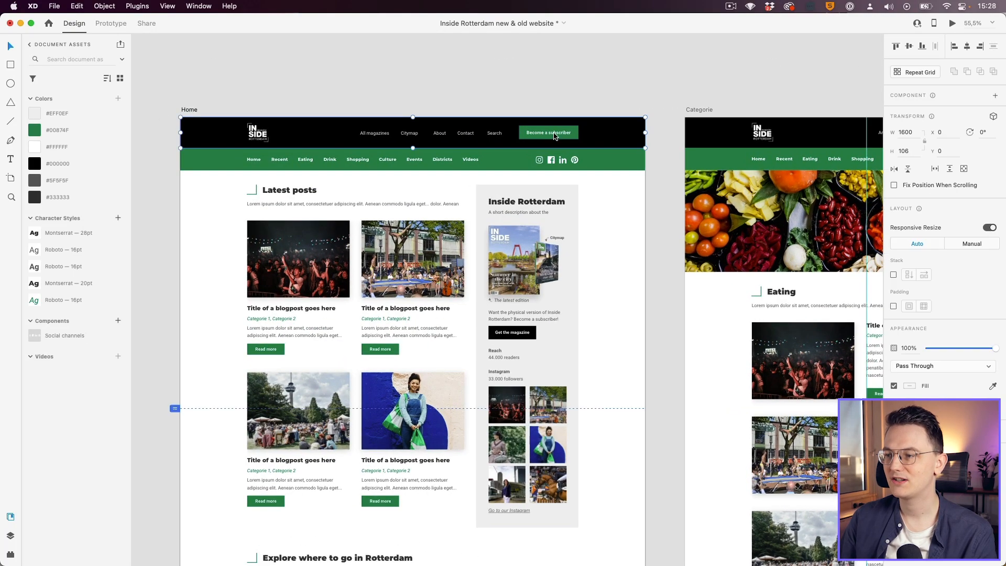
double_click(554, 135)
drag(524, 136, 245, 90)
scroll(230, 79, up, 5)
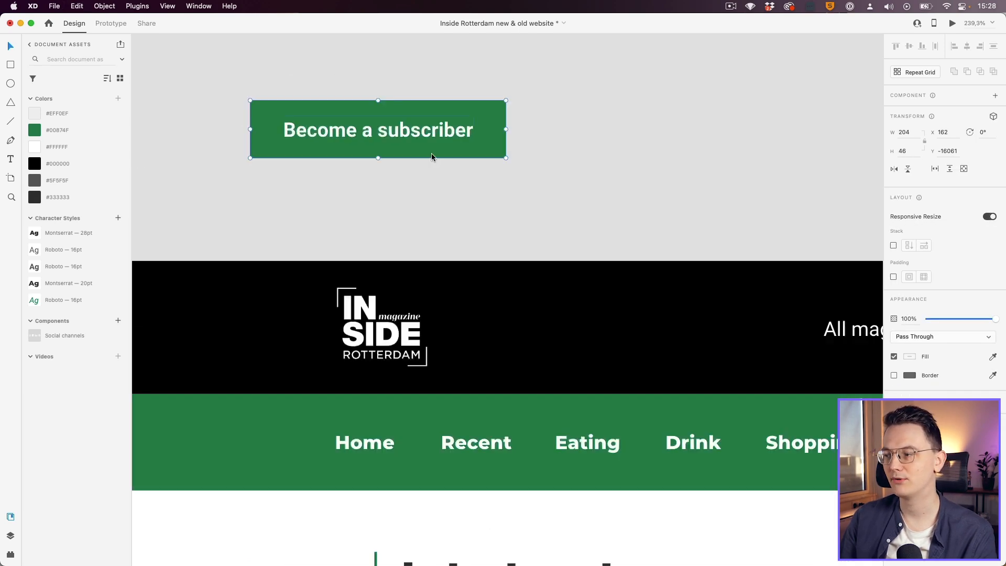
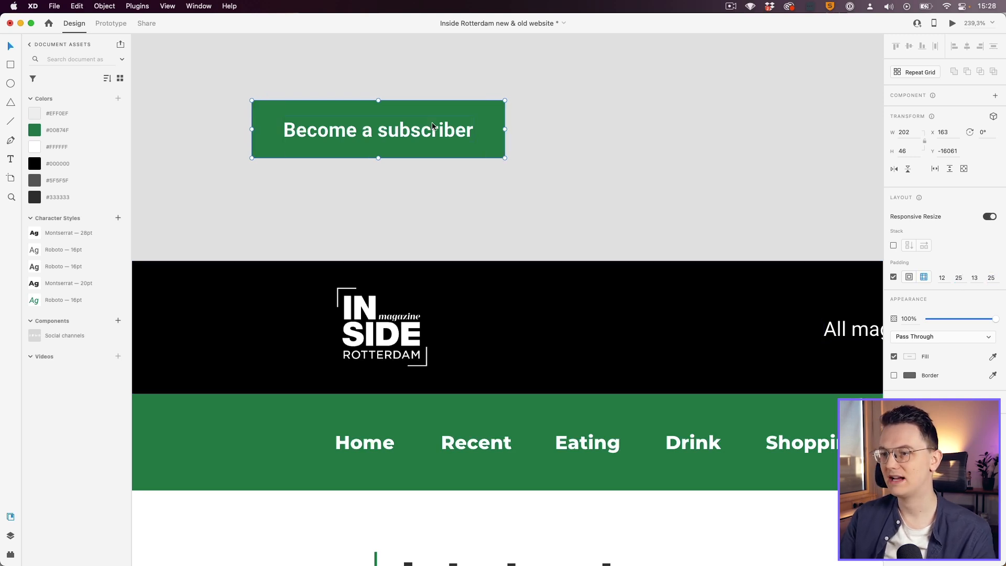
- Change the label of the green button above the Home artboard to "Button"
double_click(359, 135)
text(Button)
click(392, 181)
drag(466, 184, 231, 71)
scroll(351, 178, down, 3)
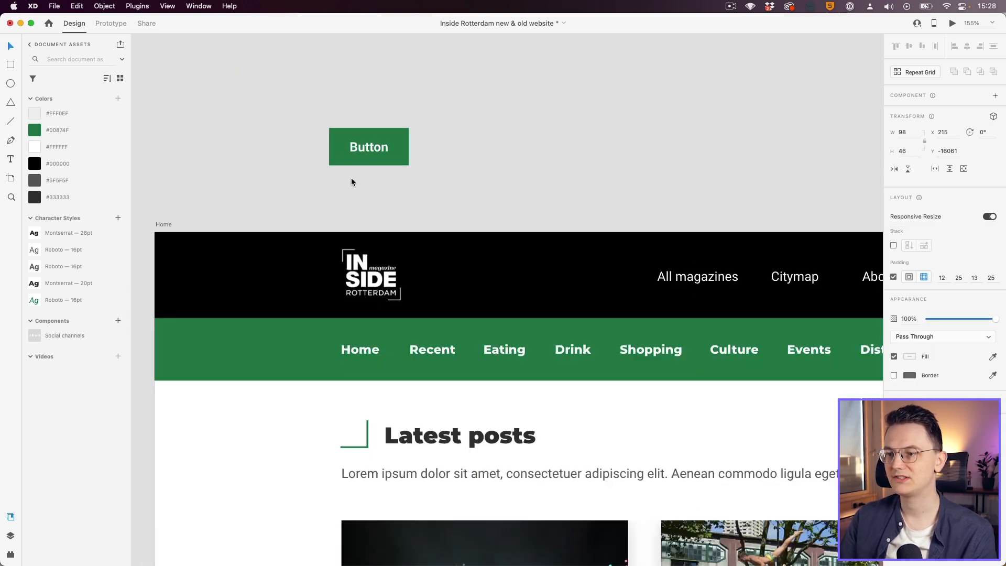
- Turn the green button above the Home artboard into a component named "Button"
click(118, 320)
text(Butt)
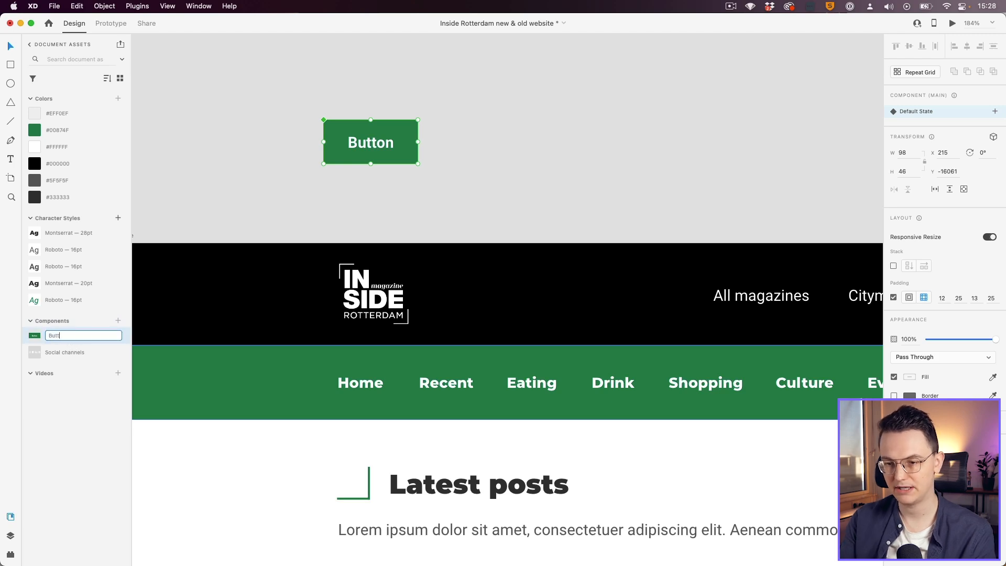
text(on)
key(Return)
- Replace the "Read more" button in the Latest posts grid with a Button component instance aligned to the post text's left edge
scroll(356, 200, down, 5)
scroll(375, 114, down, 10)
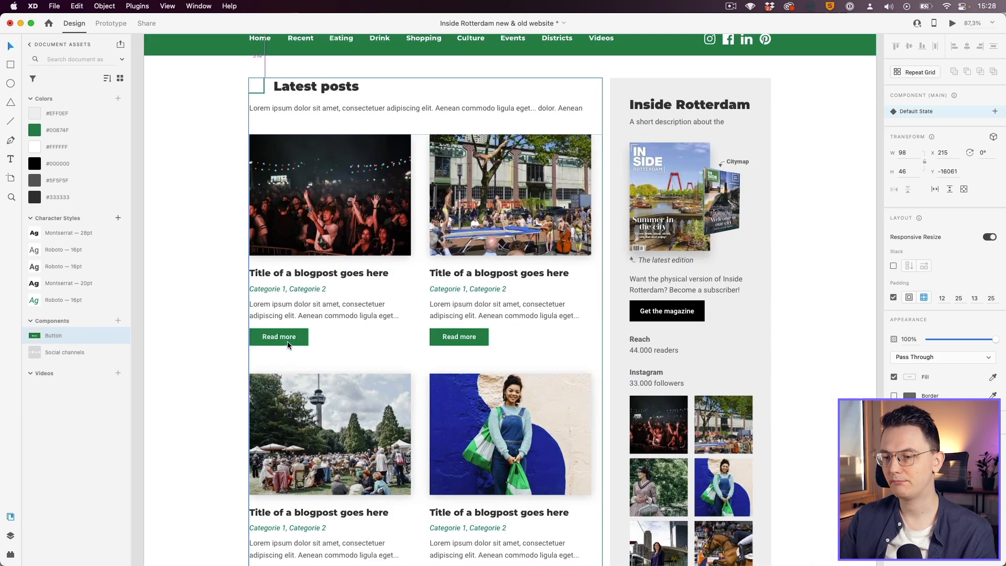
scroll(287, 343, down, 2)
scroll(257, 330, up, 5)
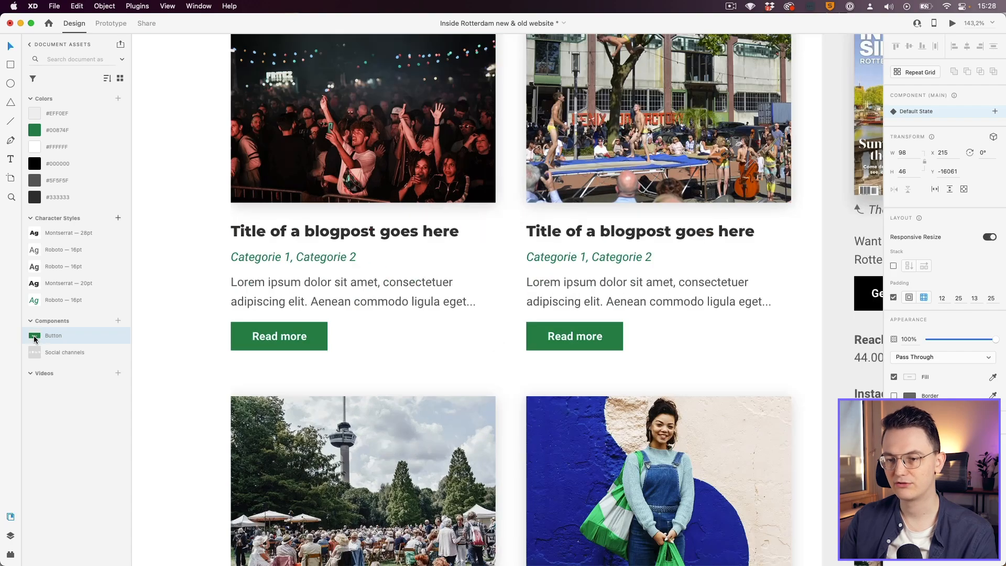
scroll(306, 344, down, 4)
double_click(306, 344)
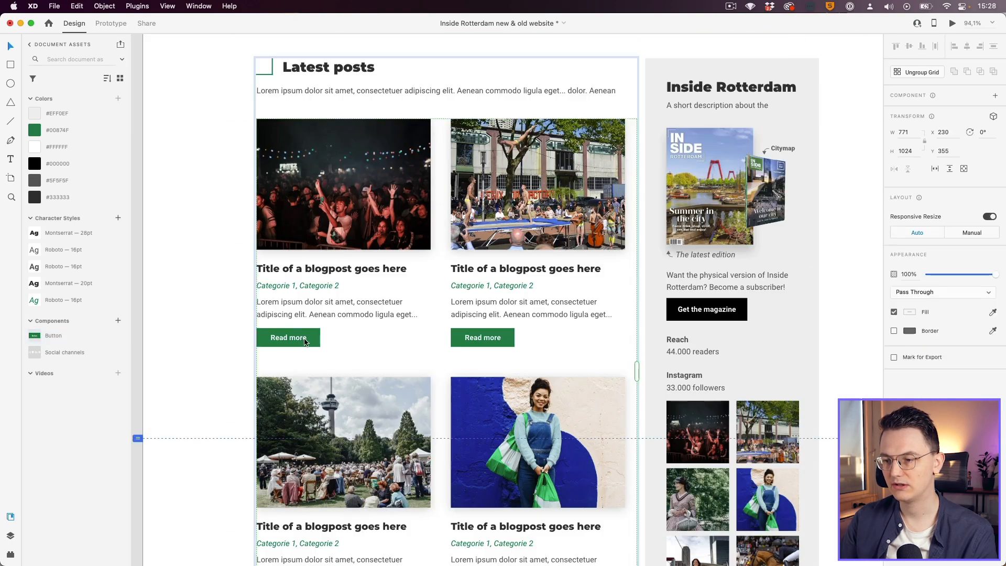
scroll(305, 343, up, 4)
scroll(277, 335, down, 4)
scroll(277, 335, up, 6)
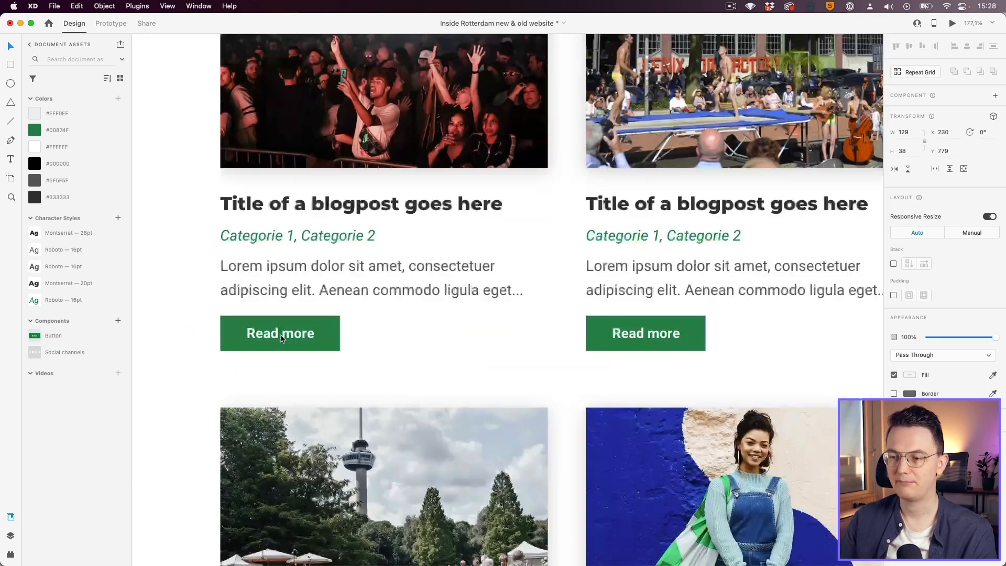
drag(66, 337, 338, 327)
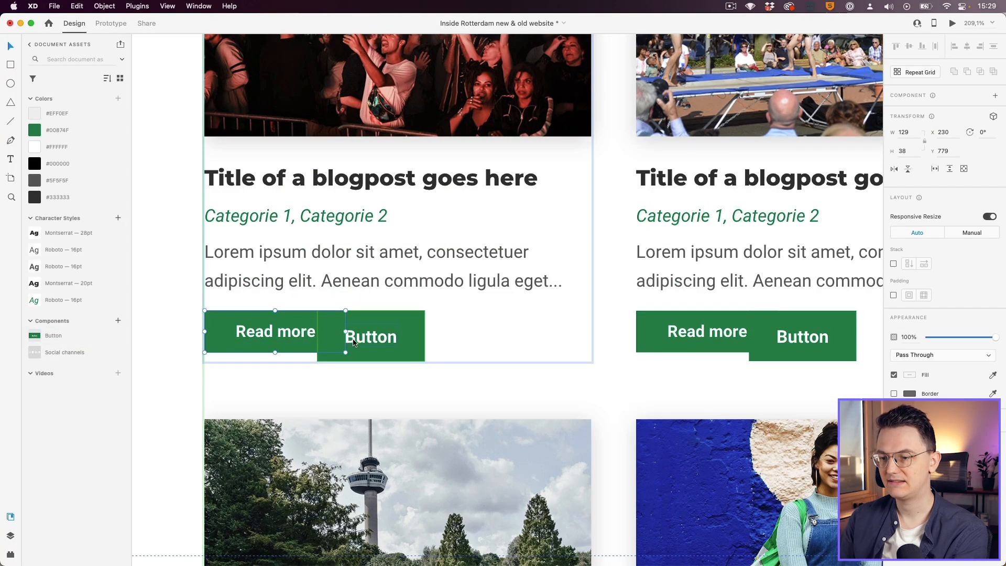
key(Delete)
drag(370, 344, 245, 335)
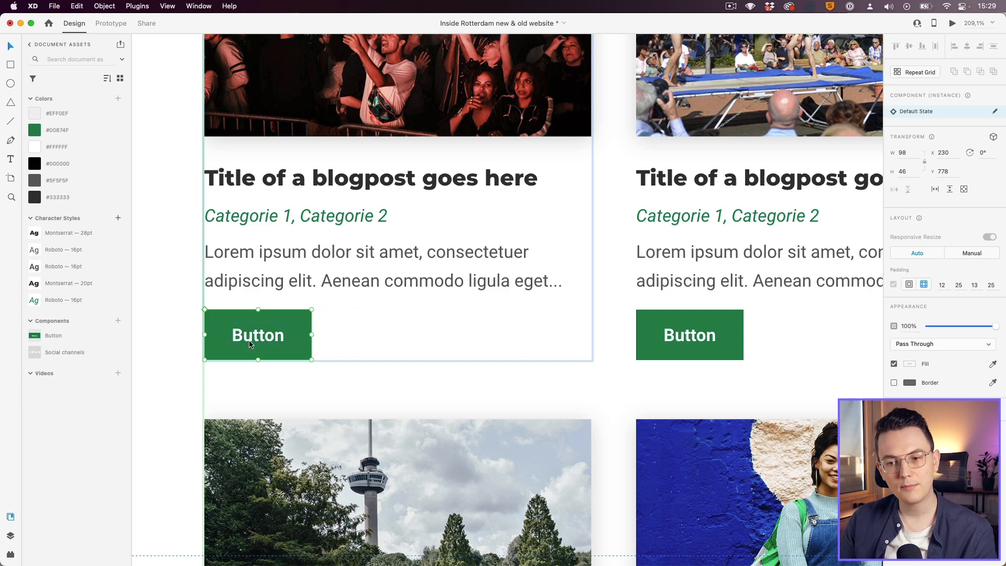
- Examine the main Button component above the Home artboard, including the marker on its corner
scroll(254, 343, down, 5)
scroll(286, 165, up, 4)
scroll(286, 163, down, 2)
drag(213, 40, 312, 82)
click(257, 58)
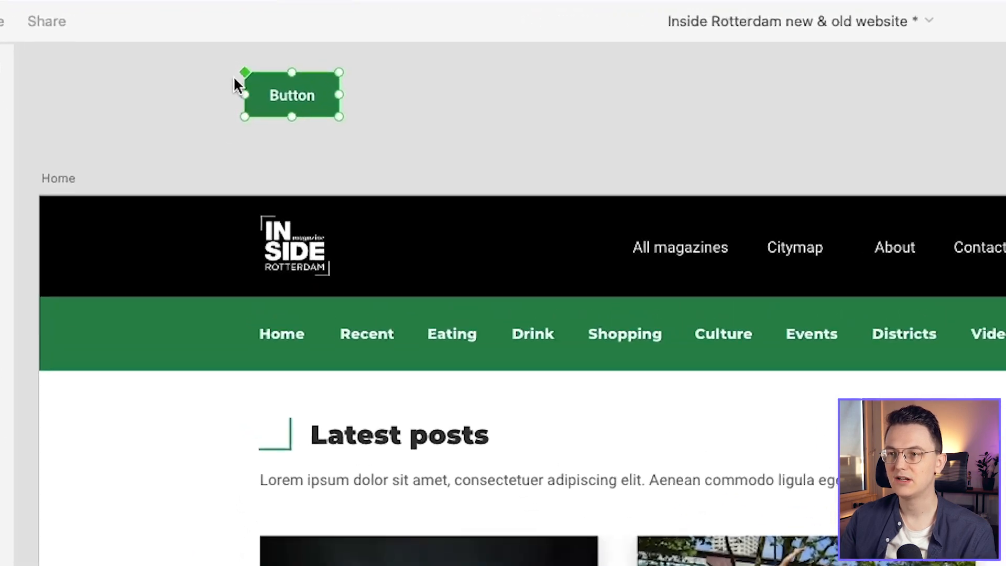
scroll(238, 76, up, 6)
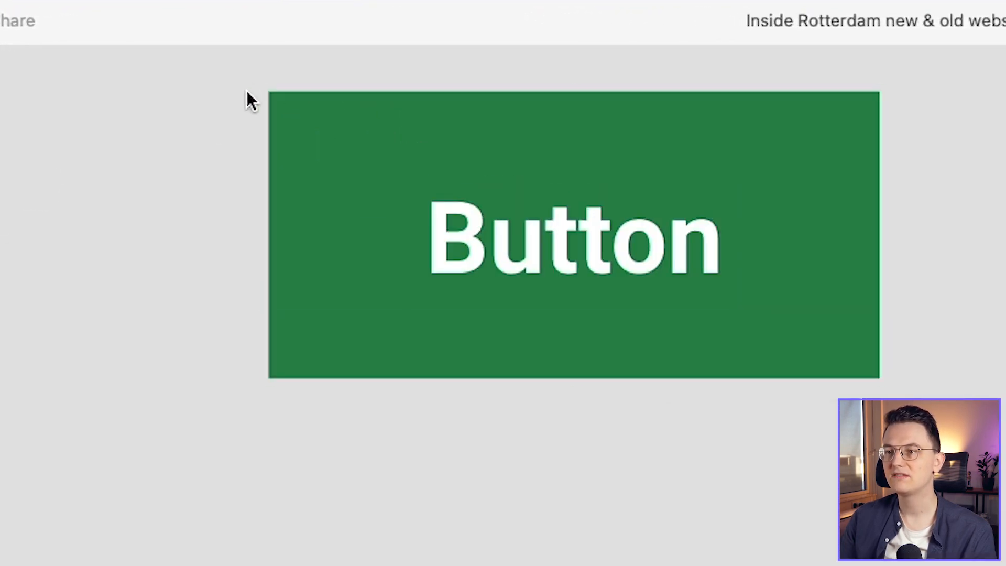
scroll(251, 147, up, 1)
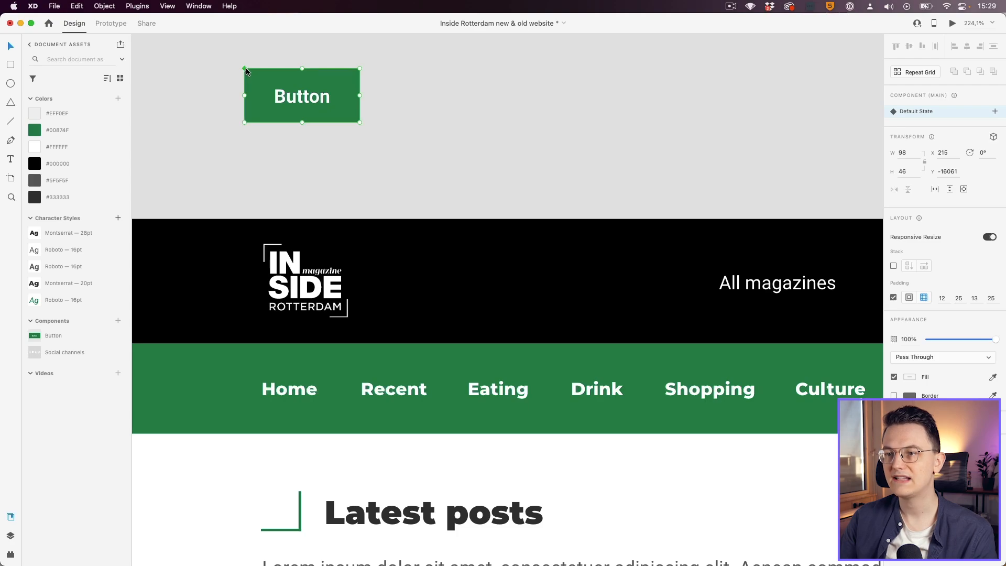
scroll(232, 101, down, 2)
scroll(233, 115, down, 3)
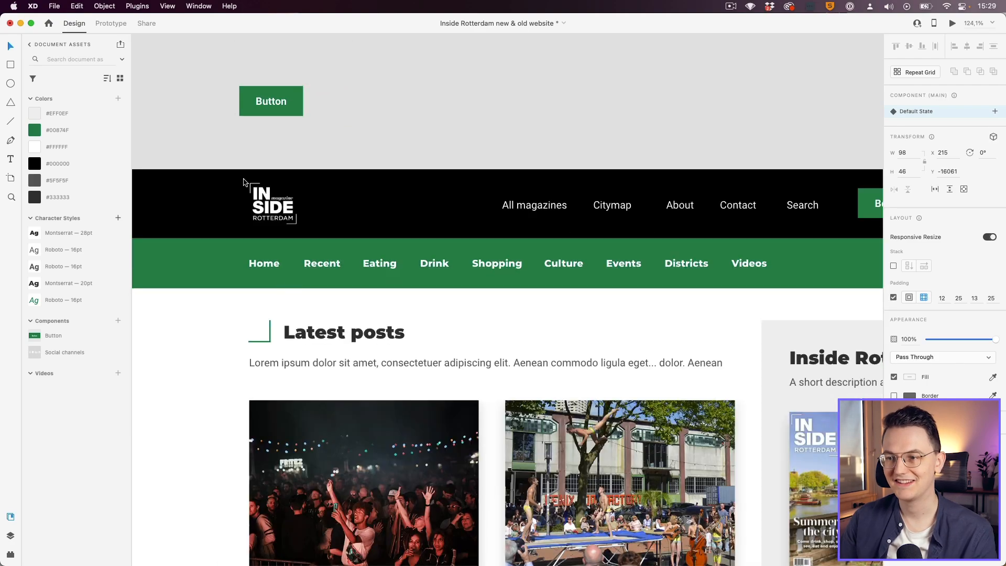
- Inspect the Button component instance under the first blogpost in the Latest posts grid
scroll(234, 136, down, 8)
scroll(263, 328, up, 4)
click(238, 297)
double_click(239, 297)
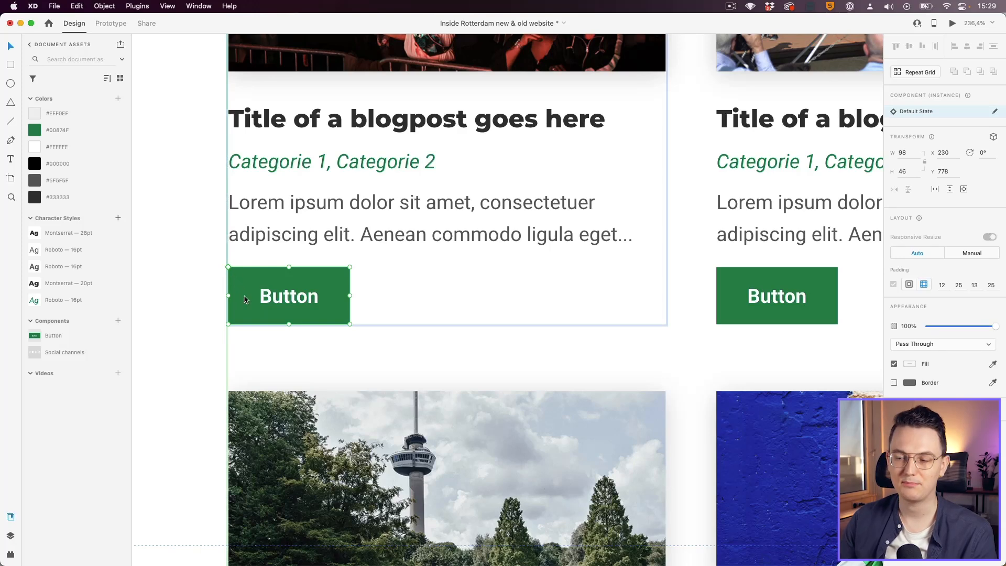
- Try relabelling the first blogpost's button instance as "Read more", and undo the text change
scroll(248, 300, down, 5)
scroll(257, 301, up, 2)
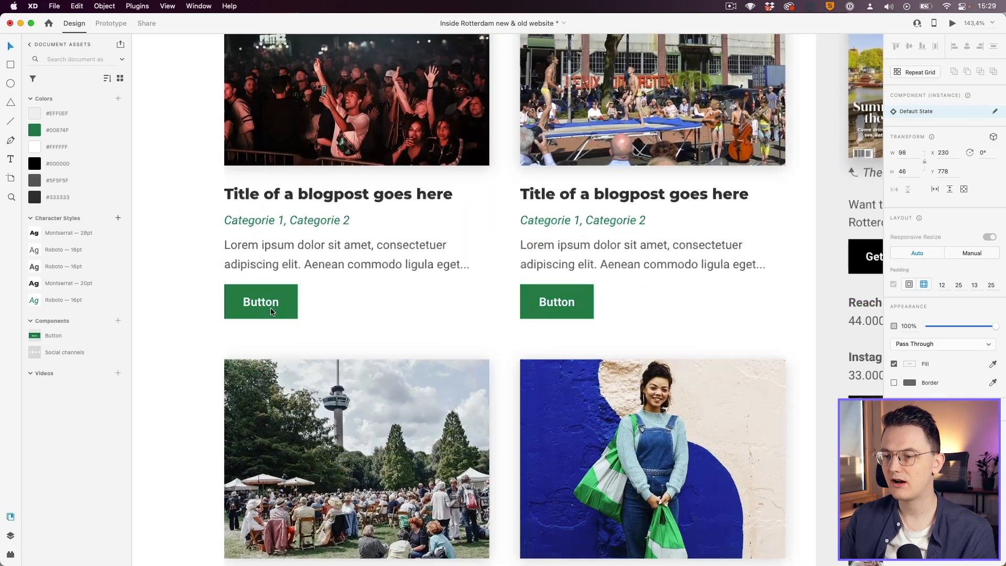
double_click(259, 306)
double_click(259, 306)
text(Read more)
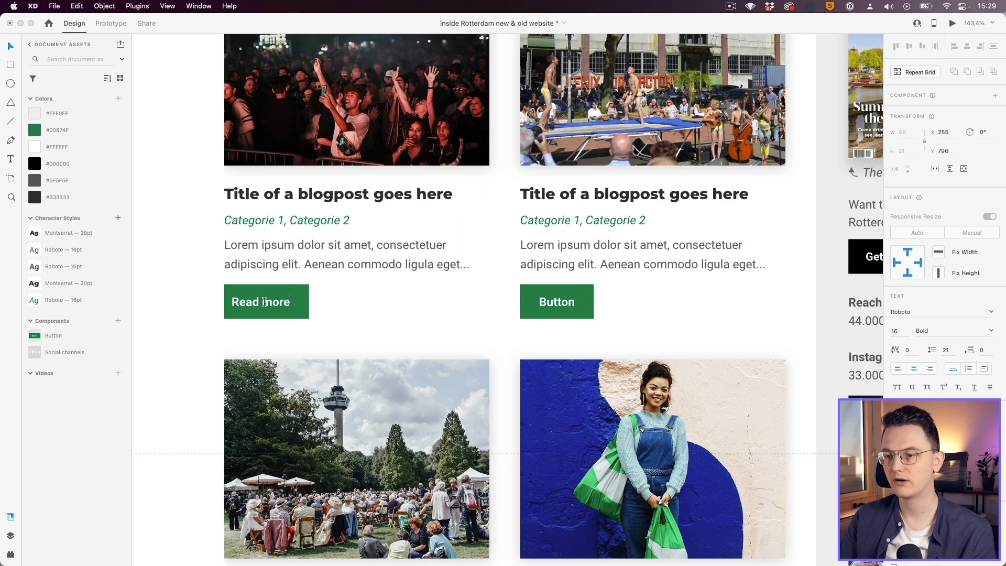
key(Escape)
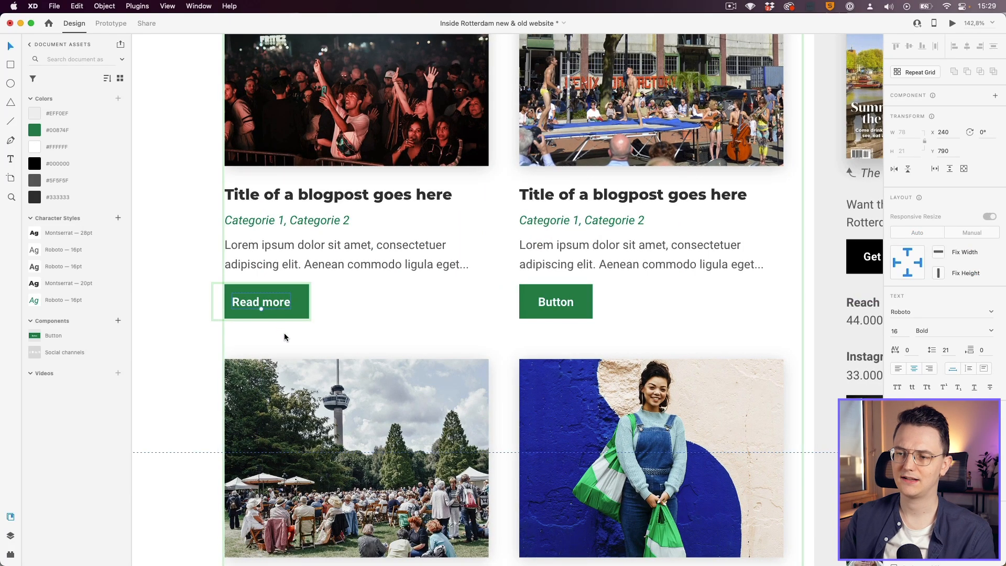
key(super+z)
- Open the main component of the blogpost button for editing and left-align its label text
click(290, 314)
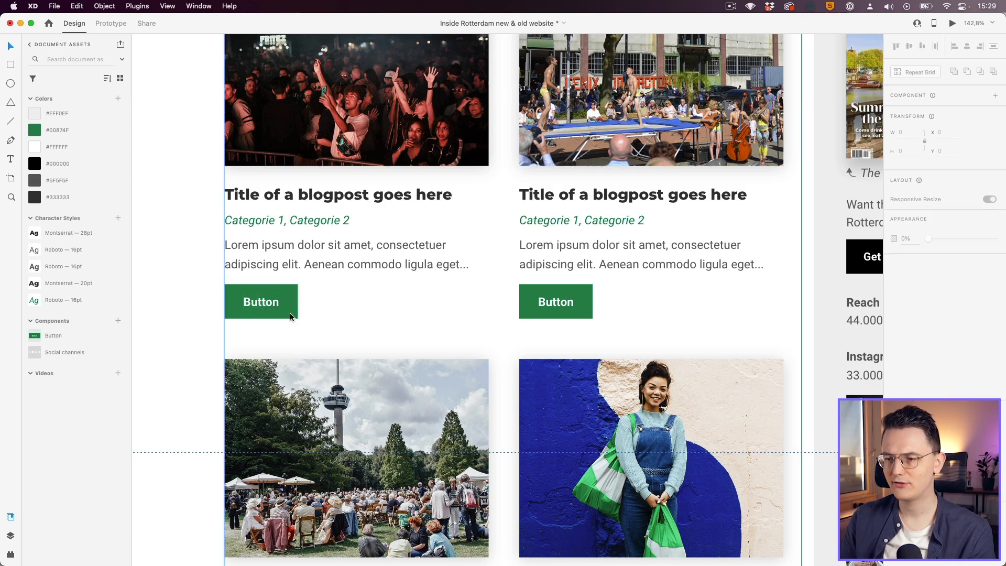
double_click(287, 297)
right_click(287, 297)
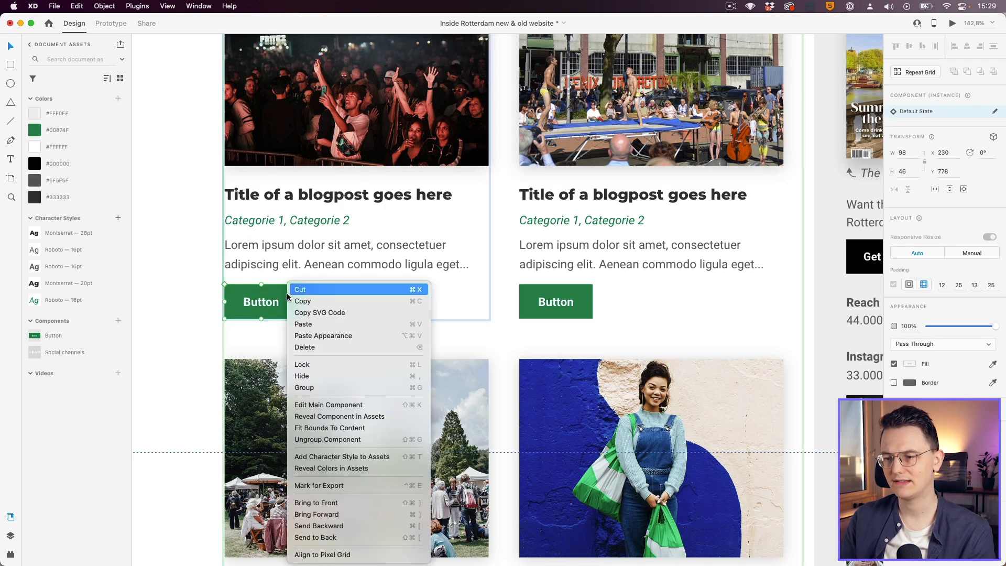
click(350, 405)
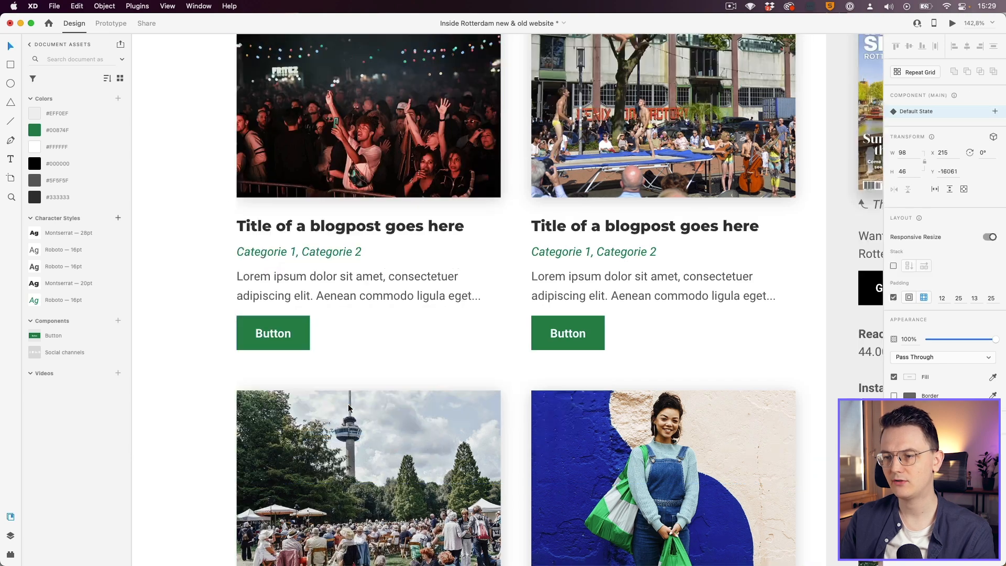
double_click(514, 306)
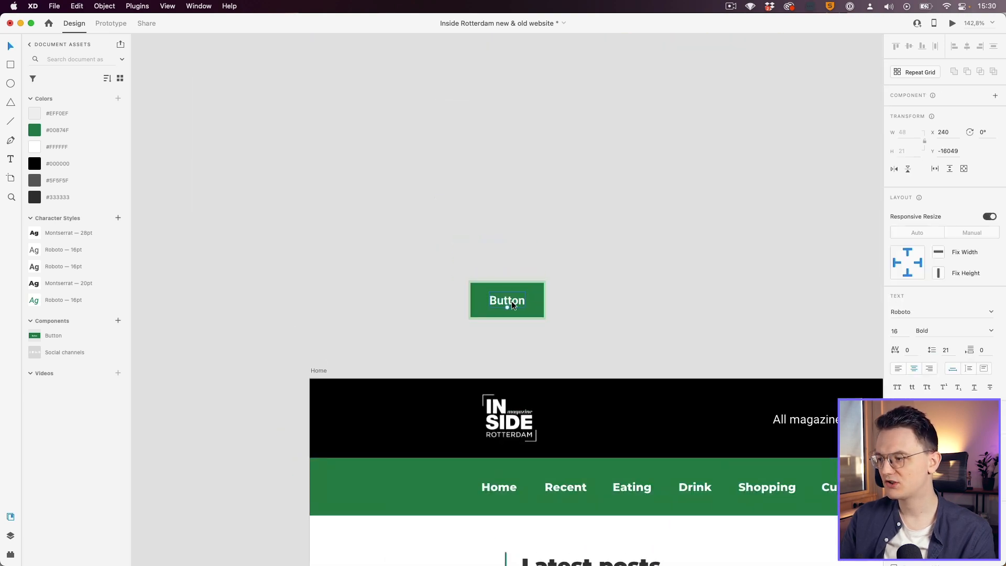
click(667, 313)
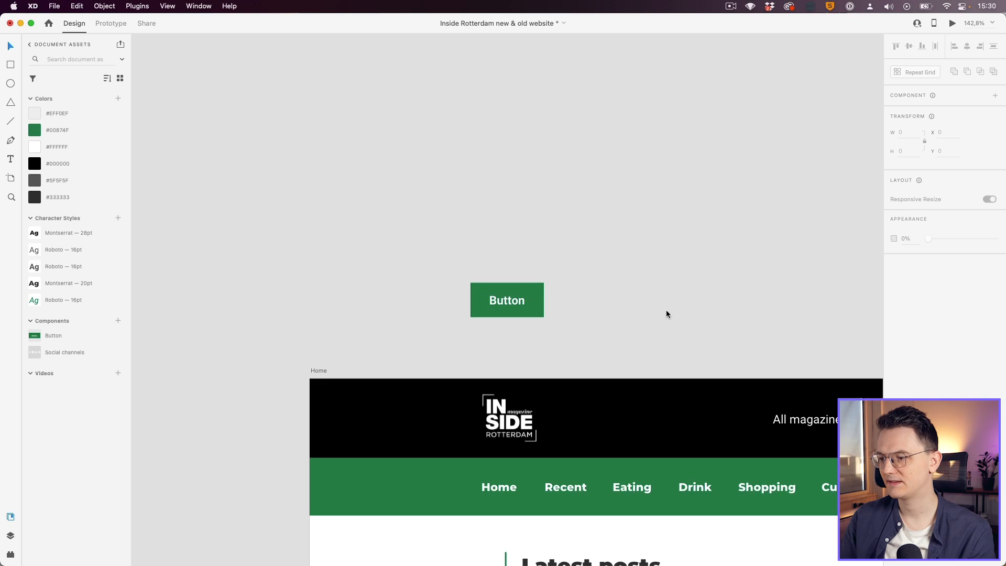
- Set the label of the Button instance under the first blogpost to "Read more"
scroll(498, 308, down, 20)
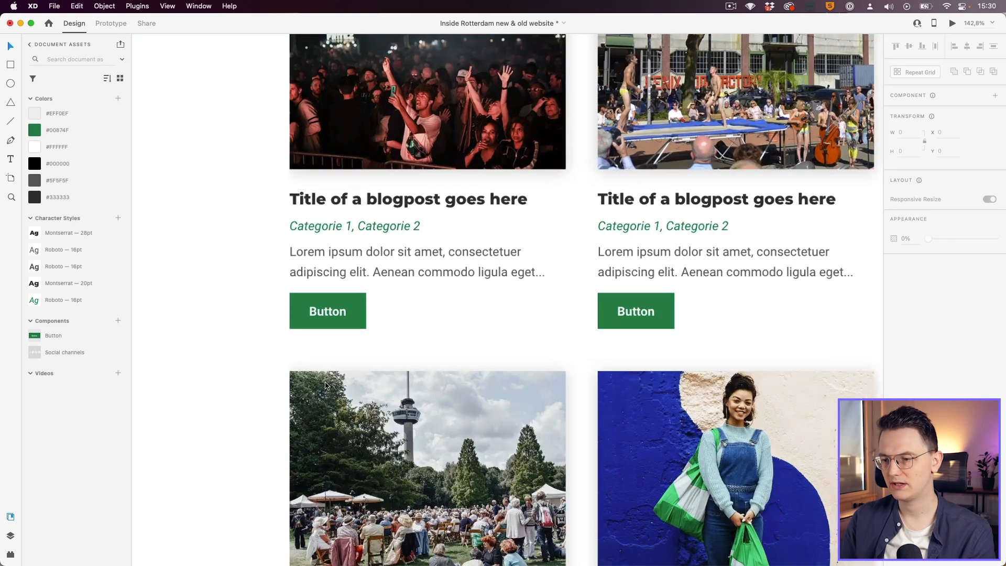
scroll(325, 383, up, 5)
click(334, 257)
double_click(331, 256)
double_click(326, 256)
double_click(326, 255)
text(Read more)
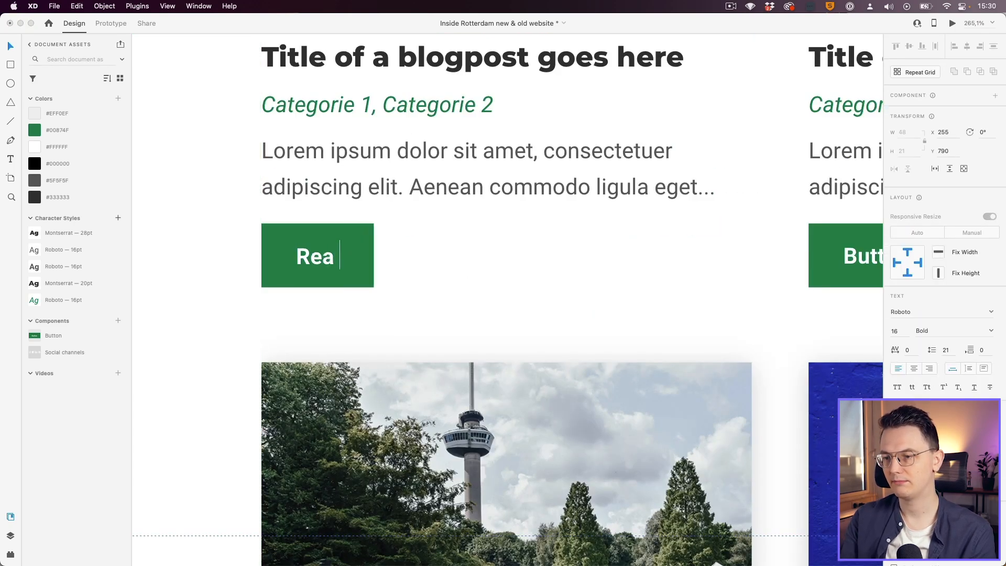
scroll(503, 284, down, 5)
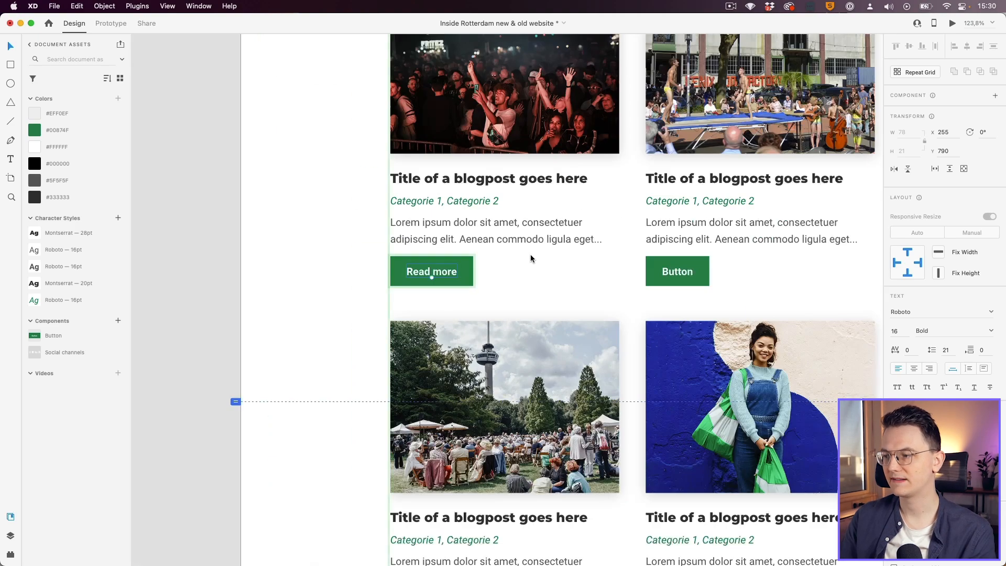
click(527, 259)
- Set the corner radius of the main Button component's background rectangle to 7
scroll(527, 259, down, 5)
drag(527, 259, 291, 294)
scroll(285, 297, up, 1)
scroll(231, 287, up, 2)
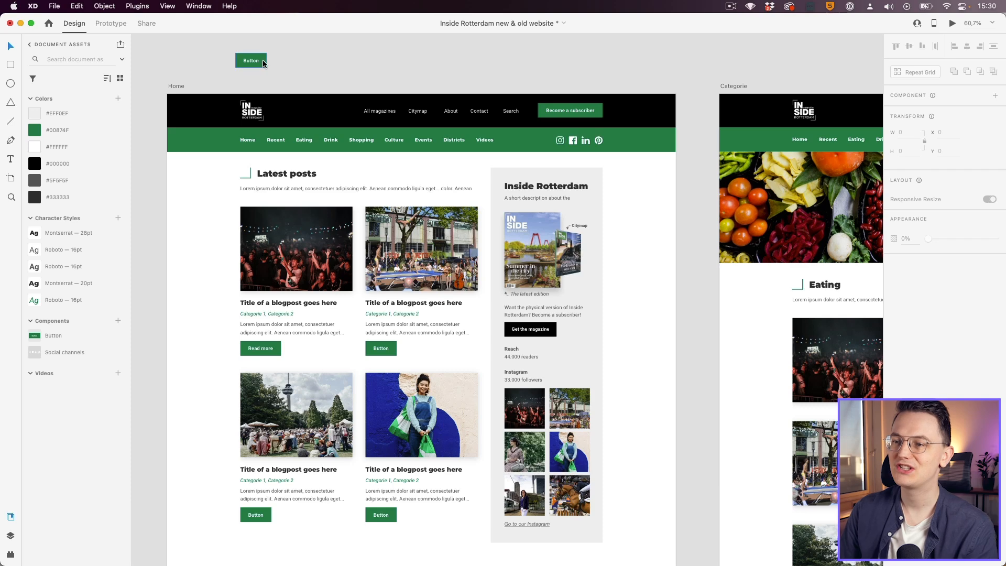
click(263, 62)
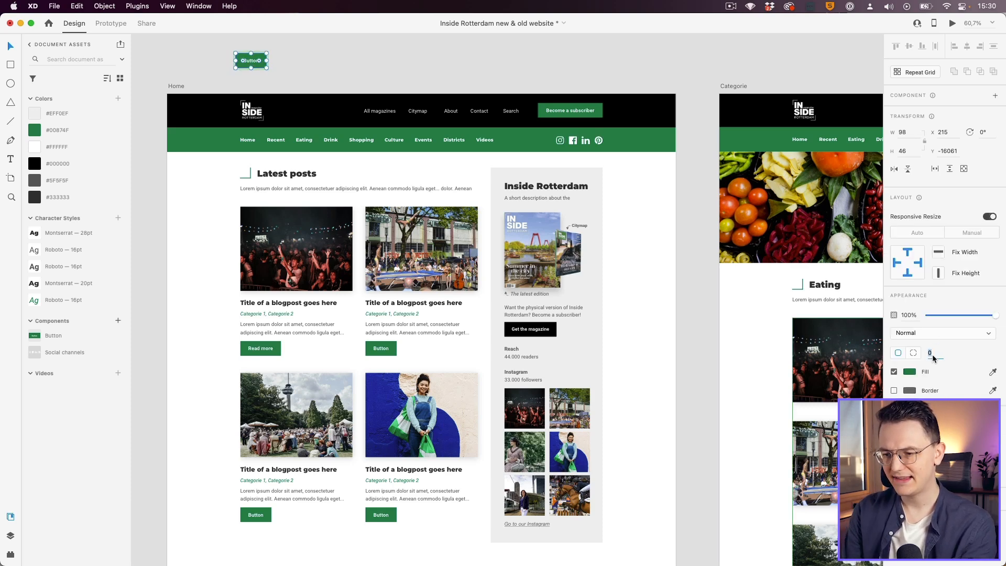
text(7)
scroll(245, 350, up, 1)
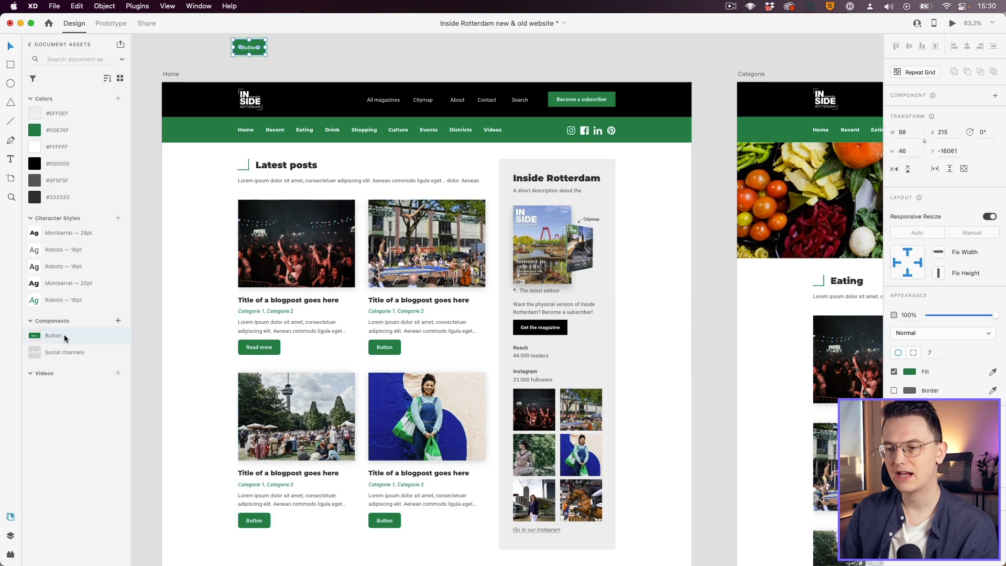
- Look over the buttons on the Categorie, Post and Magazines artboards and return to the main Button component
scroll(265, 345, down, 5)
scroll(265, 346, right, 8)
scroll(276, 325, up, 15)
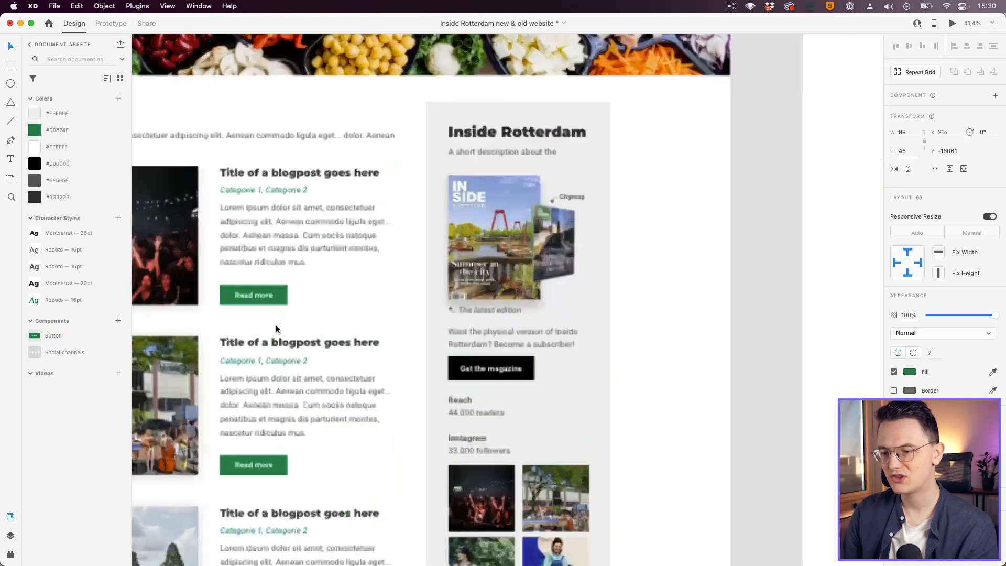
scroll(226, 305, down, 12)
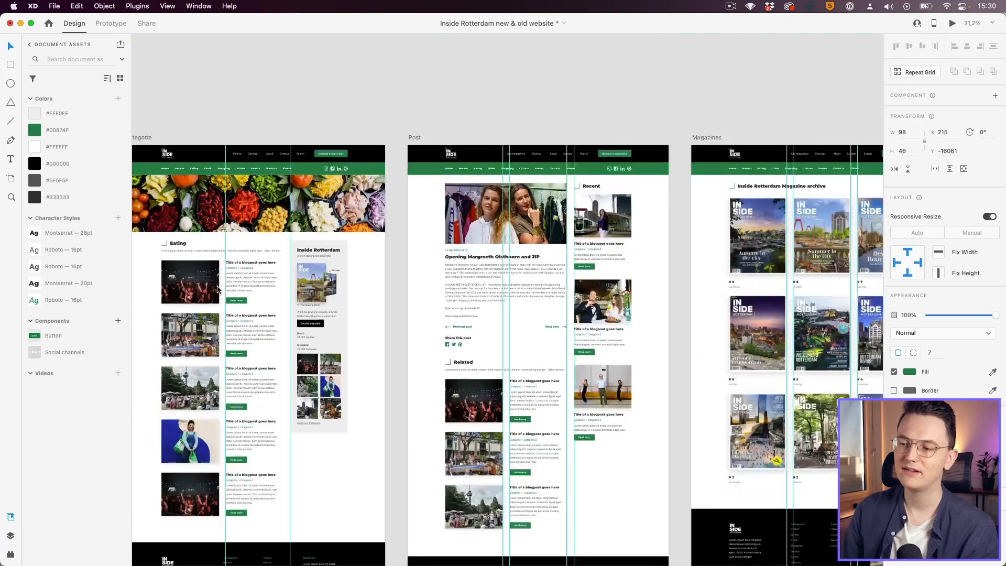
scroll(334, 225, left, 5)
scroll(334, 225, up, 3)
scroll(265, 216, up, 20)
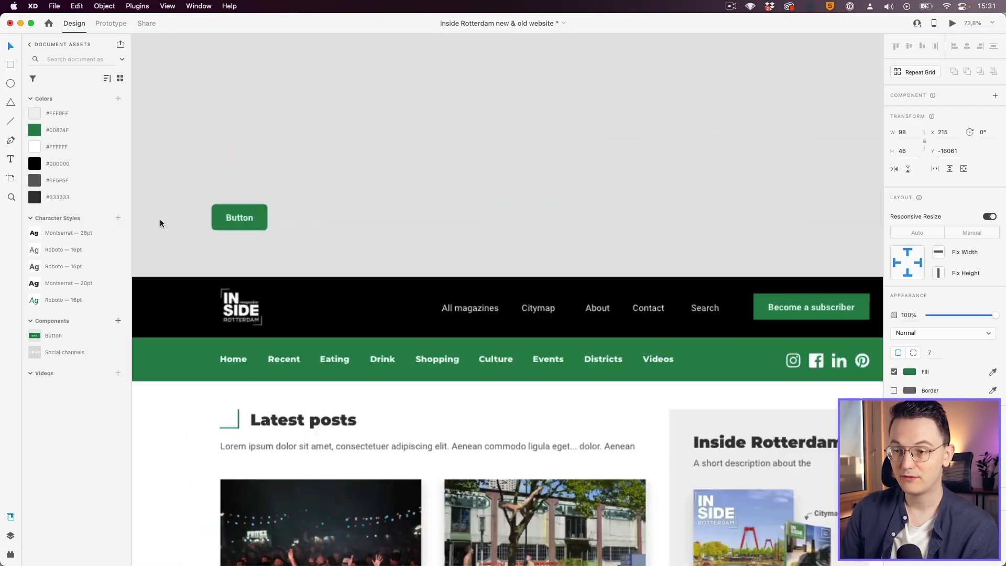
- Place a copy of the Button component on the canvas to the right of the main one
scroll(257, 212, down, 4)
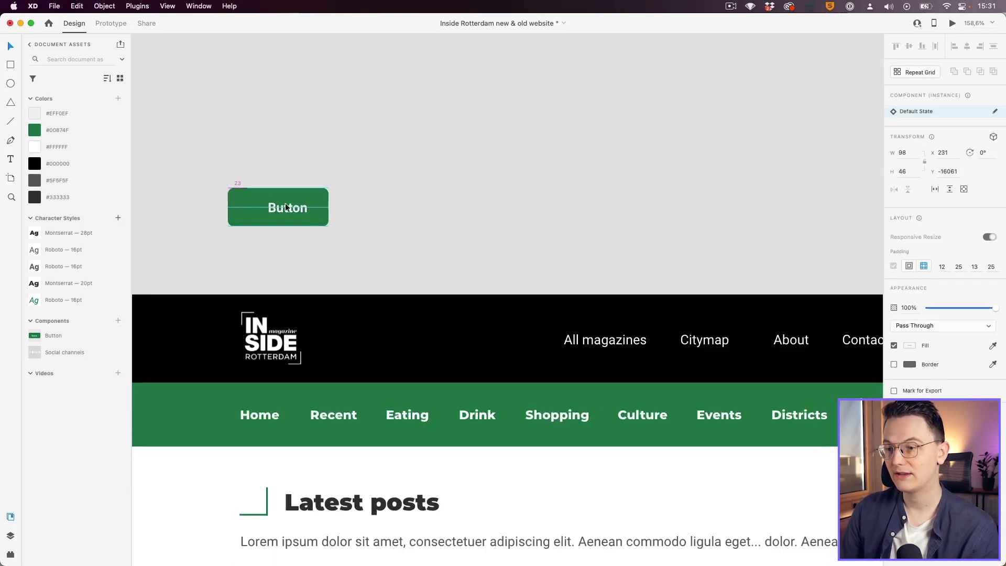
drag(239, 218, 346, 219)
scroll(345, 216, up, 2)
double_click(347, 219)
double_click(426, 227)
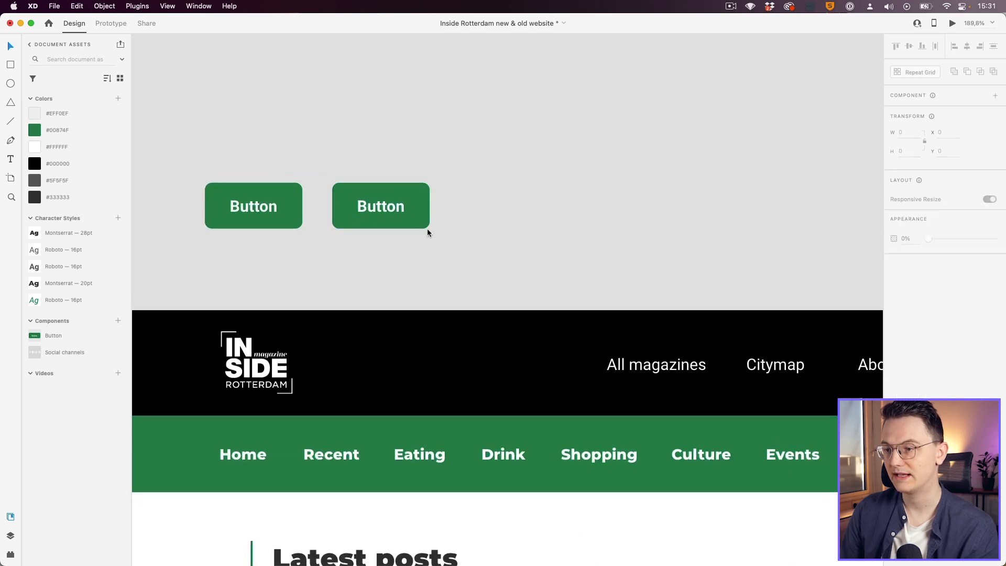
- Detach the copied button from its component and fill its background with black #000000
click(47, 165)
drag(337, 152, 463, 270)
double_click(398, 207)
click(398, 207)
key(super+z)
click(419, 212)
key(Escape)
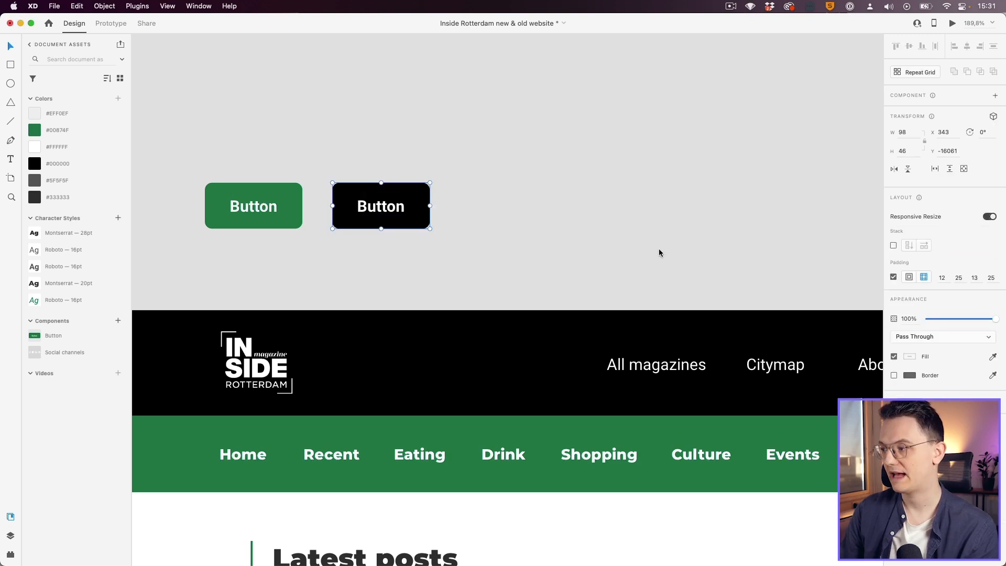
- Change the black button's label to "Button black"
double_click(381, 210)
double_click(381, 211)
key(Right)
text(2)
key(BackSpace)
text(black)
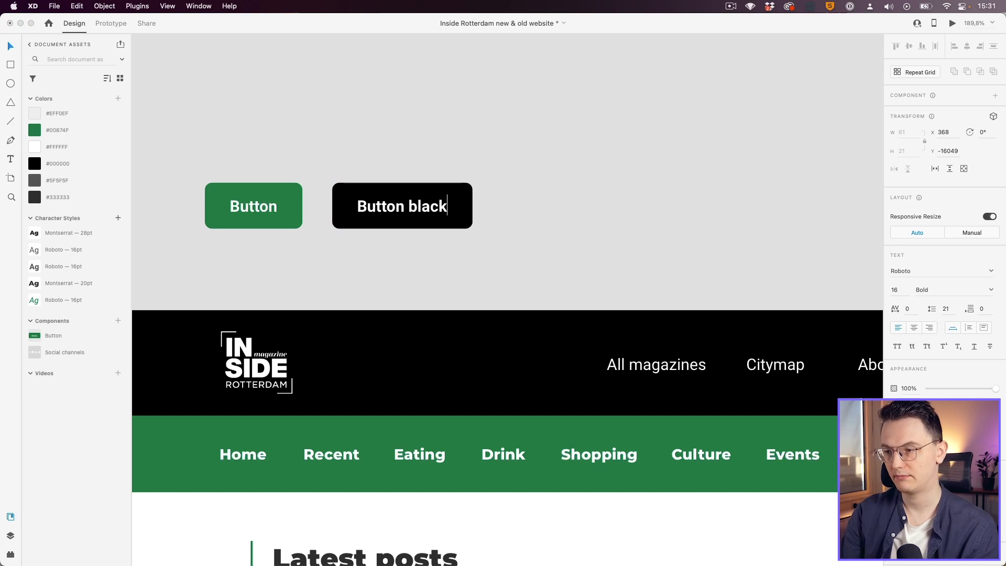
- Change the label of the green main button to "Button green"
double_click(254, 206)
double_click(254, 207)
key(Right)
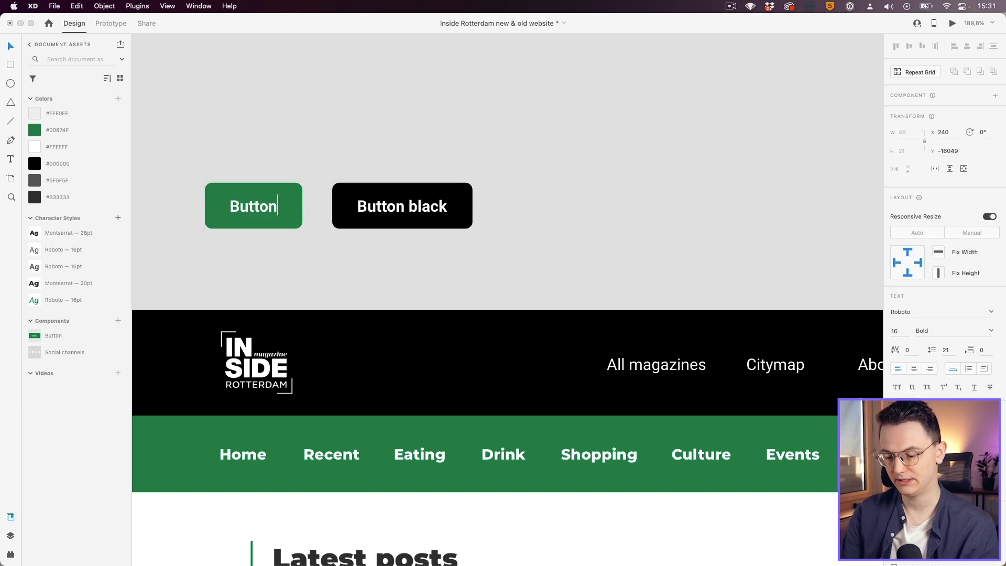
text(gr)
text(een)
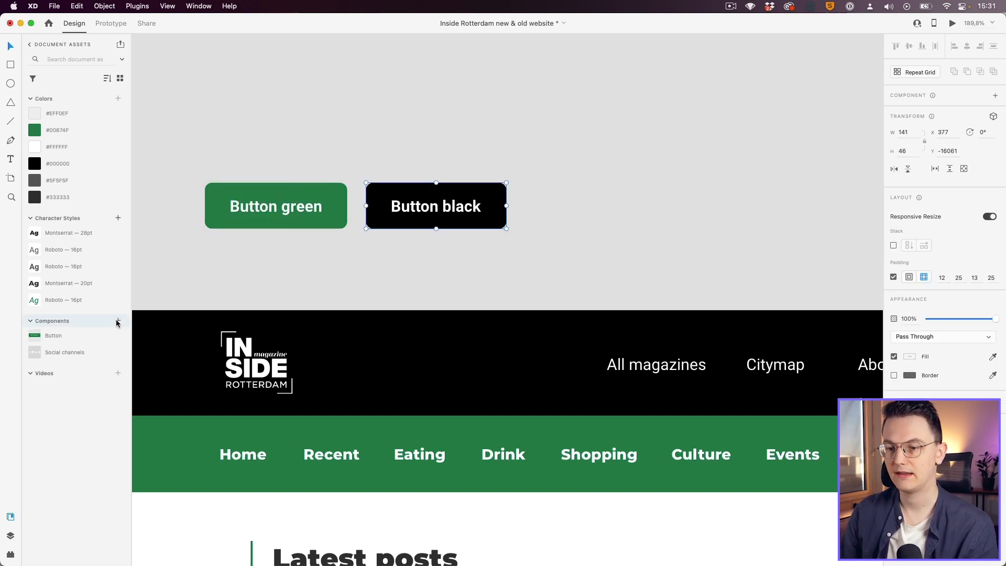
- Turn the black button into a component and name it "Button black"
click(118, 320)
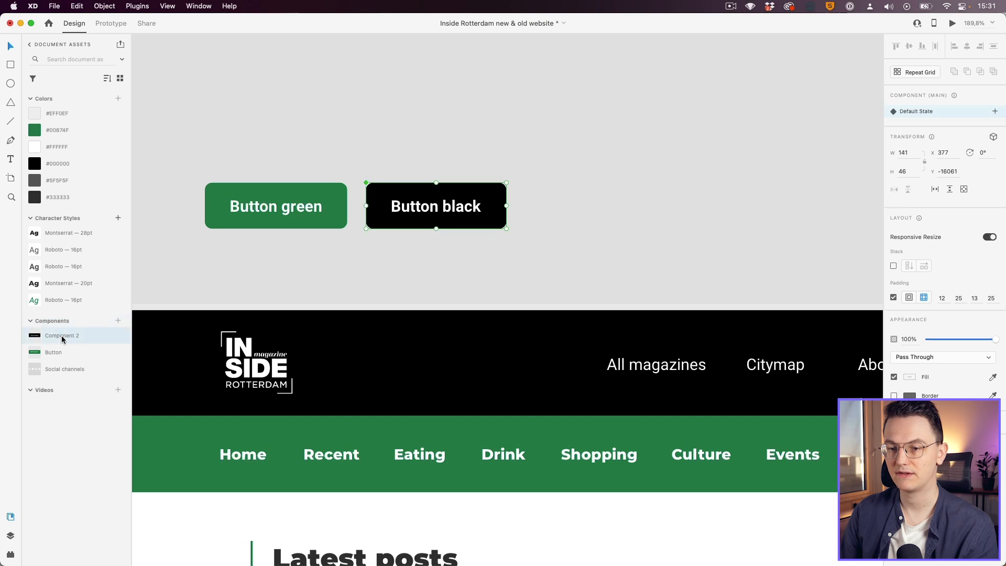
double_click(63, 339)
text(Button black)
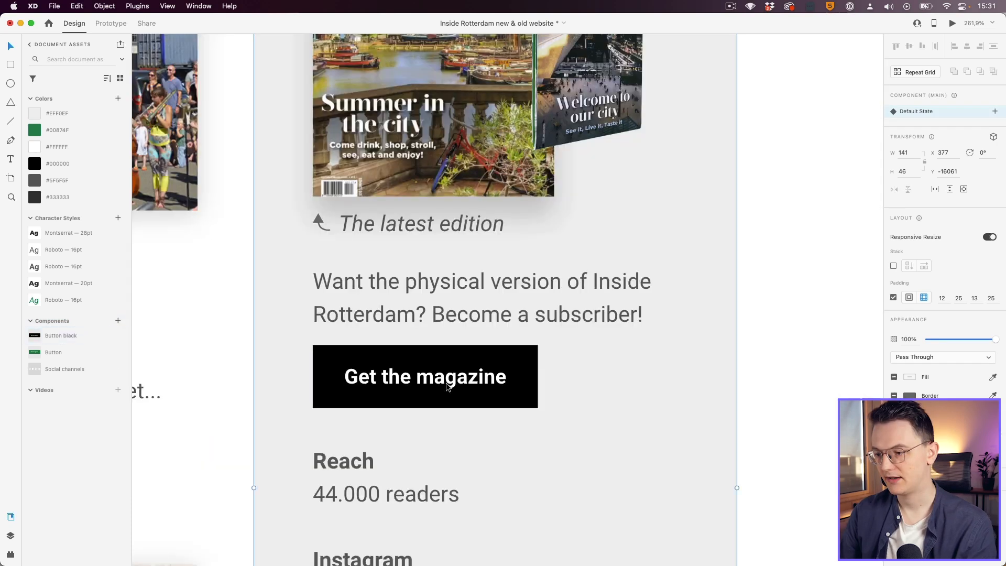
- Replace the sidebar's magazine button with an instance of the Button black component labelled "Get the magazine"
click(447, 387)
drag(39, 337, 623, 376)
double_click(556, 384)
text(Get the magazine)
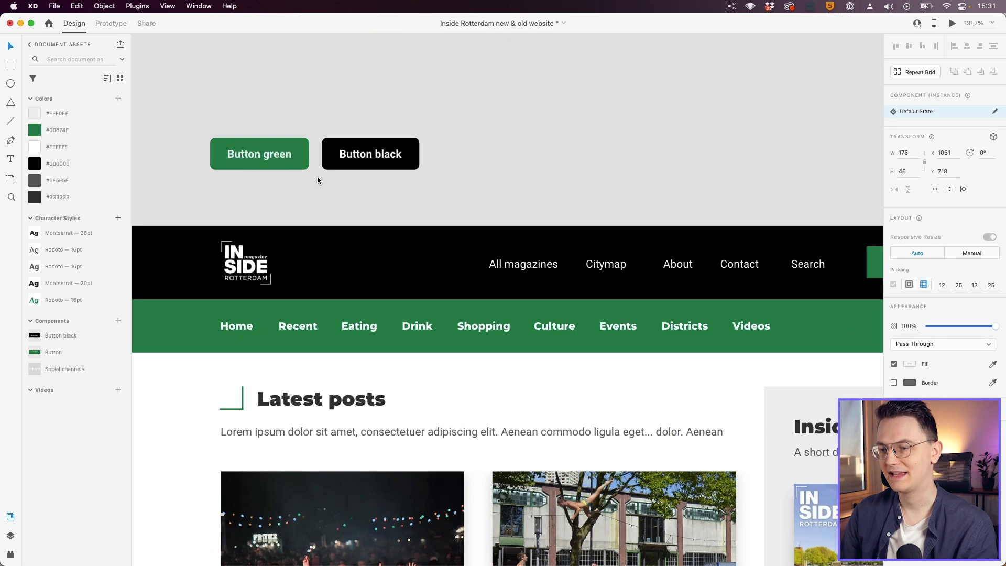
- Remove the rounded corners from the backgrounds of the main green and black buttons
scroll(310, 172, up, 5)
click(330, 147)
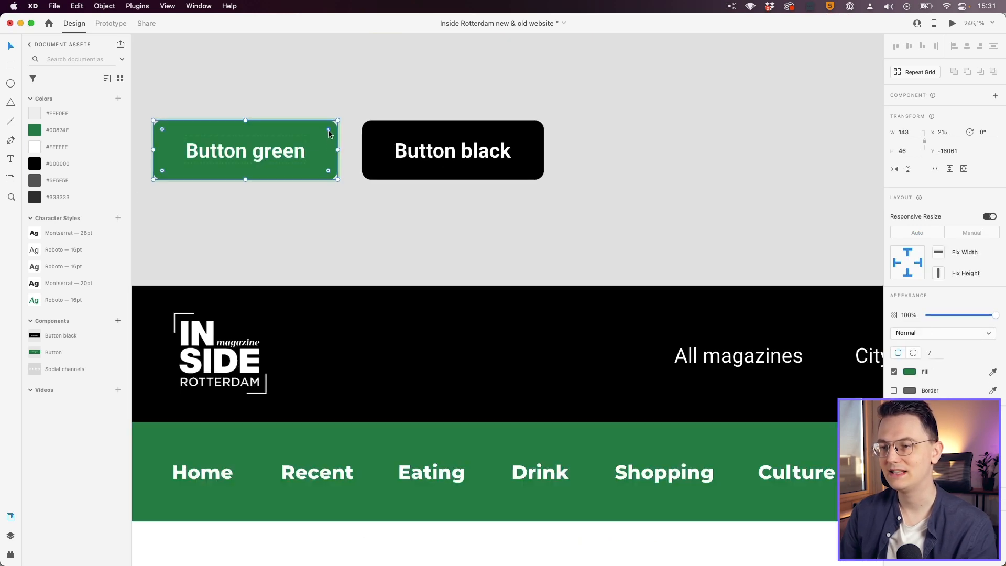
click(379, 100)
double_click(370, 139)
drag(371, 130, 340, 126)
click(341, 127)
scroll(341, 128, down, 5)
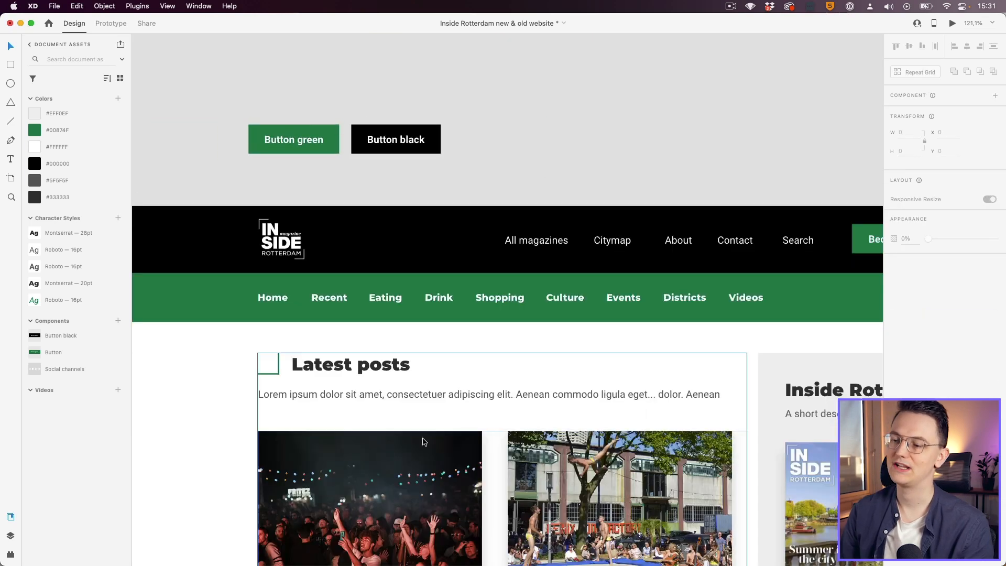
- Look over the blog post sections on the Home artboard, from Latest posts down to Shopping
scroll(306, 310, down, 5)
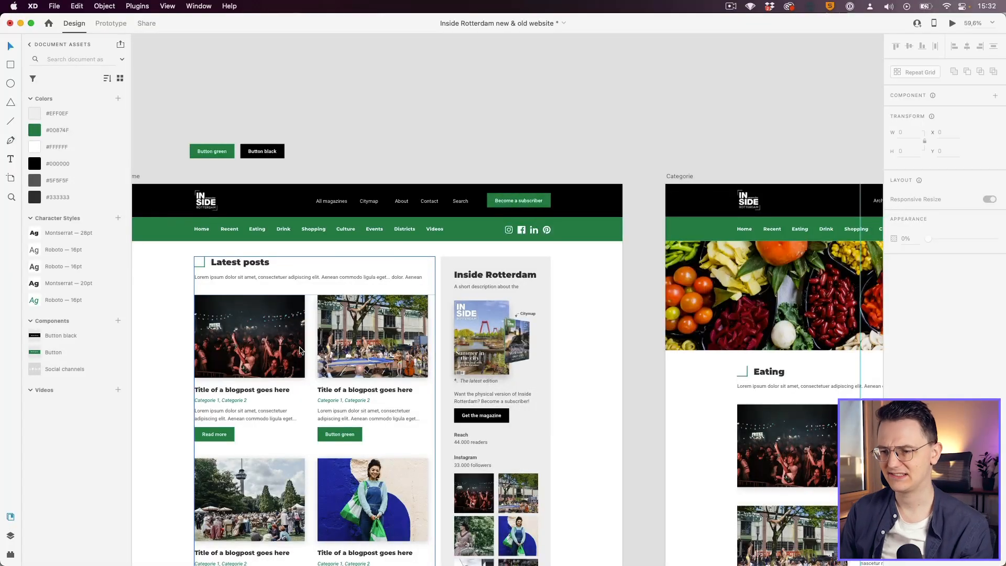
scroll(201, 292, down, 5)
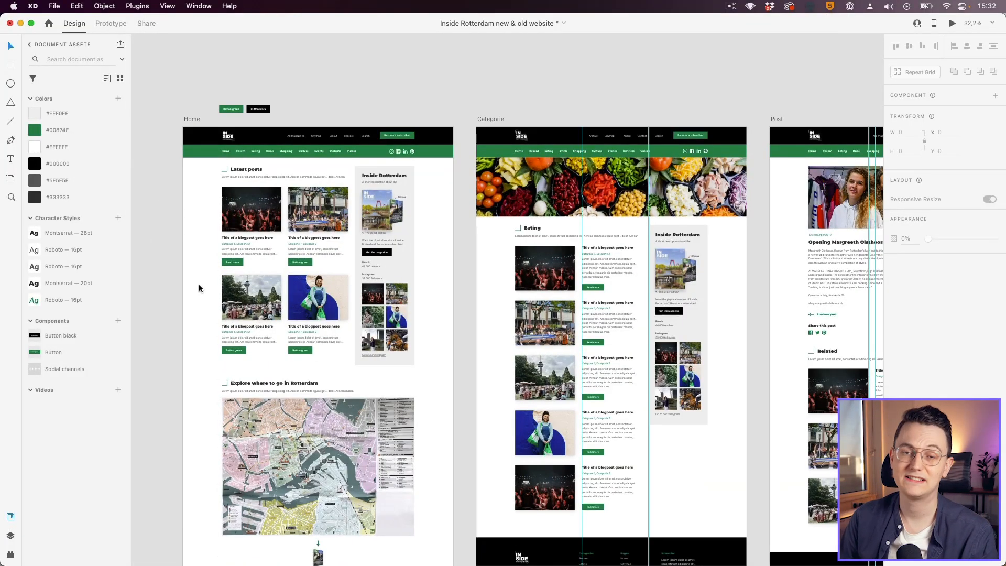
scroll(199, 287, down, 10)
scroll(233, 175, up, 3)
click(233, 174)
scroll(518, 243, down, 5)
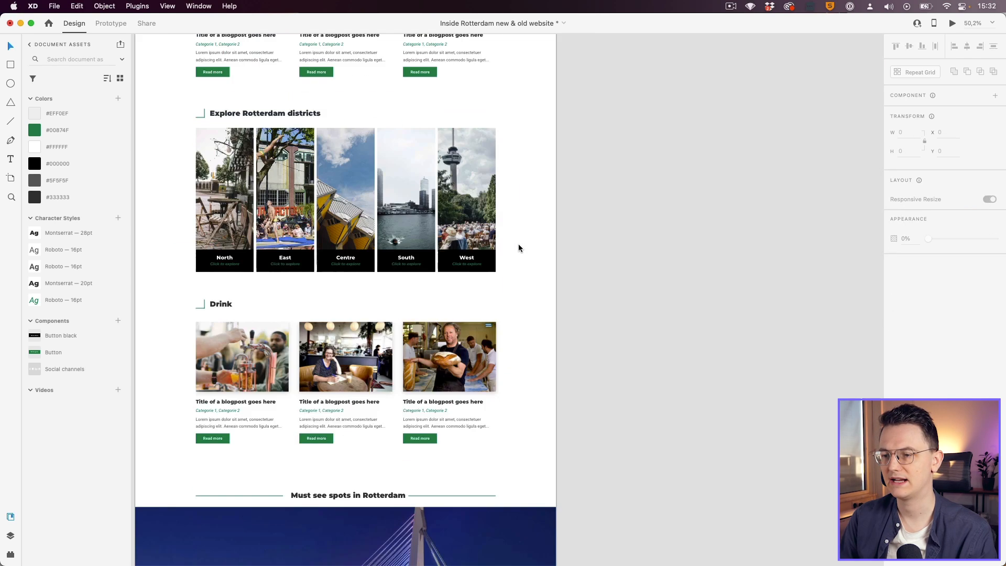
drag(169, 219, 592, 373)
scroll(487, 364, down, 7)
- Try extending the repeat grid of Shopping posts downward and undo the change
drag(136, 301, 536, 431)
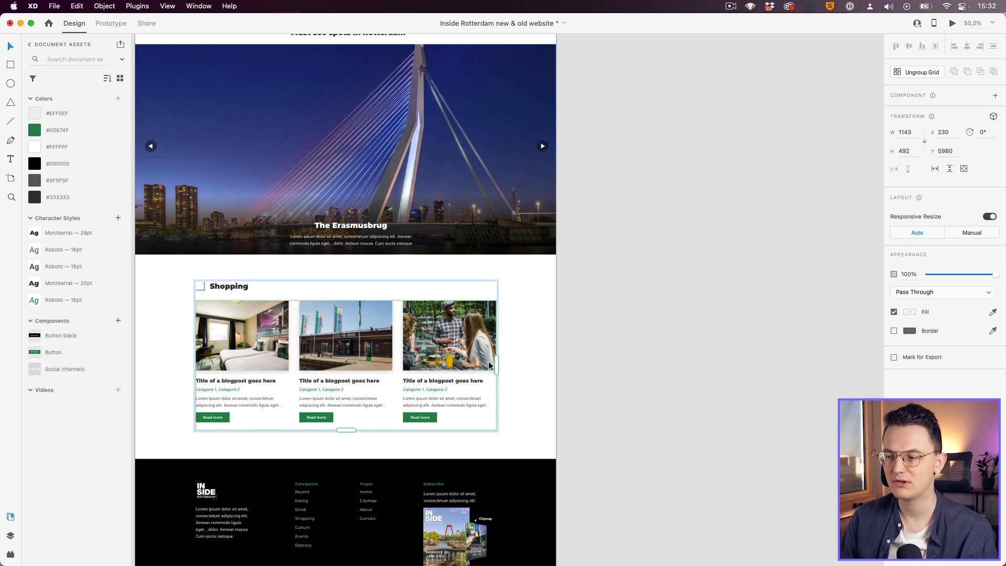
drag(342, 430, 344, 539)
key(super+z)
key(super+z)
click(456, 347)
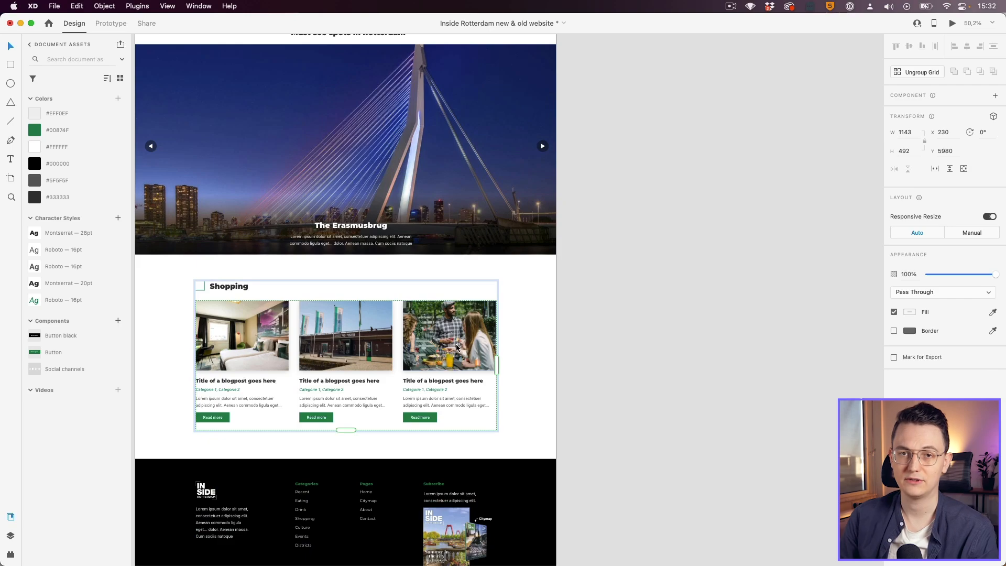
- Delete the category line from the blog posts in the Latest posts repeat grid
scroll(455, 347, up, 15)
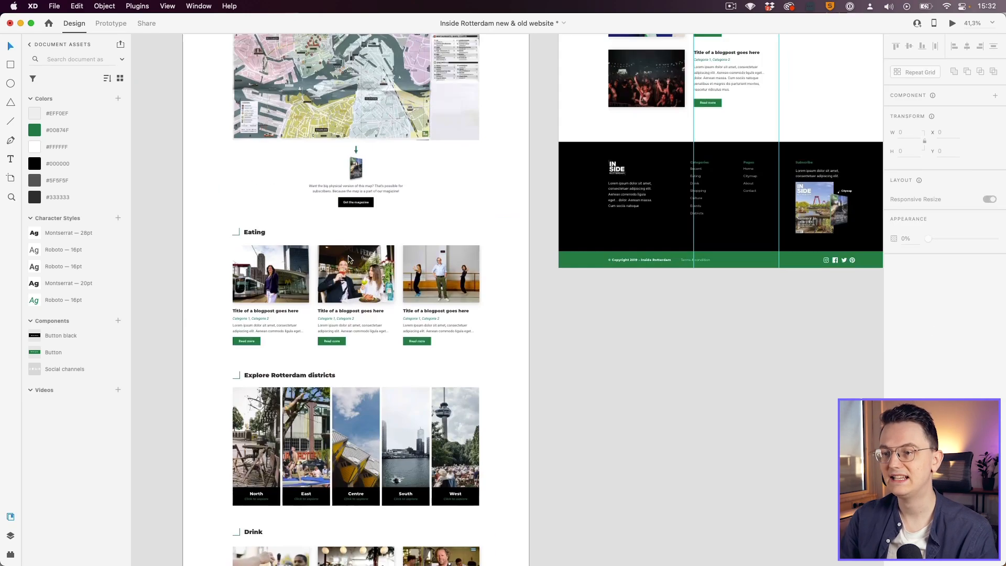
scroll(259, 270, up, 10)
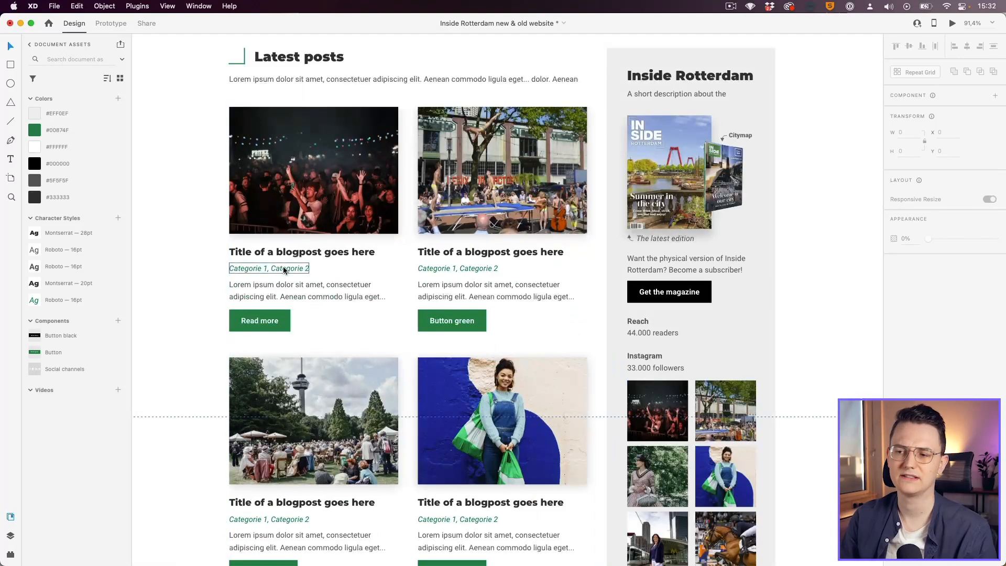
double_click(285, 273)
scroll(275, 276, down, 2)
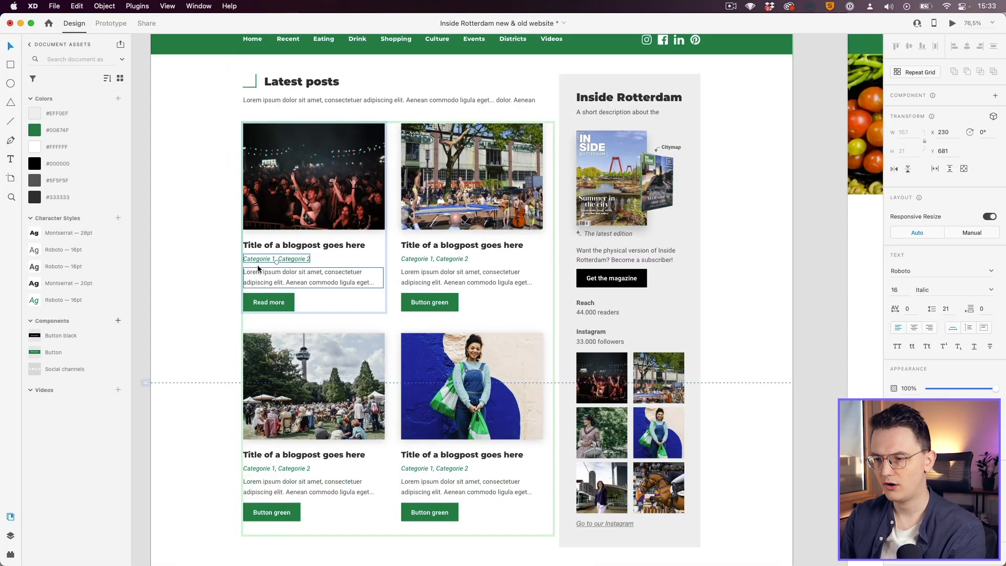
key(BackSpace)
scroll(225, 265, down, 2)
scroll(224, 264, down, 2)
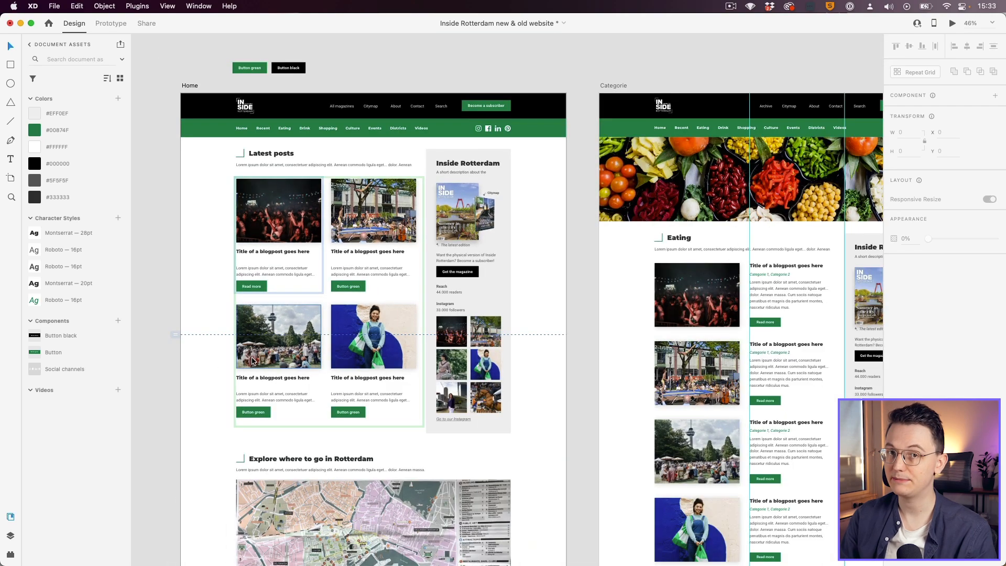
- Ungroup the Latest posts section and its repeat grid into separate blog posts
scroll(215, 331, up, 2)
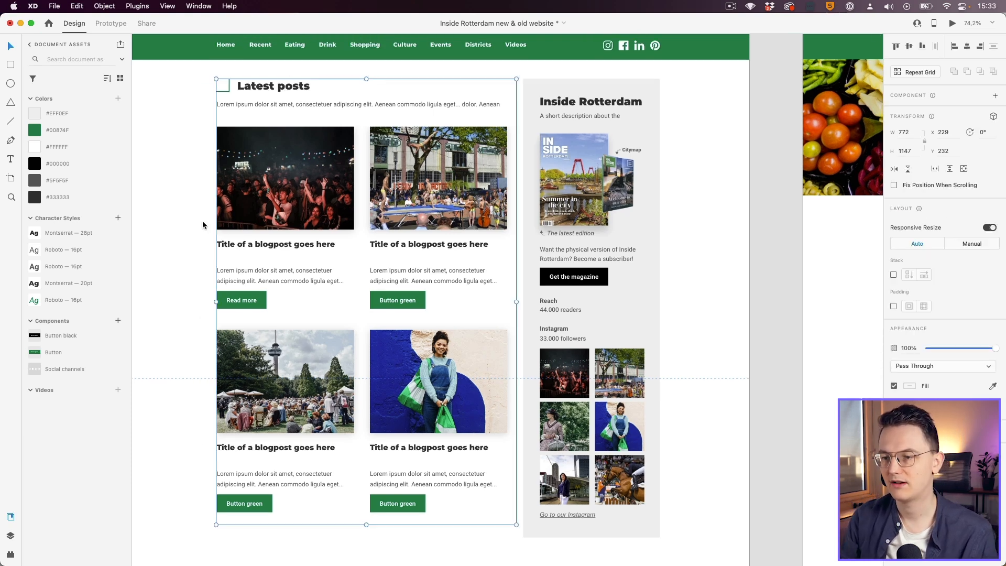
key(super+shift+g)
click(201, 210)
click(309, 290)
key(super+shift+g)
click(200, 243)
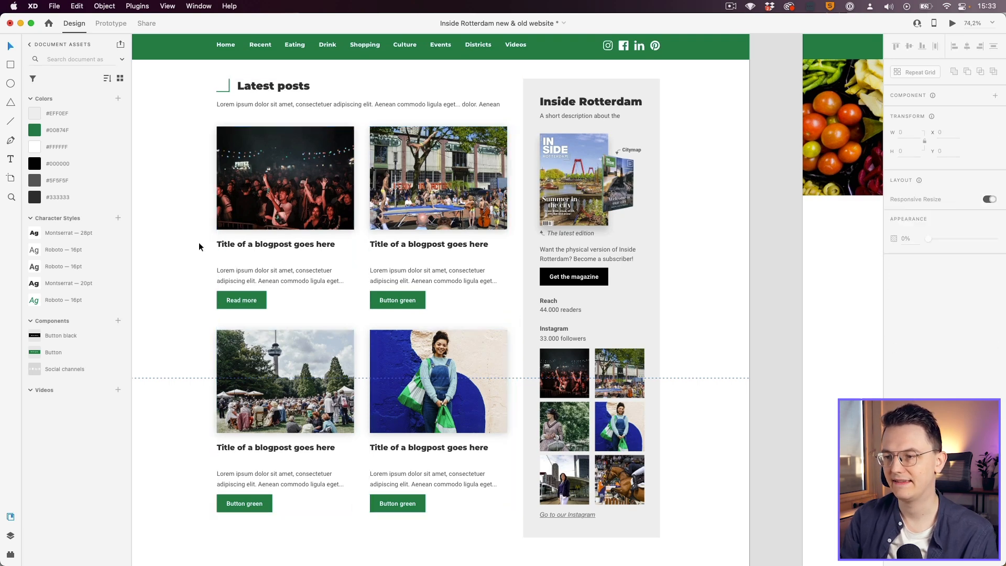
- Group the title, excerpt and Read more button of the first blog post in Latest posts
click(272, 187)
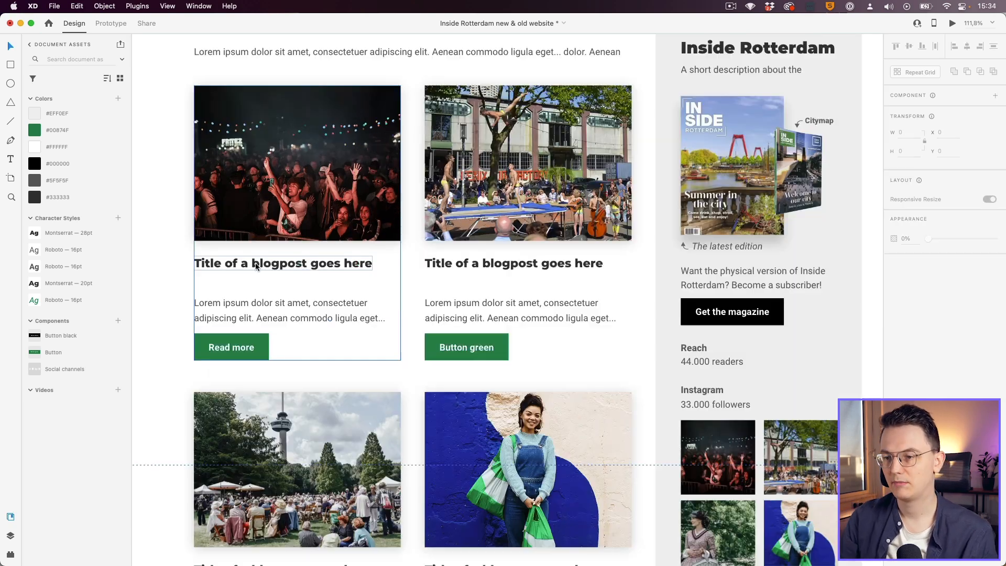
double_click(254, 263)
shift+click(261, 312)
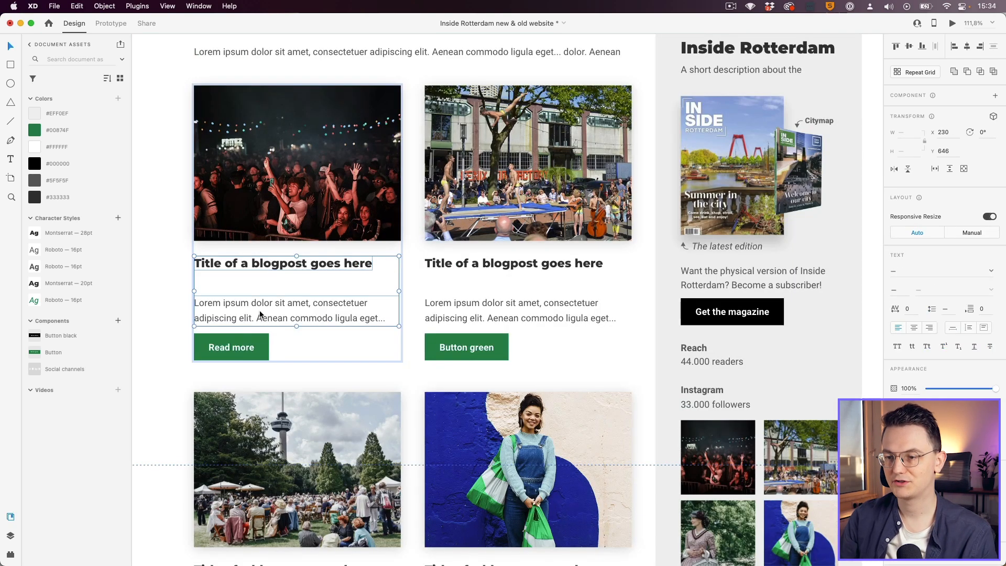
shift+click(247, 348)
key(super+g)
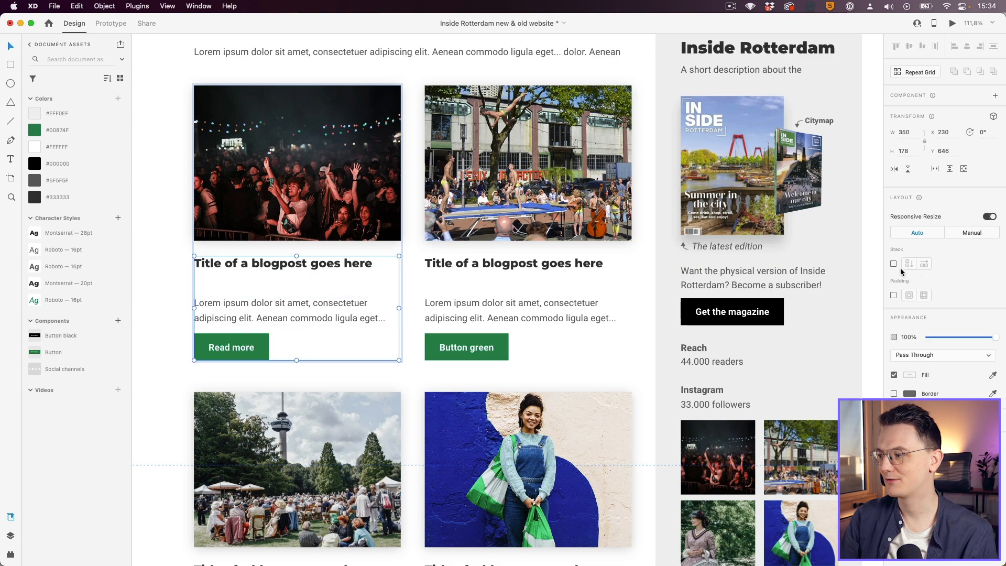
- Make the text group of the first blog post a vertical stack with a spacing of 15
click(957, 264)
text(15)
key(Return)
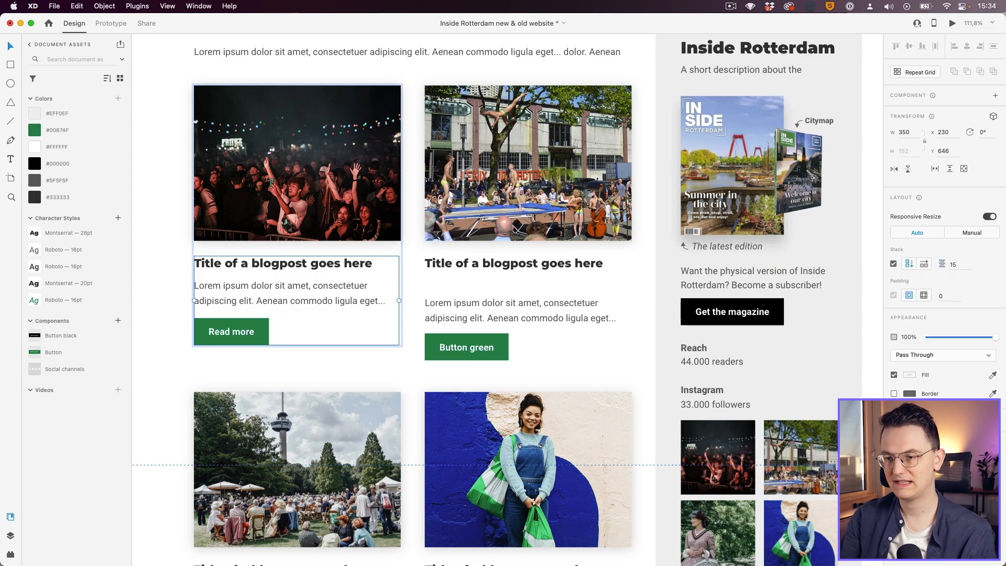
click(166, 302)
scroll(234, 308, down, 2)
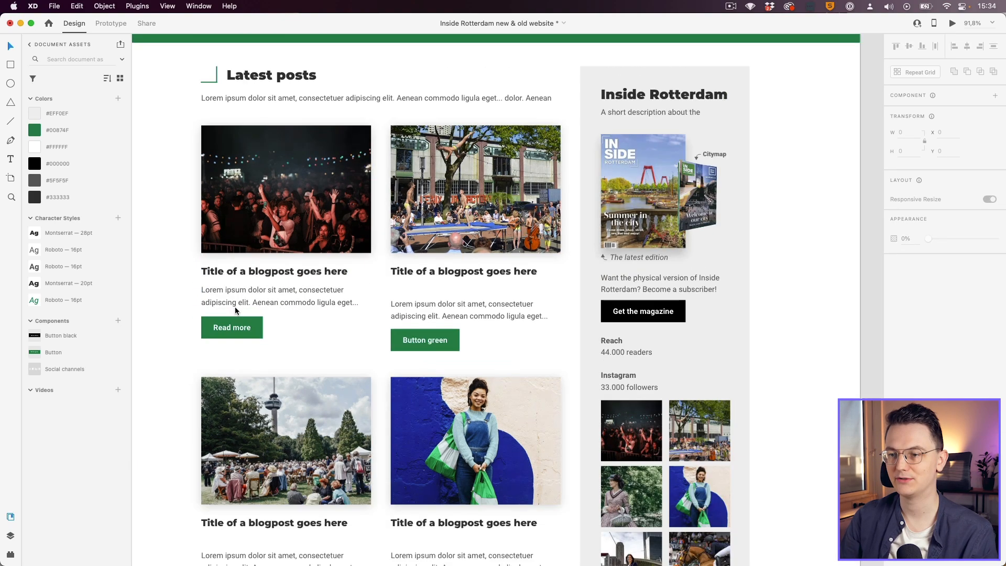
- Turn the first blog post into a component and name it "Blog post vertical"
click(236, 163)
click(118, 320)
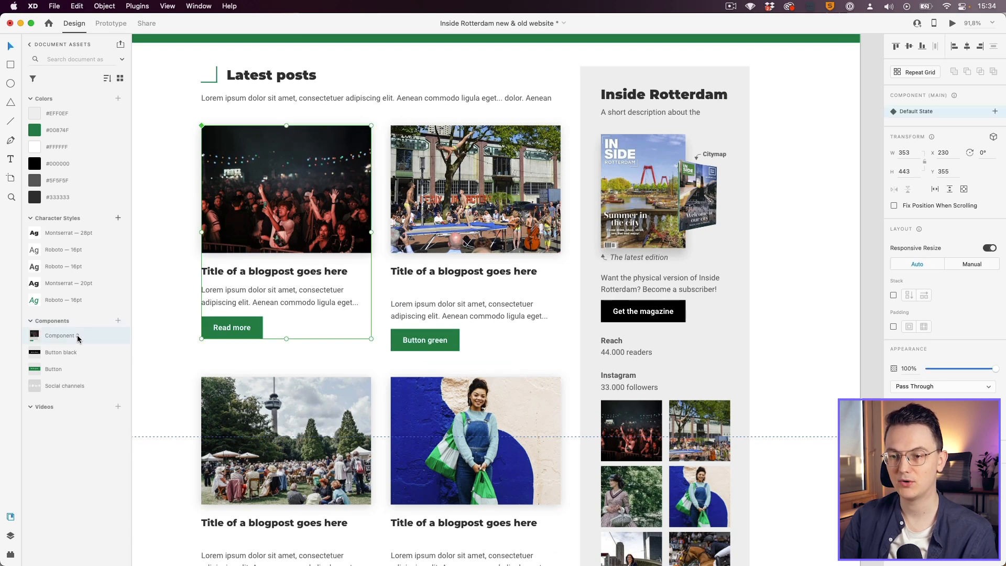
double_click(73, 337)
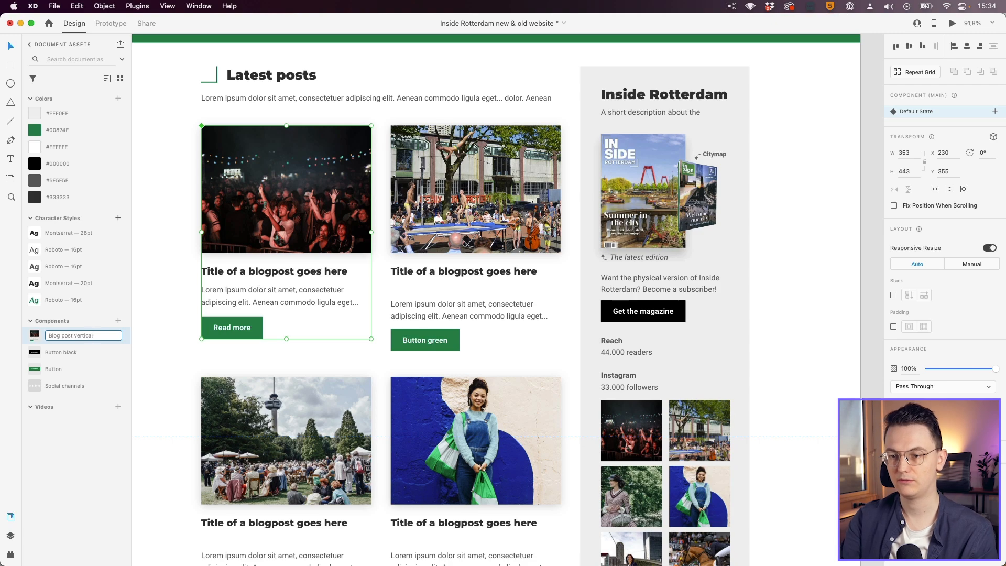
key(Return)
- Replace the other three blog posts in Latest posts with instances of the Blog post vertical component
scroll(236, 321, down, 5)
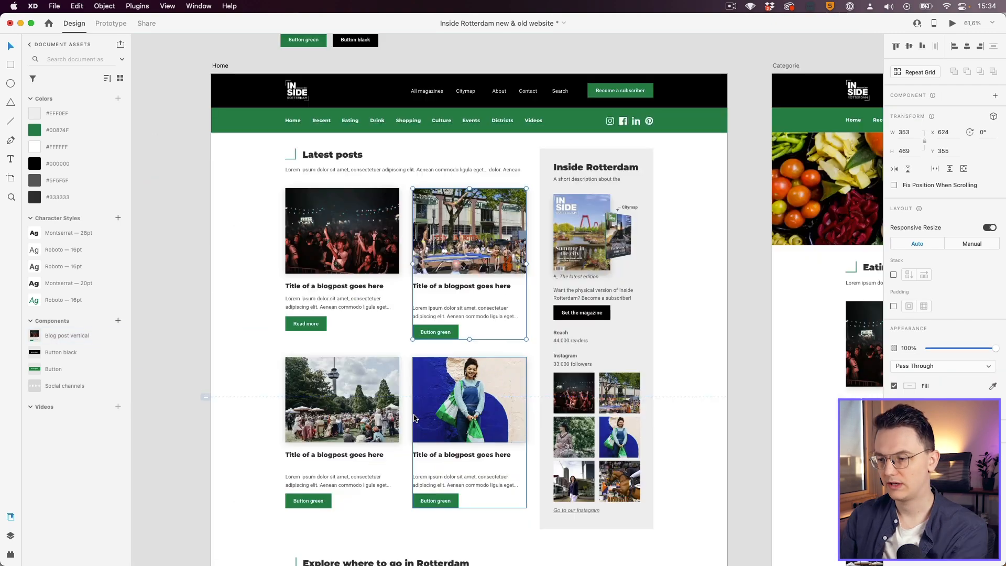
key(Delete)
click(414, 418)
key(Delete)
click(366, 411)
key(Delete)
drag(114, 335, 432, 207)
scroll(437, 268, up, 3)
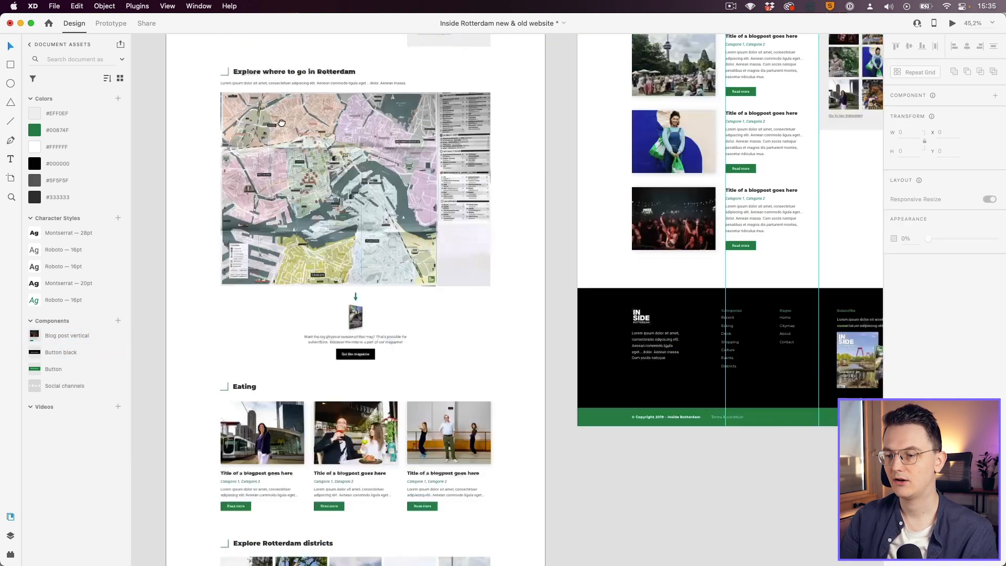
- Place a Blog post vertical instance over the first post in the Eating section and delete the old repeat grid
scroll(285, 230, down, 5)
scroll(288, 228, up, 3)
click(318, 226)
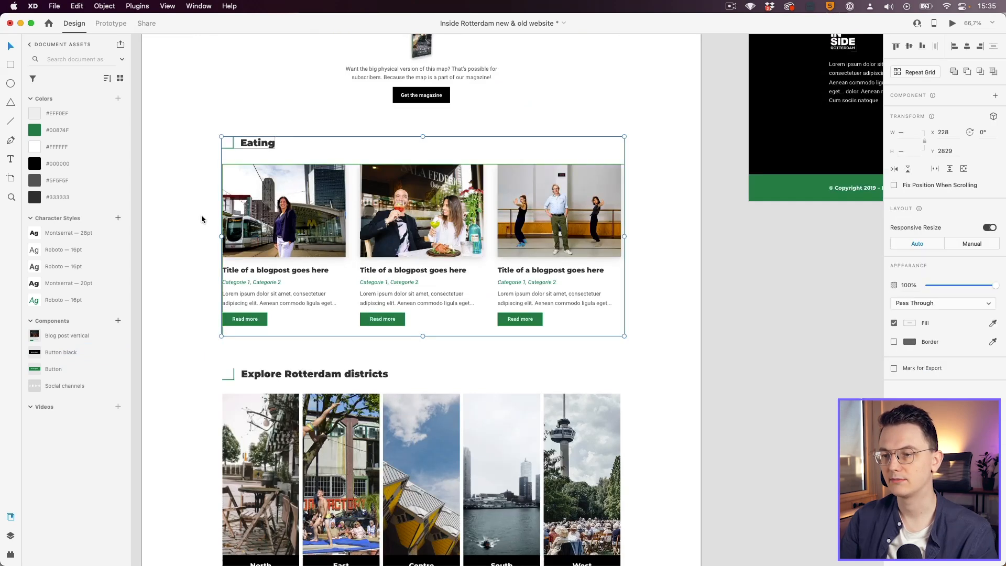
drag(67, 335, 257, 199)
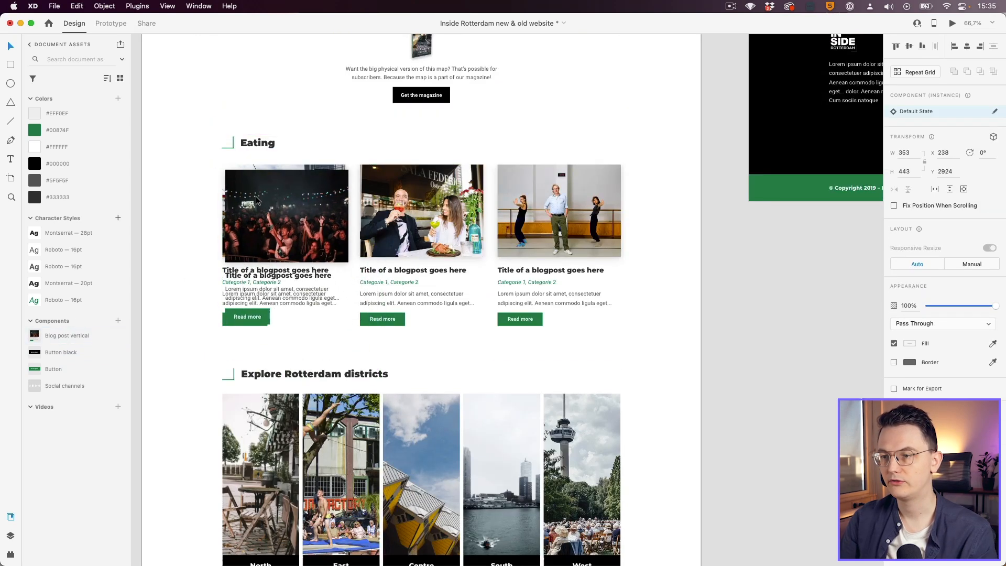
click(198, 230)
click(417, 227)
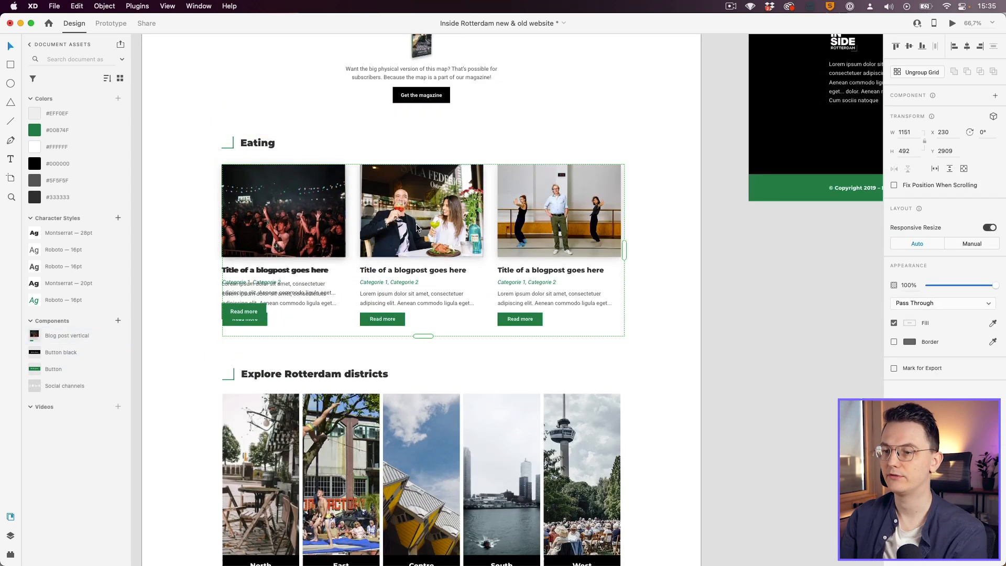
key(Delete)
- Duplicate the Eating post twice into a row of three and make the row a horizontal stack with a spacing of 35
click(286, 231)
drag(286, 230, 420, 230)
drag(420, 231, 555, 231)
click(658, 304)
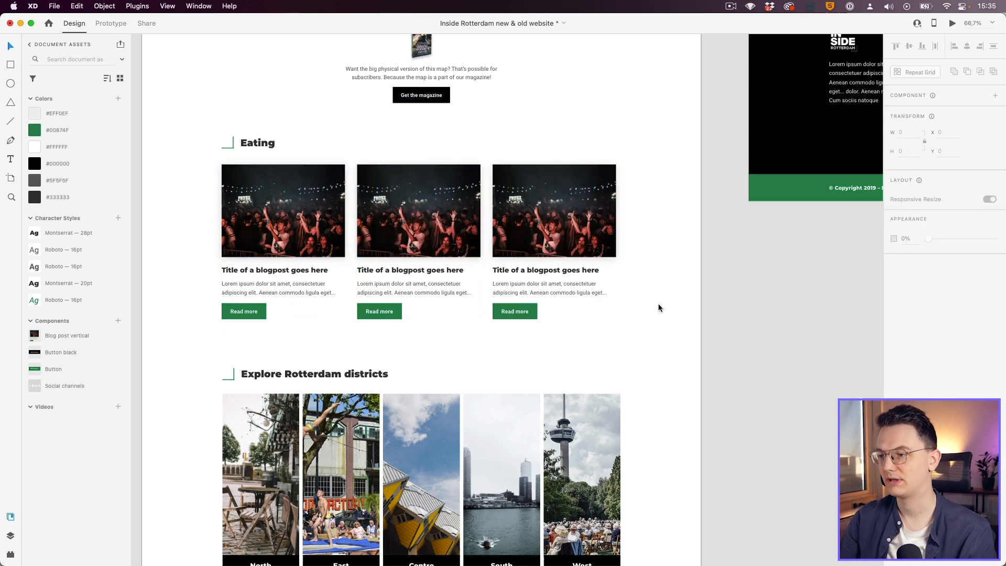
drag(669, 283, 252, 194)
click(893, 276)
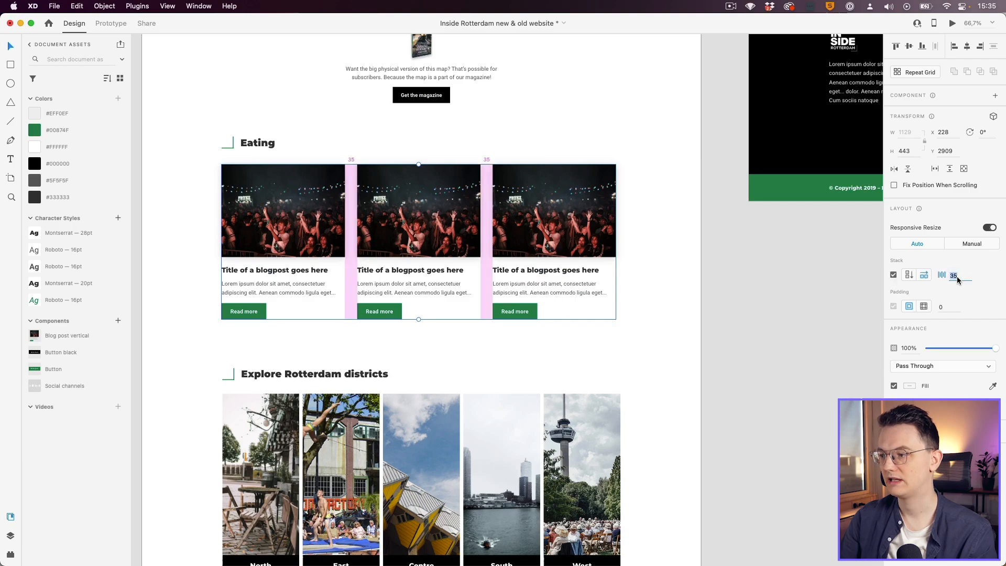
- Check the main Blog post vertical component in the Latest posts section
scroll(456, 163, up, 15)
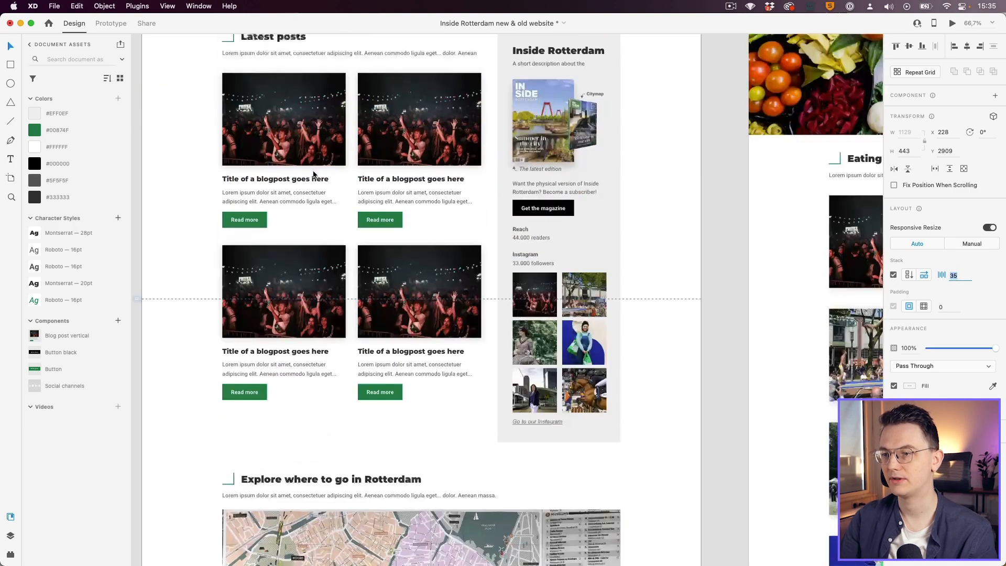
click(314, 172)
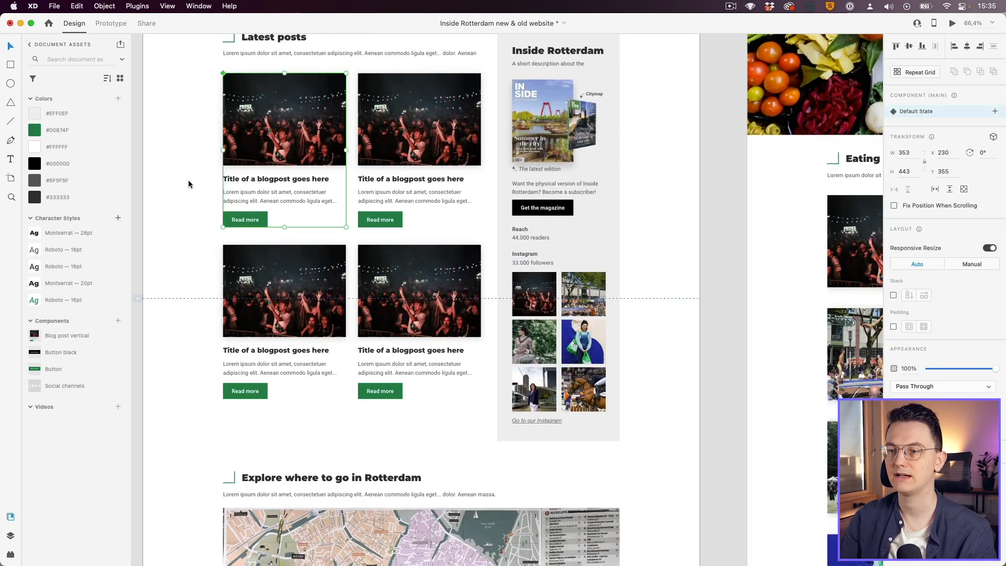
click(189, 180)
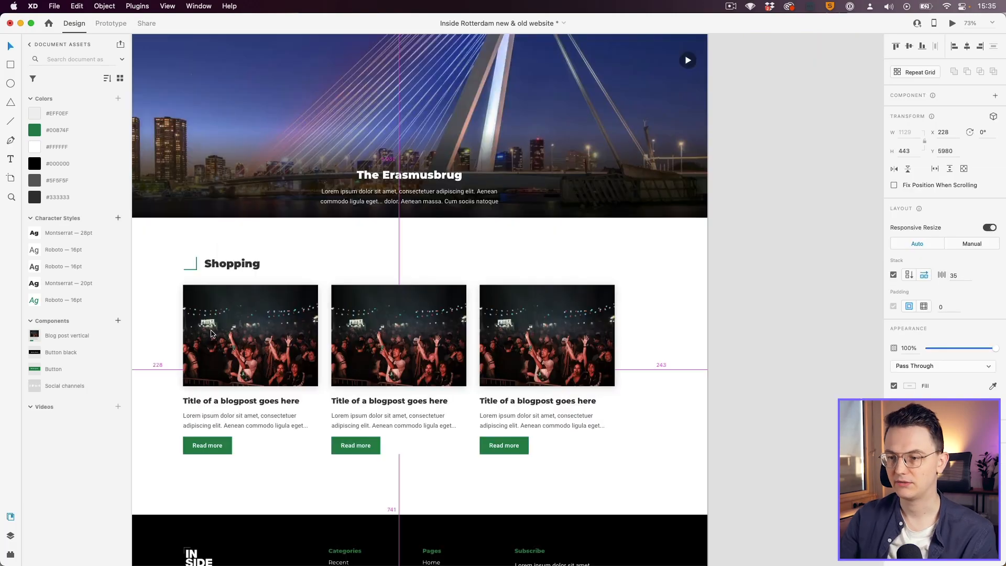
- Look over the post rows down the Home page and the main Blog post vertical component in Latest posts
scroll(210, 315, down, 5)
drag(209, 238, 267, 429)
scroll(265, 387, down, 5)
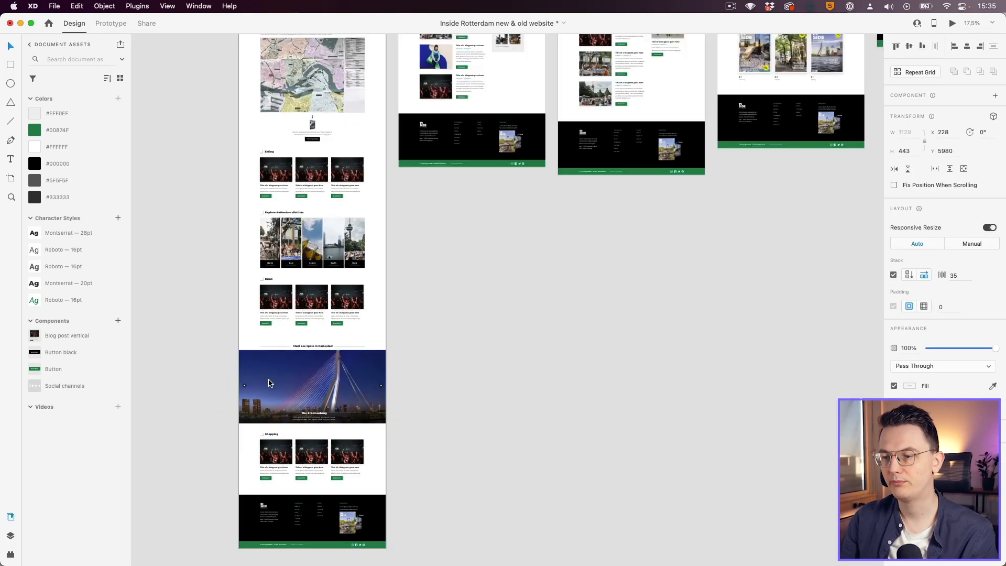
scroll(294, 387, up, 10)
scroll(326, 224, up, 5)
click(285, 206)
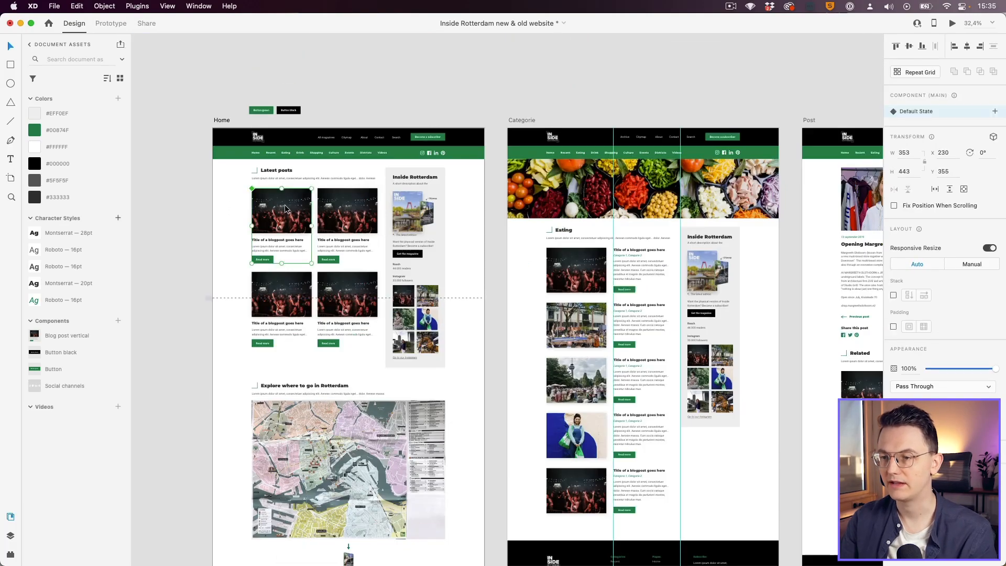
scroll(285, 205, up, 5)
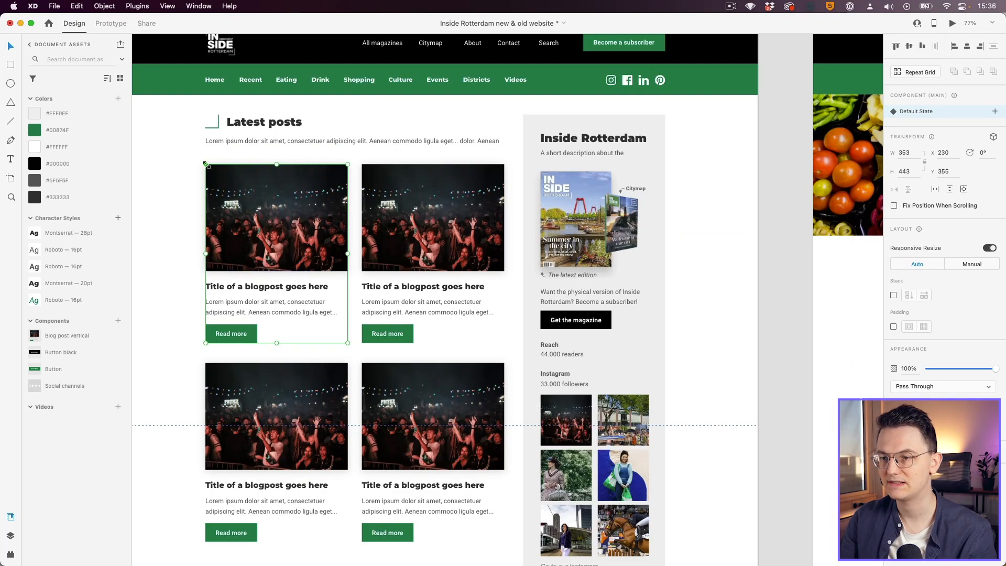
scroll(299, 289, down, 2)
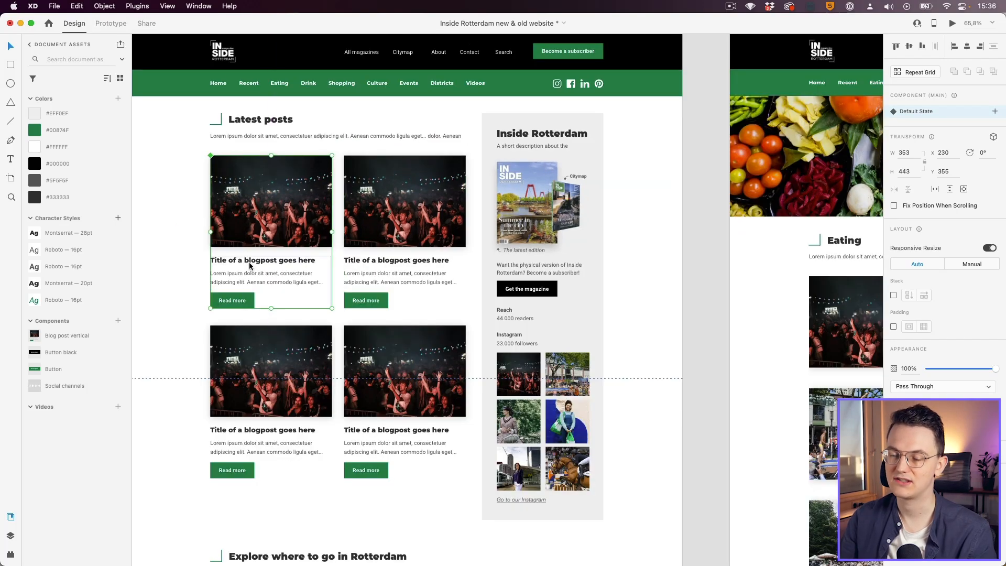
scroll(245, 291, up, 3)
scroll(264, 267, down, 6)
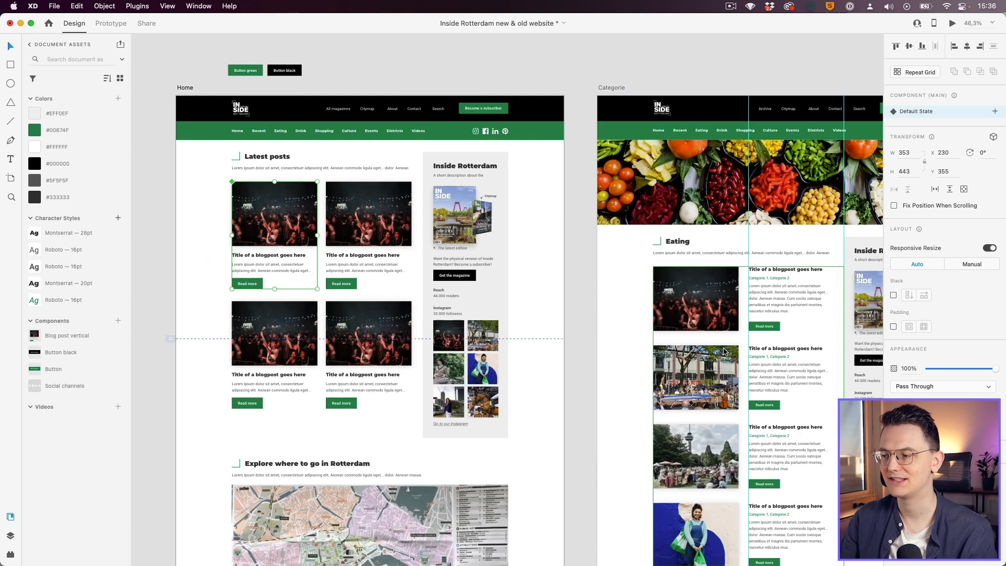
- Copy the "Categorie 1, Categorie 2" line from the Categorie page's first post and paste it below the title in the main Blog post vertical component
super+click(772, 277)
click(235, 253)
click(219, 252)
scroll(231, 247, up, 4)
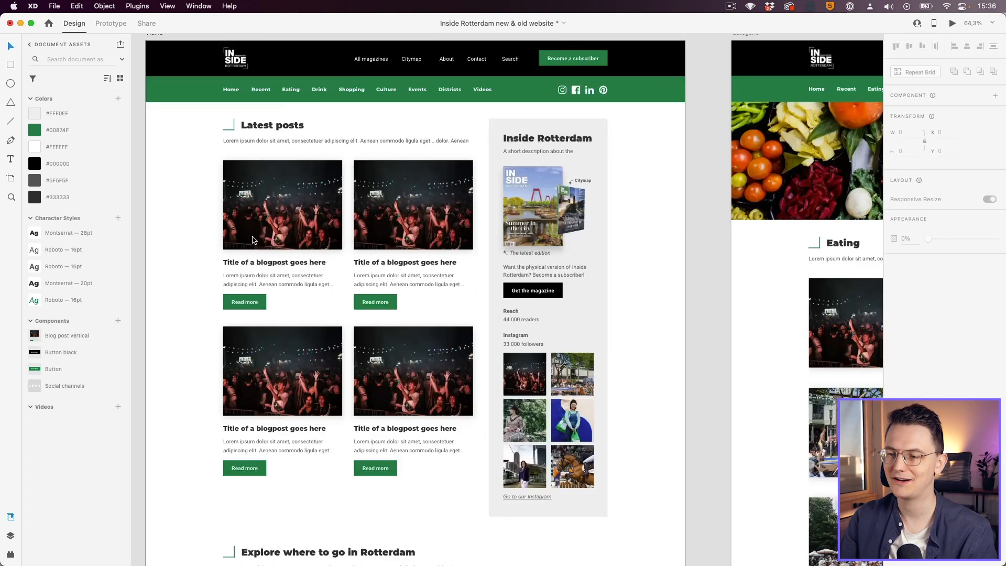
double_click(281, 263)
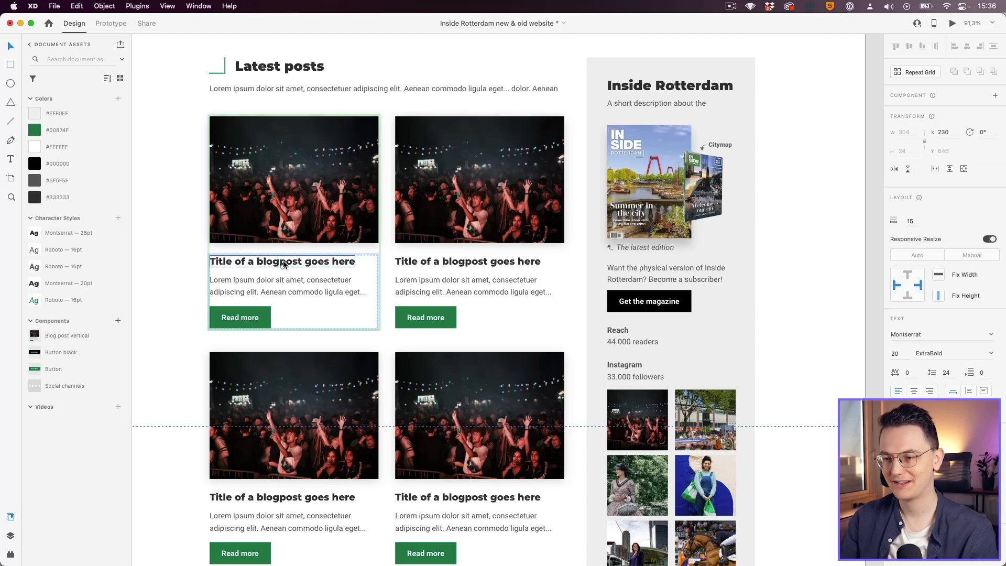
key(super+v)
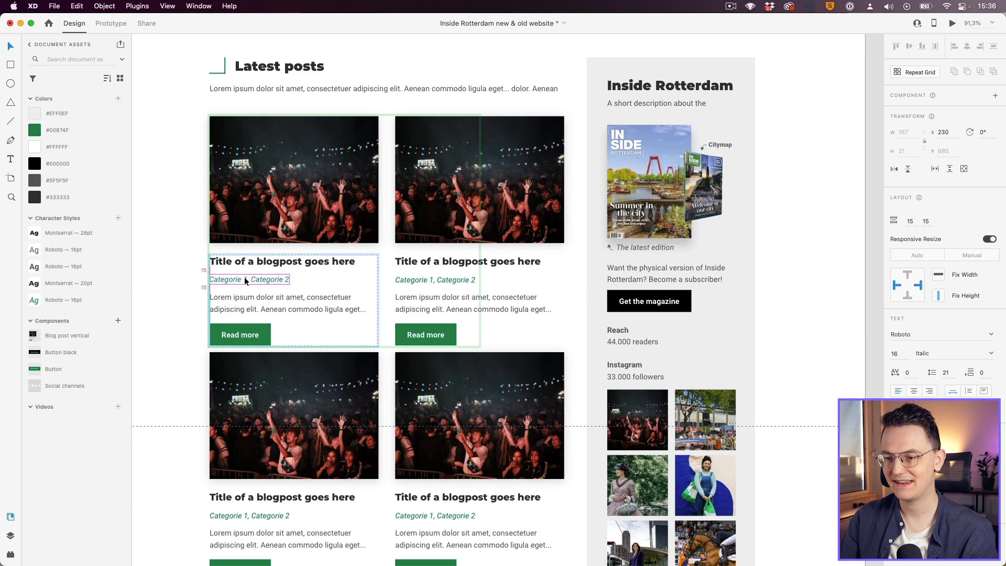
- Move the two lower Latest posts blog posts down to Y 884 and check the Eating row
scroll(246, 279, down, 4)
click(200, 314)
click(273, 356)
shift+click(356, 356)
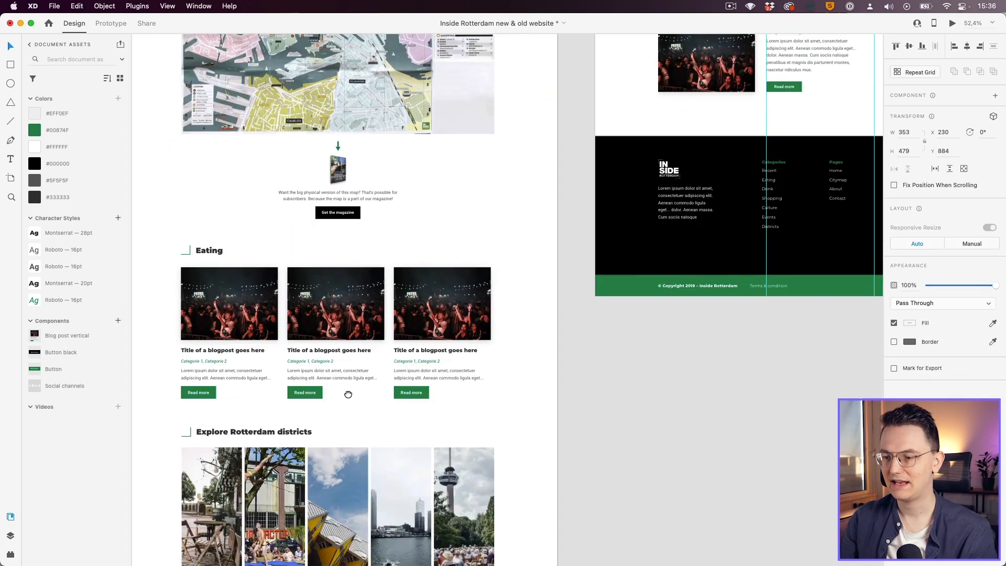
drag(349, 394, 342, 375)
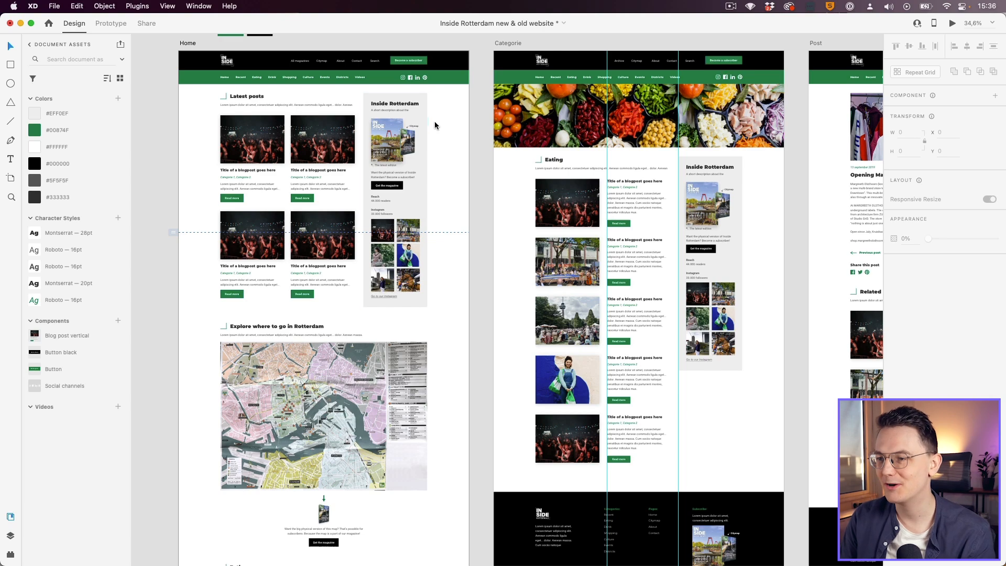
- Compare the Inside Rotterdam sidebar on the Home page with the one on the Categorie page
scroll(432, 129, up, 5)
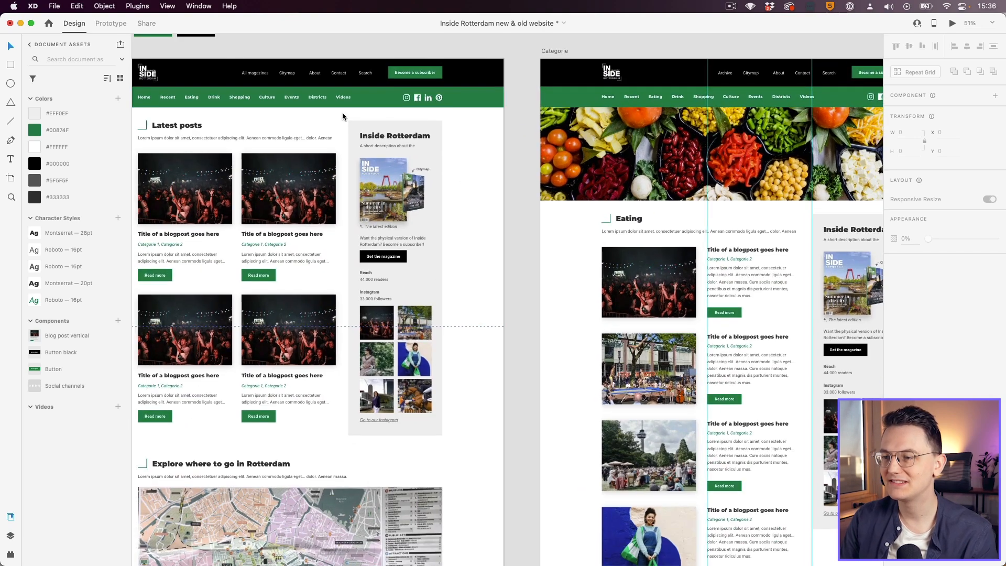
drag(341, 112, 243, 319)
scroll(454, 429, down, 5)
click(404, 292)
drag(634, 302, 237, 299)
drag(658, 292, 287, 292)
scroll(325, 296, left, 20)
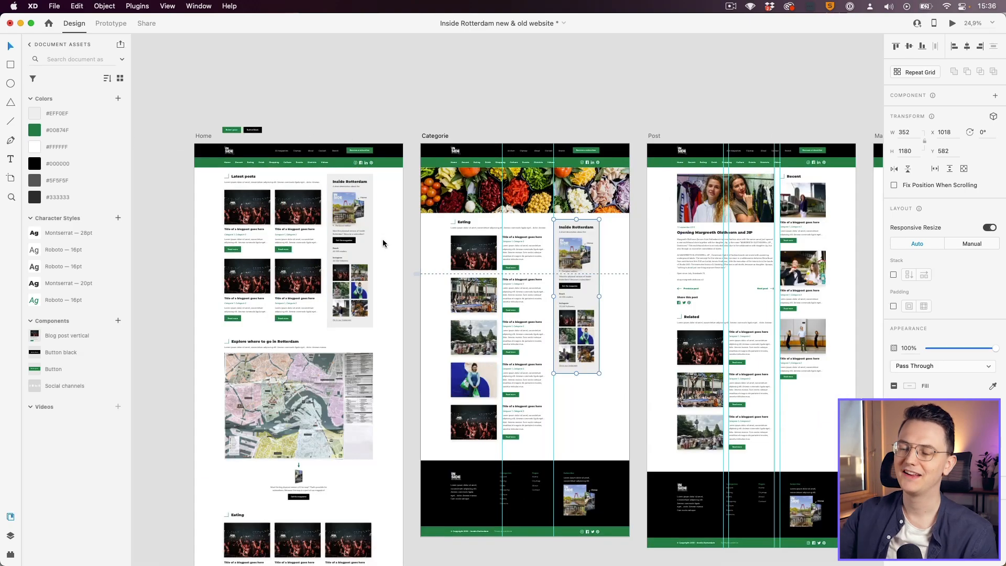
- Turn the Home page's Inside Rotterdam sidebar into a component and name it Sidebar
scroll(356, 232, up, 4)
drag(388, 142, 312, 388)
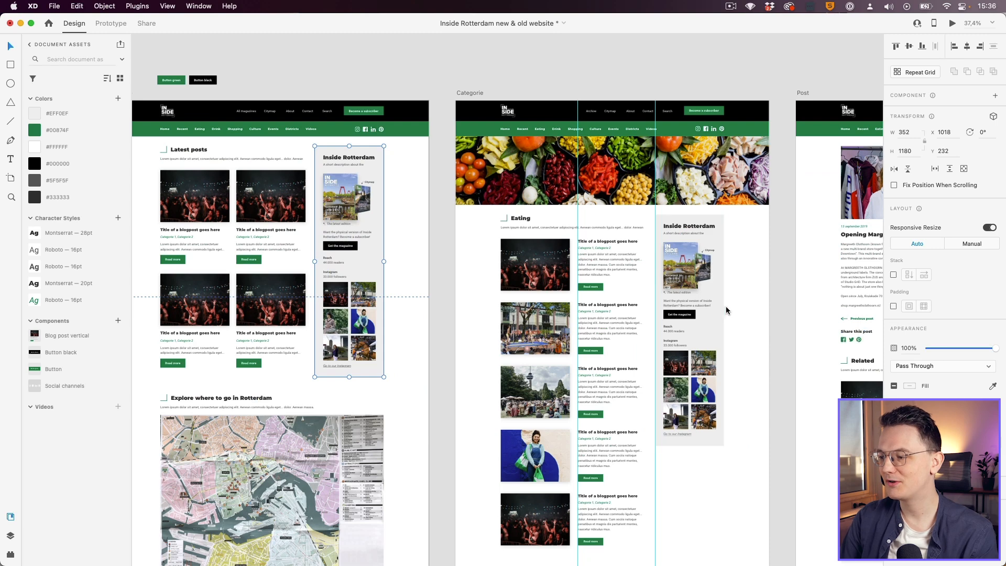
scroll(291, 236, up, 1)
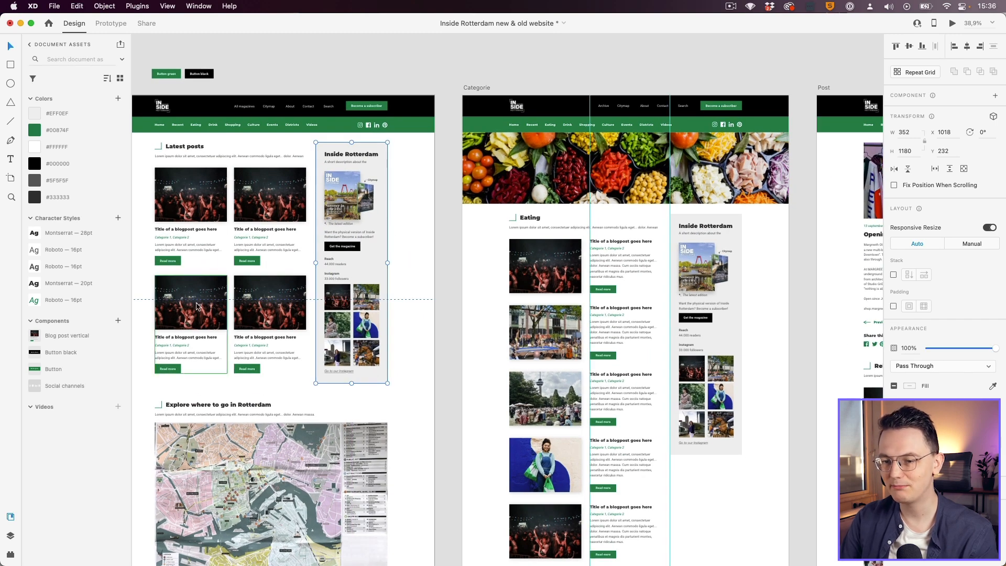
click(118, 320)
double_click(64, 335)
text(Sidebar)
key(Return)
- Replace the Categorie page's sidebar group with an instance of the Sidebar component, placed beside the Eating posts
click(722, 286)
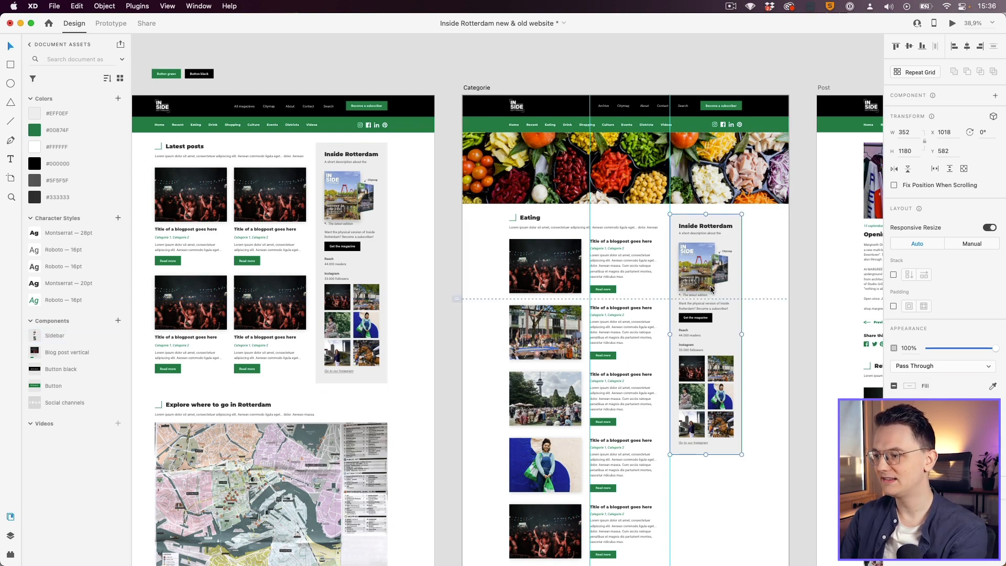
key(BackSpace)
drag(45, 341, 717, 335)
drag(755, 361, 733, 330)
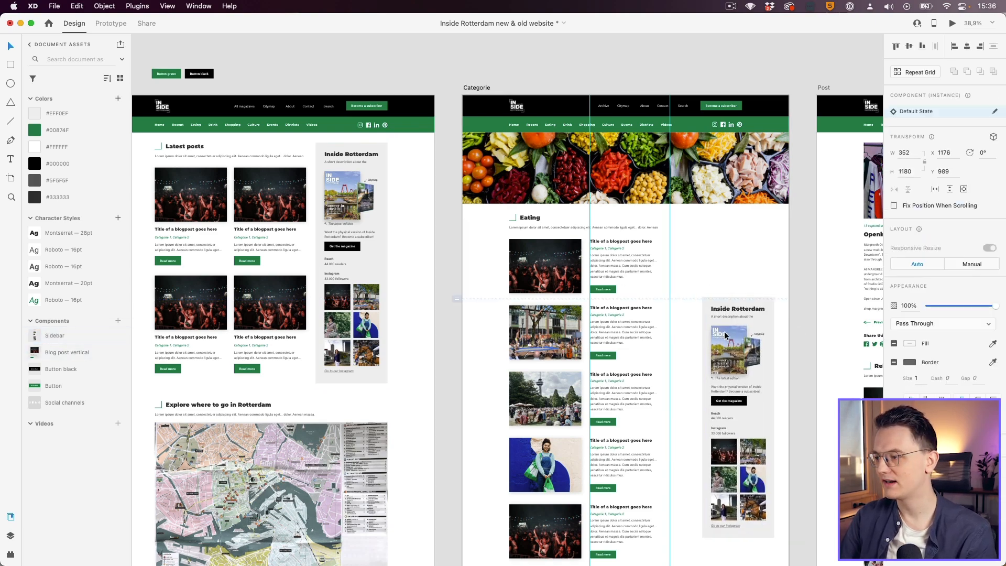
drag(733, 330, 716, 283)
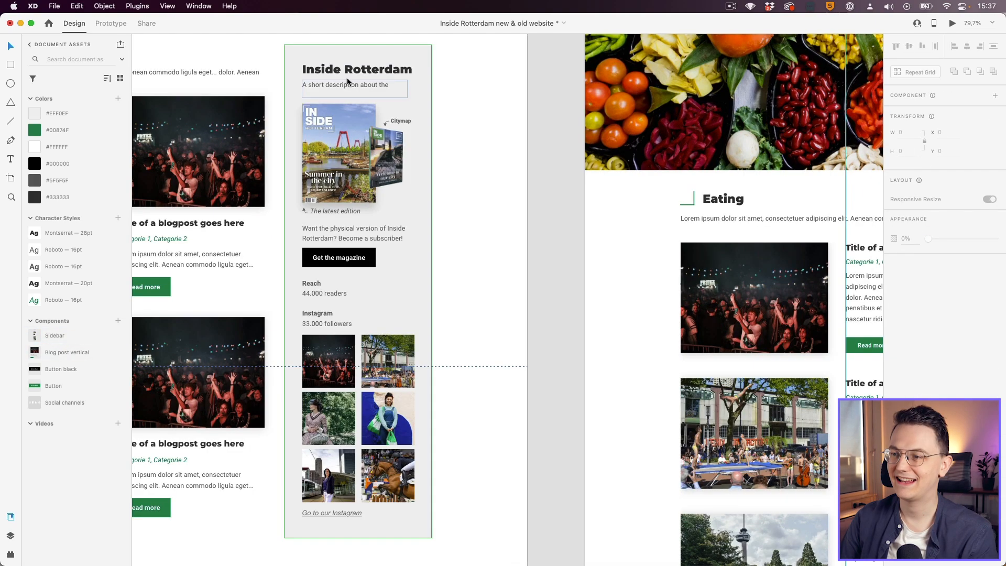
- Check the heading and description inside the Home page's Sidebar component against the Categorie page layout
click(348, 82)
double_click(348, 73)
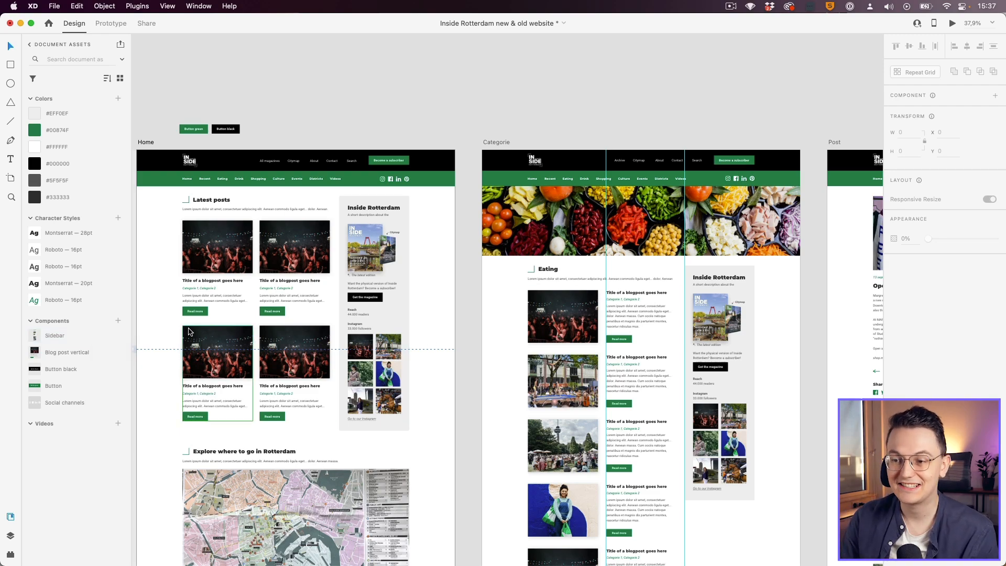
scroll(181, 332, up, 3)
scroll(246, 283, down, 3)
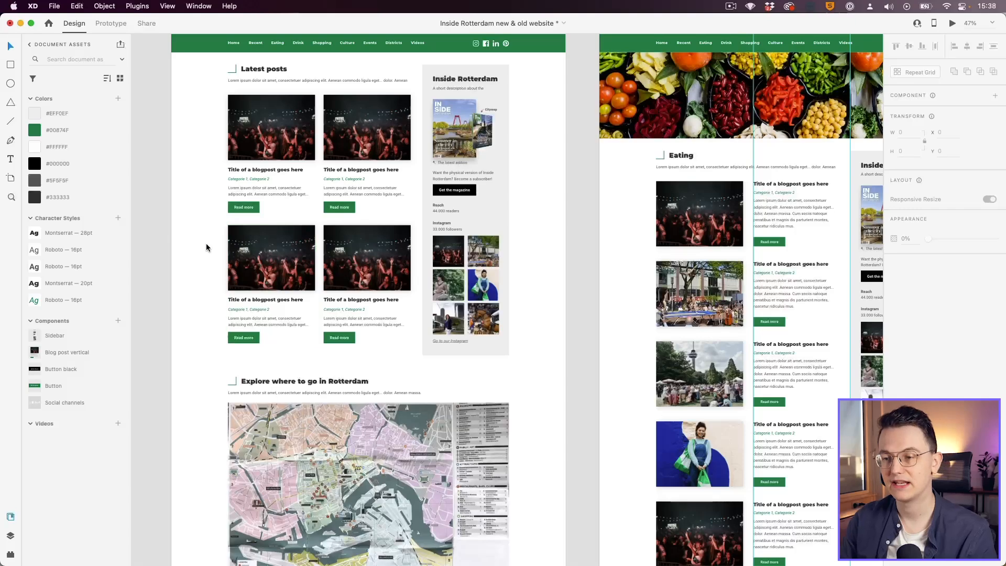
scroll(207, 247, down, 2)
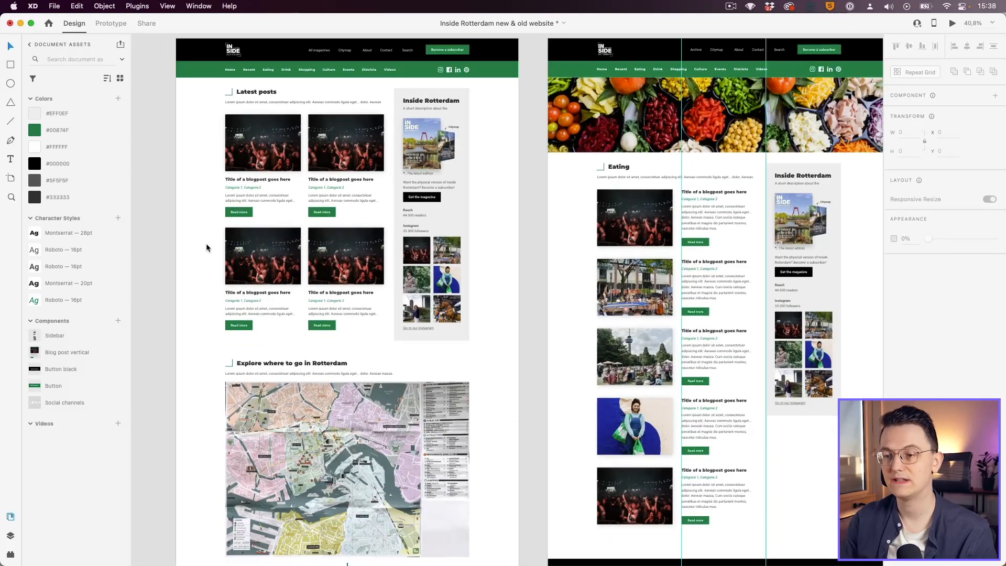
drag(203, 215, 205, 242)
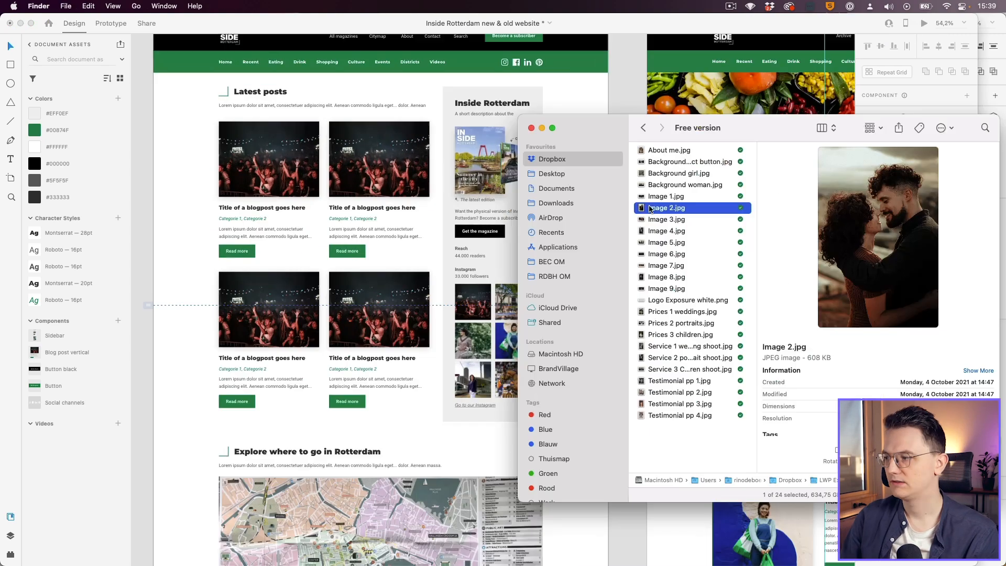
- Fill the second Latest posts image with Image 2.jpg and the third with Image 3.jpg
drag(666, 208, 379, 158)
drag(666, 219, 204, 302)
- Try filling the main Blog post vertical component's image with Image 4.jpg, and undo it
drag(667, 230, 267, 157)
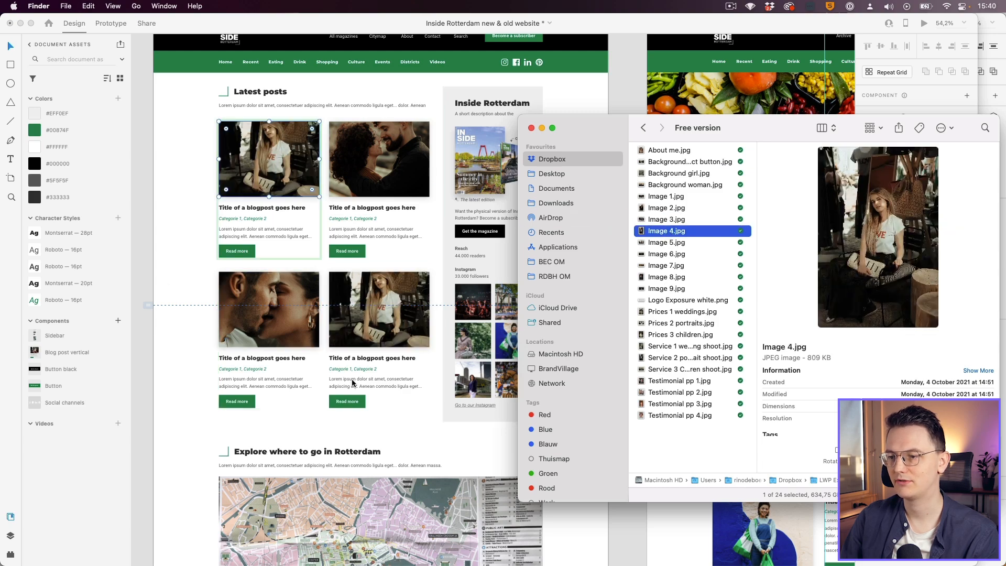
click(193, 220)
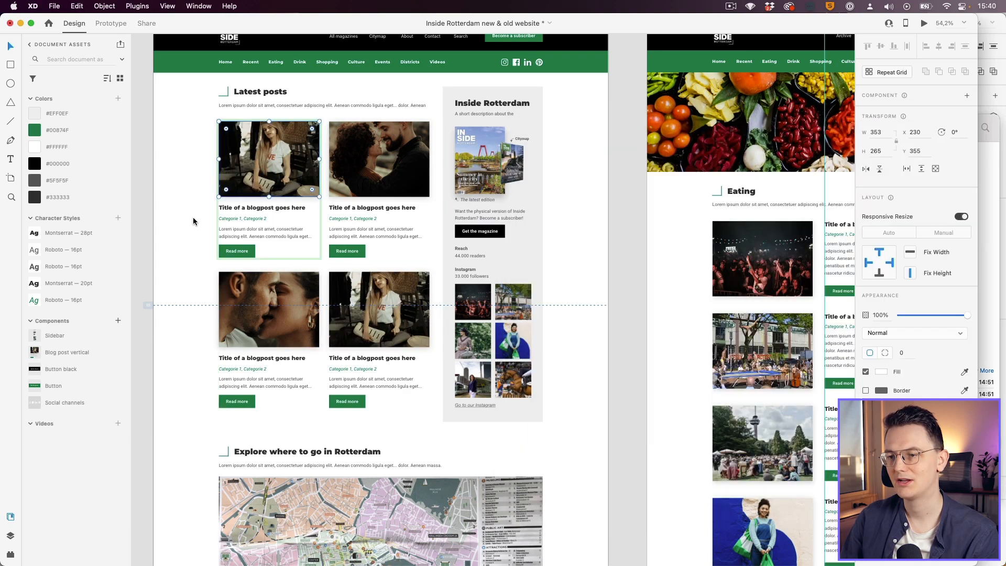
key(super+z)
click(206, 286)
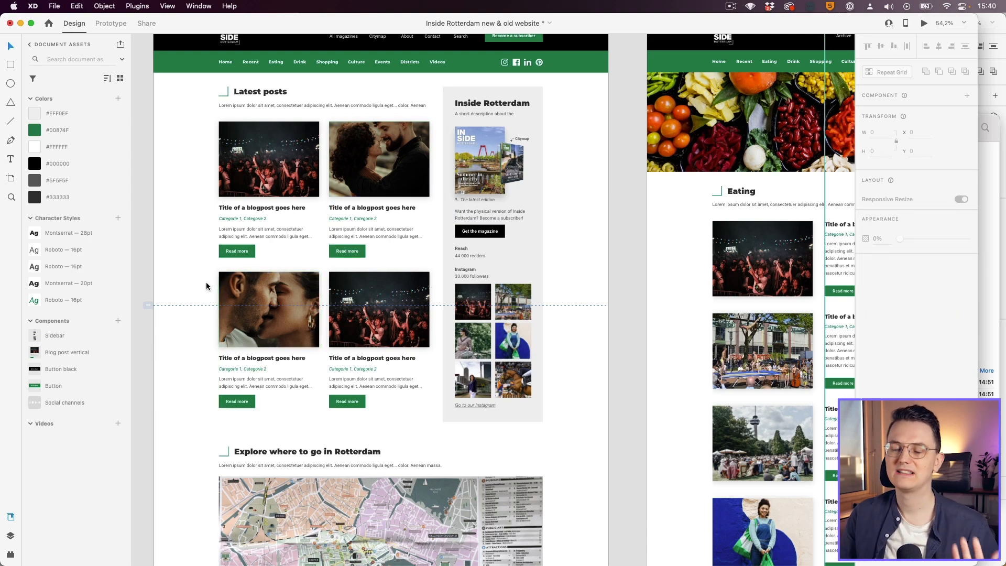
- Switch to the Real state webdesign file and examine the stacked row of property tiles under "This could be your future home"
scroll(230, 298, down, 5)
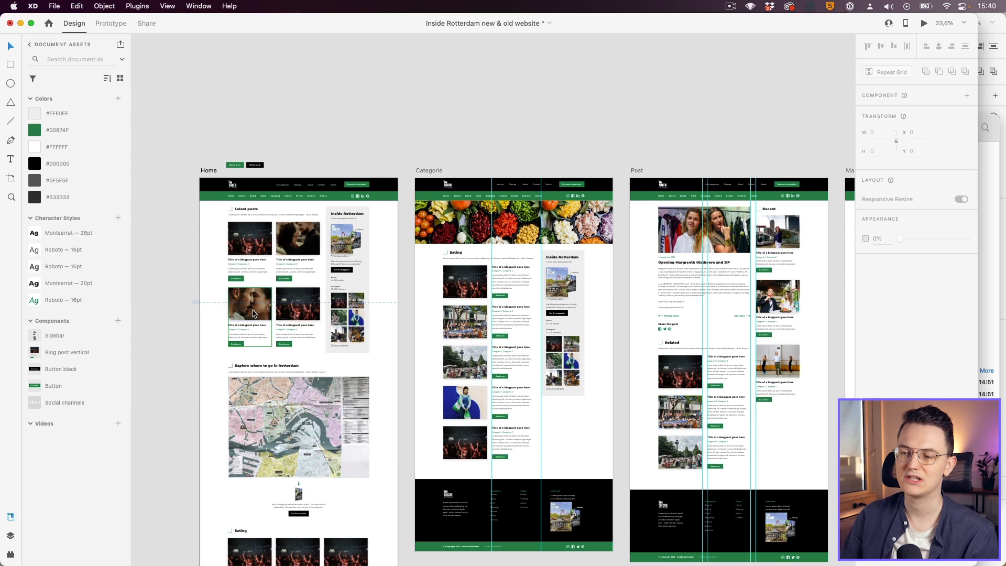
scroll(253, 313, down, 3)
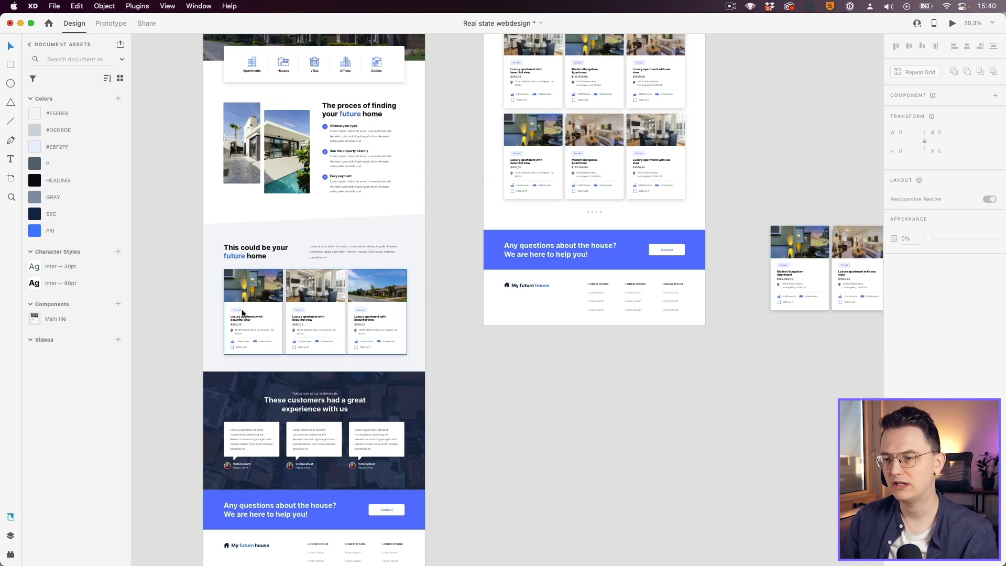
scroll(242, 313, up, 5)
click(291, 222)
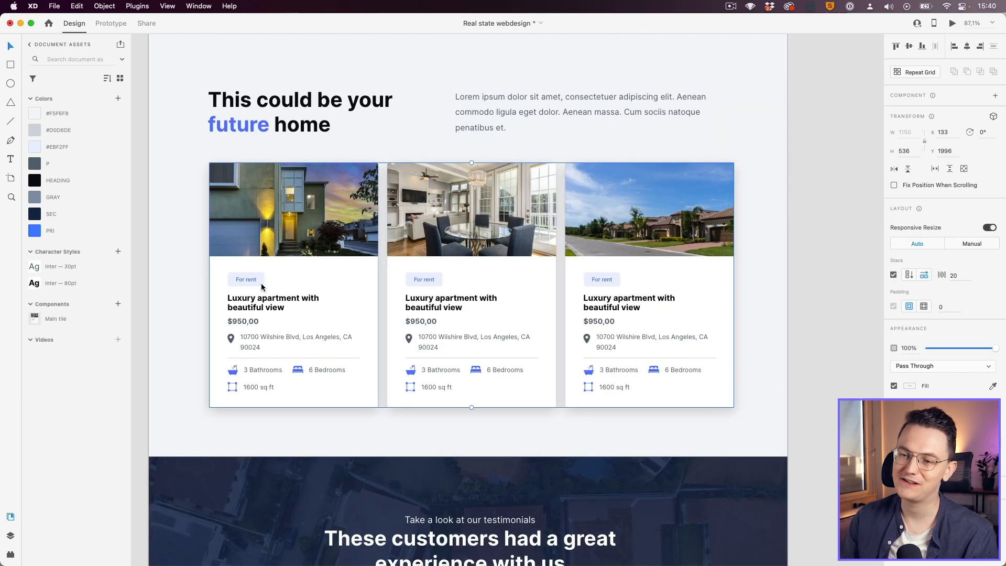
scroll(213, 367, up, 3)
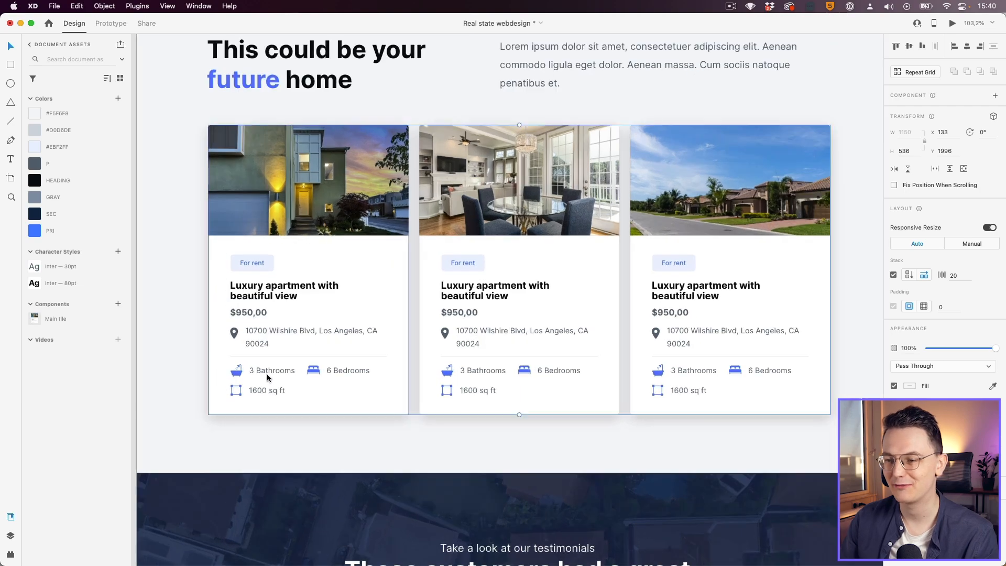
scroll(188, 386, up, 3)
drag(190, 448, 444, 70)
scroll(273, 330, up, 2)
scroll(273, 257, up, 2)
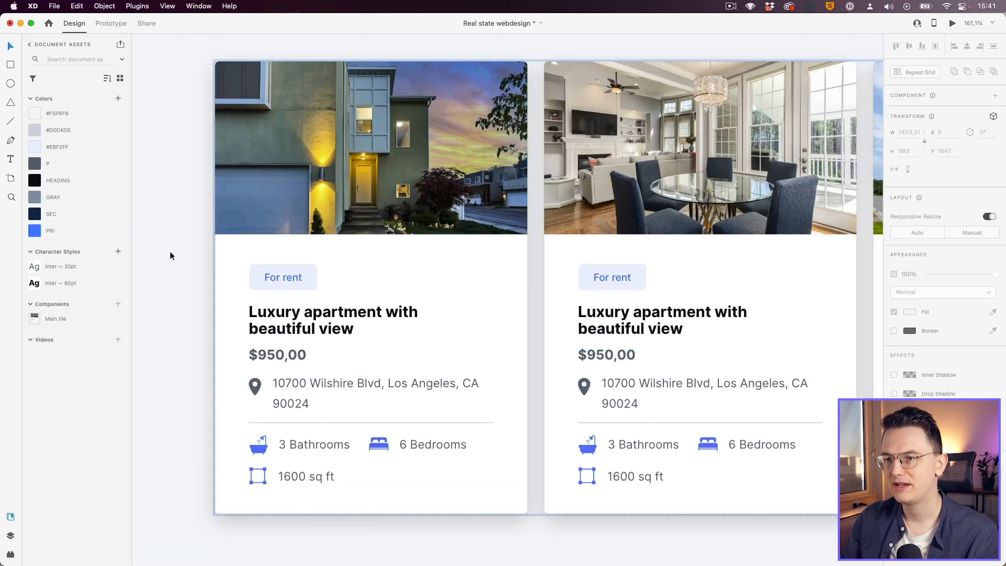
- Try extending the "For rent" label in the first property tile with "ag" to test its padding, and undo it
double_click(283, 234)
key(Escape)
scroll(299, 286, up, 2)
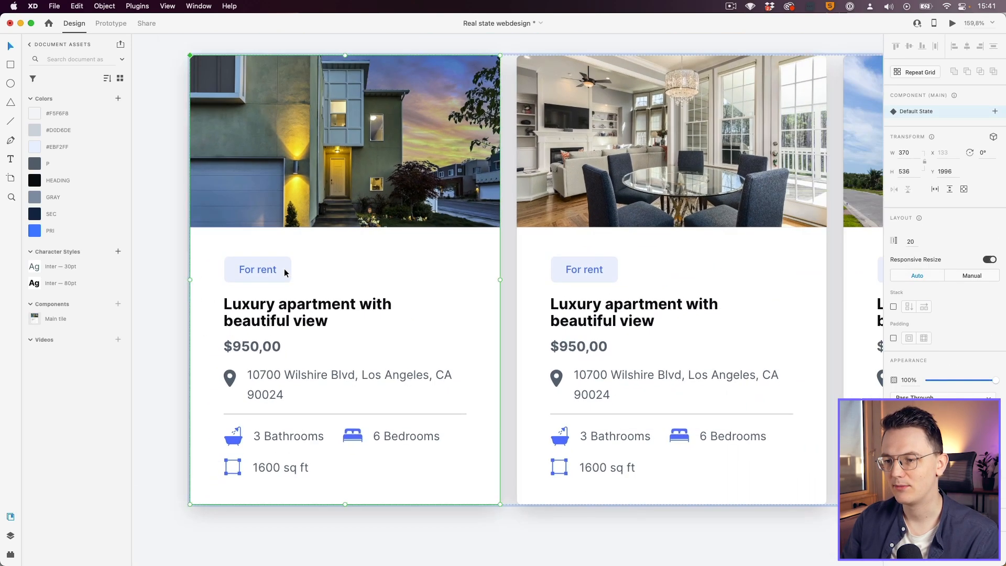
double_click(285, 272)
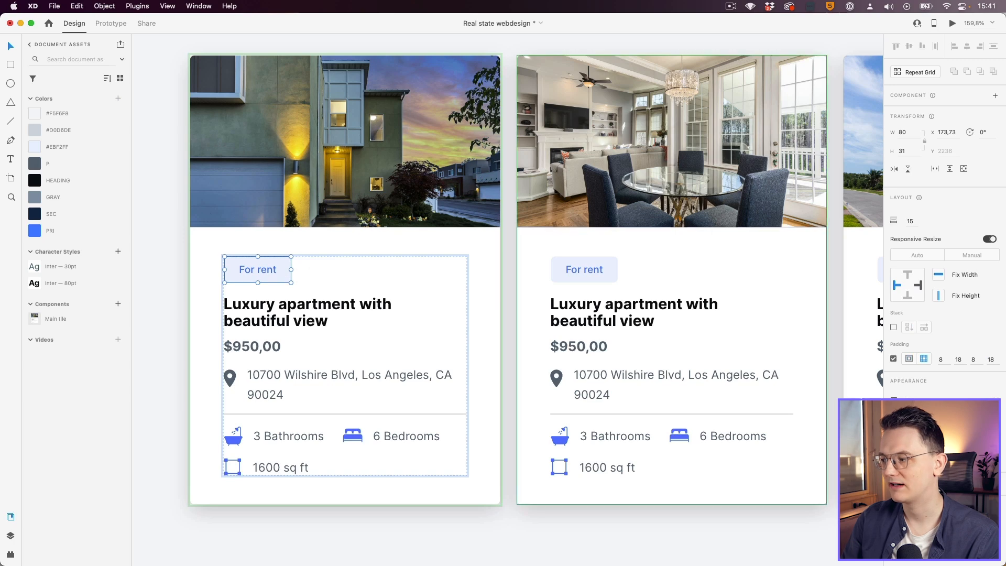
double_click(270, 271)
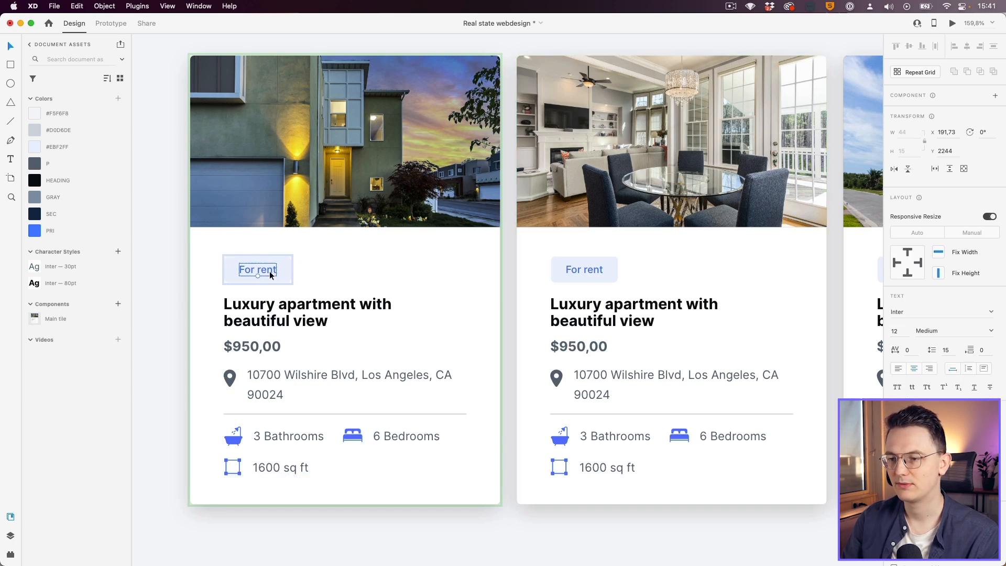
key(Right)
text(ag)
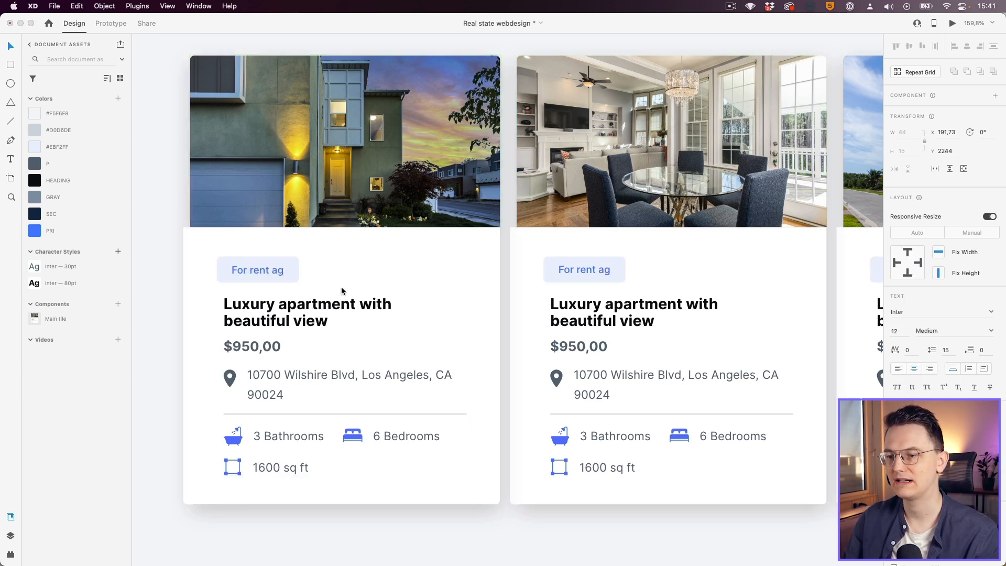
key(super+z)
- Test the "For rent" label's padding again by appending "asfs", and undo the added text
double_click(268, 270)
key(Right)
text(asfs)
key(super+z)
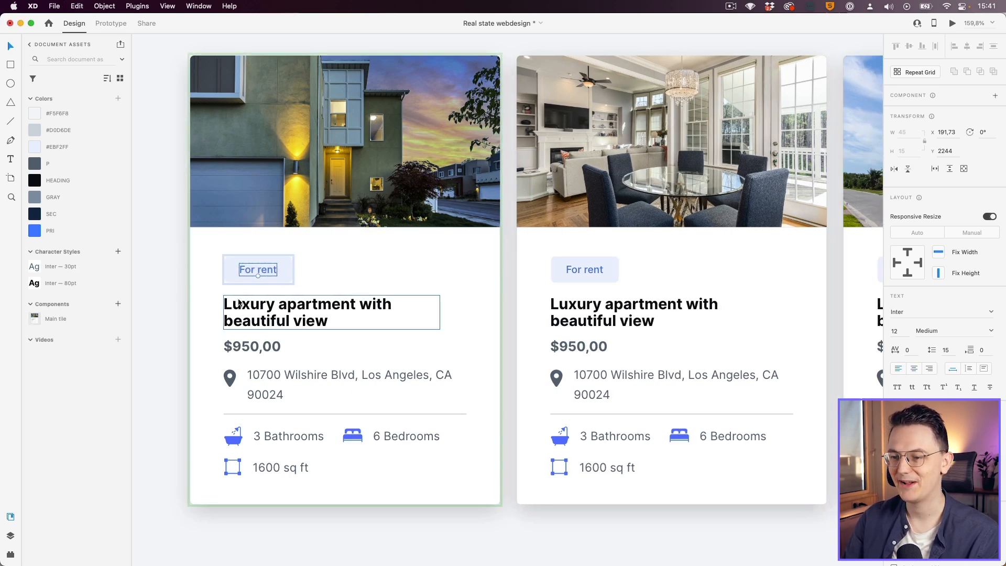
click(314, 263)
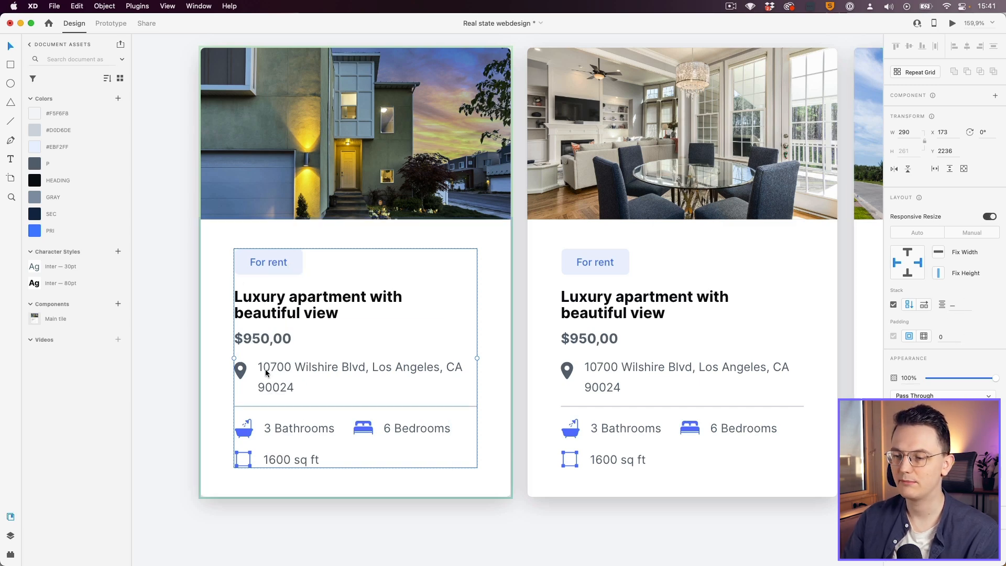
- Try setting a uniform stack spacing of 15 for the first property tile's text content, and undo it
click(963, 306)
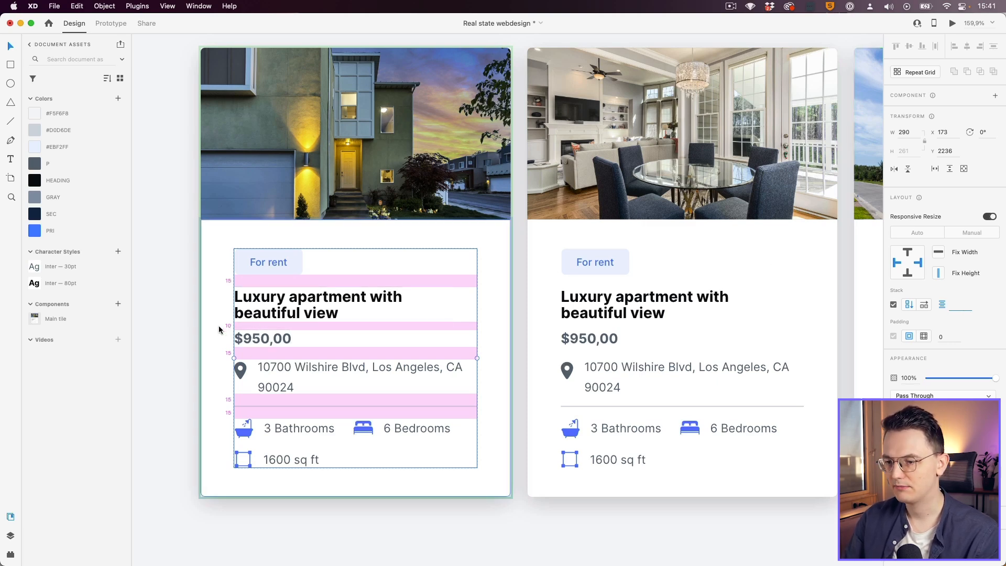
text(15)
key(Return)
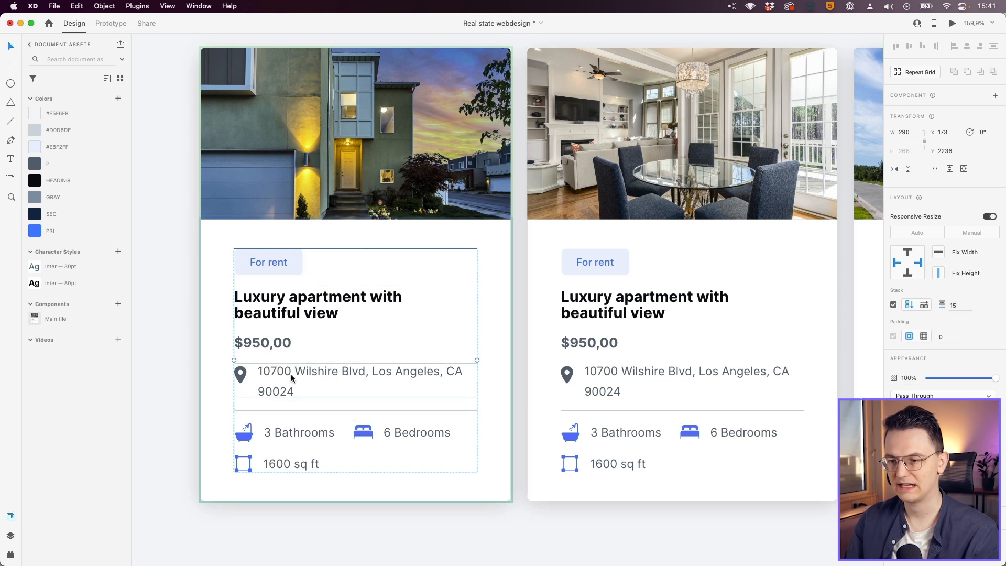
click(153, 347)
key(ctrl+z)
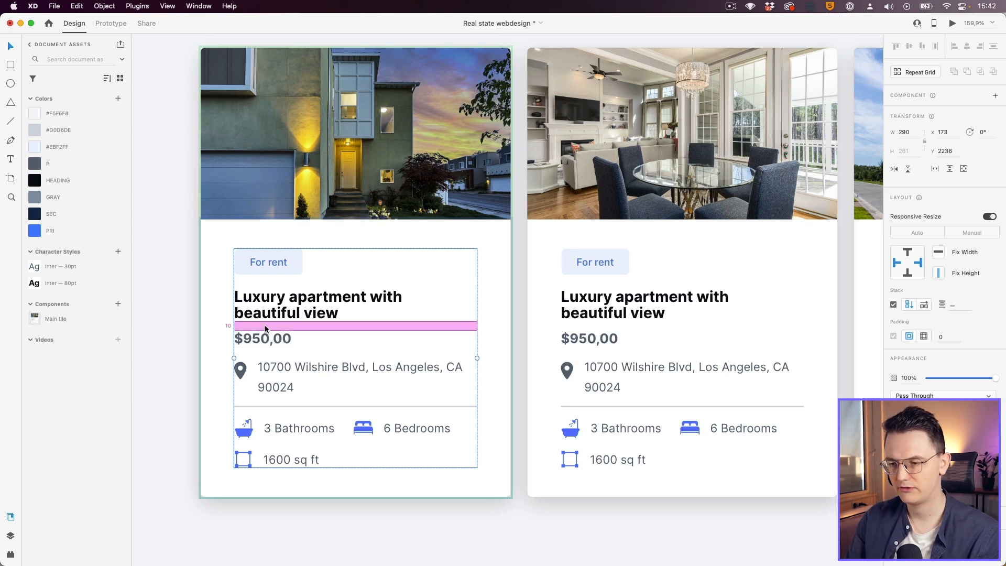
- Reduce the stack gap between the price and the address in the first property tile by about 5 px
drag(269, 353, 269, 348)
scroll(309, 257, down, 1)
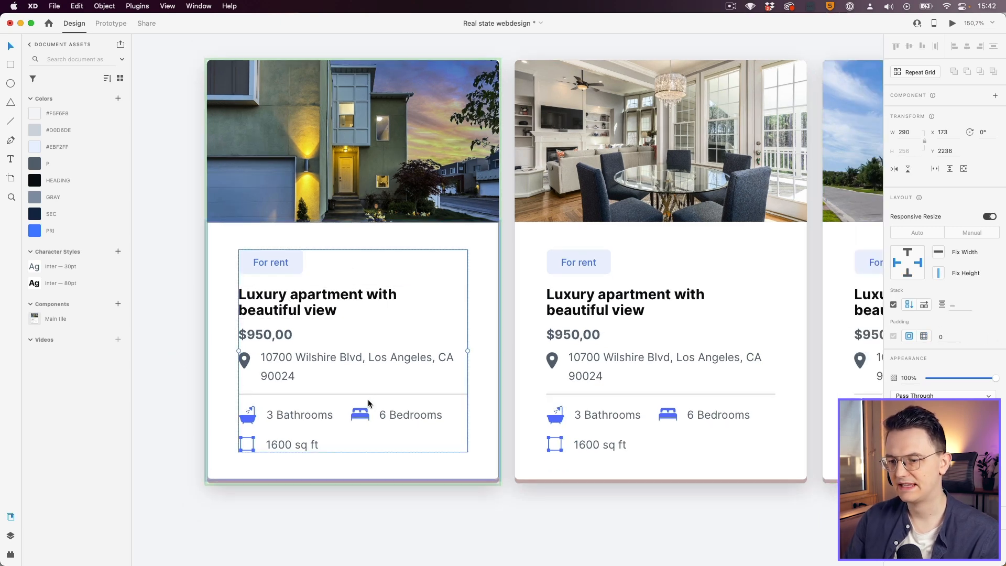
click(231, 292)
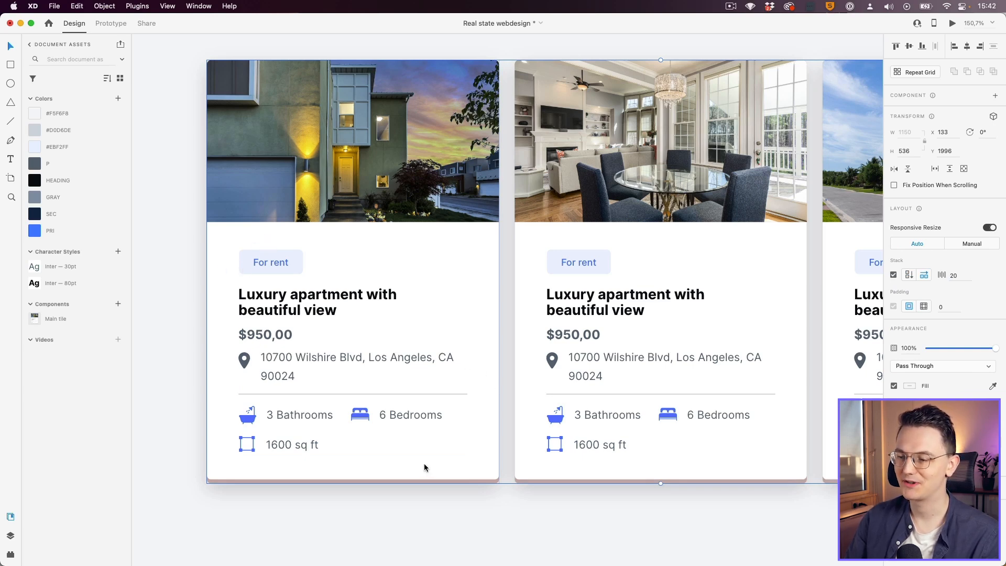
- Try extending the first tile's white background upward to the tile's top edge, and undo it
scroll(197, 341, down, 2)
click(215, 278)
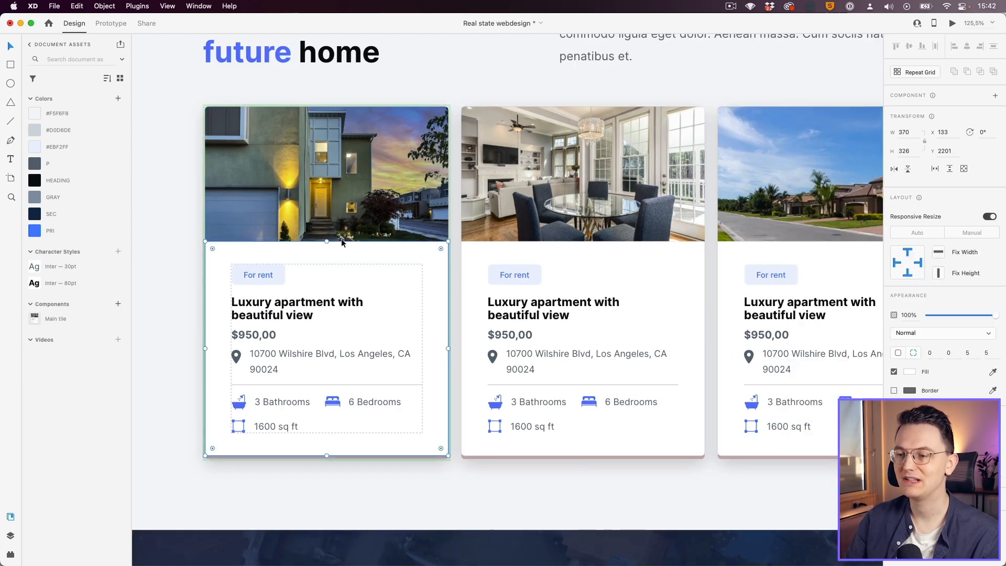
drag(327, 242, 319, 105)
scroll(185, 260, down, 2)
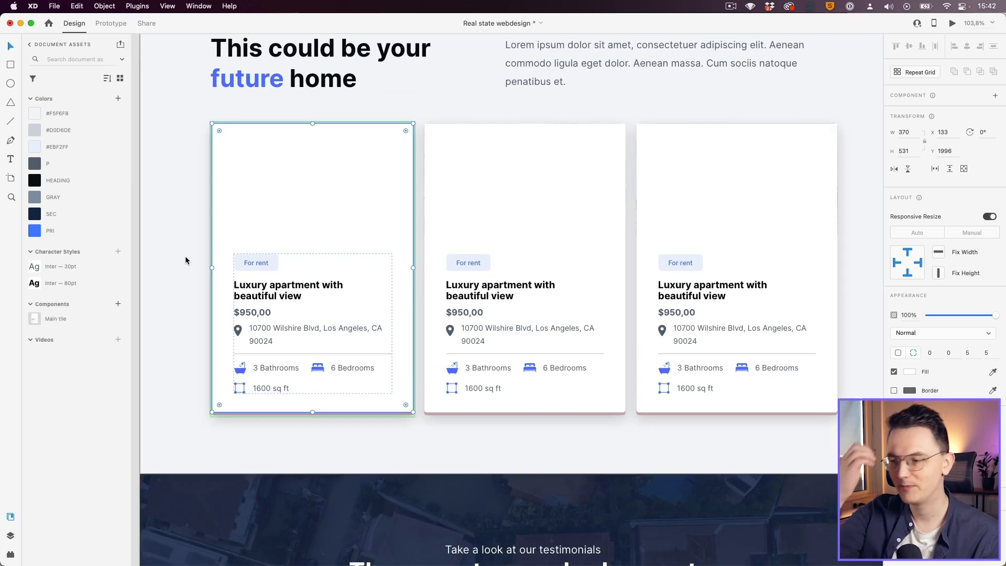
key(super+z)
scroll(194, 265, up, 2)
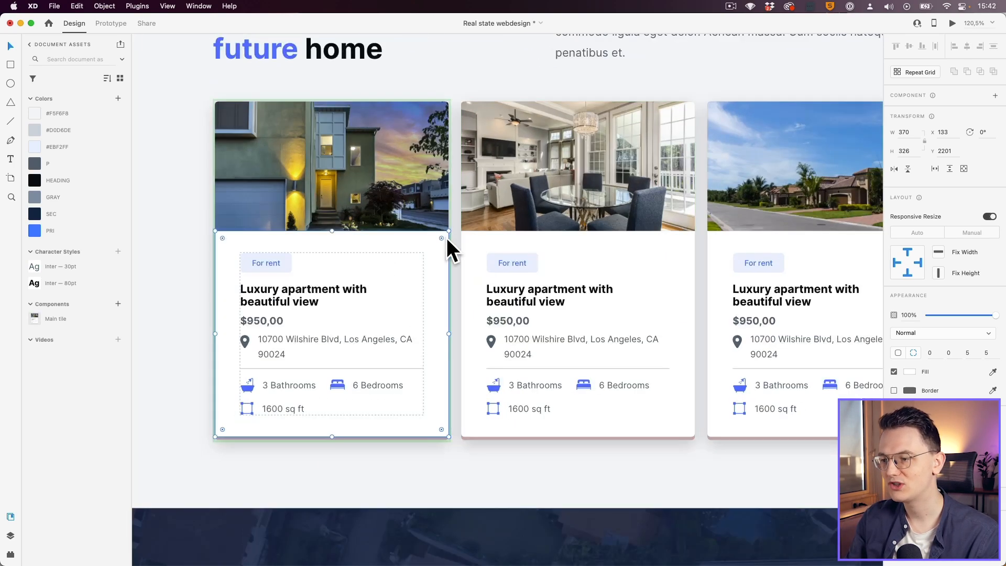
- Shorten the first tile's pink base rectangle to a height of 531, level with the bottom of the white background
click(419, 458)
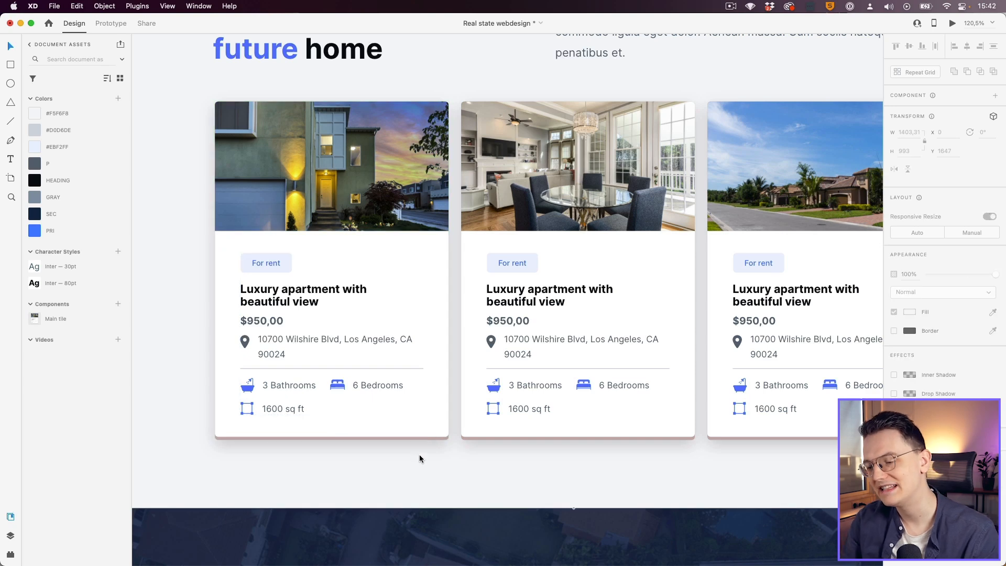
click(422, 437)
mouse_move(419, 443)
mouse_down()
mouse_move(413, 480)
mouse_move(426, 442)
mouse_move(421, 485)
mouse_move(408, 459)
mouse_move(427, 448)
mouse_move(414, 438)
mouse_up()
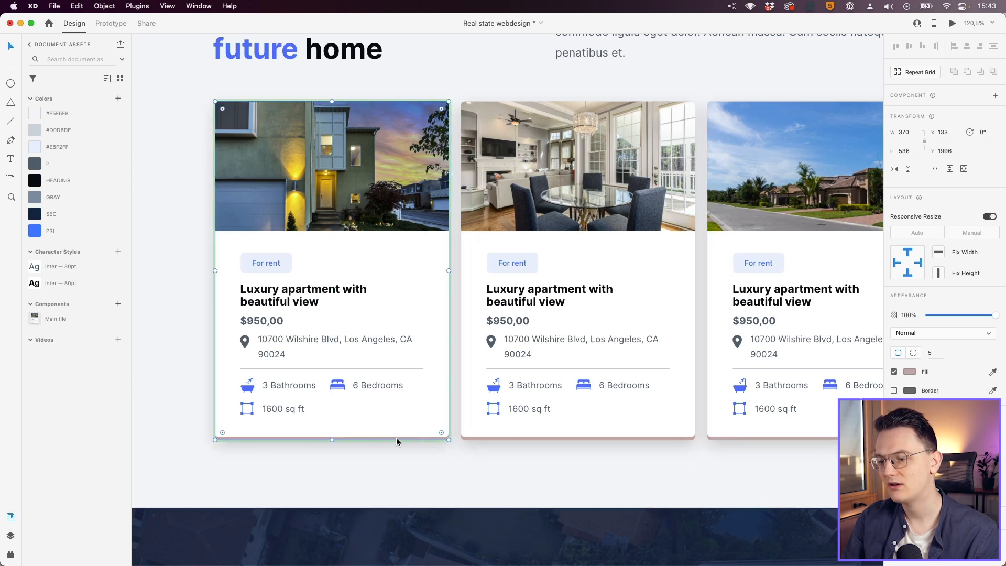
scroll(347, 438, up, 3)
drag(330, 437, 330, 436)
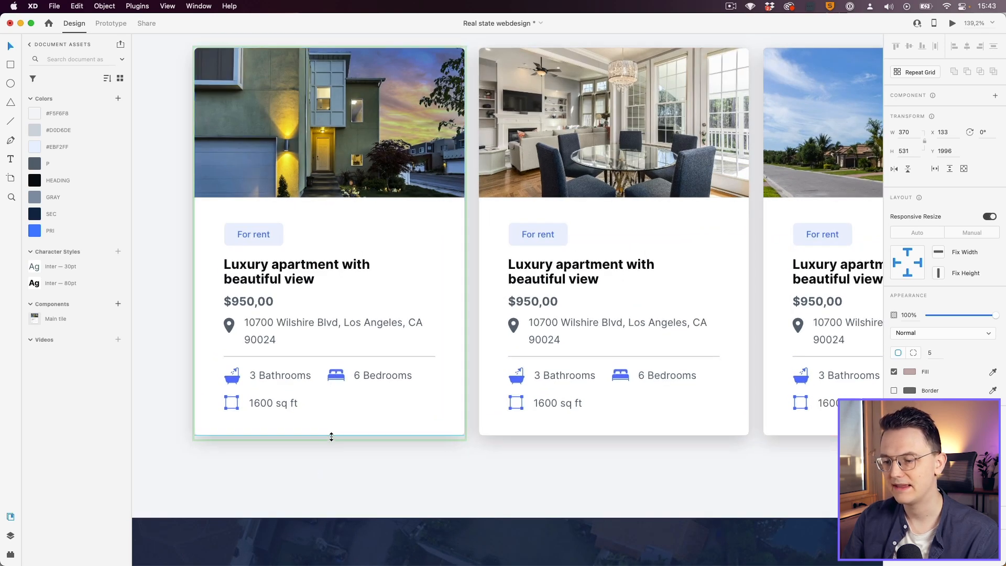
- Examine the padding between the first tile's text stack and its white background
click(254, 346)
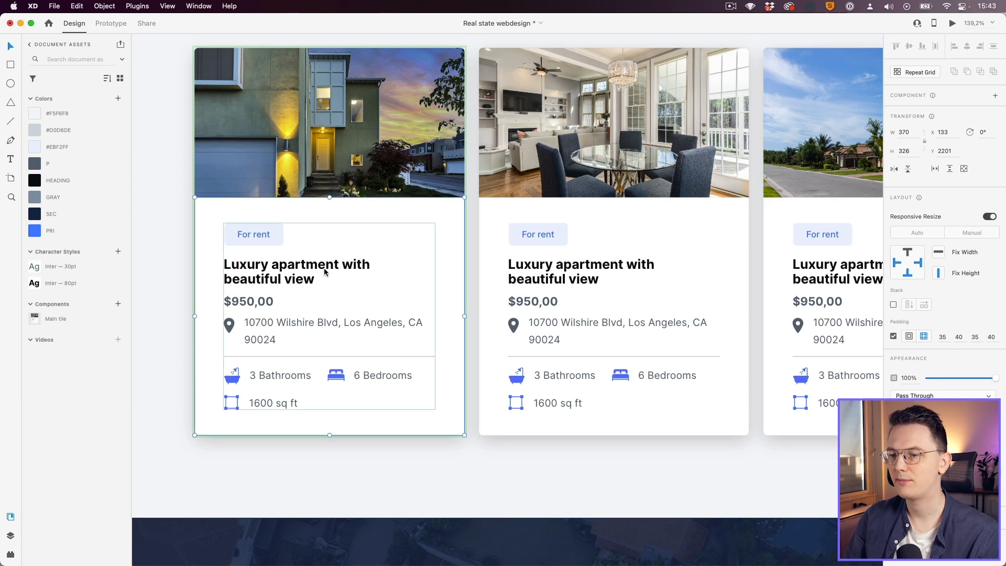
mouse_move(316, 216)
key(alt)
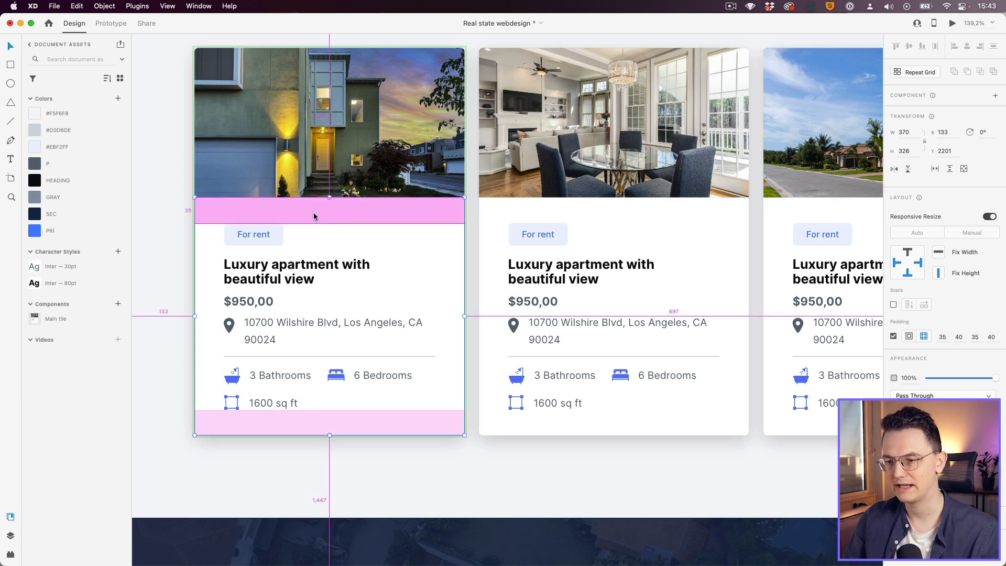
drag(313, 213, 314, 209)
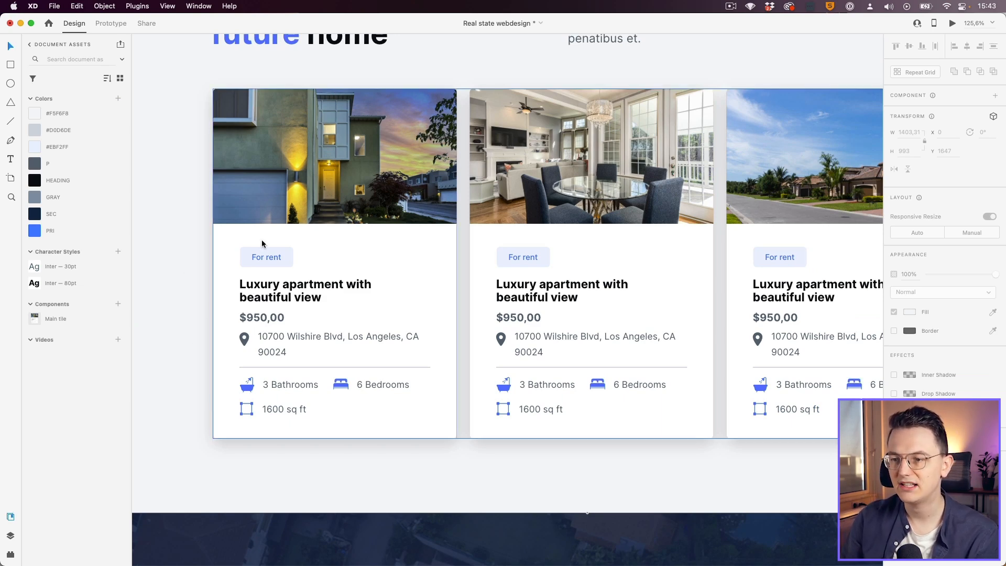
double_click(220, 285)
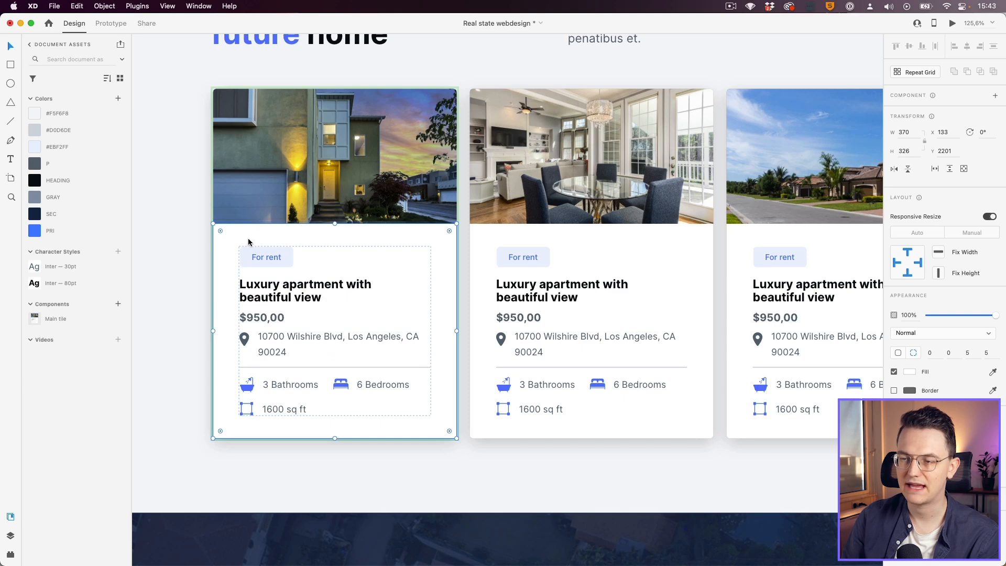
click(192, 245)
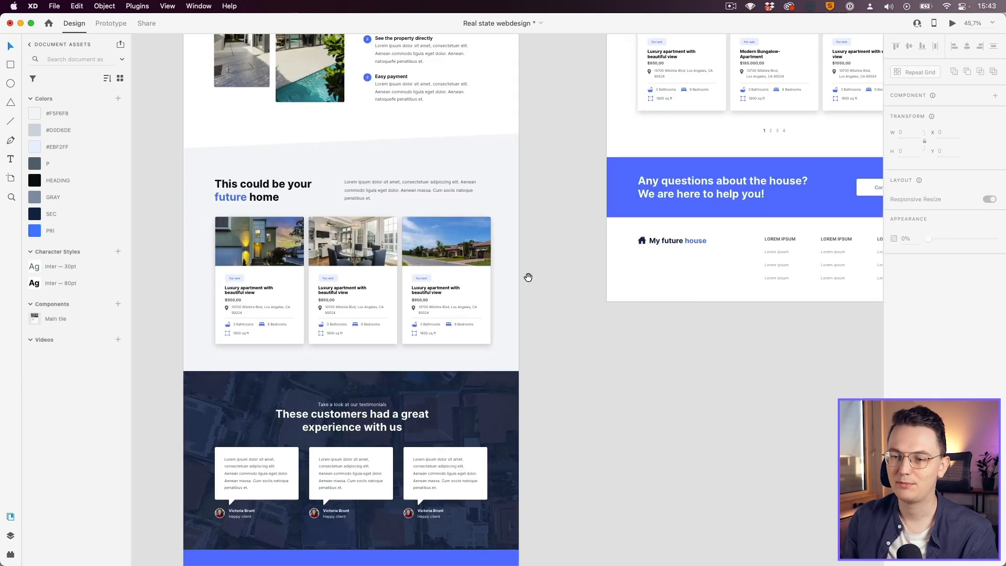
- Examine the homepage's stacked row of property tiles and the property tile grid on the Archive page
drag(529, 277, 531, 269)
scroll(374, 251, down, 5)
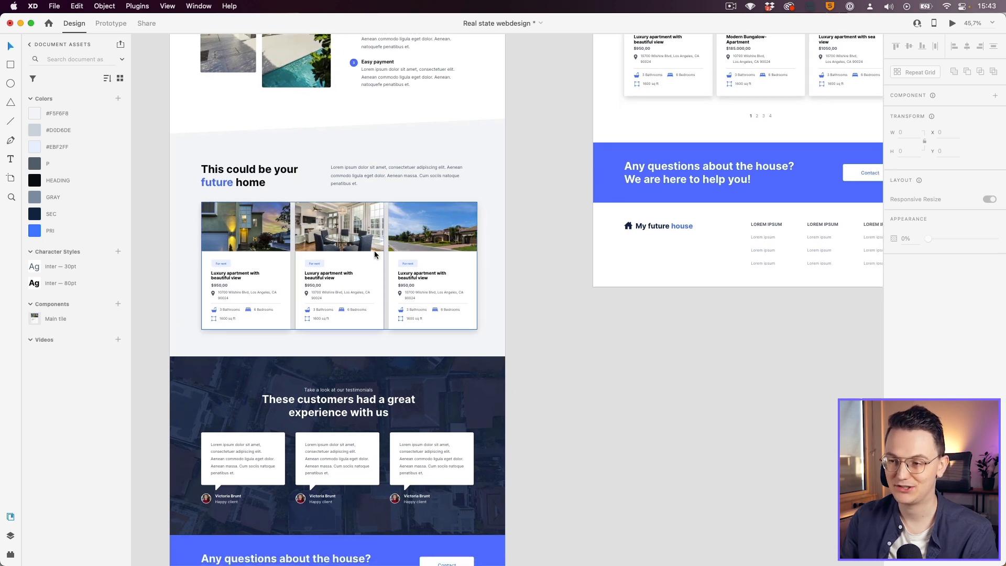
click(232, 366)
scroll(246, 388, up, 3)
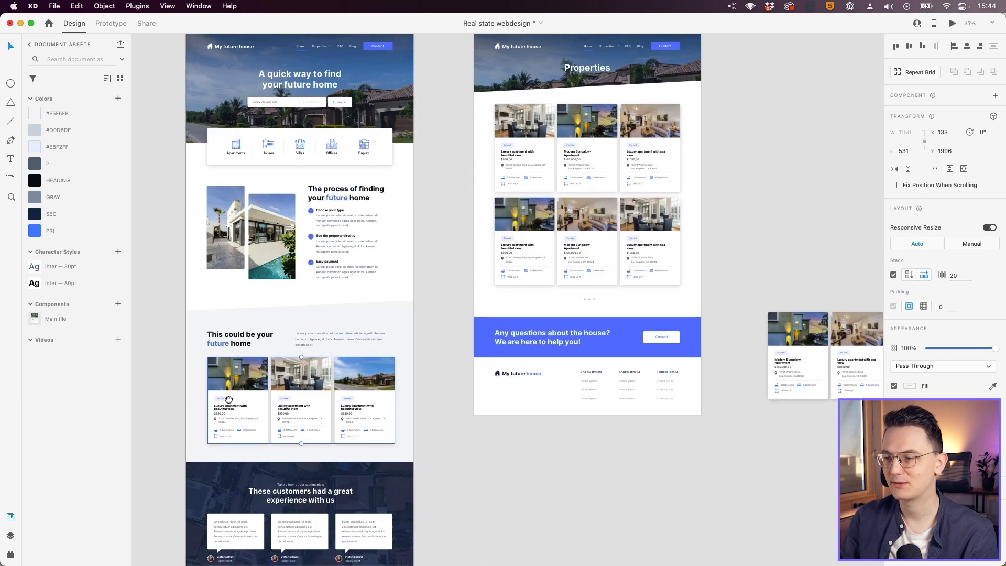
click(511, 187)
scroll(511, 187, right, 2)
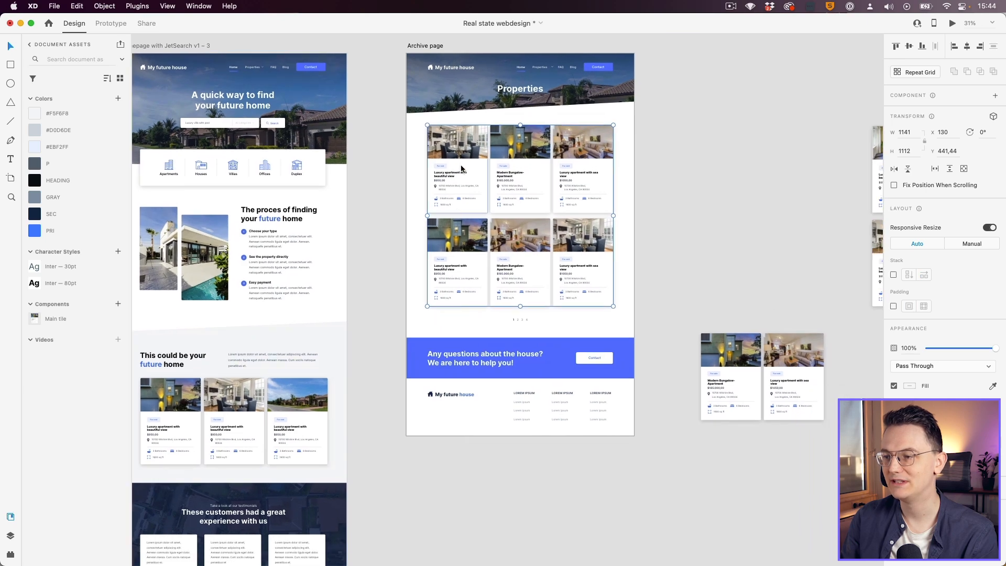
scroll(474, 166, left, 1)
scroll(476, 160, down, 3)
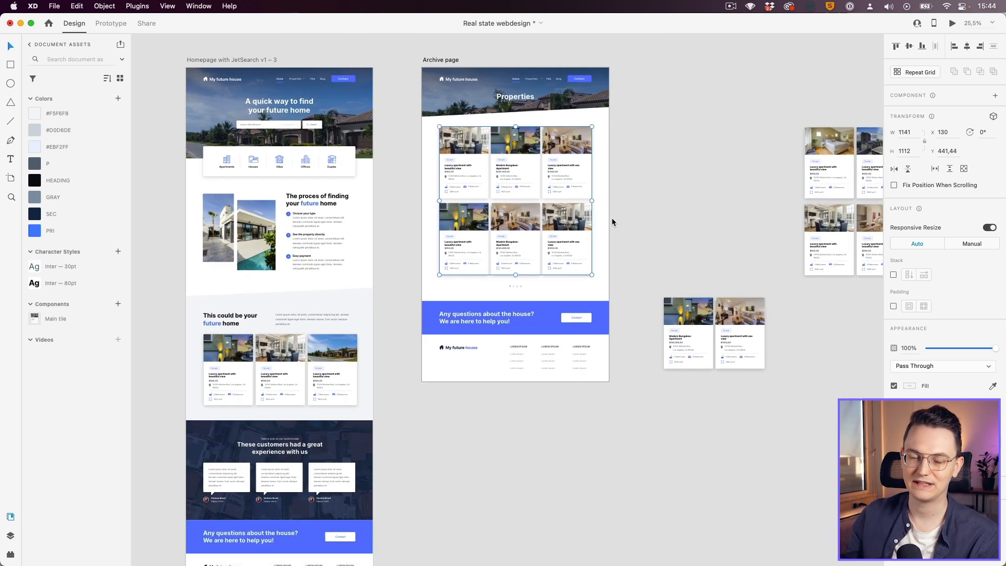
click(611, 218)
scroll(611, 218, down, 1)
scroll(611, 218, right, 1)
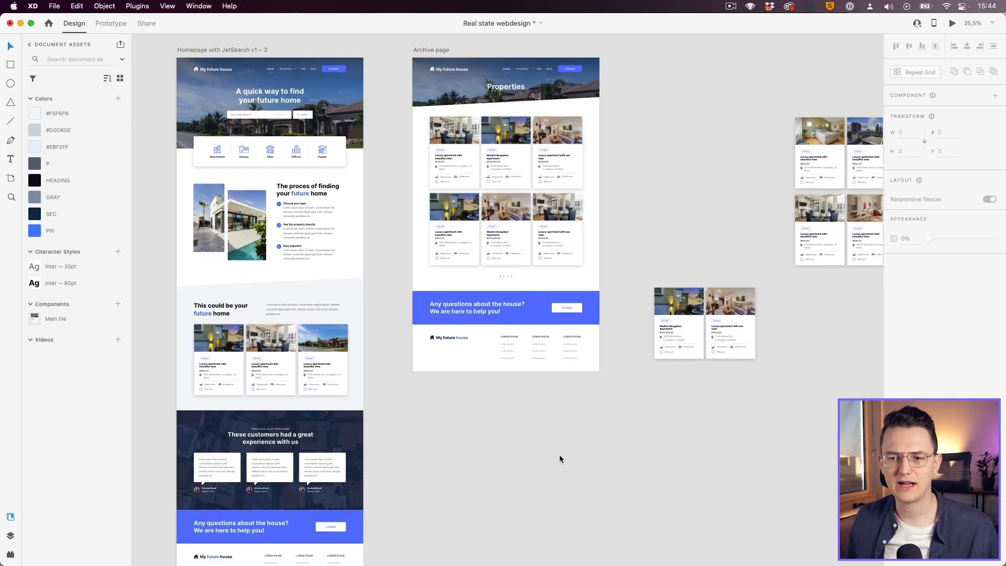